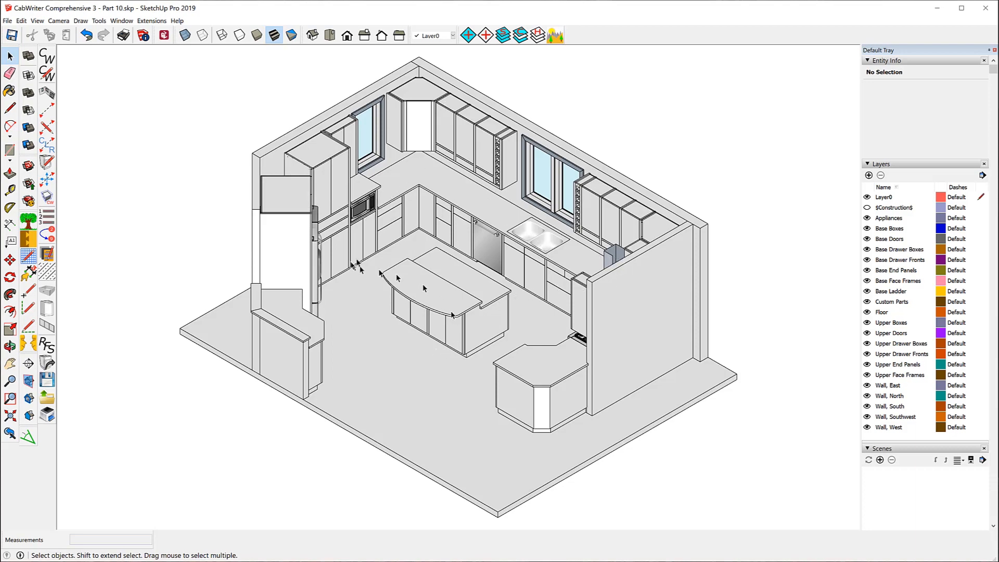
- Examine the kitchen model from several angles and check the entity information of the curved island top and the long counter top
key(o)
drag(442, 254, 364, 166)
key(space)
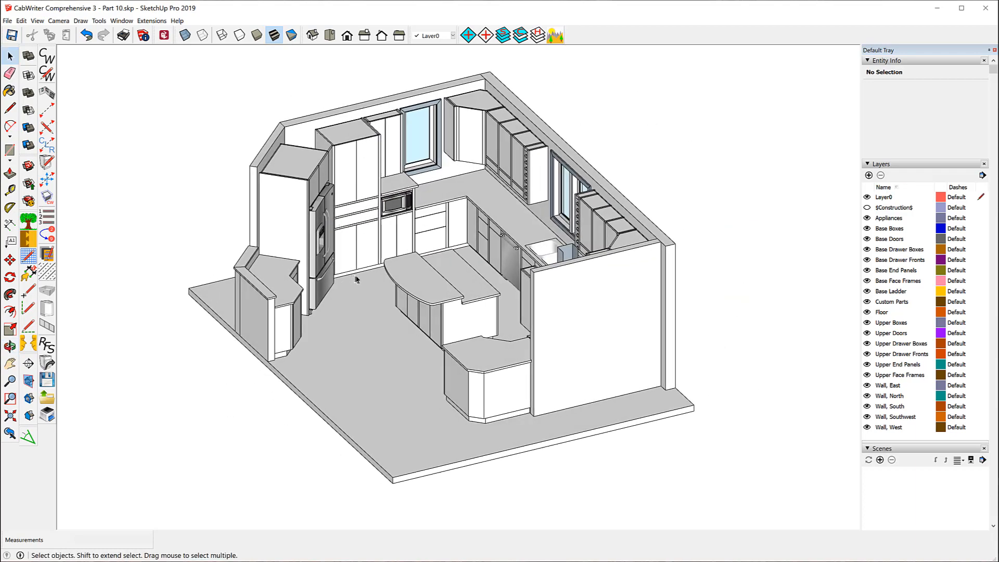
key(o)
drag(356, 281, 523, 289)
key(space)
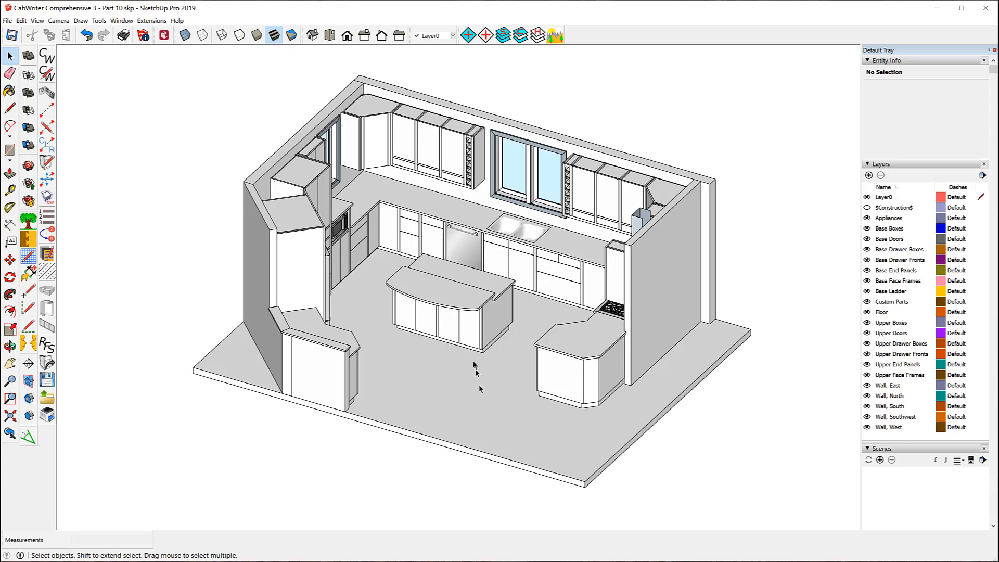
click(434, 302)
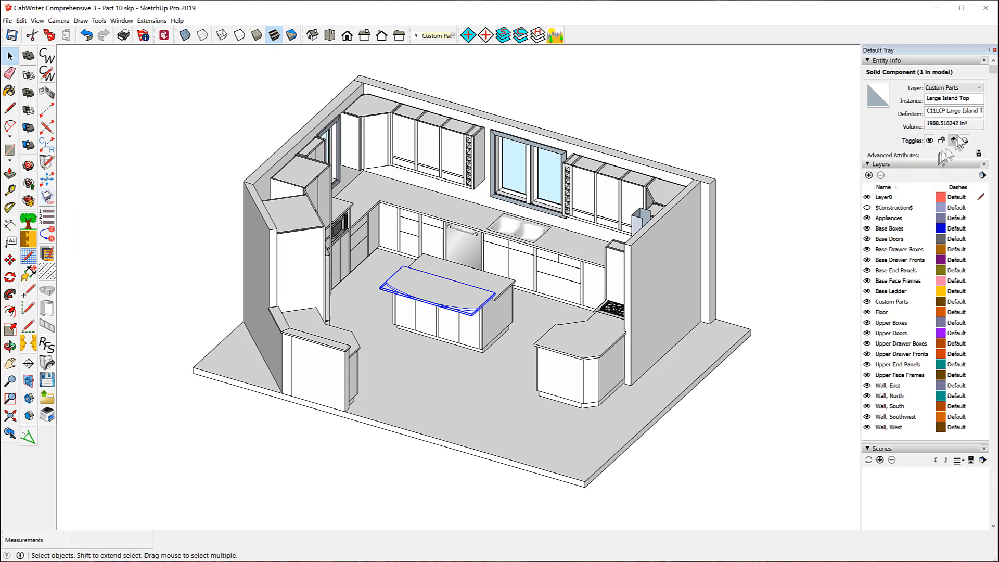
click(572, 254)
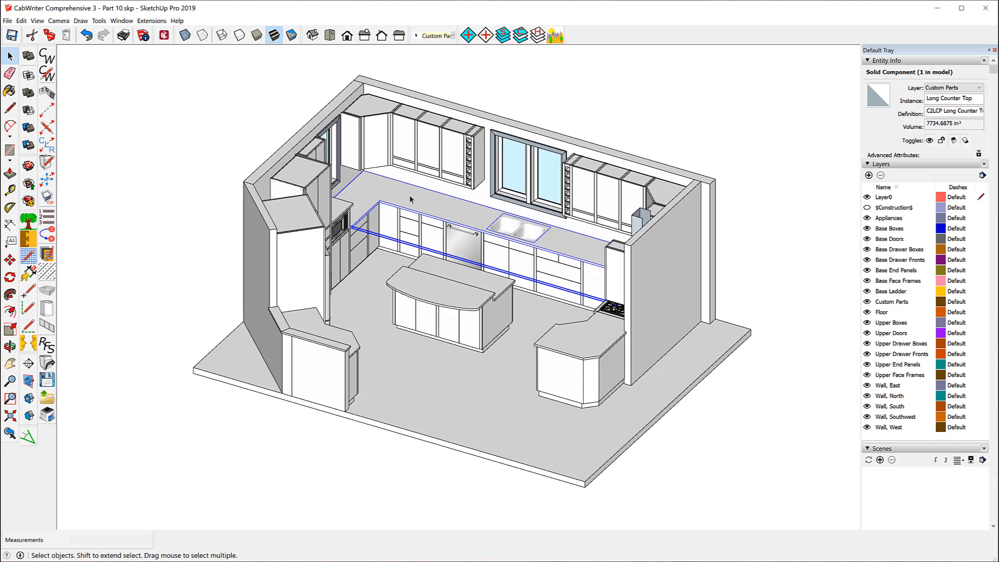
- Isolate the Custom Parts layer, hiding every other layer except Layer0, and select all the counter tops
click(537, 38)
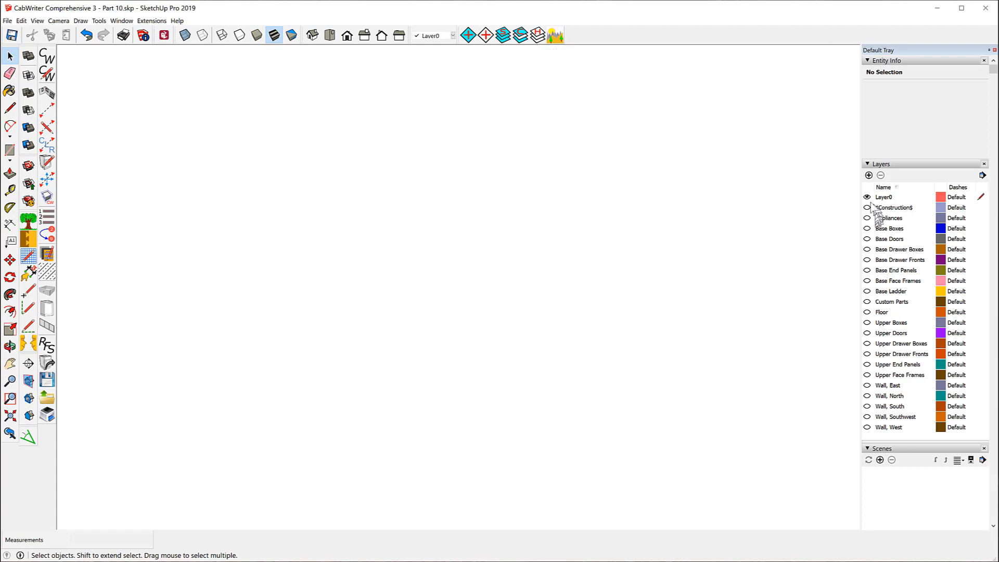
click(866, 301)
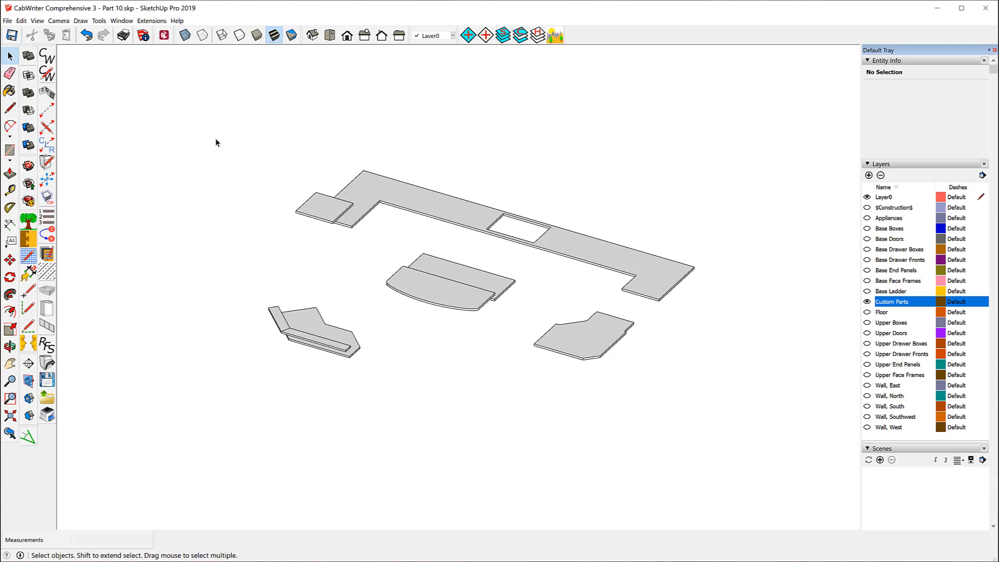
drag(195, 84, 791, 455)
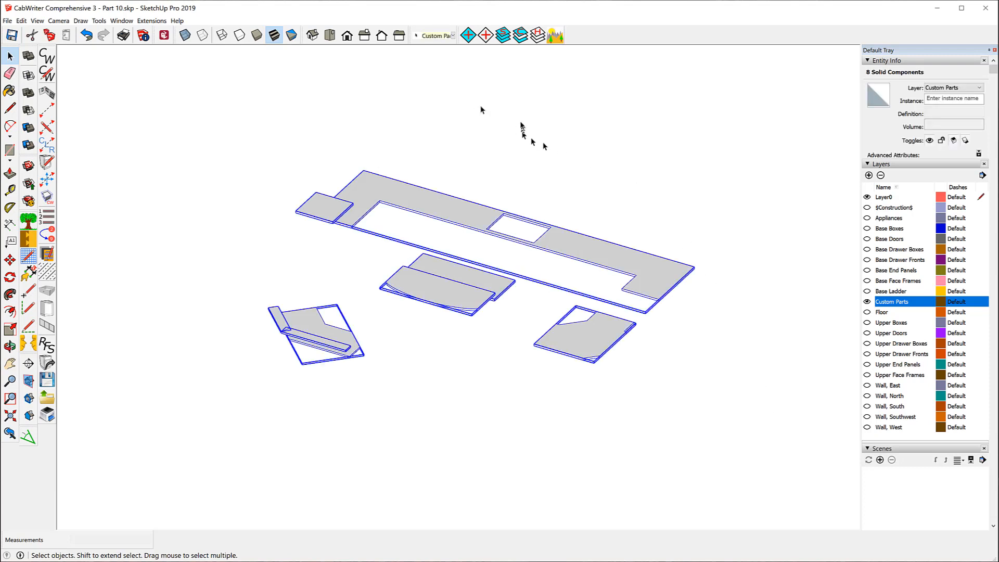
- Check the Extended Entity Info attributes of the selected counter tops and of the long counter top alone, including CabWriter protection
click(121, 21)
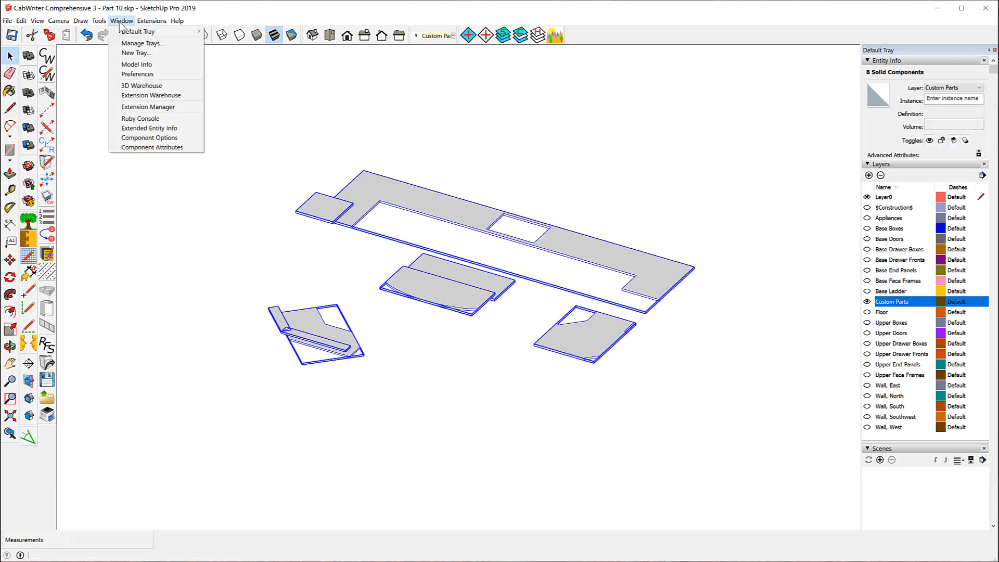
click(157, 128)
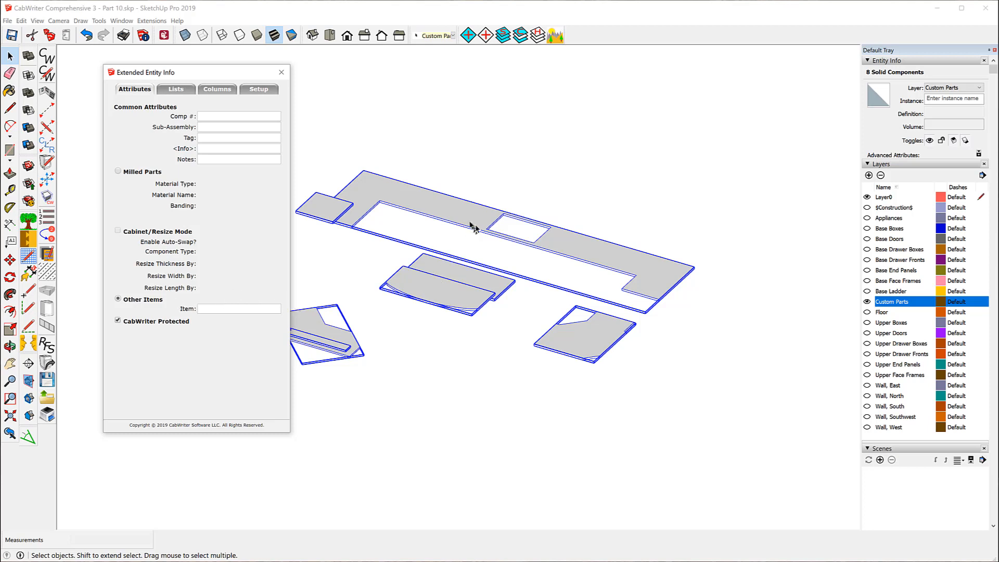
click(508, 85)
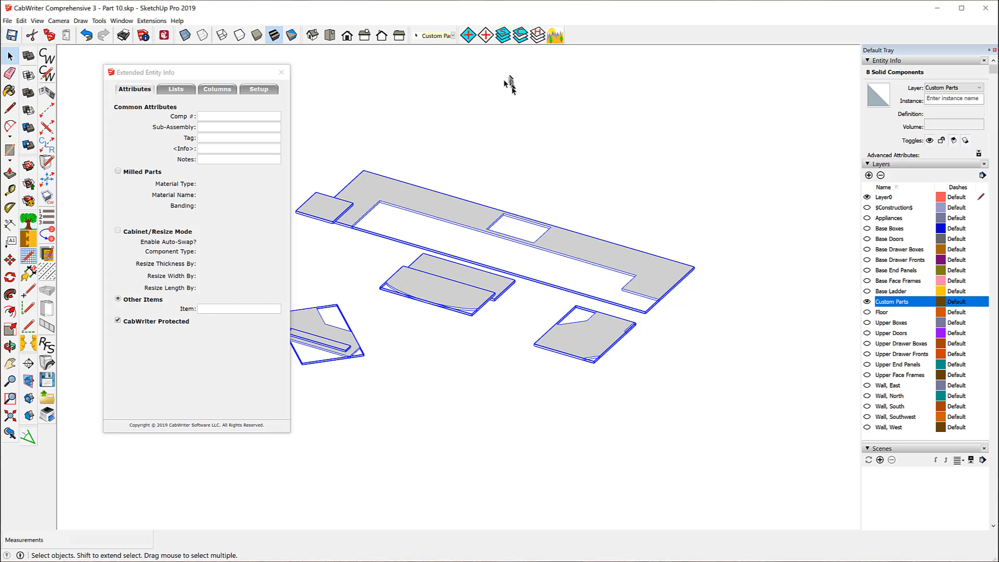
click(469, 210)
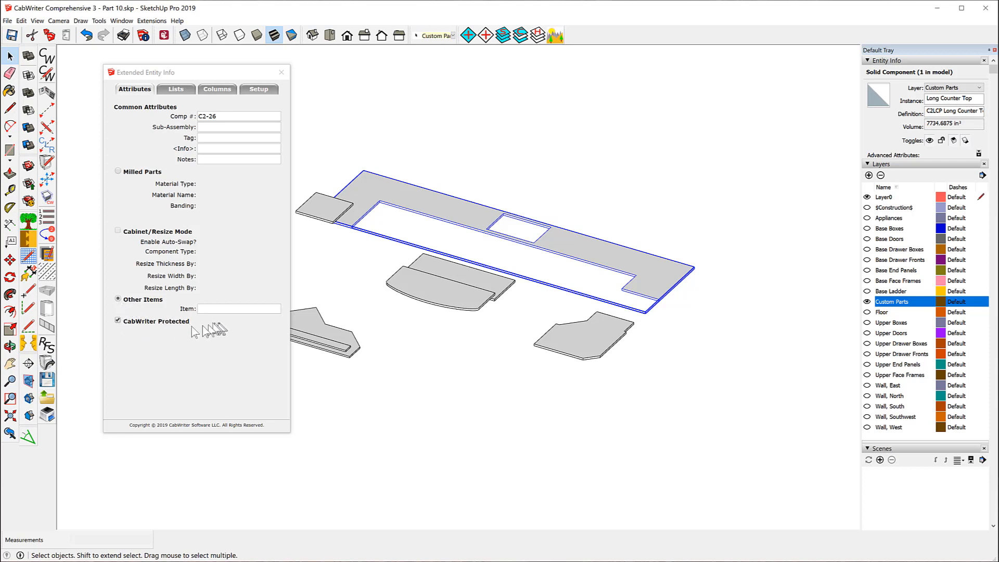
click(481, 136)
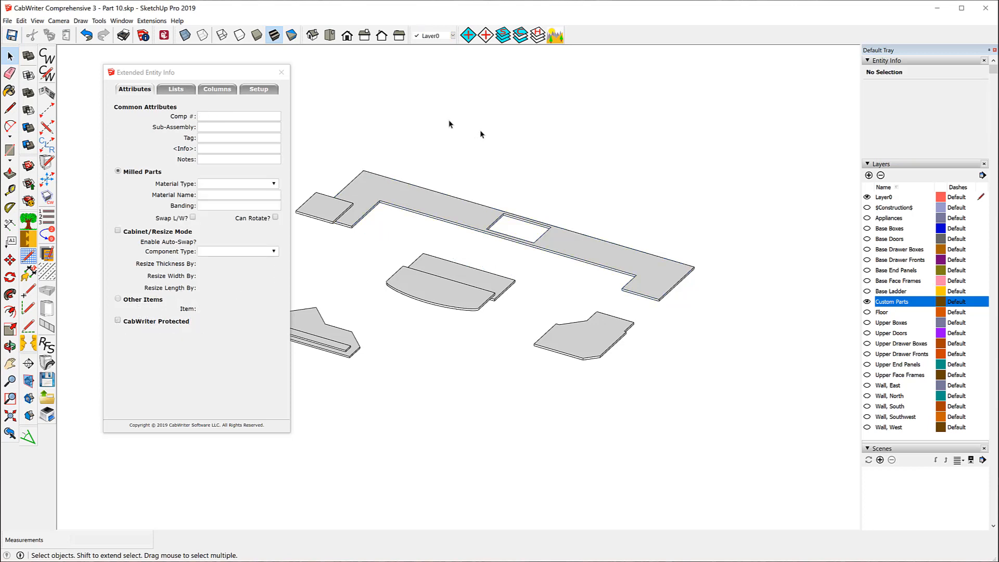
click(280, 73)
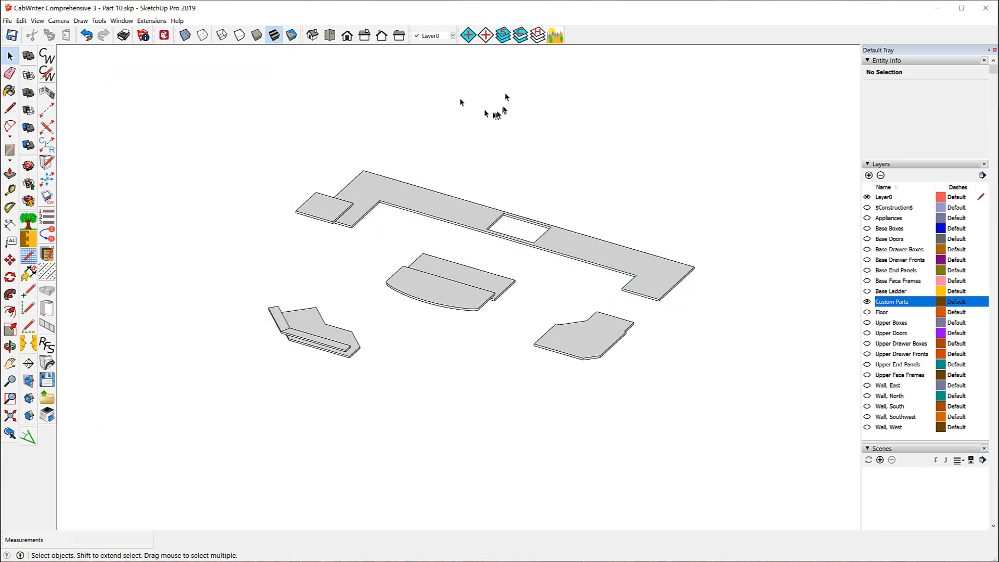
- Make all layers visible again except $Construction$, which stays hidden
click(504, 35)
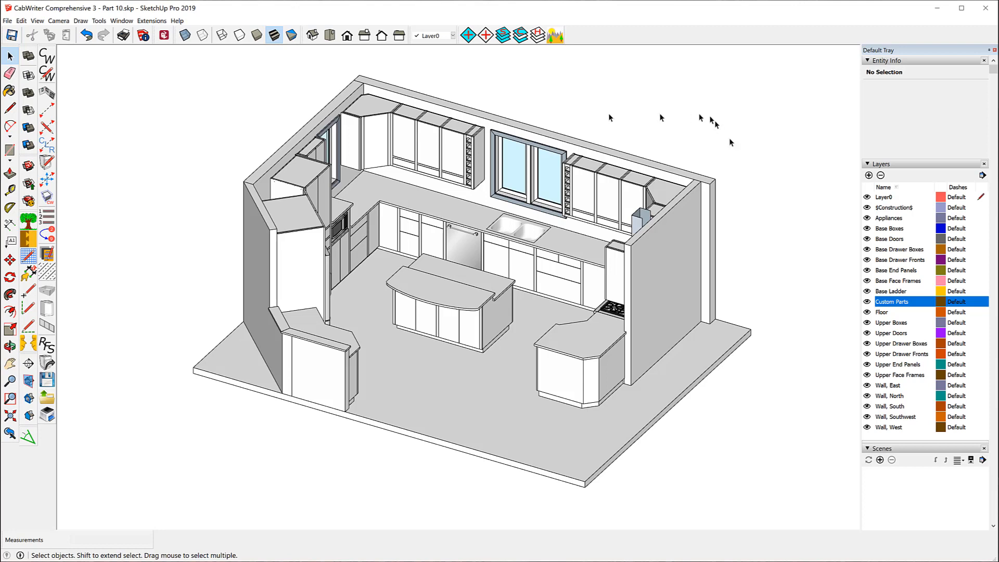
click(867, 207)
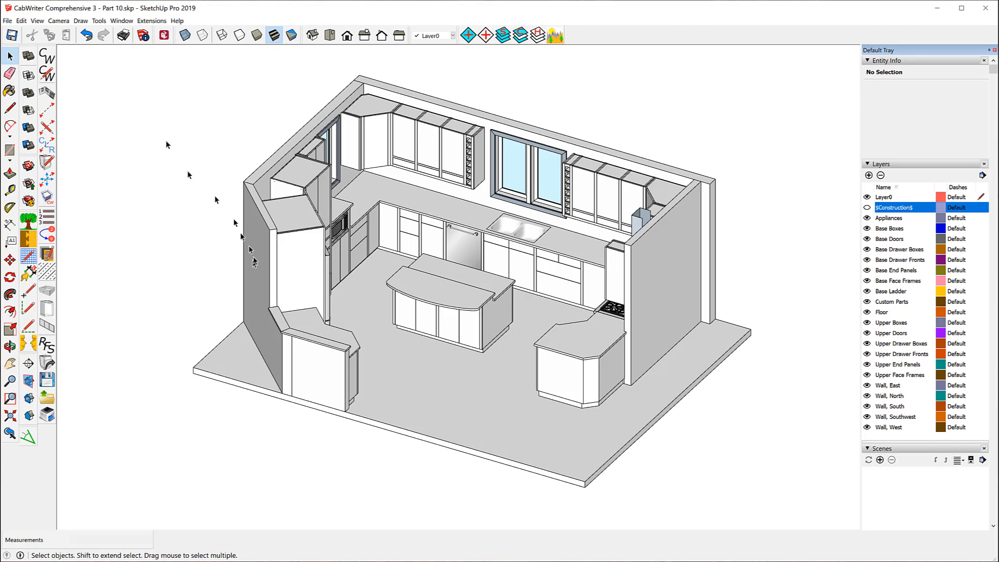
- Review the project's current material assignments in the CabWriter settings
click(48, 73)
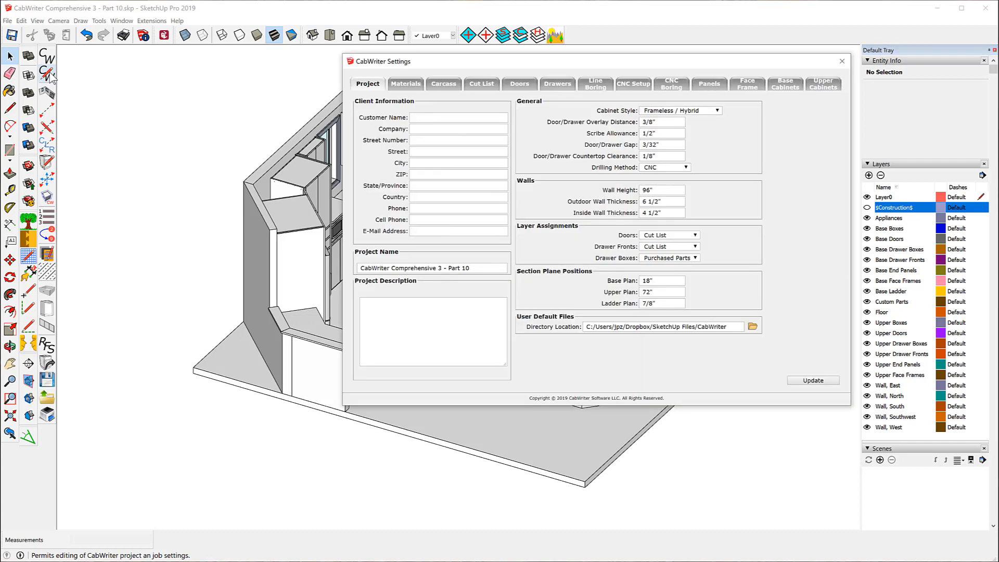
click(405, 86)
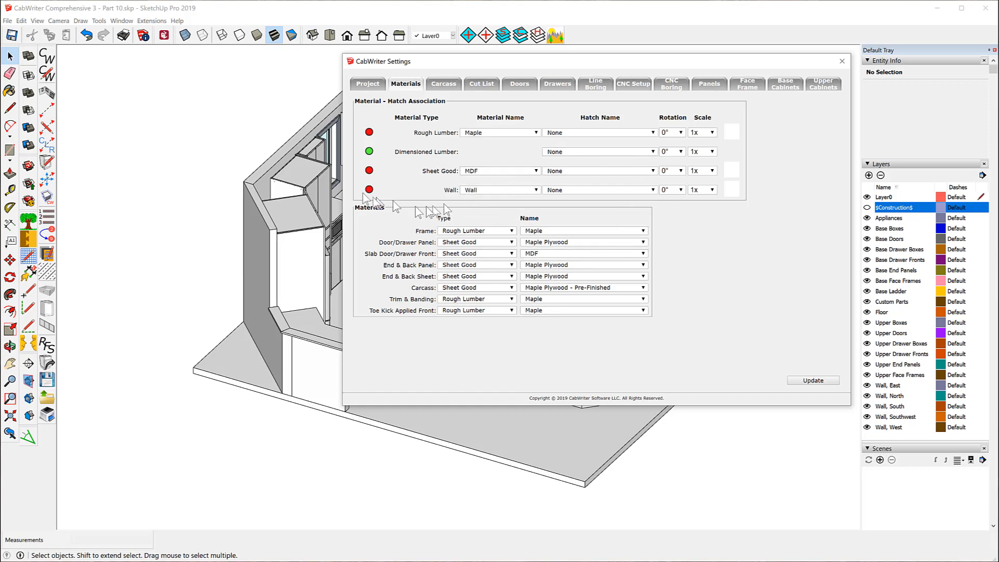
click(842, 62)
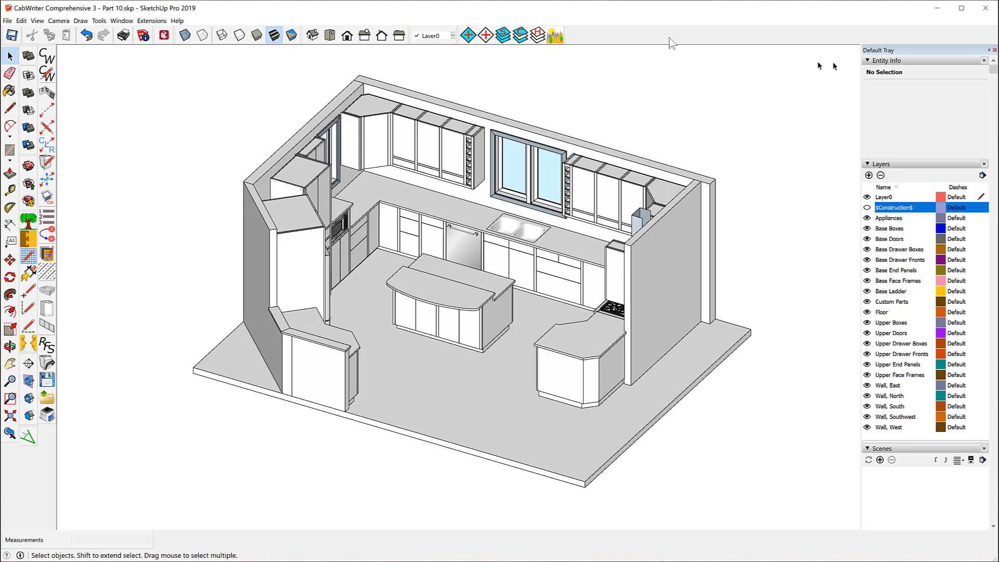
- Load the CW3C_Base_Basic user defaults file and review its material assignments
click(47, 399)
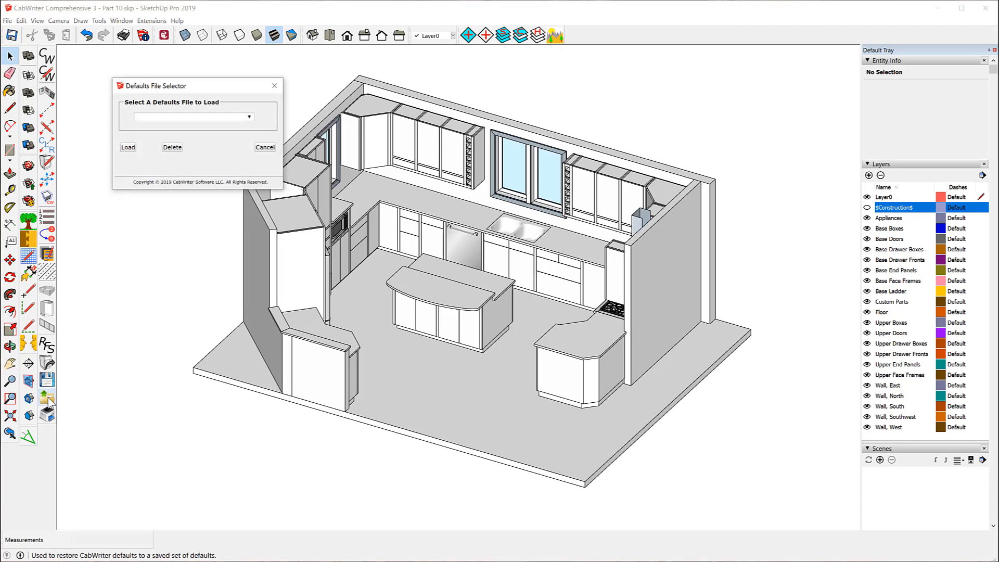
click(250, 118)
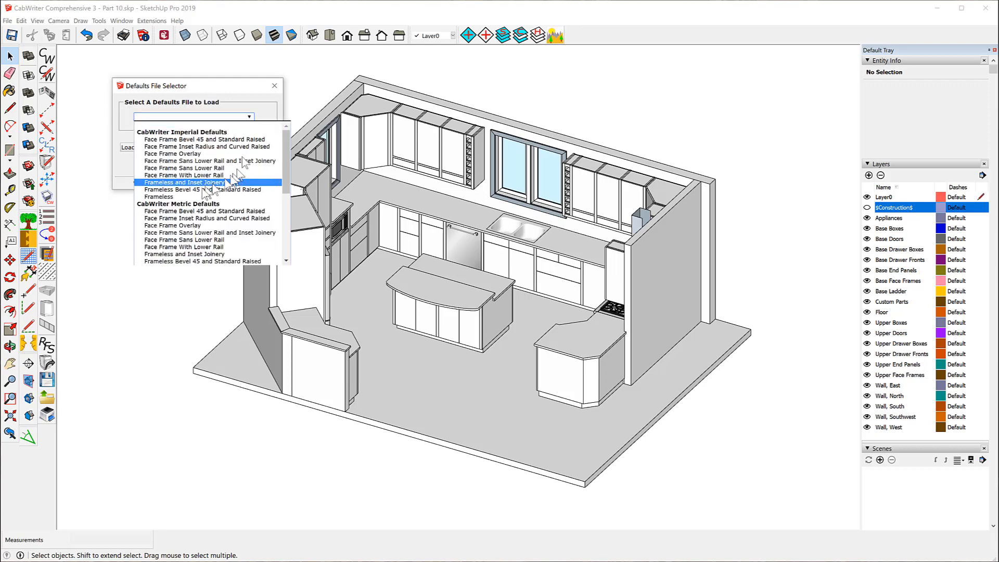
scroll(205, 193, down, 5)
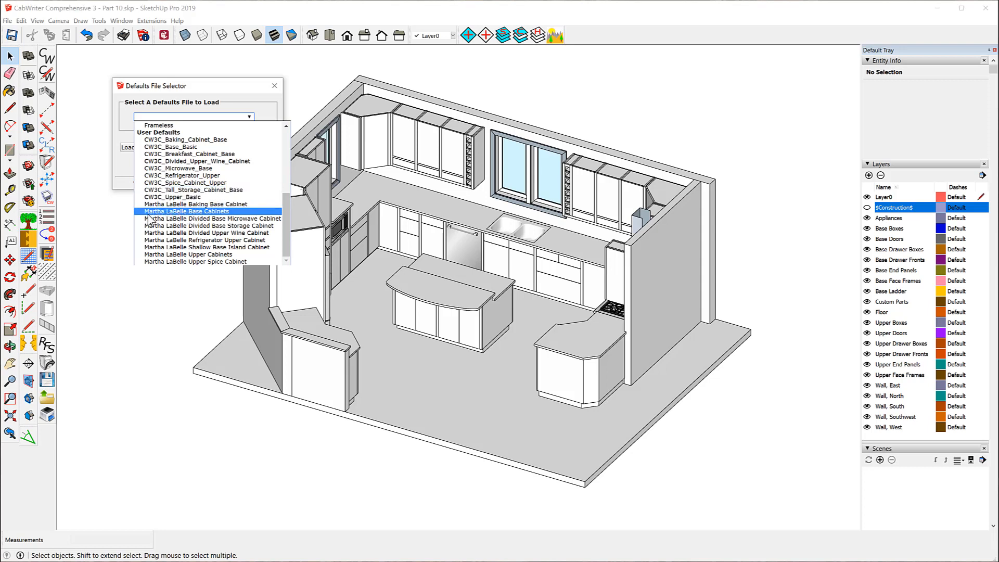
click(183, 148)
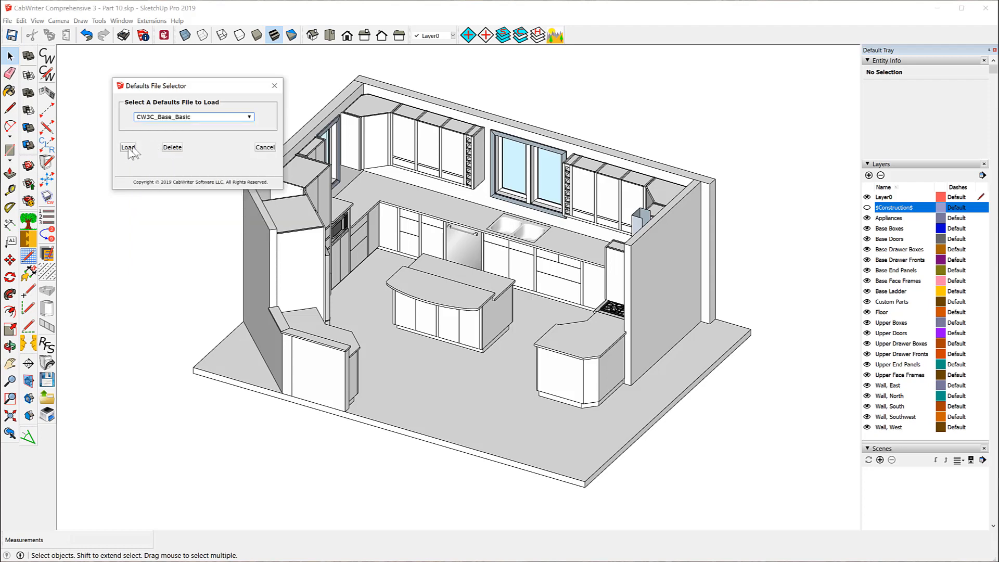
click(127, 147)
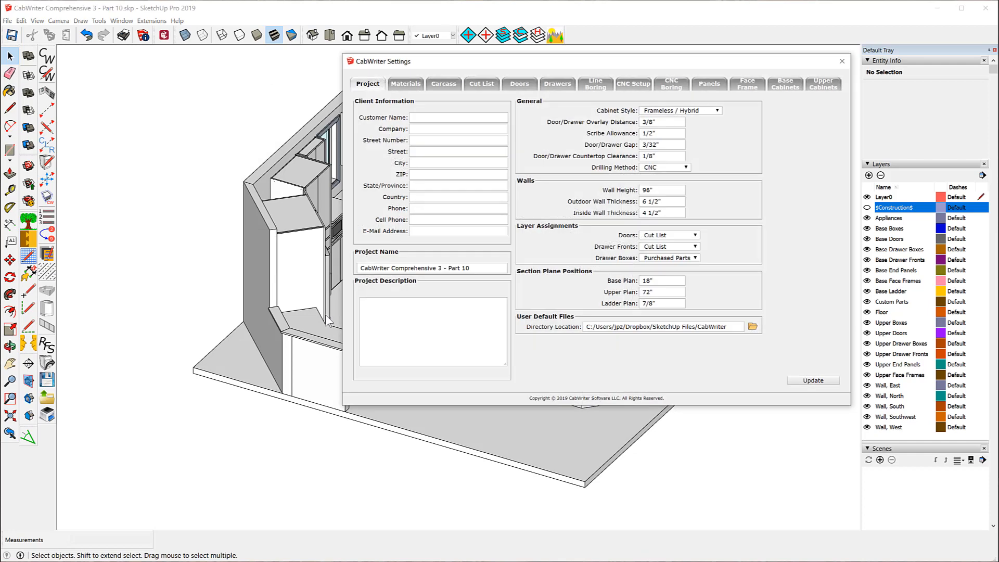
click(403, 83)
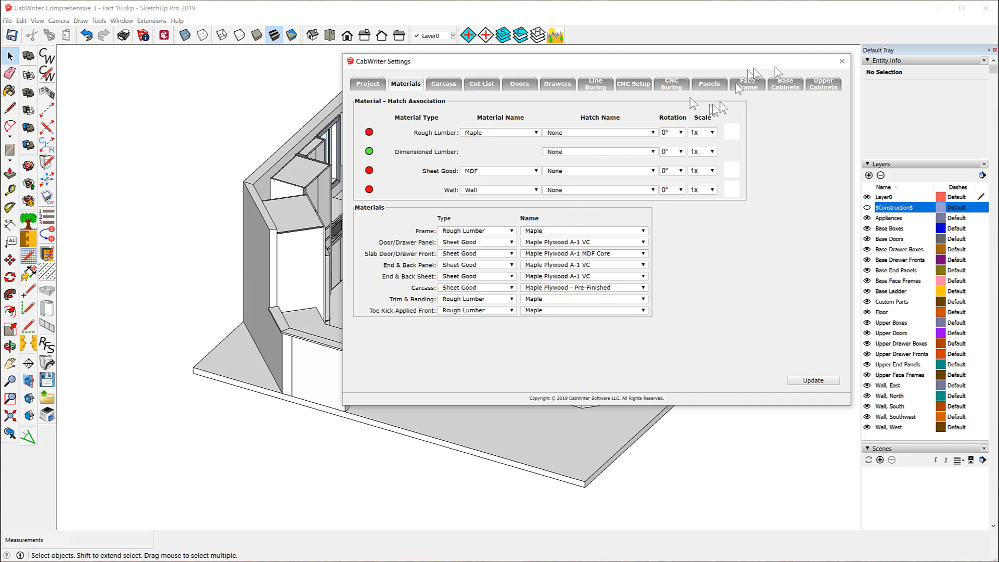
click(841, 61)
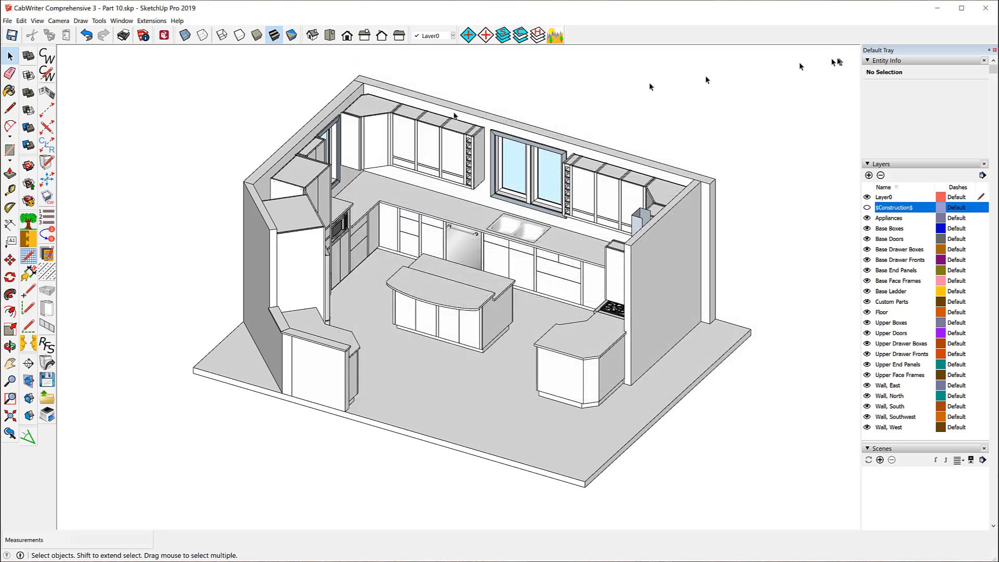
- Load the client's Divided Upper Wine Cabinet user defaults file and review its material assignments
click(48, 397)
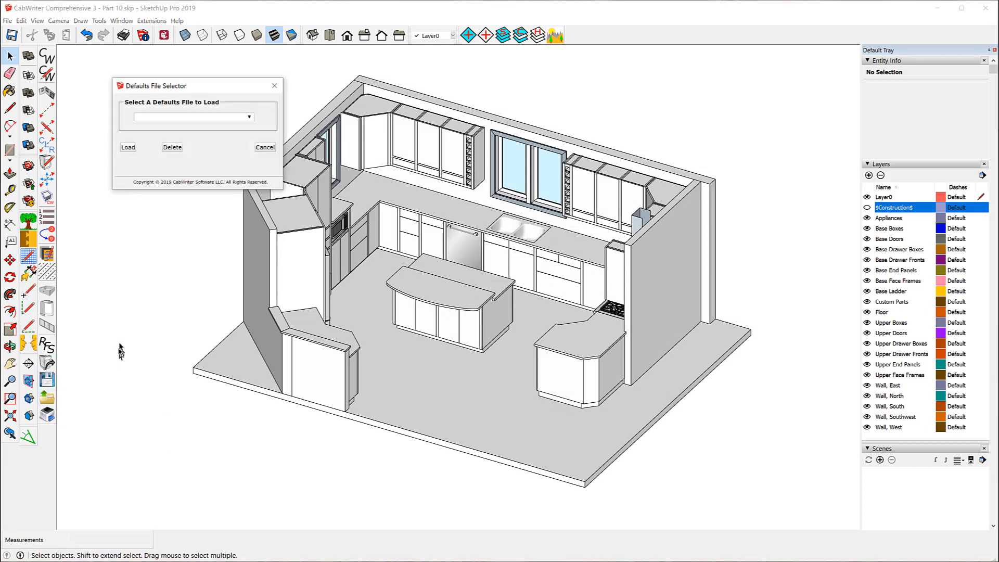
click(250, 117)
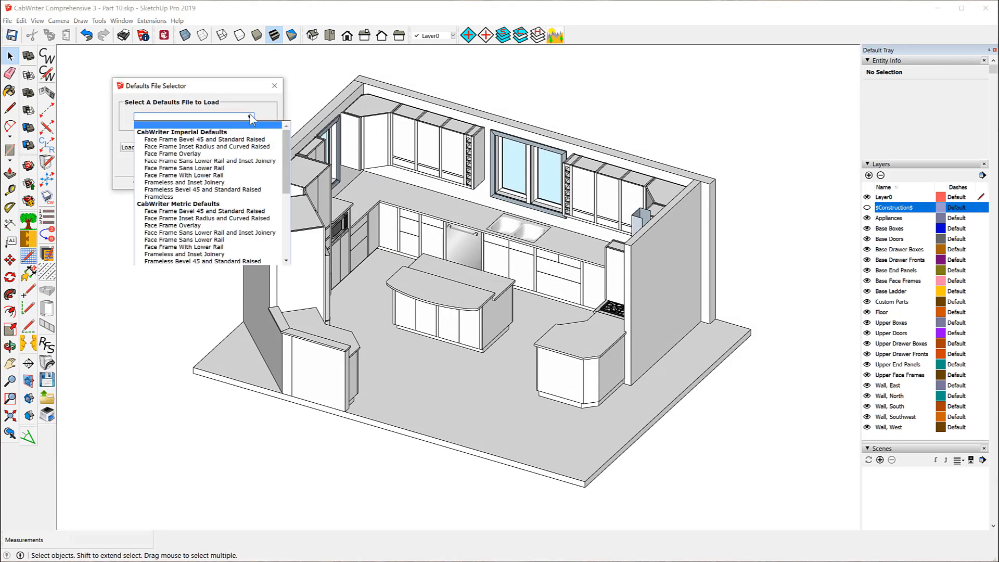
scroll(208, 189, down, 6)
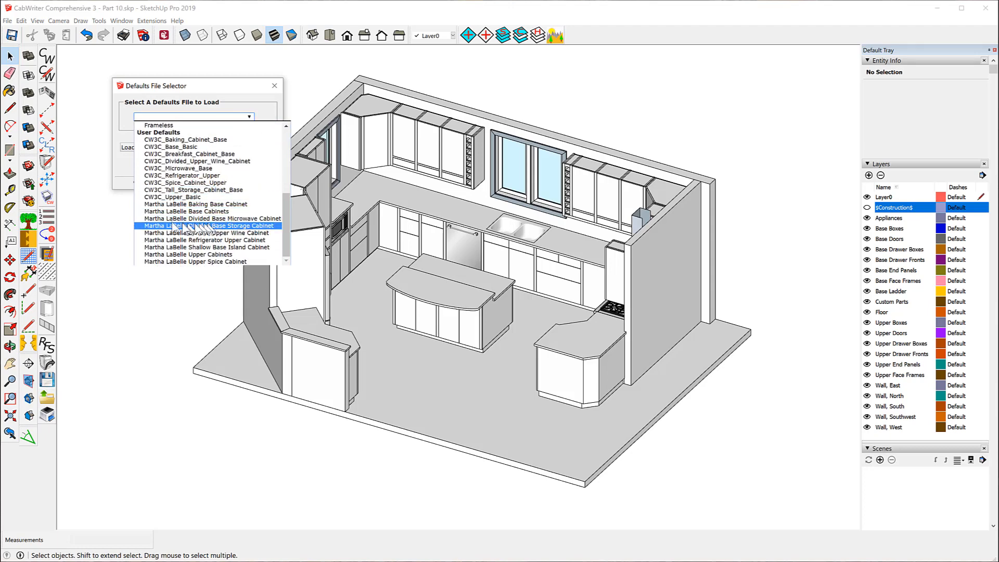
click(235, 235)
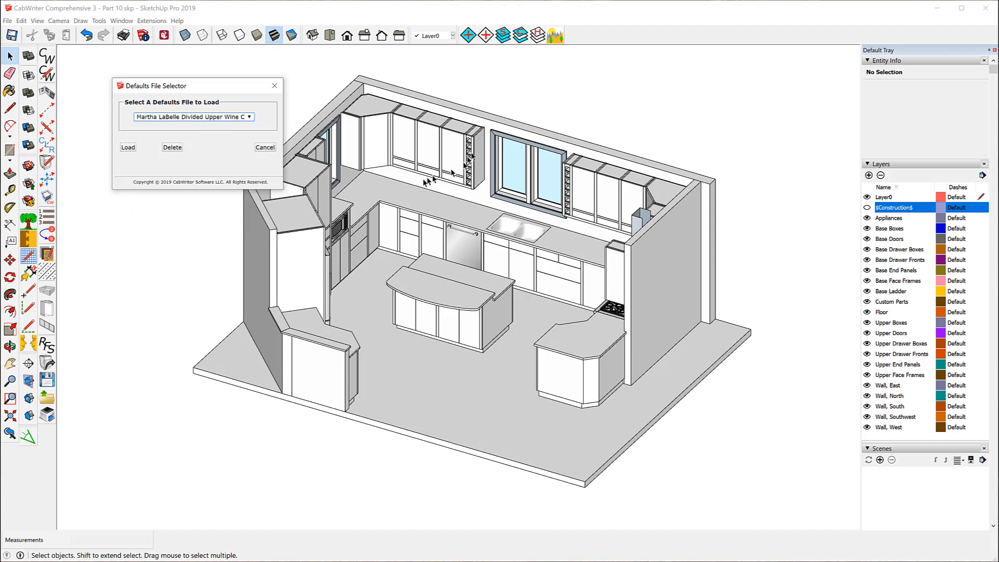
click(127, 147)
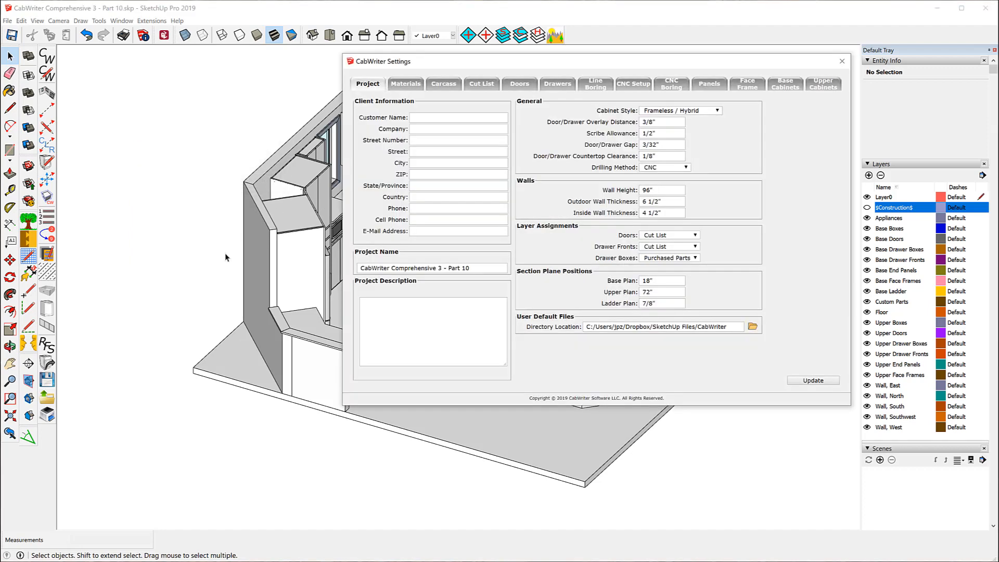
click(405, 84)
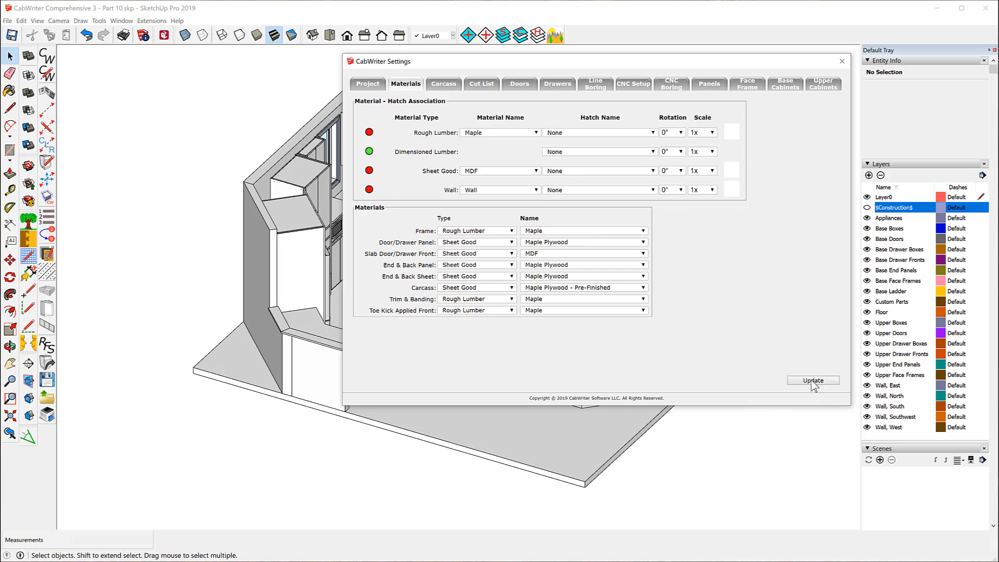
click(842, 61)
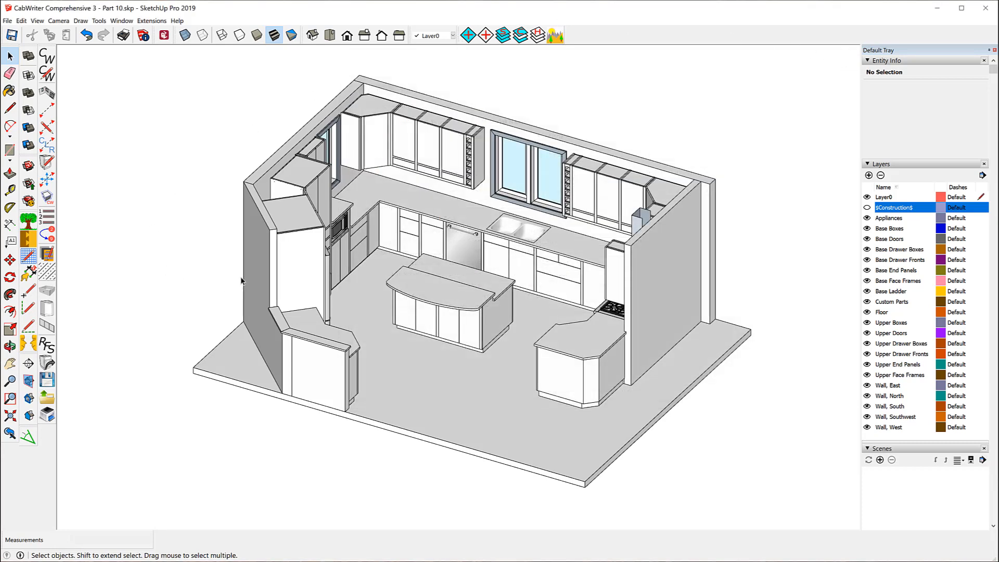
- Hide all layers except Layer0, and turn on only Base Boxes and Upper Boxes
click(538, 37)
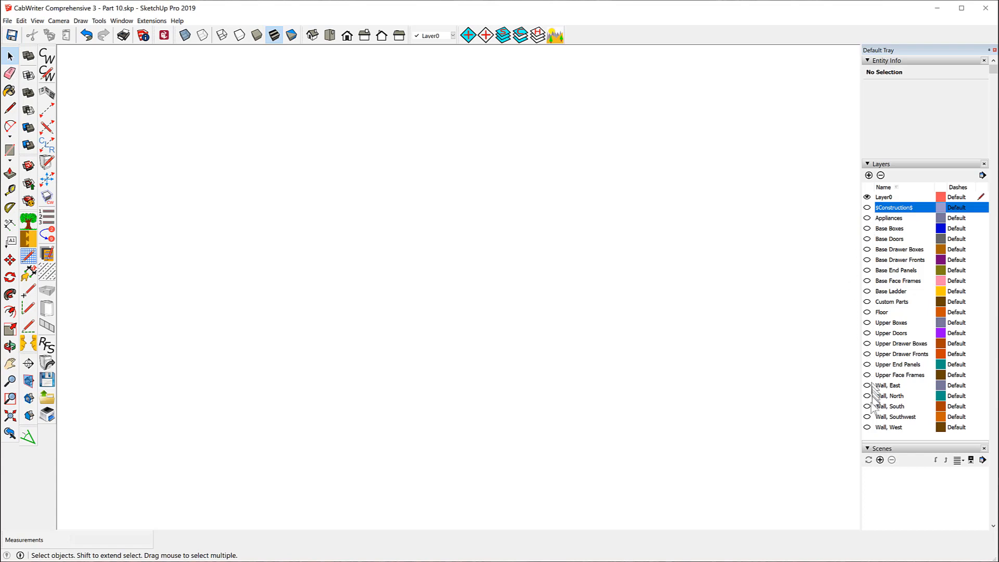
click(866, 229)
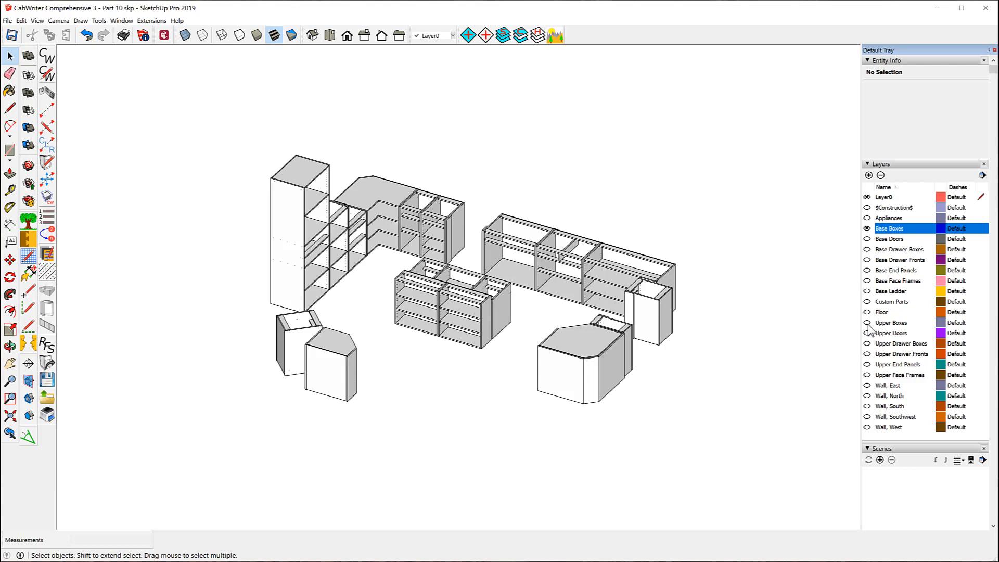
click(867, 323)
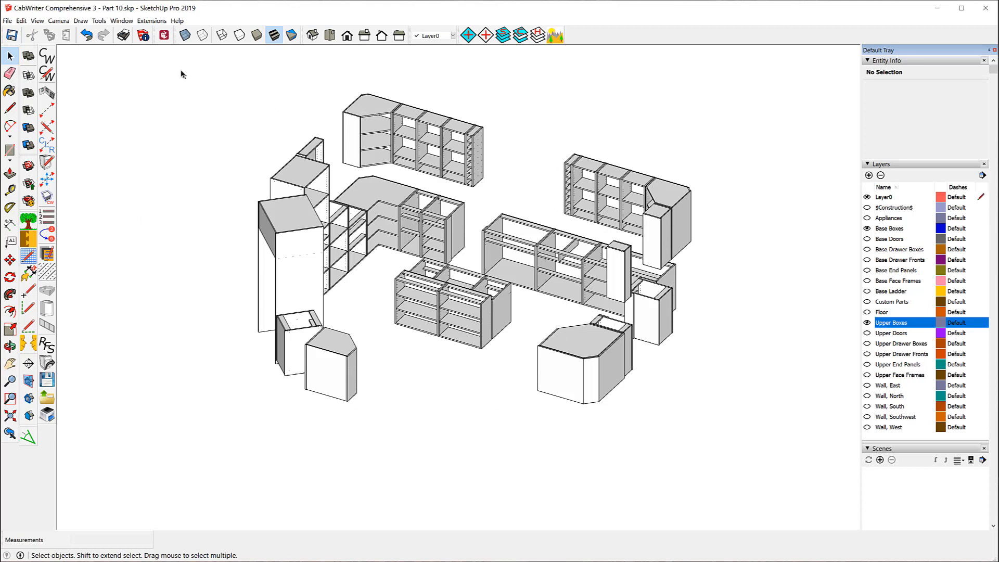
- Select all visible base and upper cabinet boxes and open their Extended Entity Info
drag(181, 69, 759, 480)
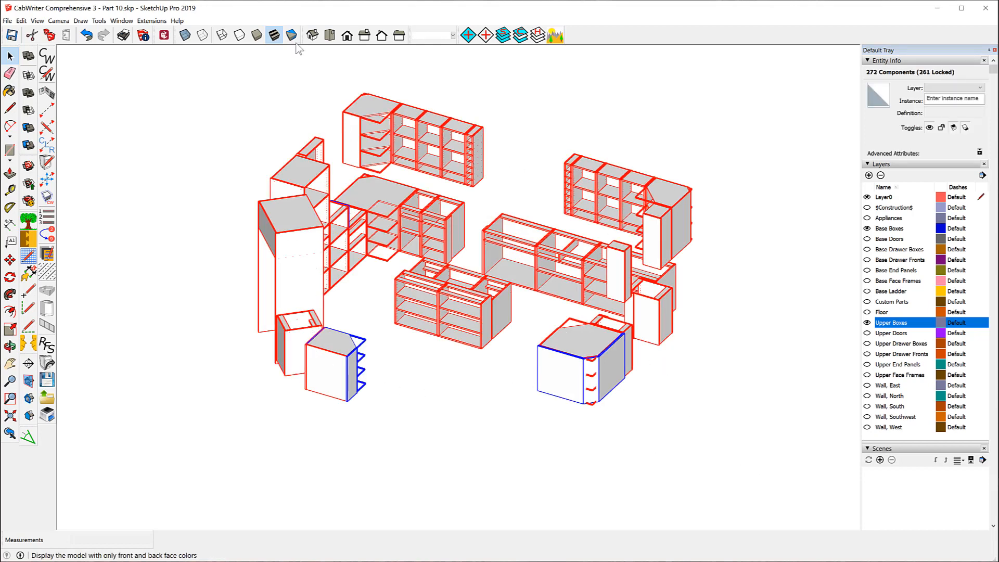
click(119, 21)
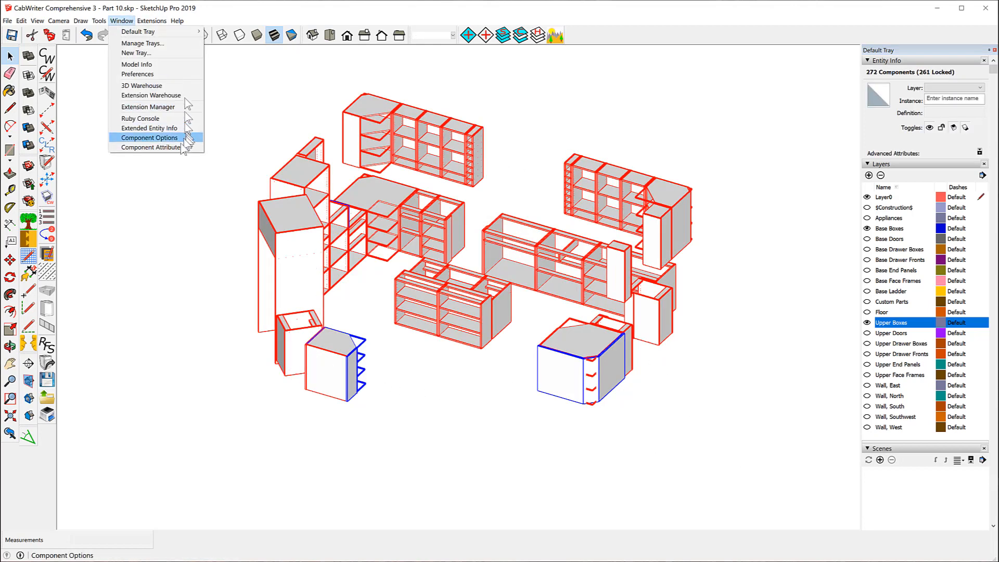
click(157, 128)
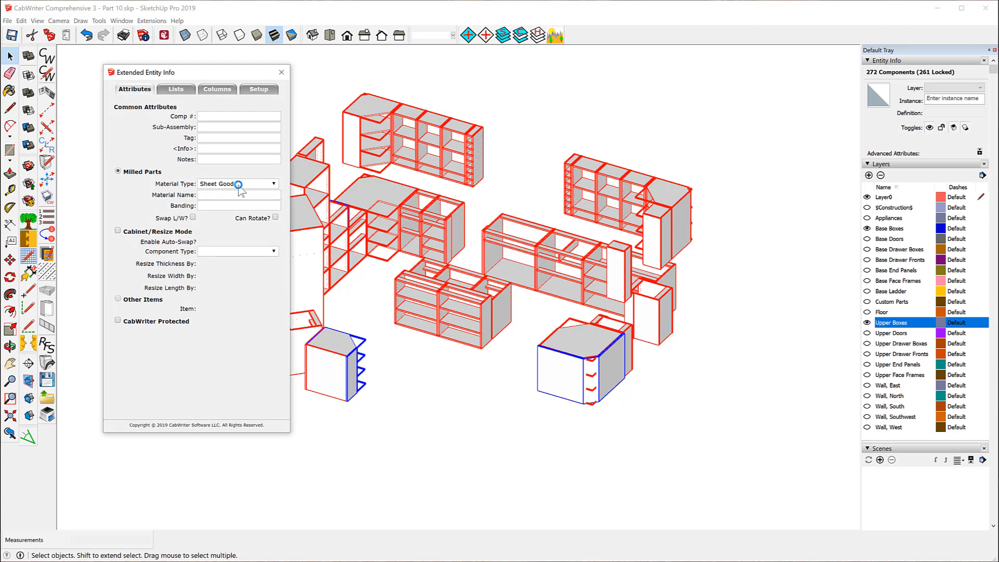
- Set the selected boxes' material type to Sheet Good and material name to Maple Plywood - Pre-Finished, then clear the selection
click(273, 184)
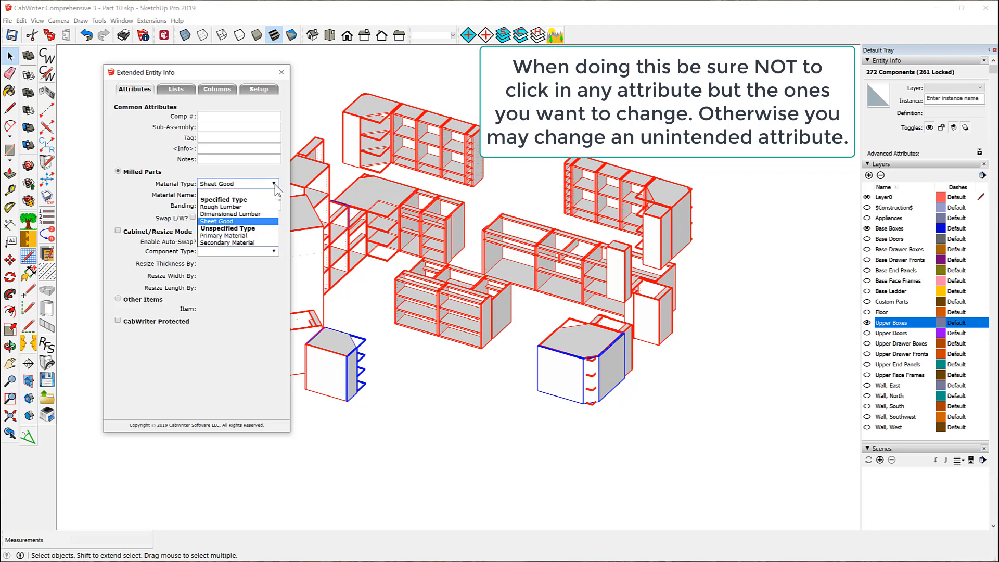
click(230, 221)
click(272, 186)
click(231, 201)
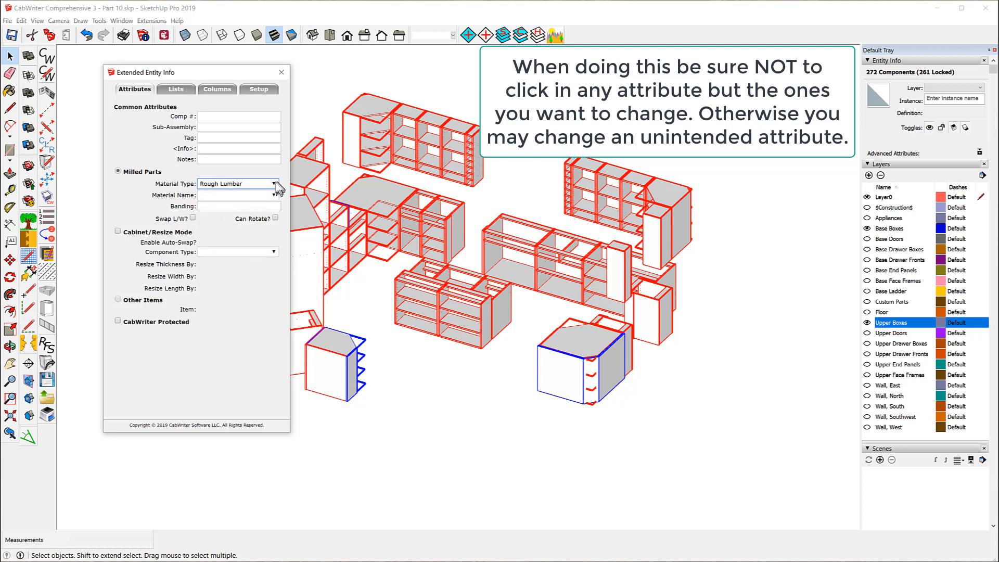
click(273, 184)
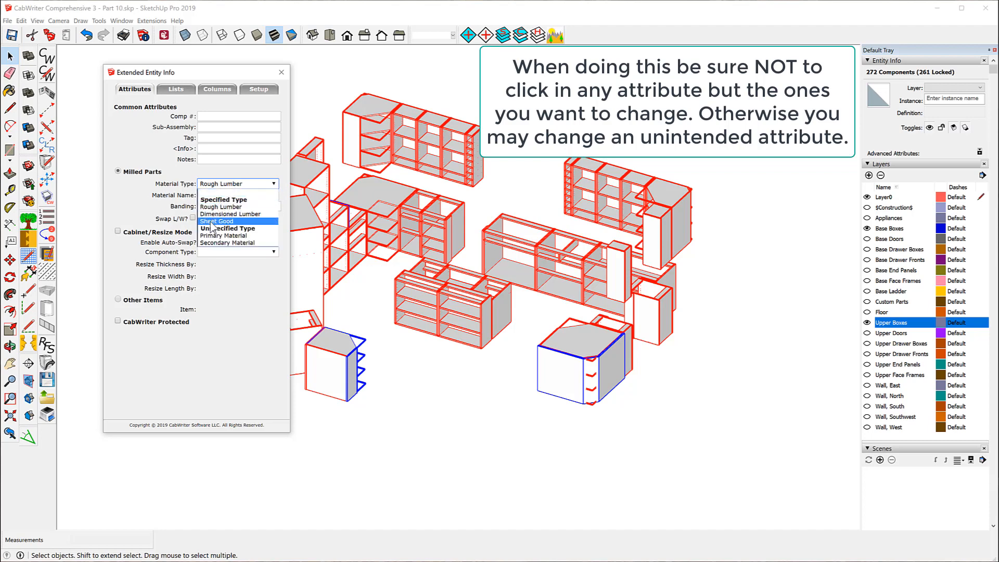
click(213, 221)
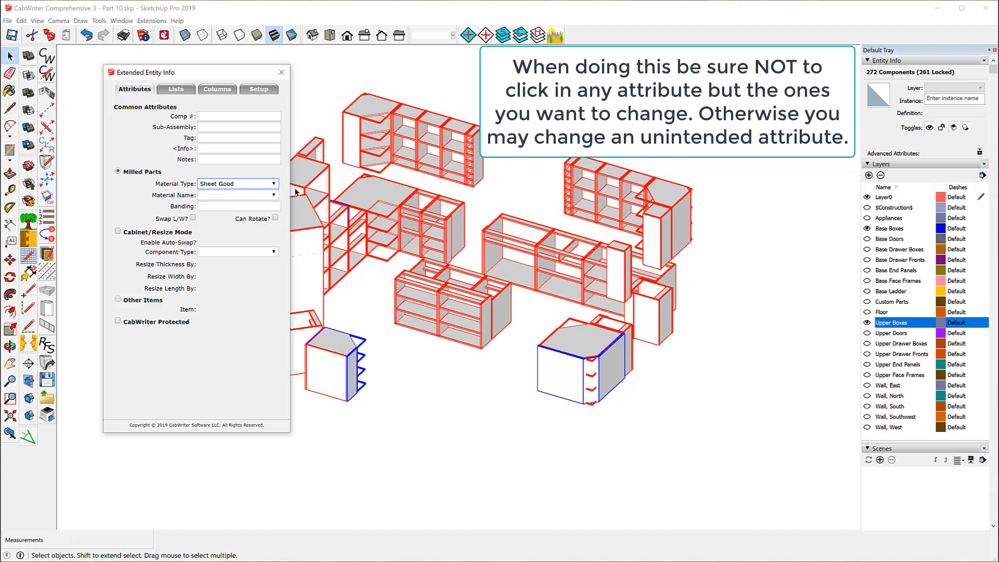
click(274, 195)
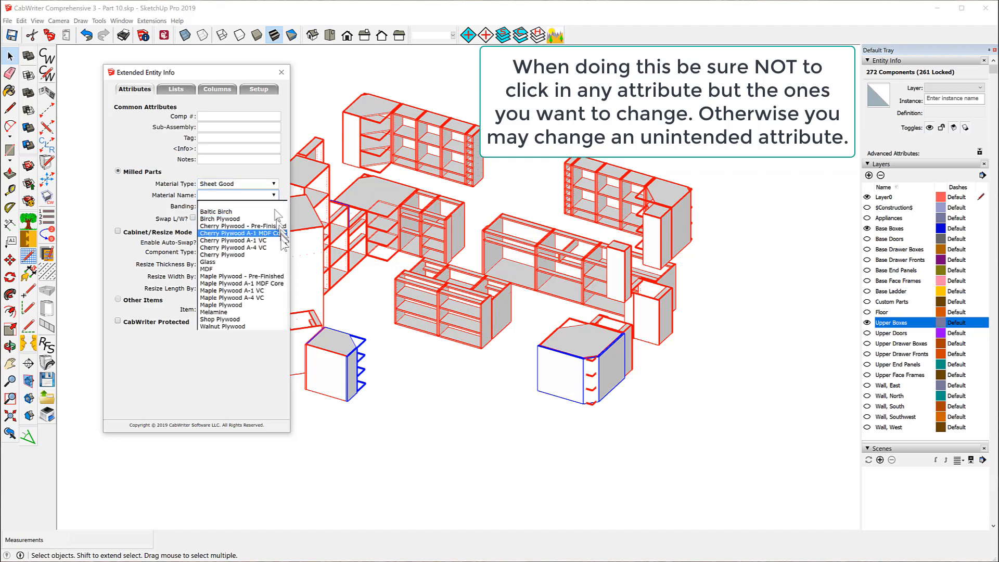
click(218, 276)
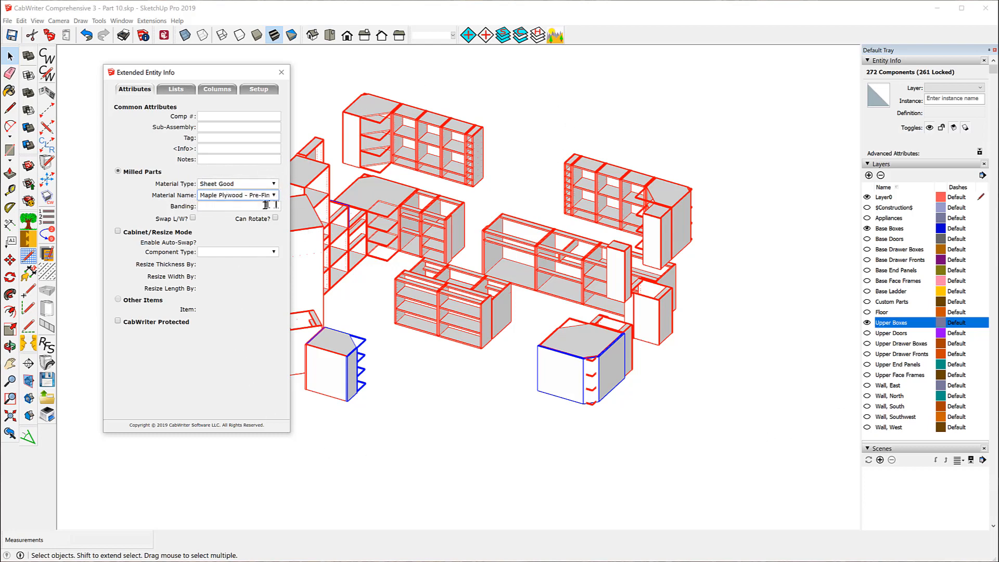
click(603, 112)
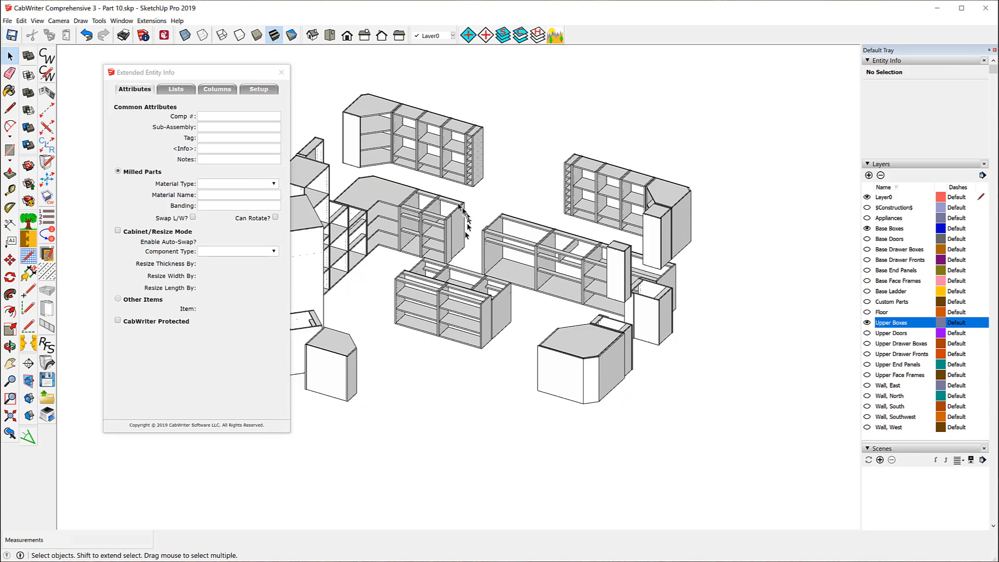
- Check the material attributes of the base corner cabinet's top and the upper corner cabinet's top
click(372, 198)
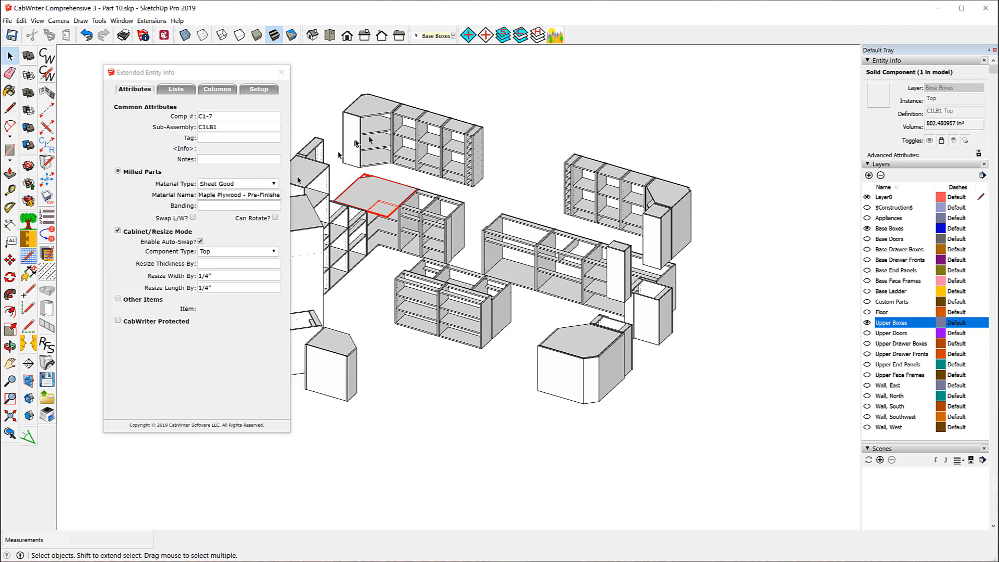
click(373, 110)
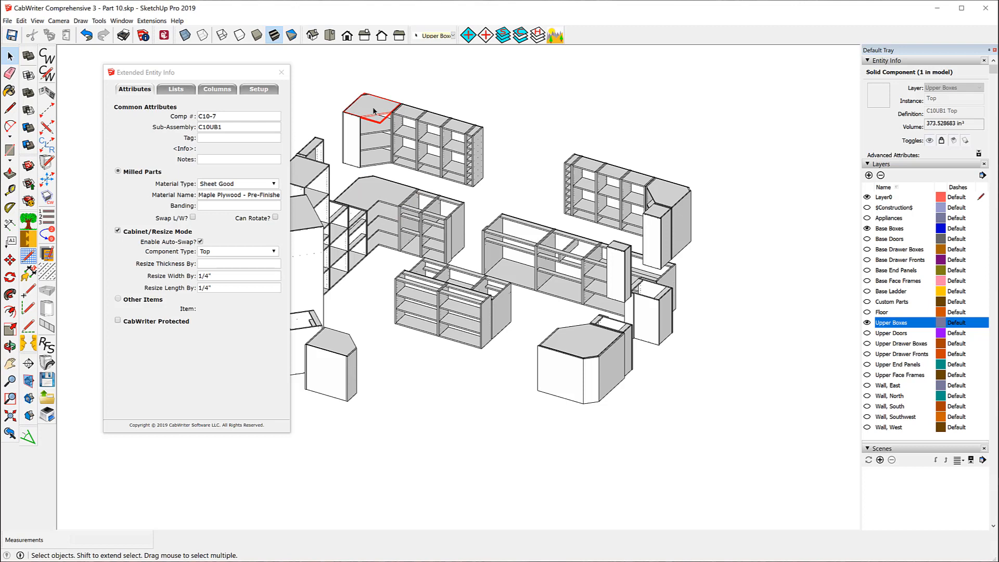
click(533, 90)
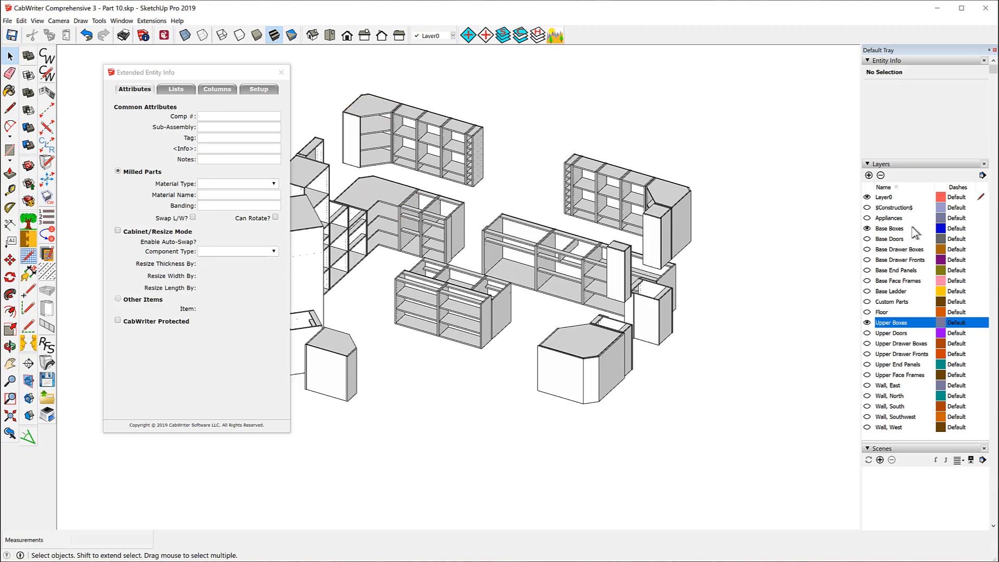
- Hide the Base Boxes and Upper Boxes layers and show Base Doors, Upper Doors, Base Drawer Fronts and Upper Drawer Fronts
click(866, 228)
click(867, 238)
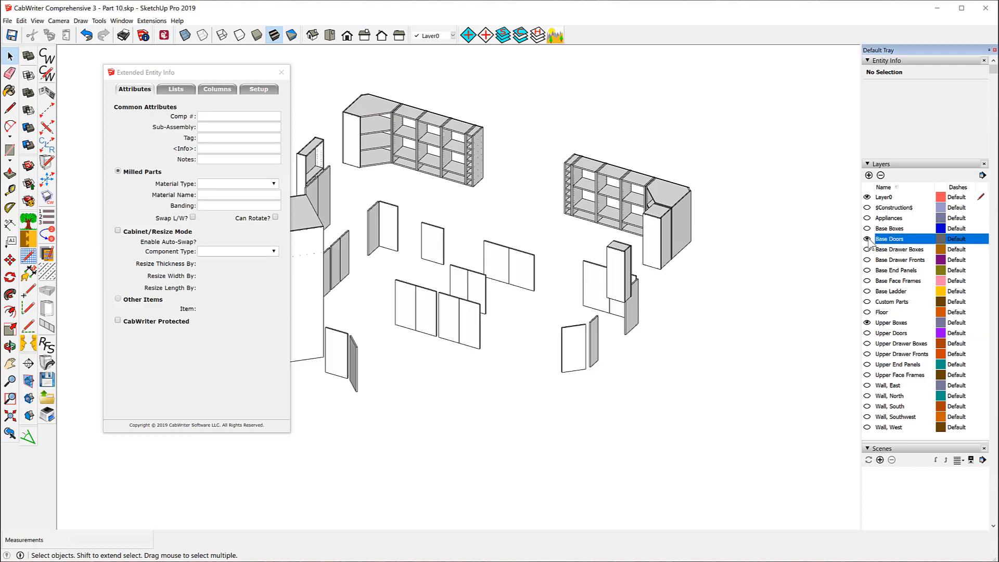
click(867, 322)
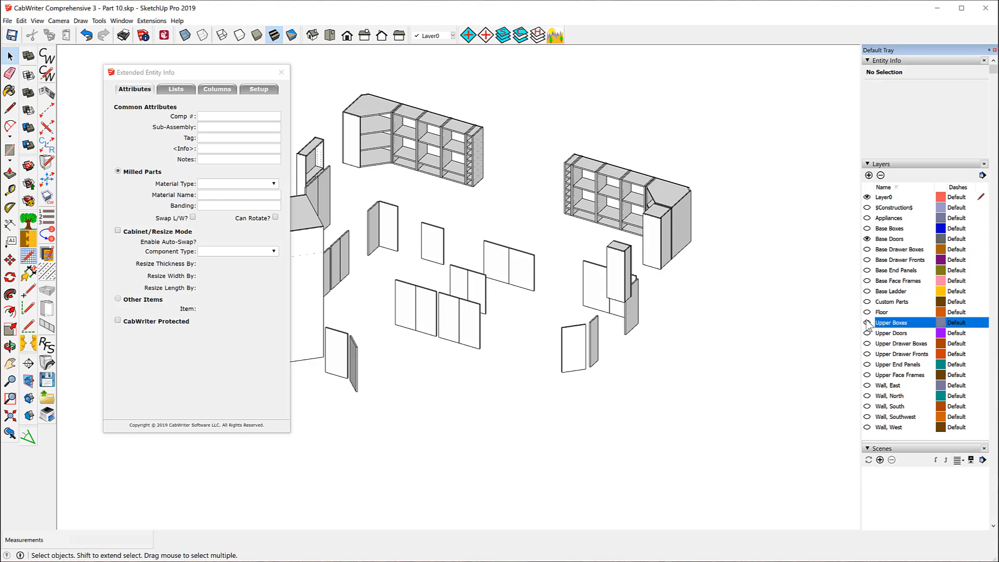
click(866, 333)
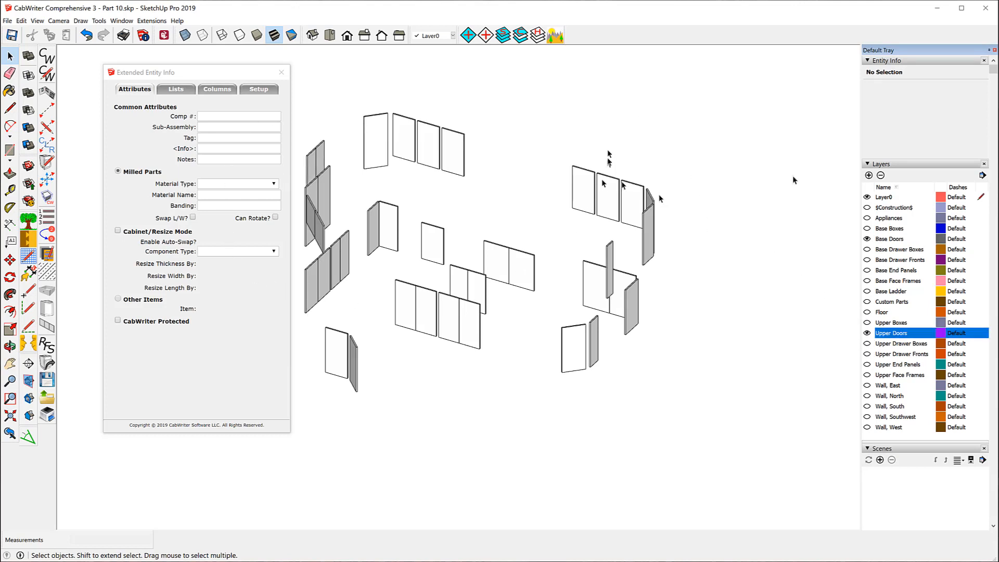
click(866, 260)
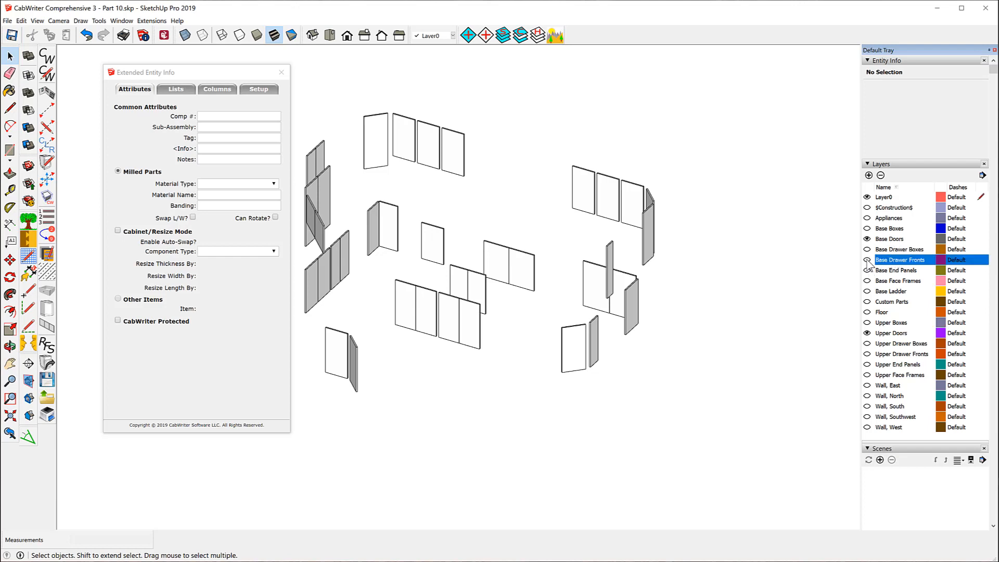
click(867, 354)
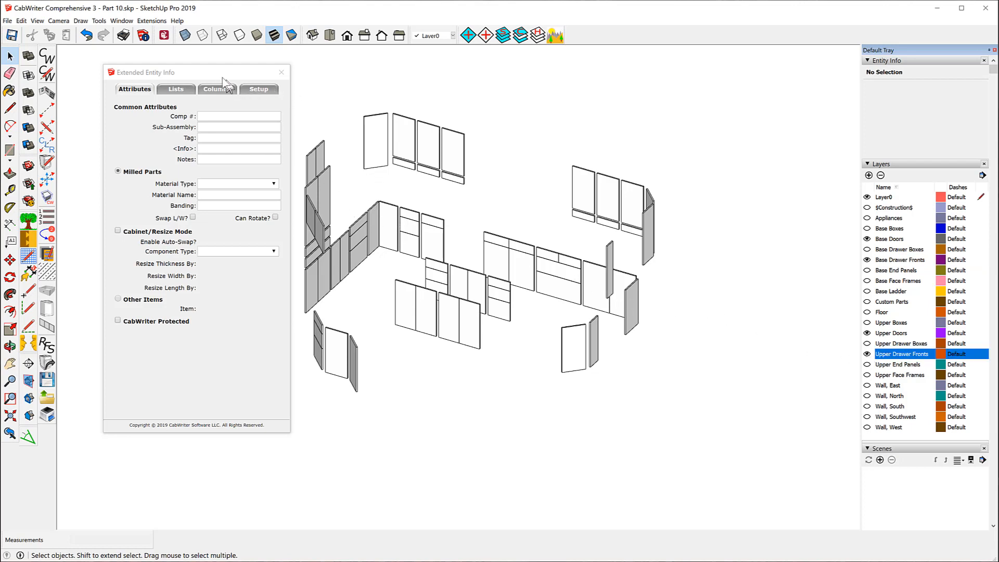
- Move the Extended Entity Info window clear of the model and check the materials of a base drawer front and an upper door
drag(219, 73, 140, 60)
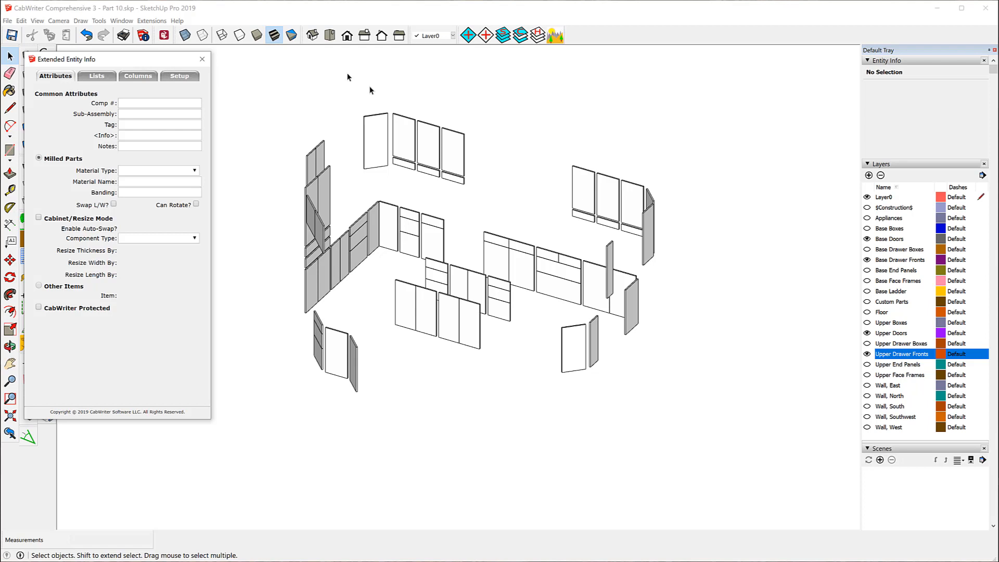
click(411, 225)
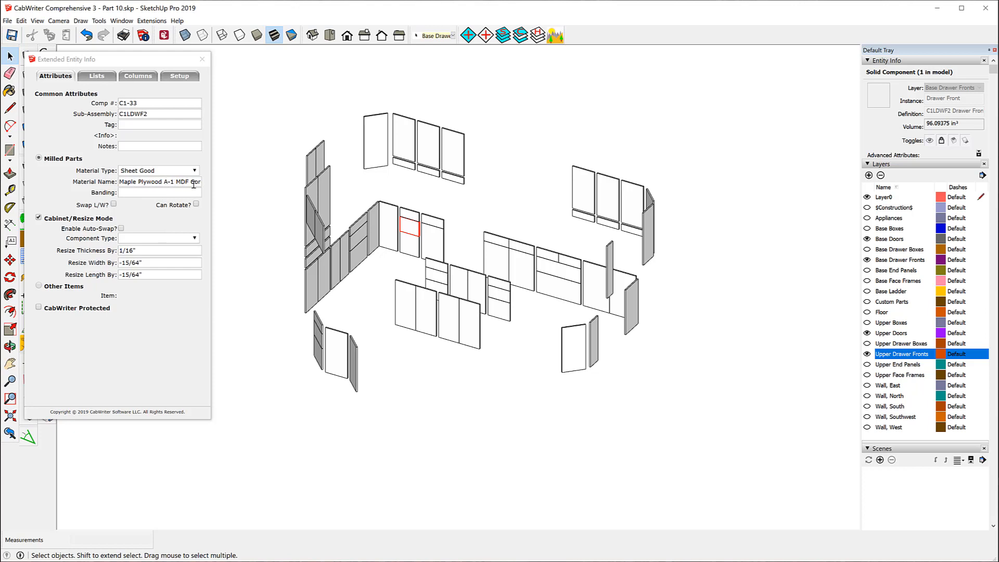
click(409, 146)
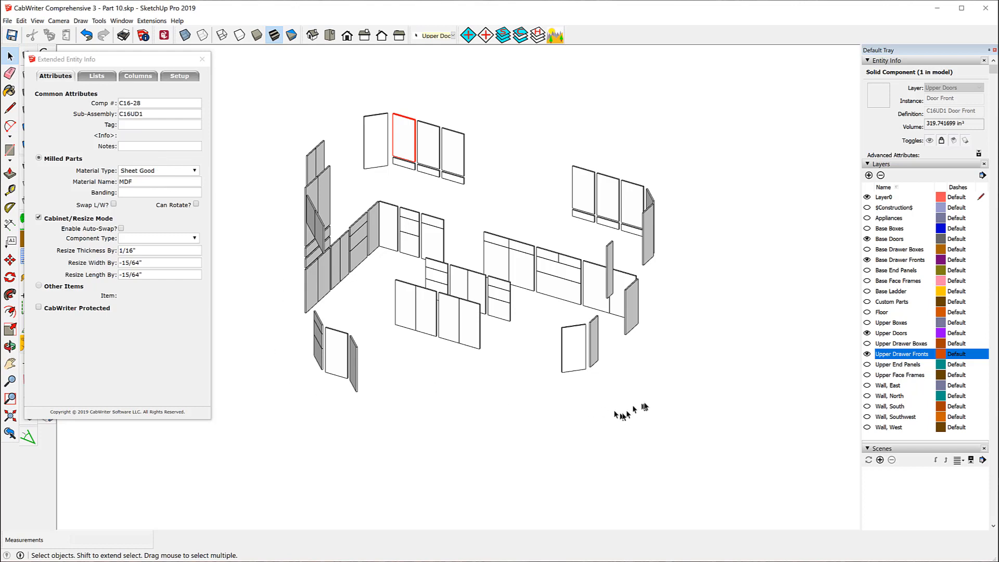
- Assign material type Sheet Good and material name MDF to all visible doors and drawer fronts
drag(261, 73, 735, 459)
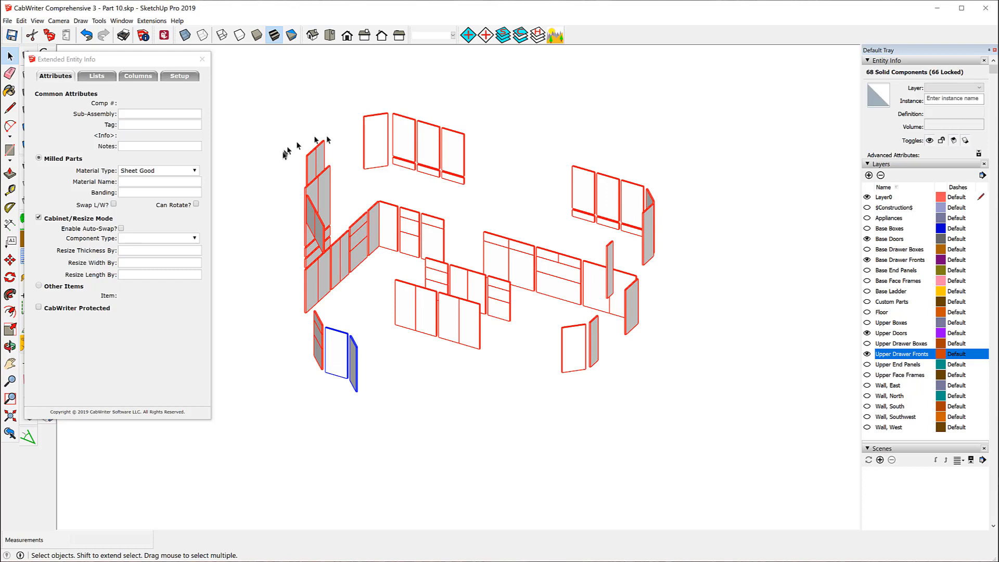
click(197, 171)
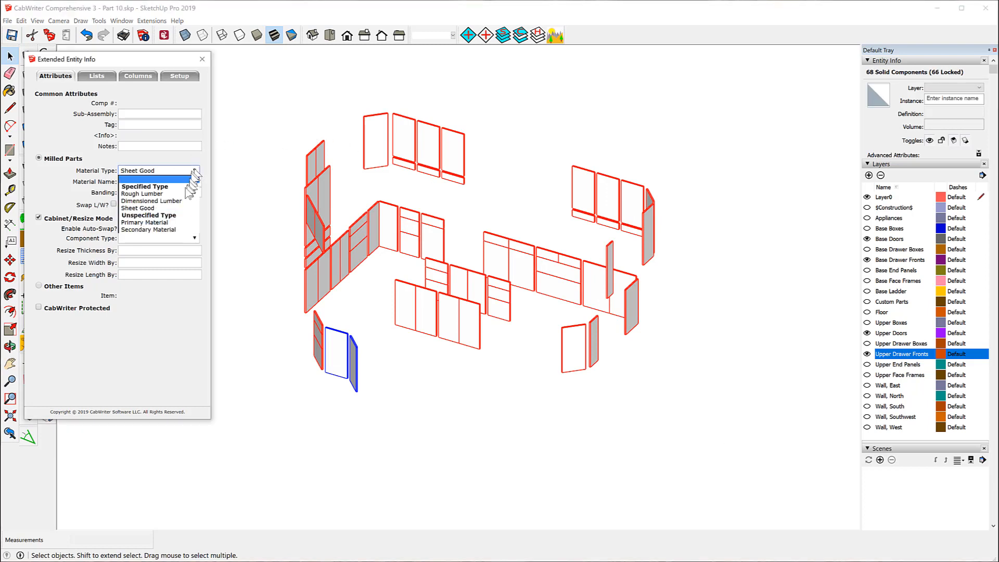
click(172, 194)
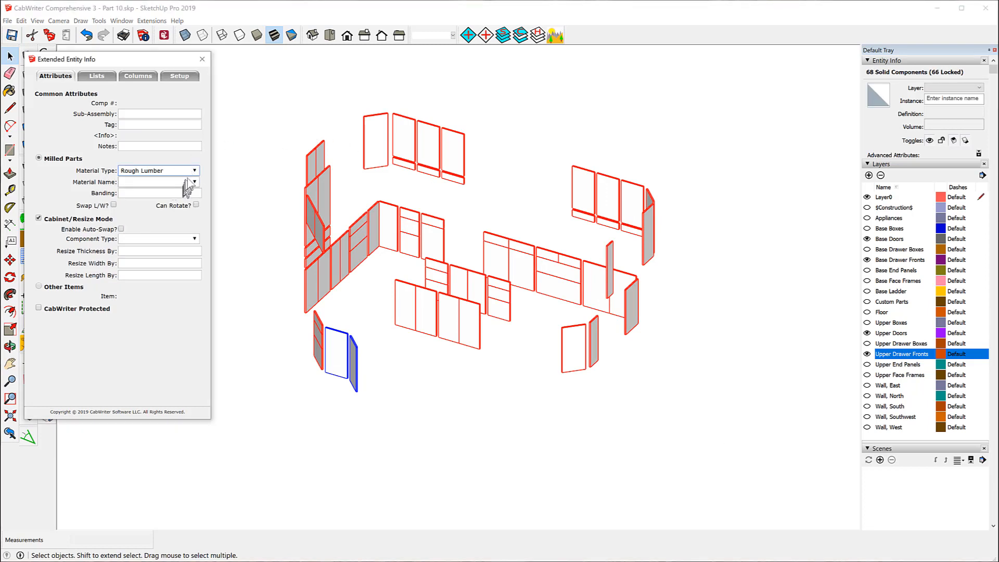
click(195, 171)
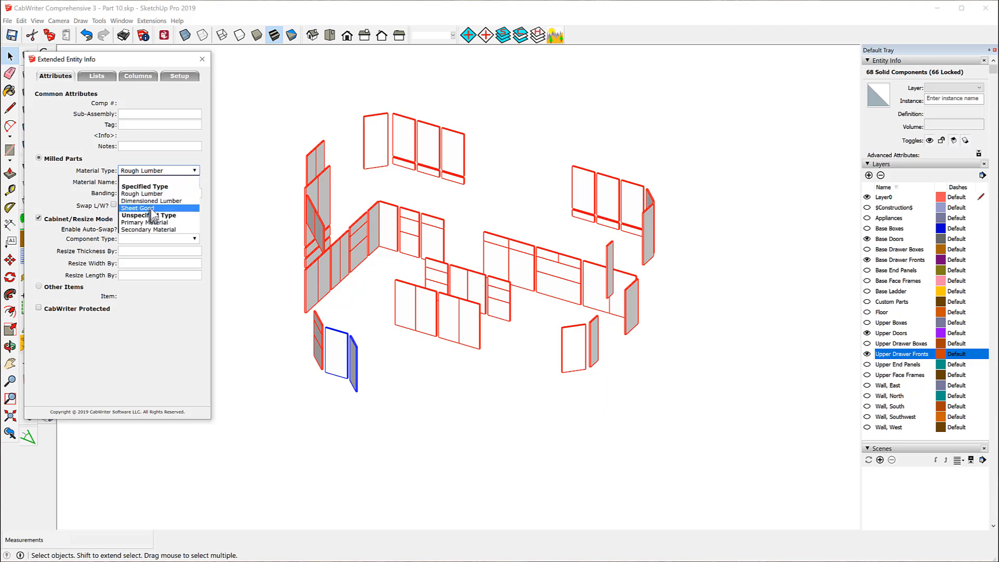
click(152, 209)
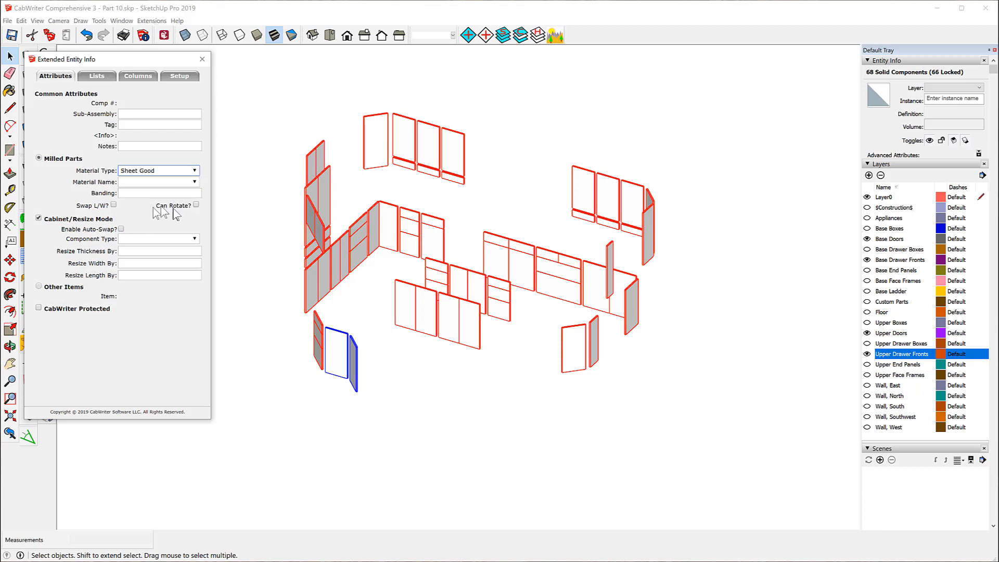
click(196, 181)
click(146, 256)
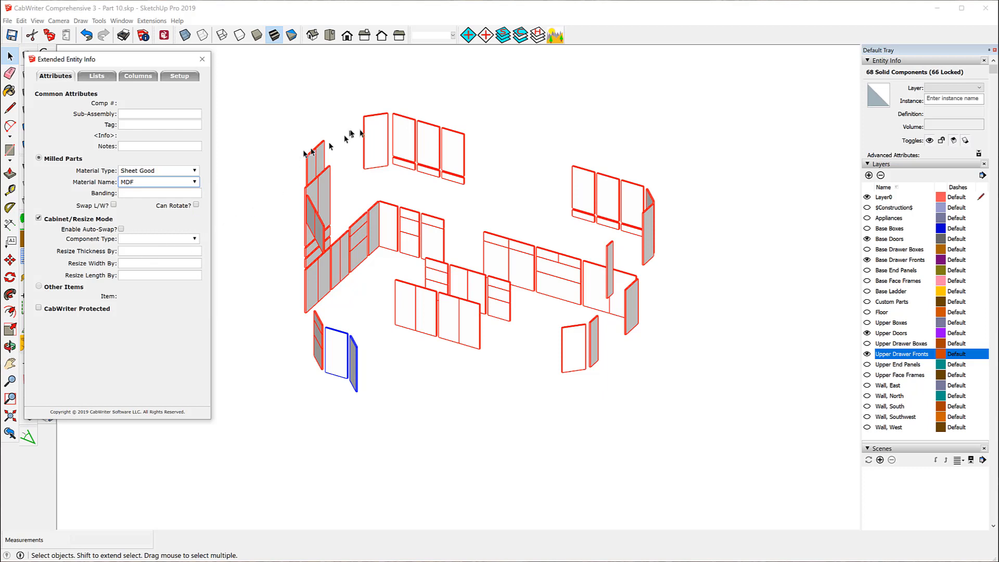
click(289, 85)
click(288, 85)
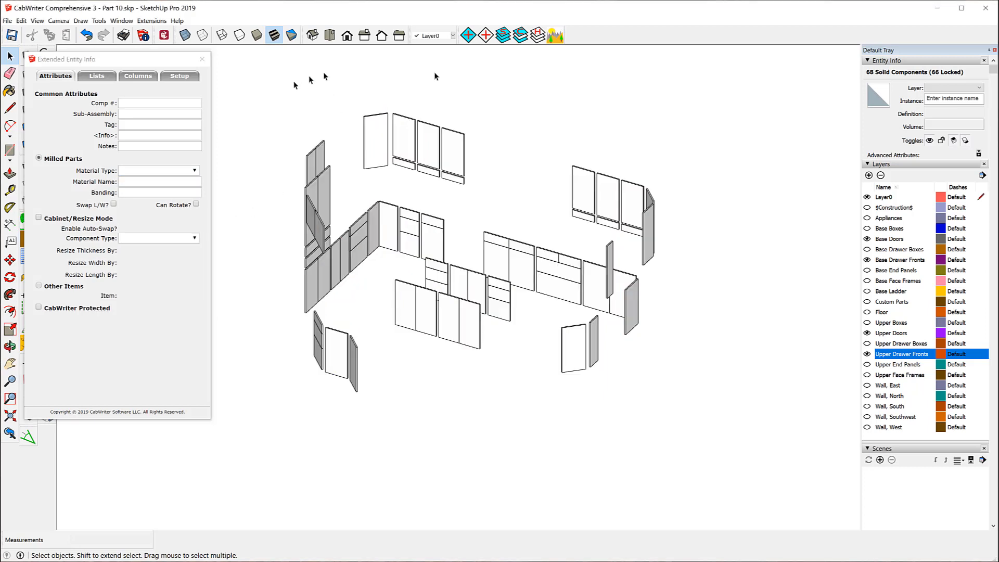
- Hide the base and upper door and drawer front layers, and show Base Drawer Boxes and Upper Drawer Boxes
click(867, 239)
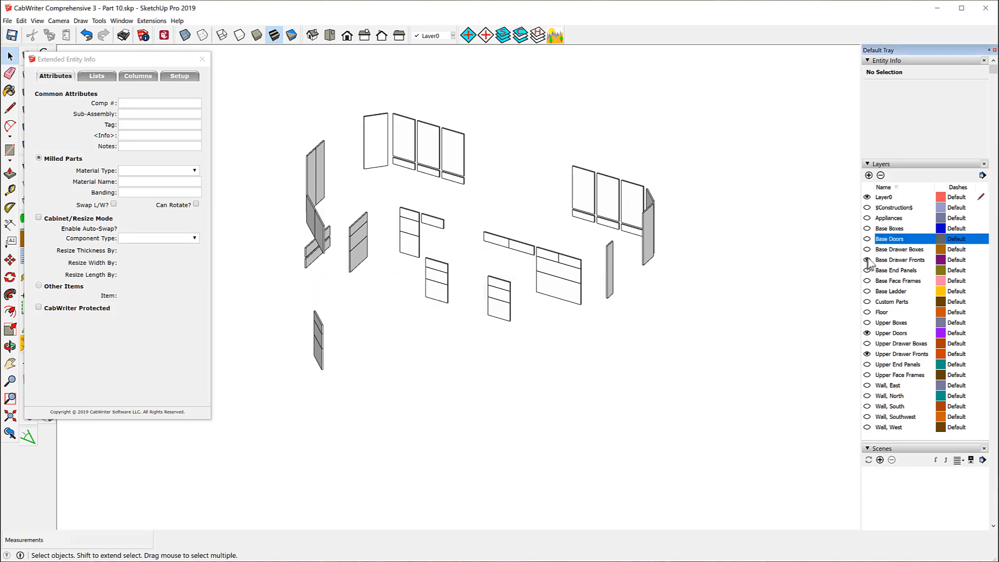
click(867, 259)
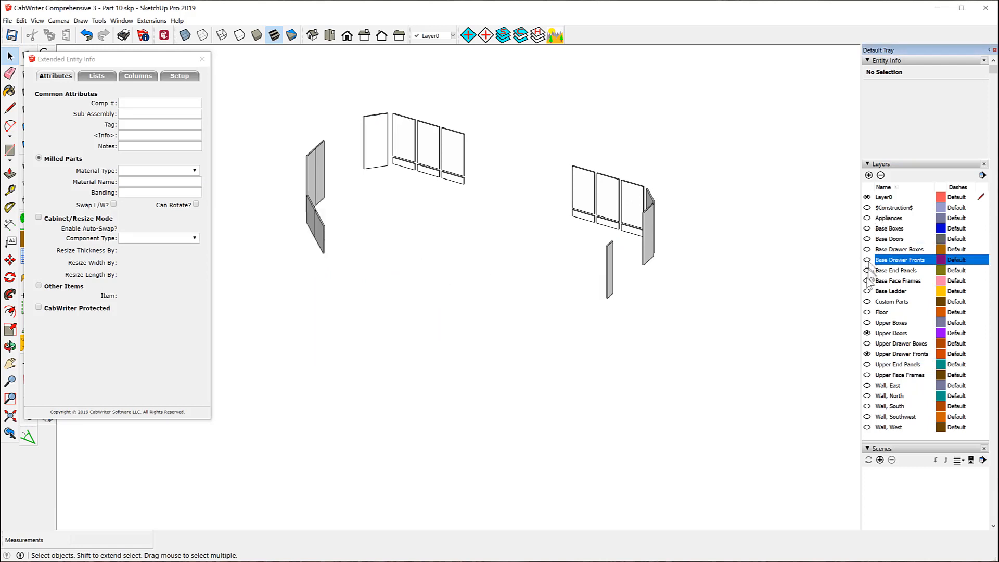
click(866, 333)
click(866, 354)
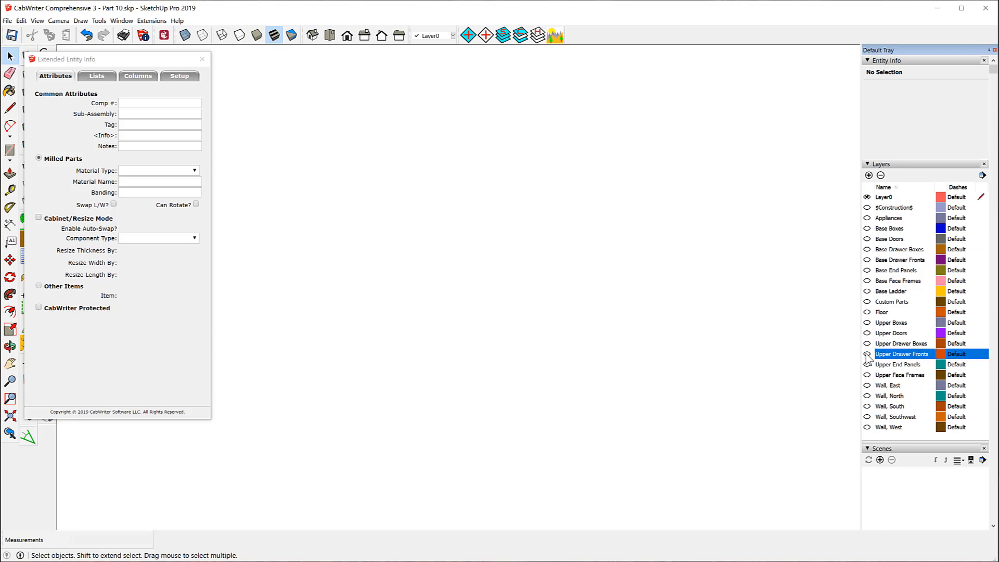
click(867, 249)
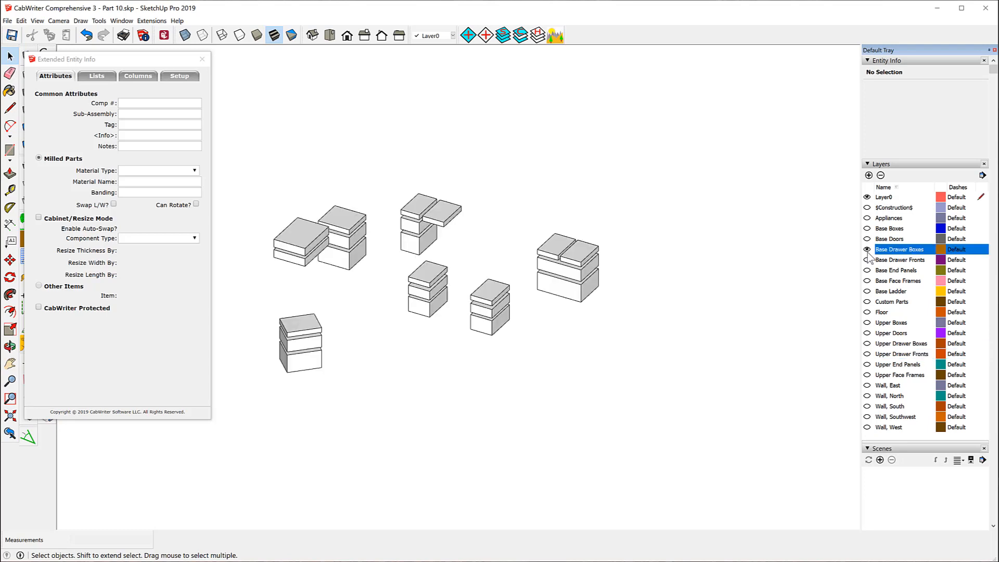
click(867, 344)
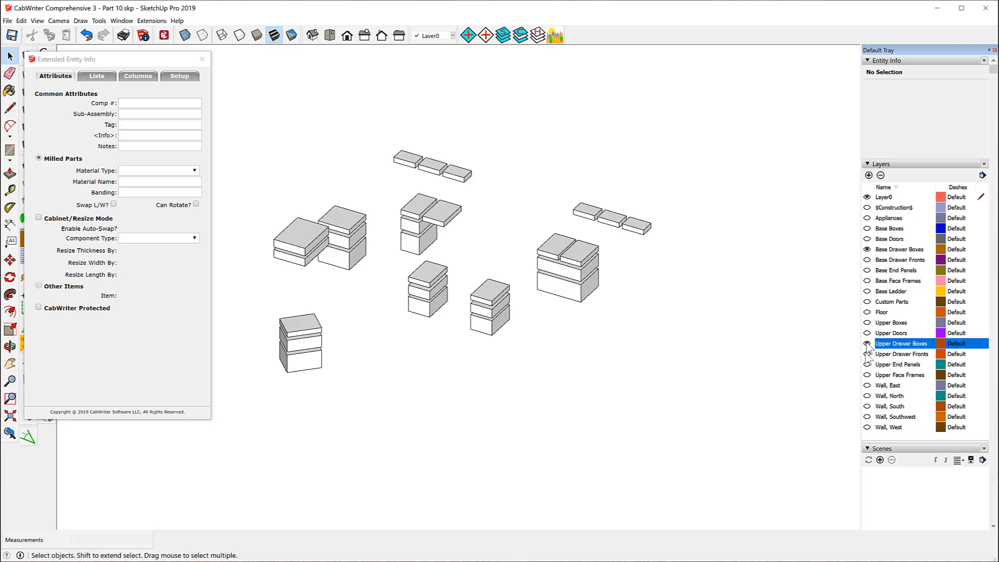
- Examine the attributes of a single base drawer box and of all visible drawer boxes together
click(437, 221)
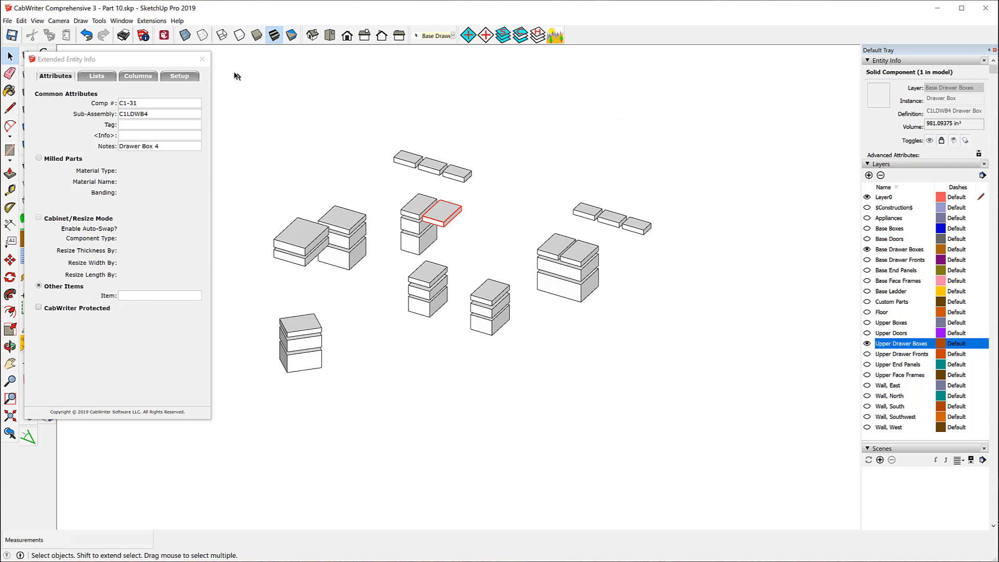
drag(234, 72, 762, 451)
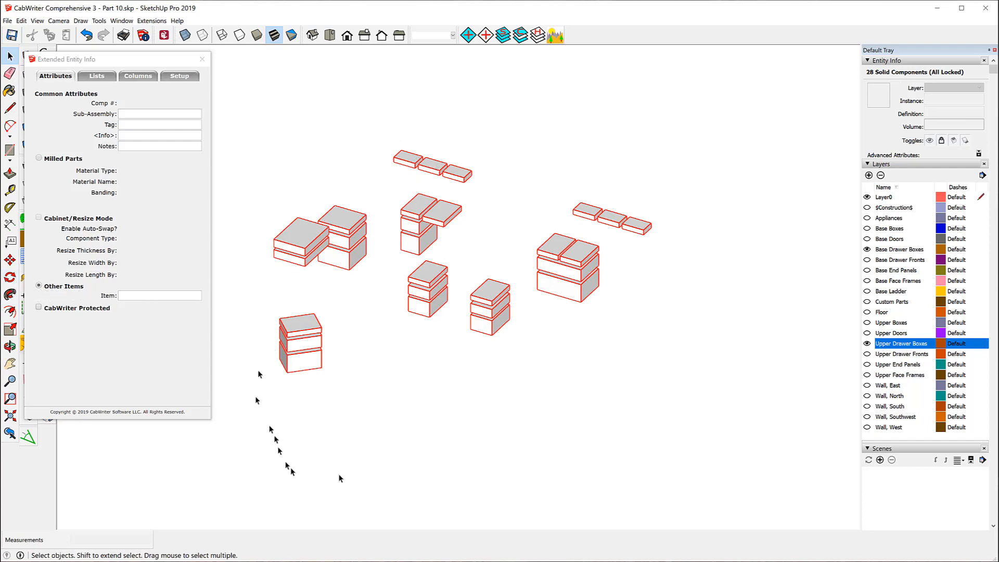
click(541, 128)
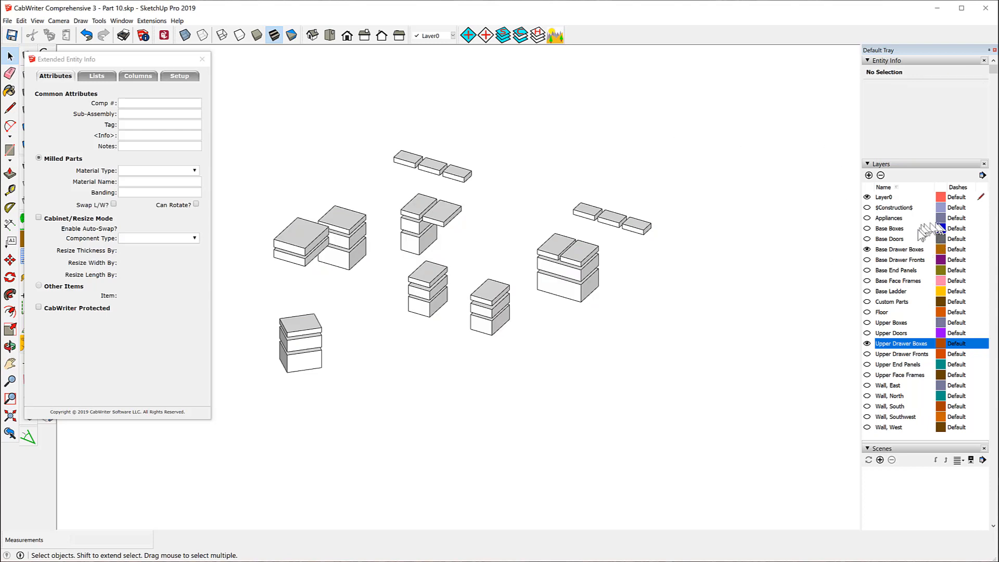
- Hide the Base Drawer Boxes and Upper Drawer Boxes layers and show Base End Panels and Upper End Panels
click(866, 249)
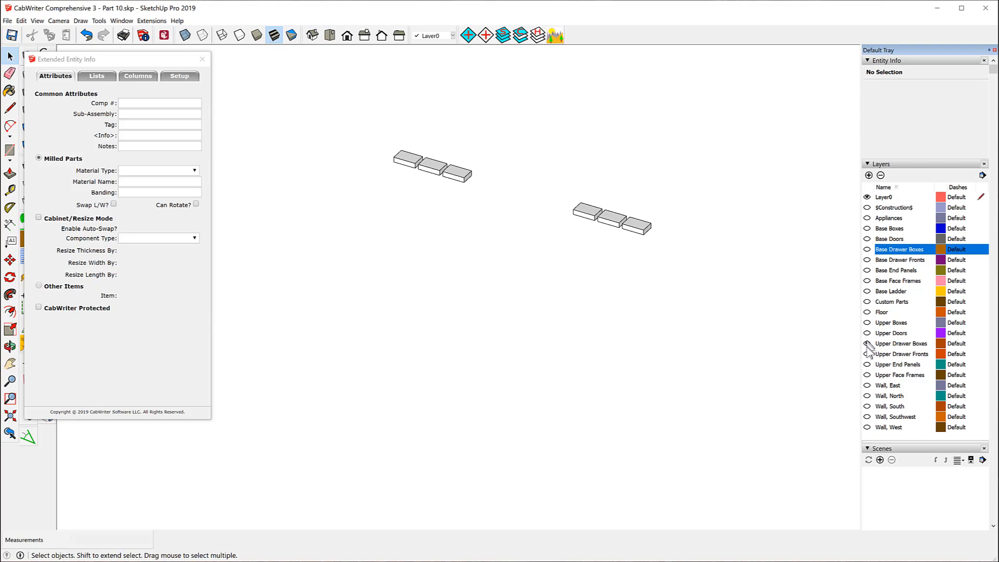
click(866, 343)
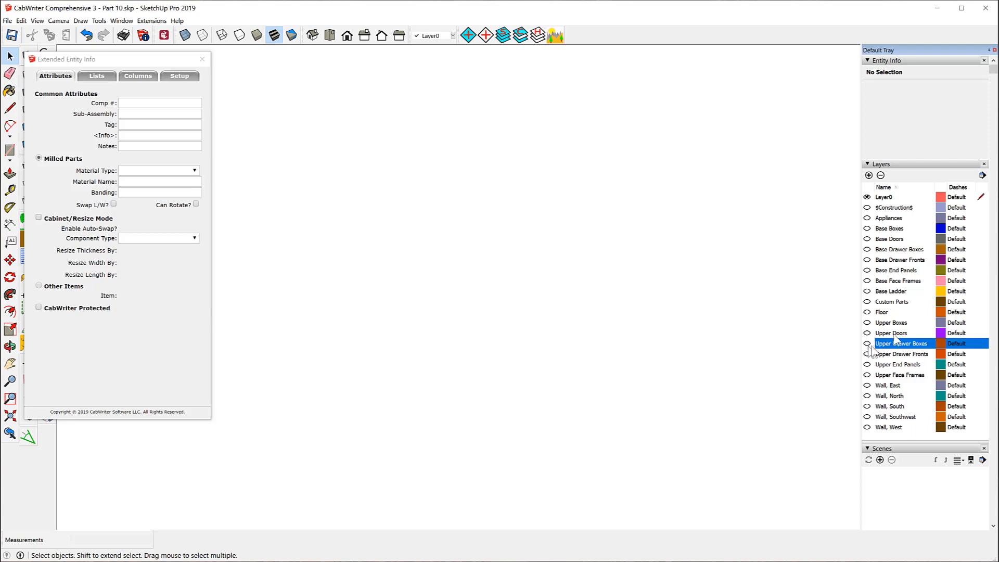
click(866, 270)
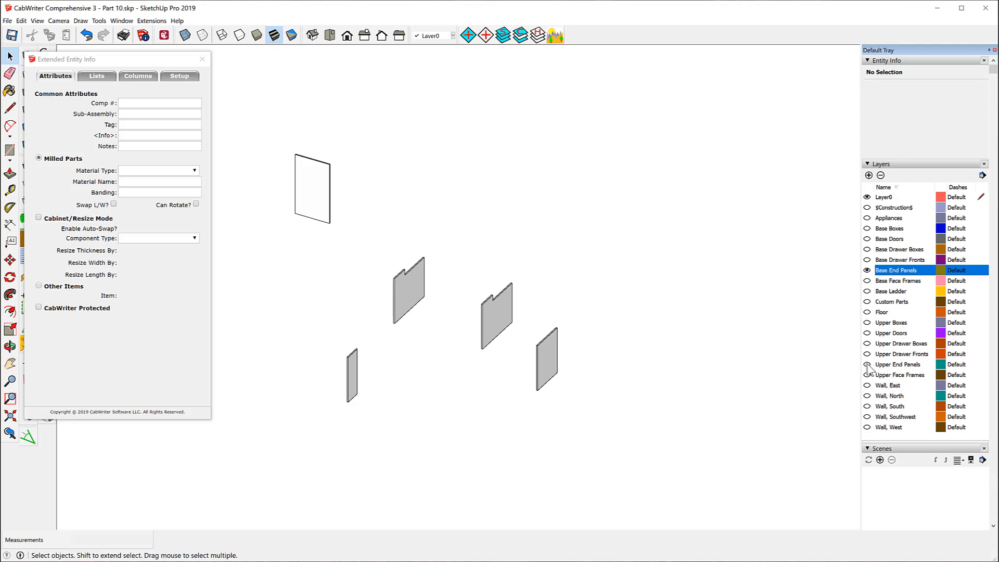
click(867, 364)
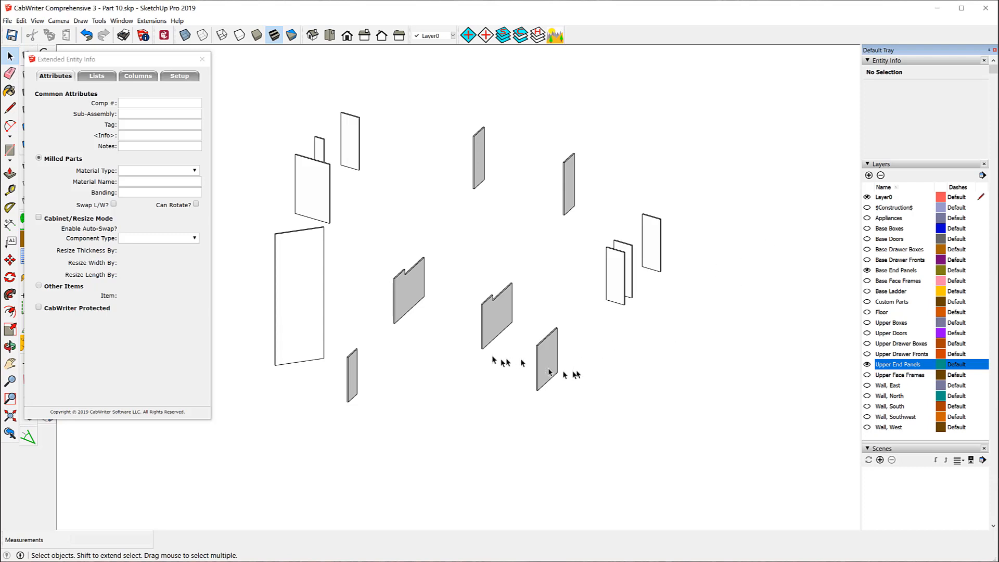
- Check the material attributes of several base and upper end panels individually, and of all end panels together
click(406, 284)
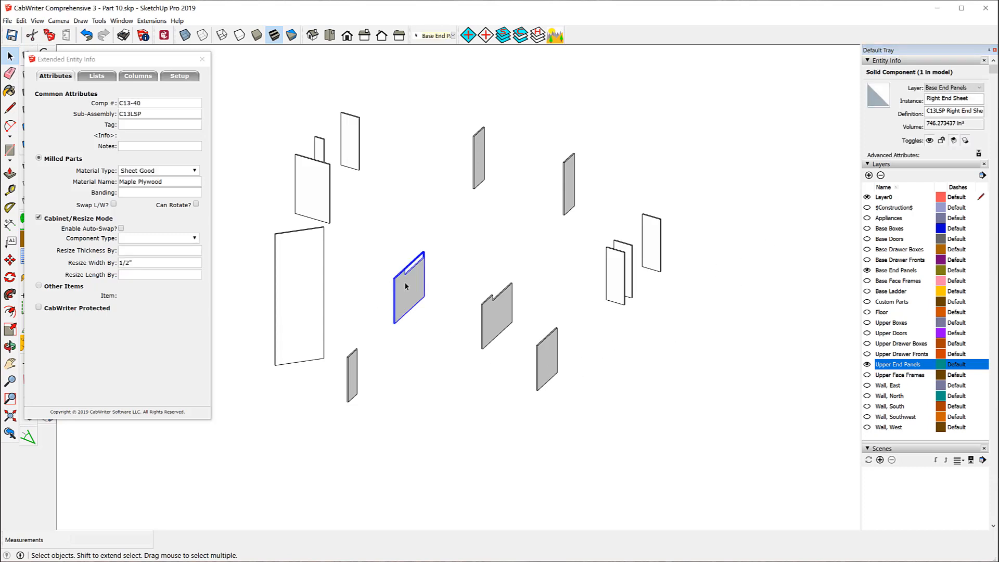
click(305, 279)
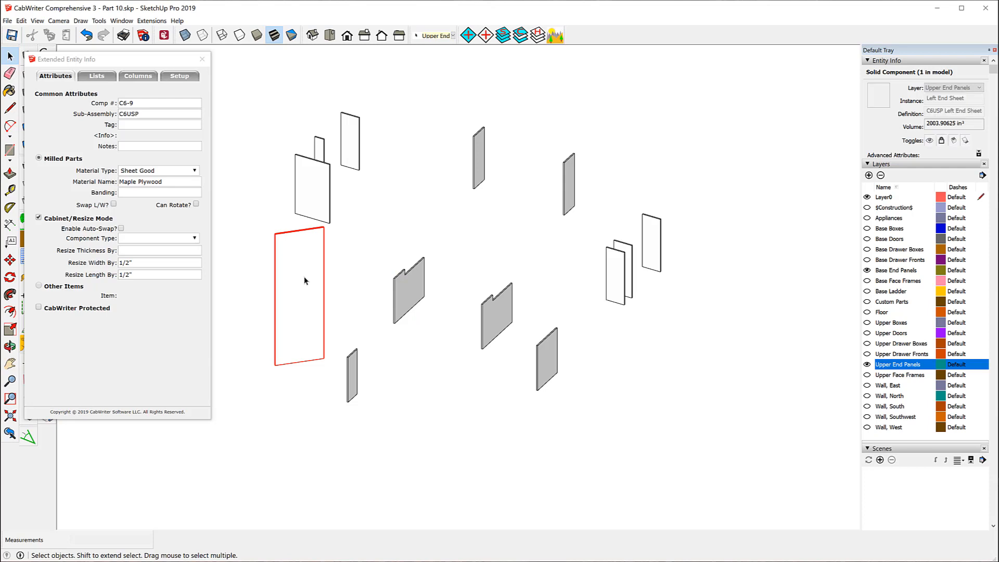
click(312, 188)
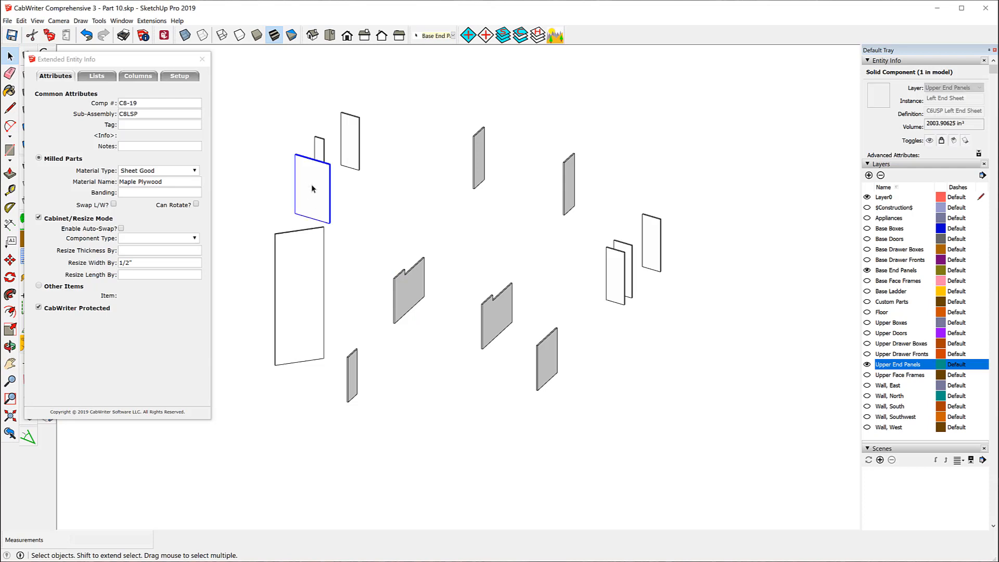
click(482, 167)
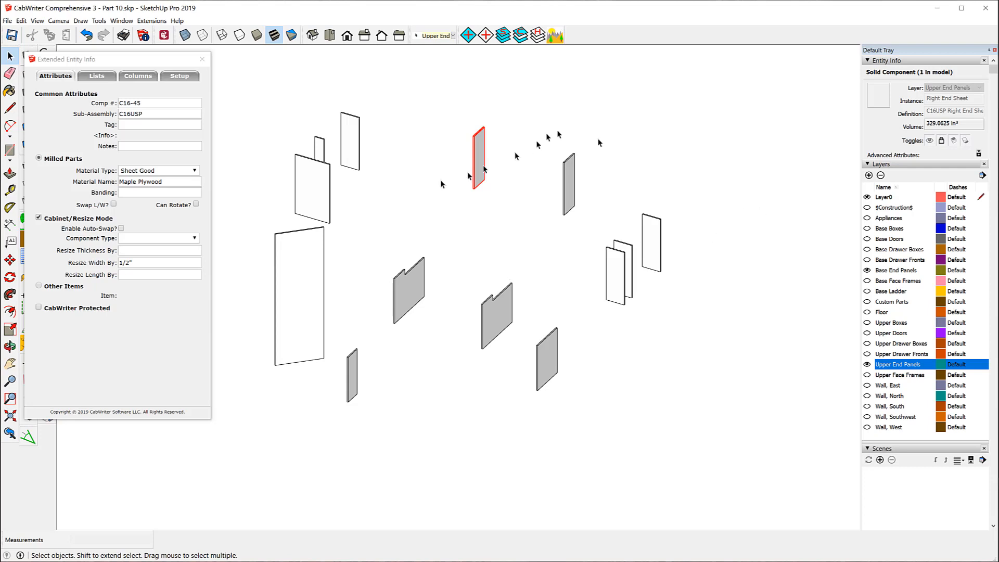
drag(220, 69, 735, 506)
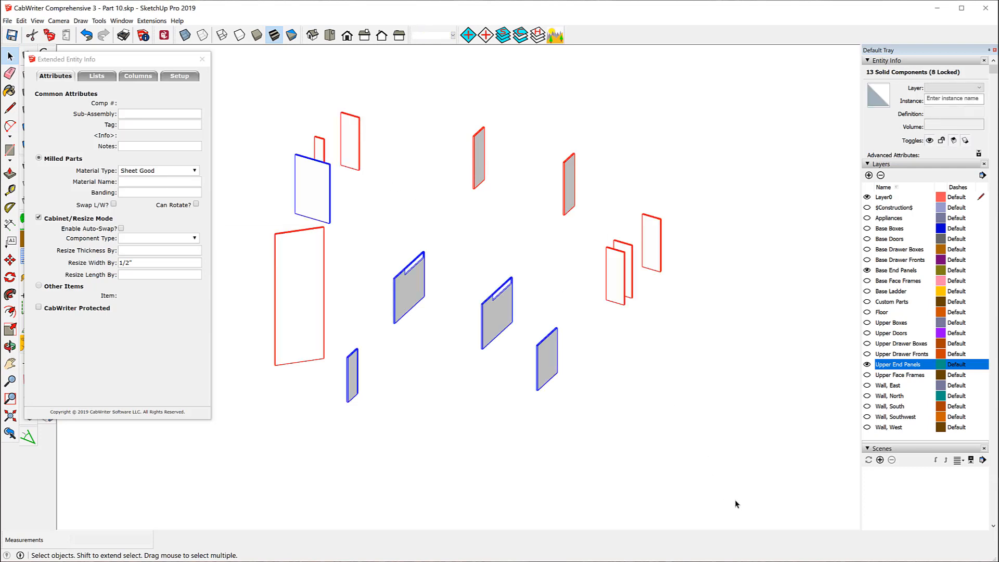
click(701, 372)
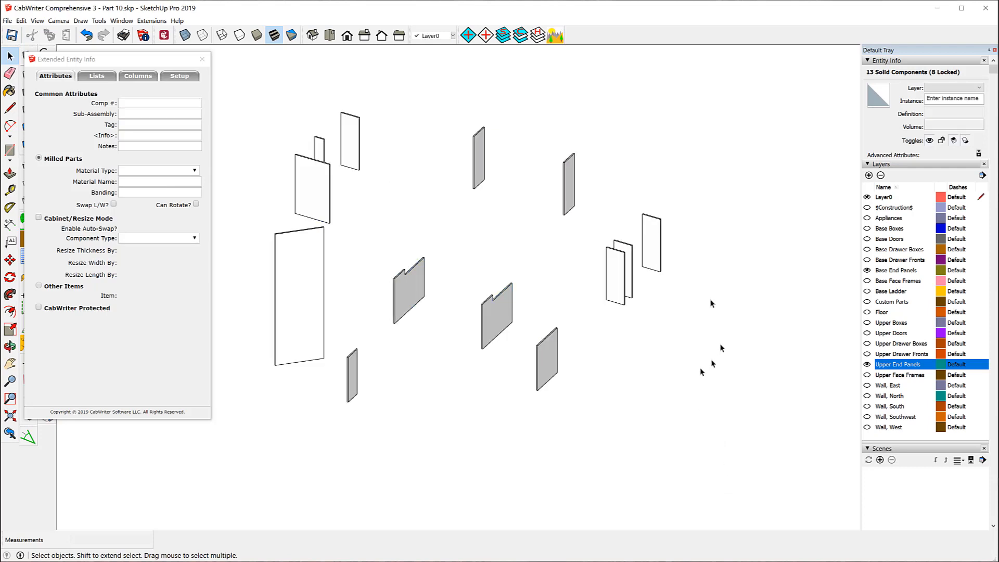
- Examine the material type and material name of the base and upper end panels one by one across the model
click(613, 285)
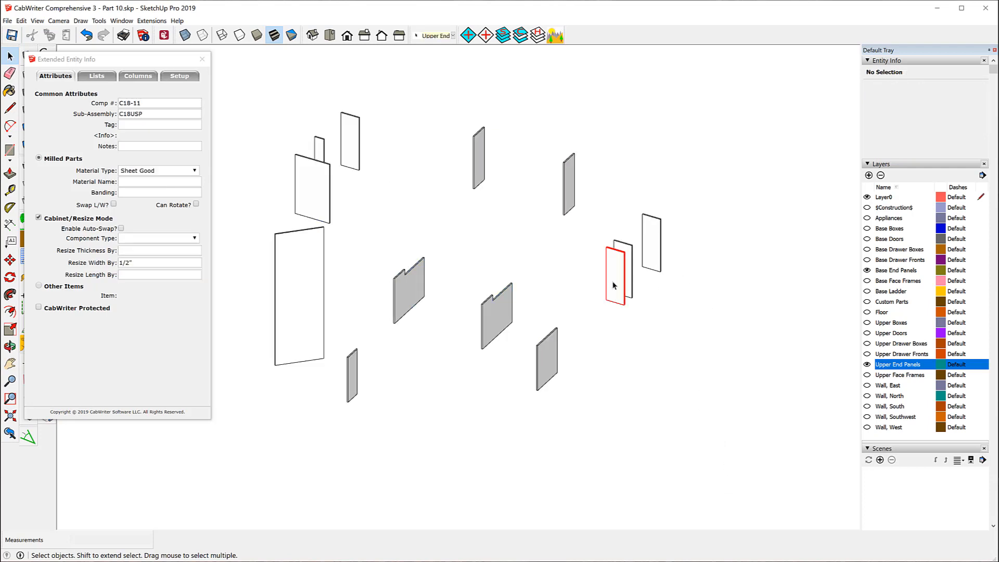
click(554, 365)
click(497, 320)
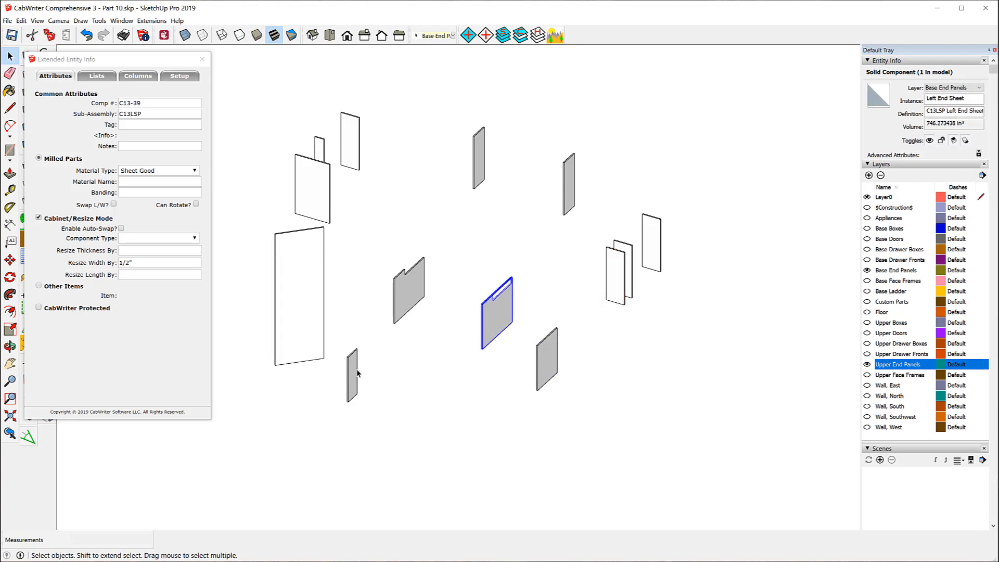
click(306, 314)
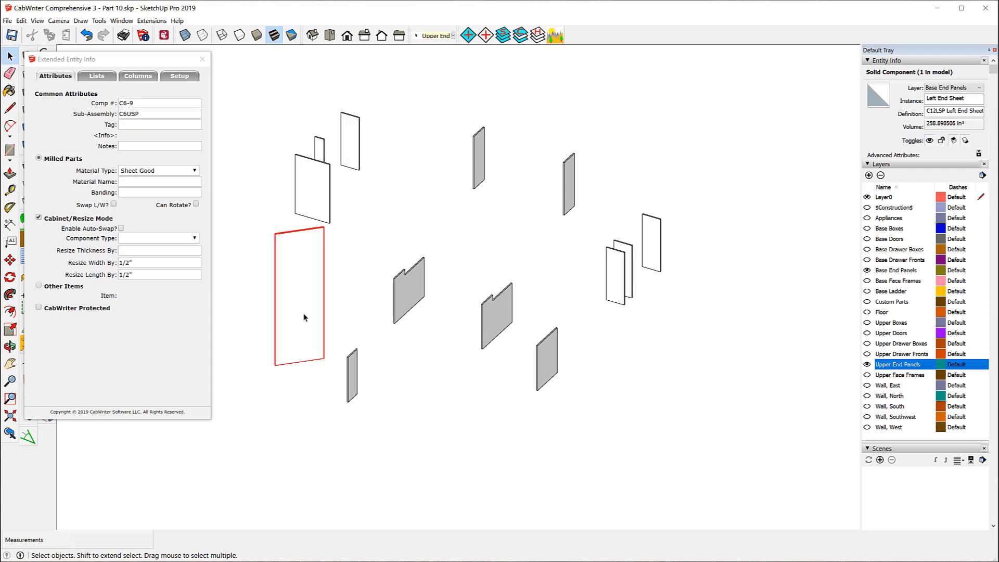
click(319, 207)
click(320, 148)
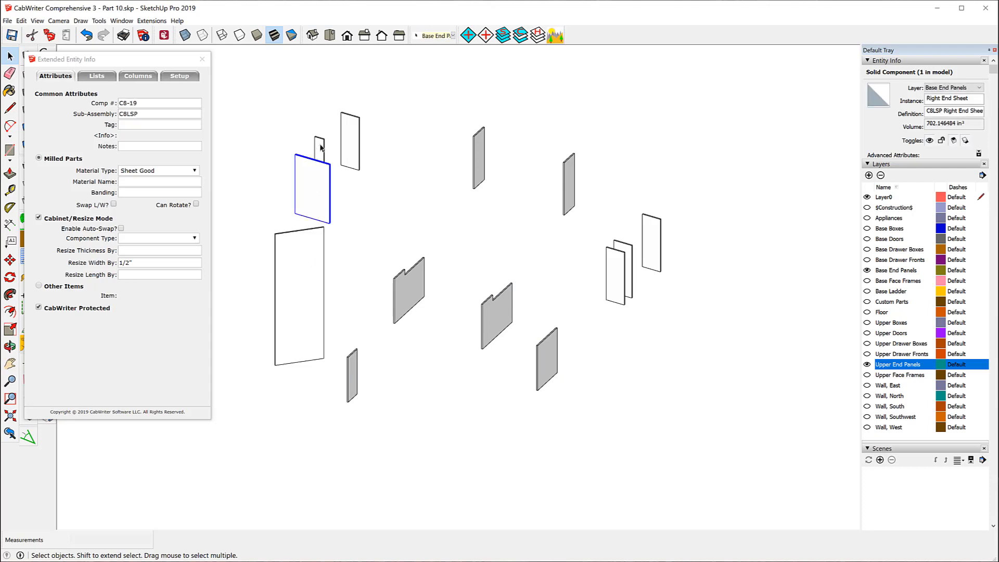
click(343, 129)
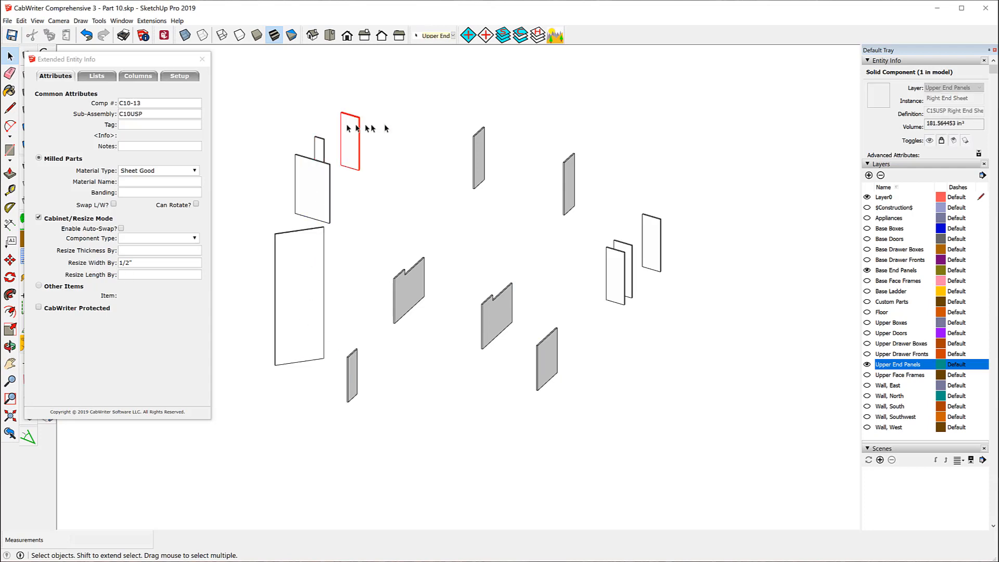
click(477, 167)
click(409, 293)
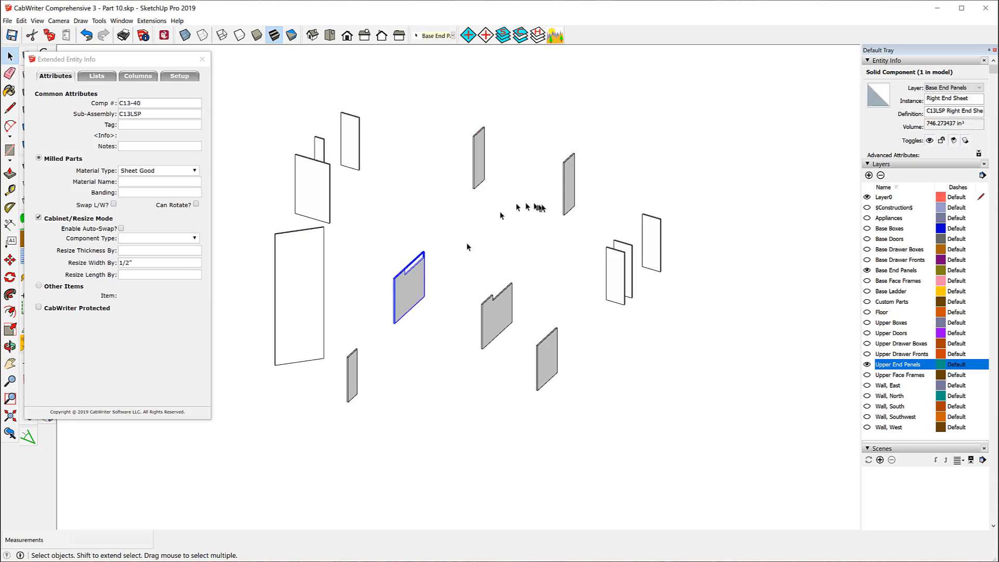
click(571, 197)
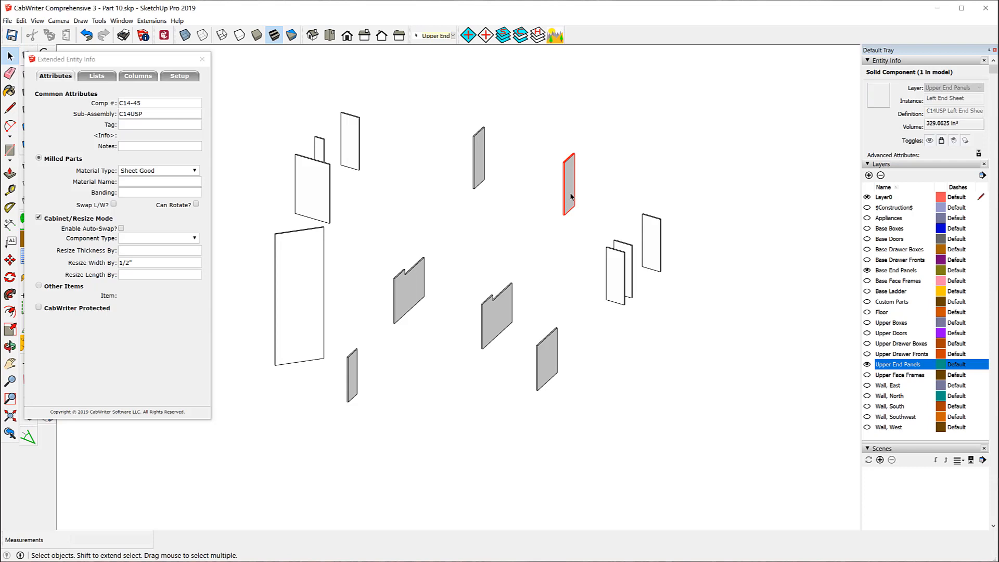
click(657, 242)
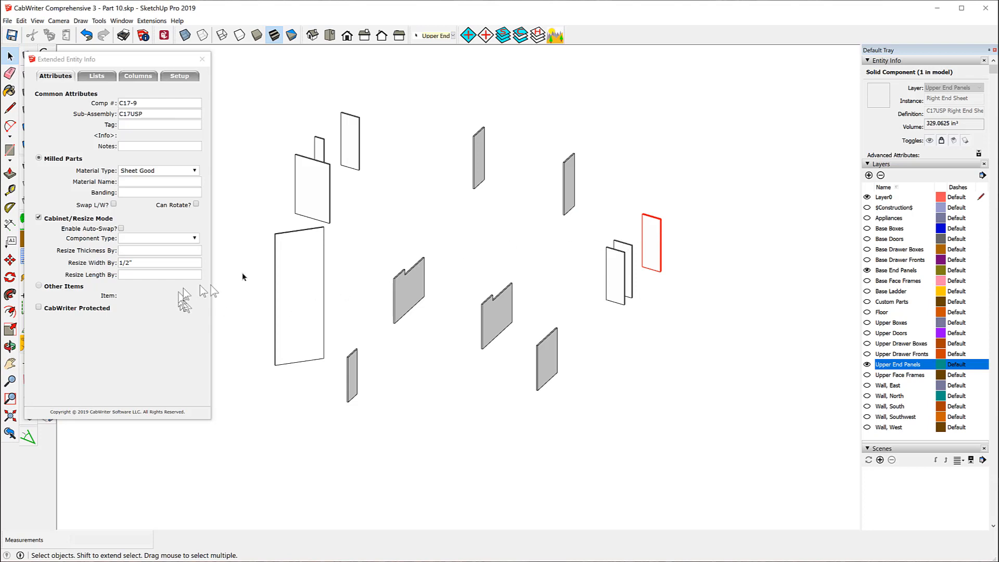
click(465, 214)
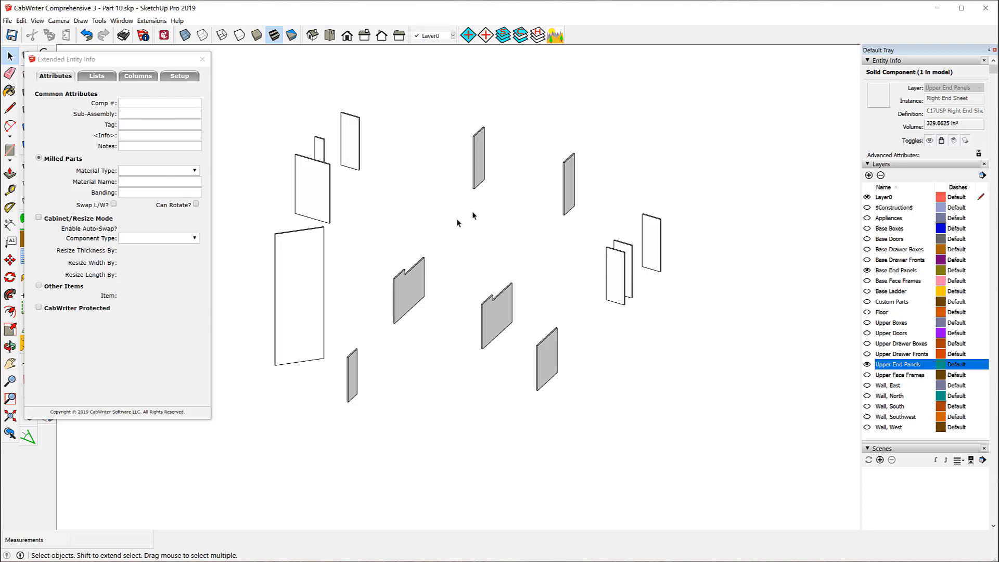
click(648, 245)
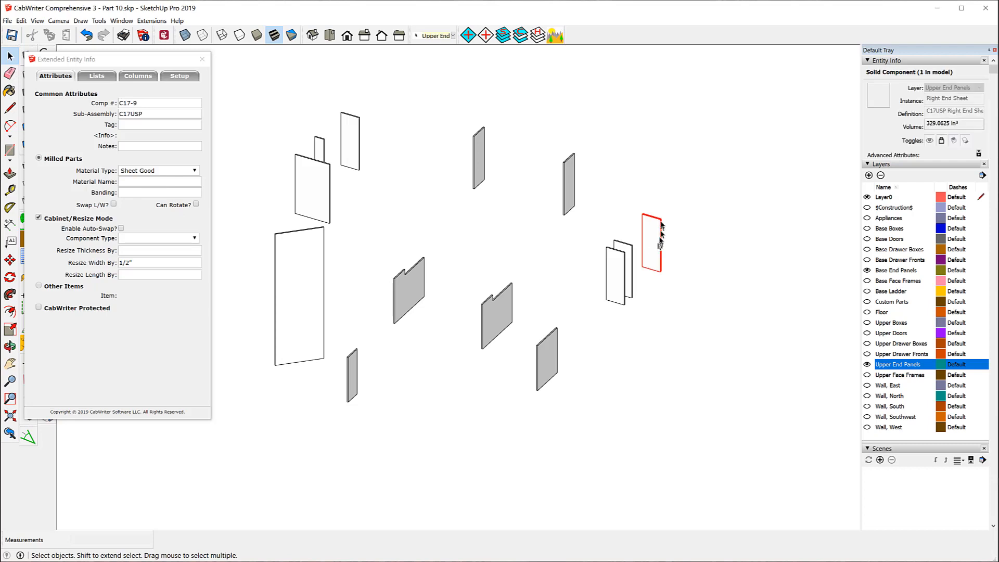
click(321, 194)
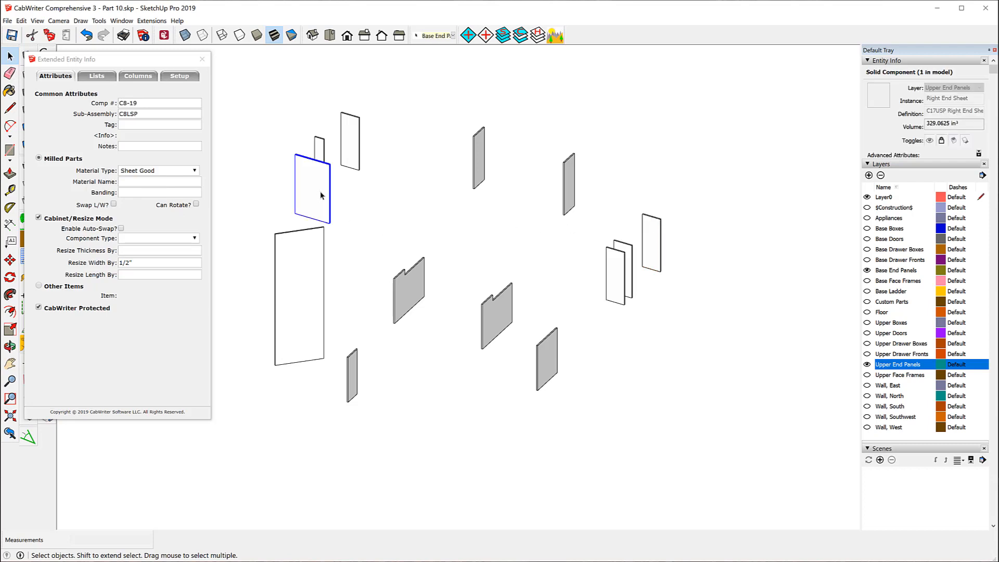
click(307, 285)
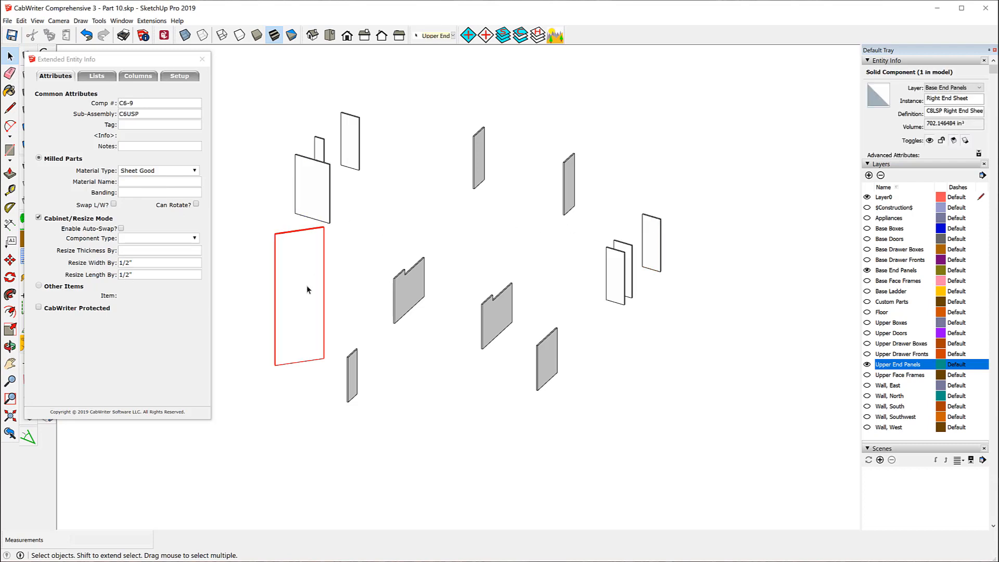
click(408, 288)
click(497, 329)
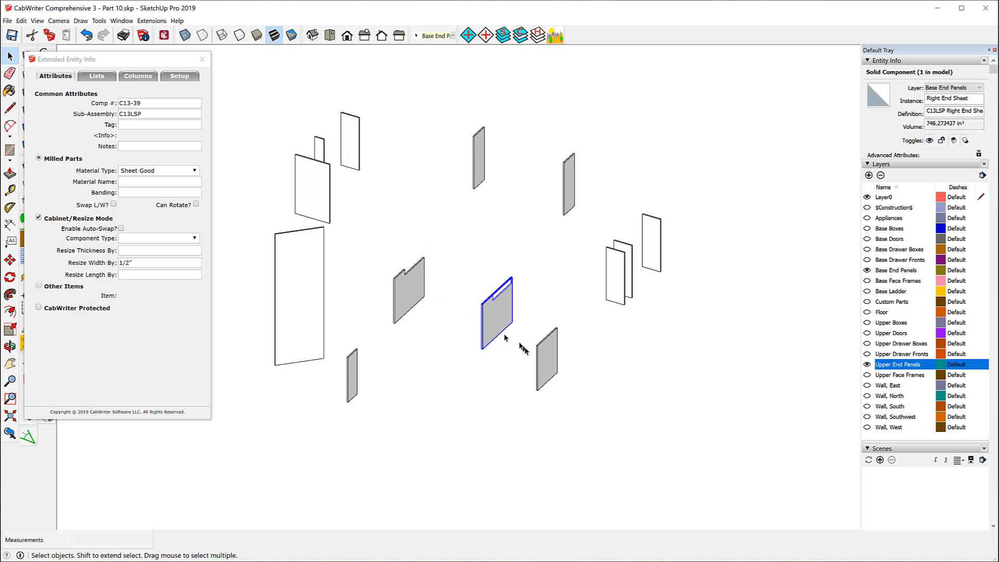
click(544, 361)
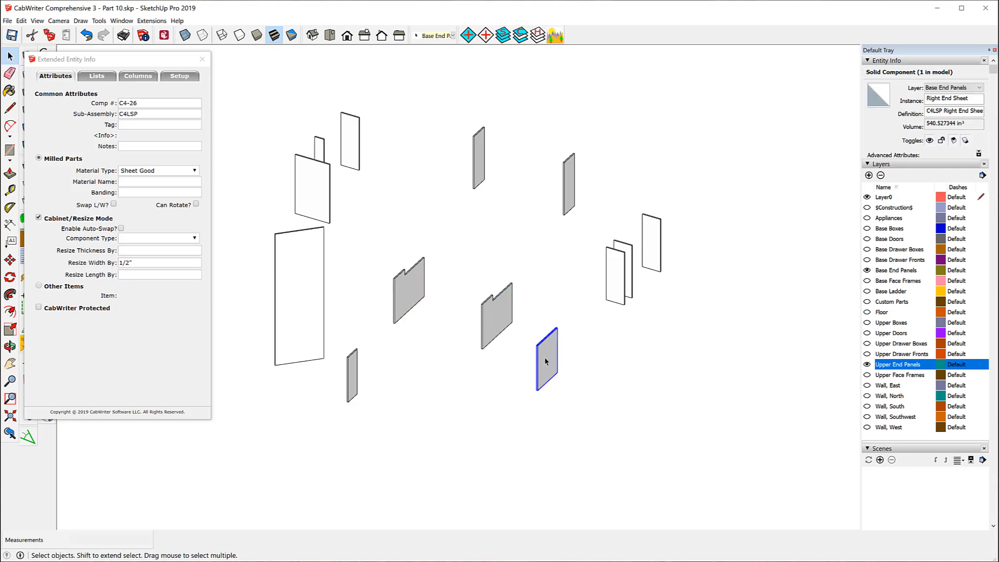
- Switch all visible end panels to Rough Lumber and back to Sheet Good, set their material name to Maple Plywood, and check one upper panel
drag(240, 65, 795, 502)
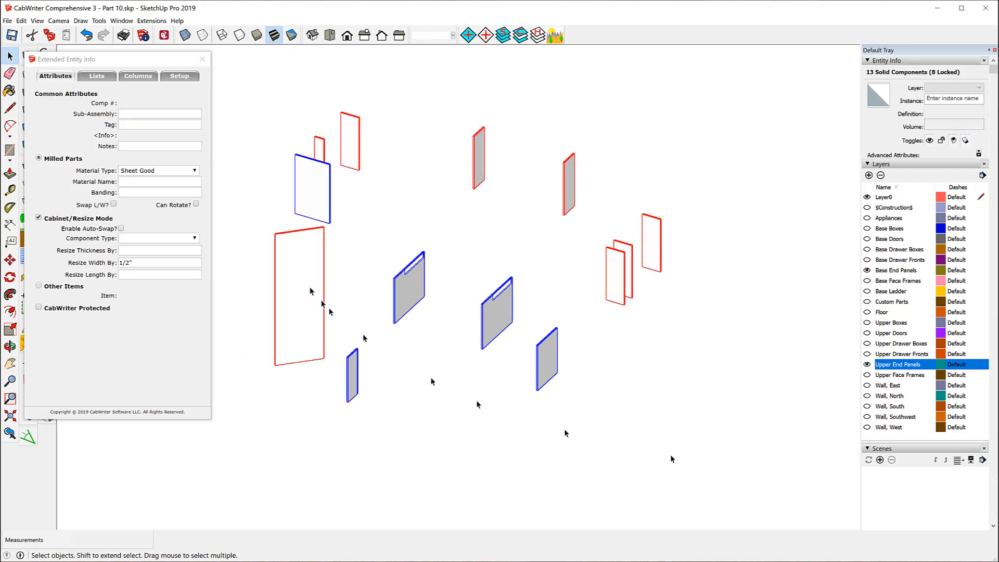
click(197, 171)
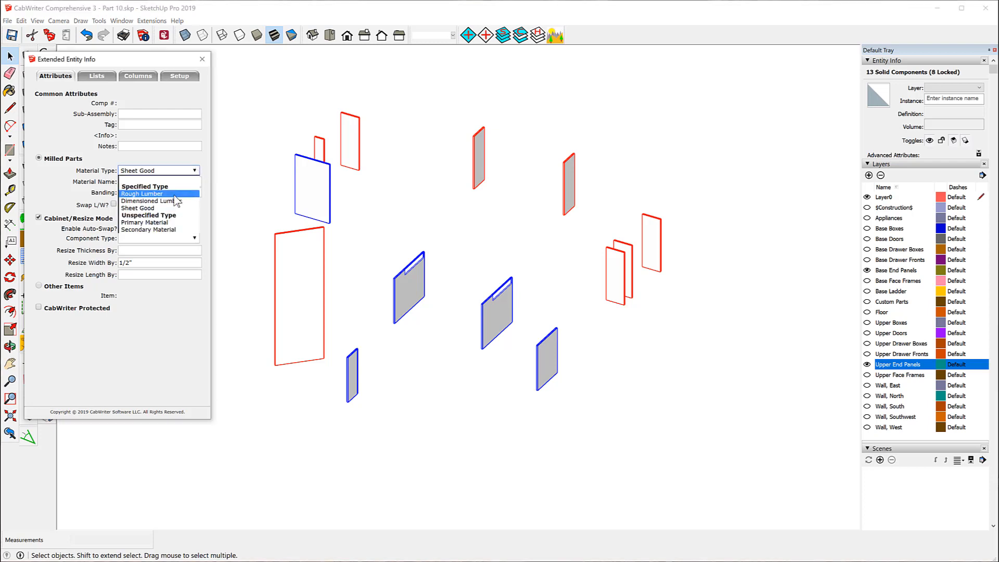
click(189, 193)
click(195, 172)
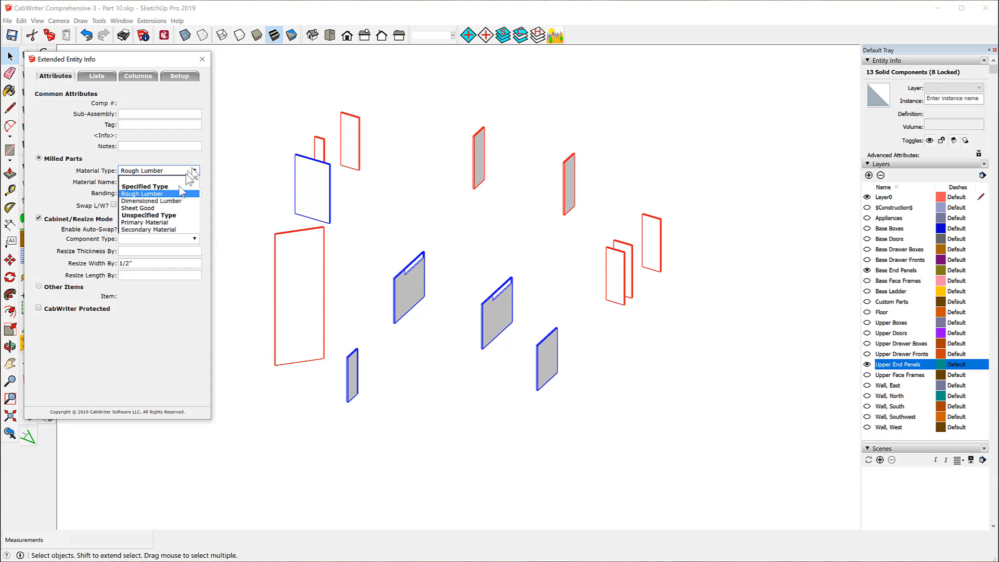
click(140, 208)
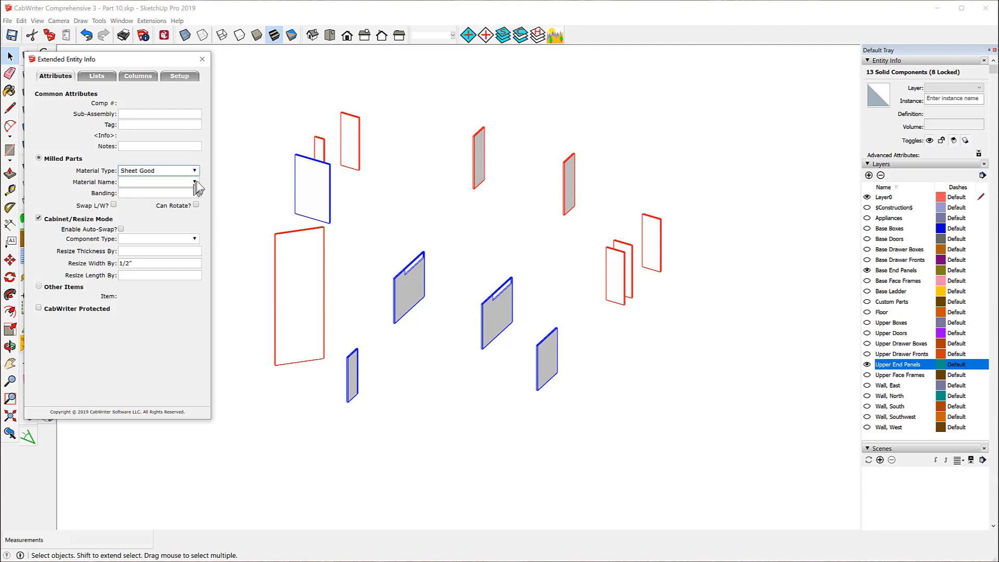
click(195, 182)
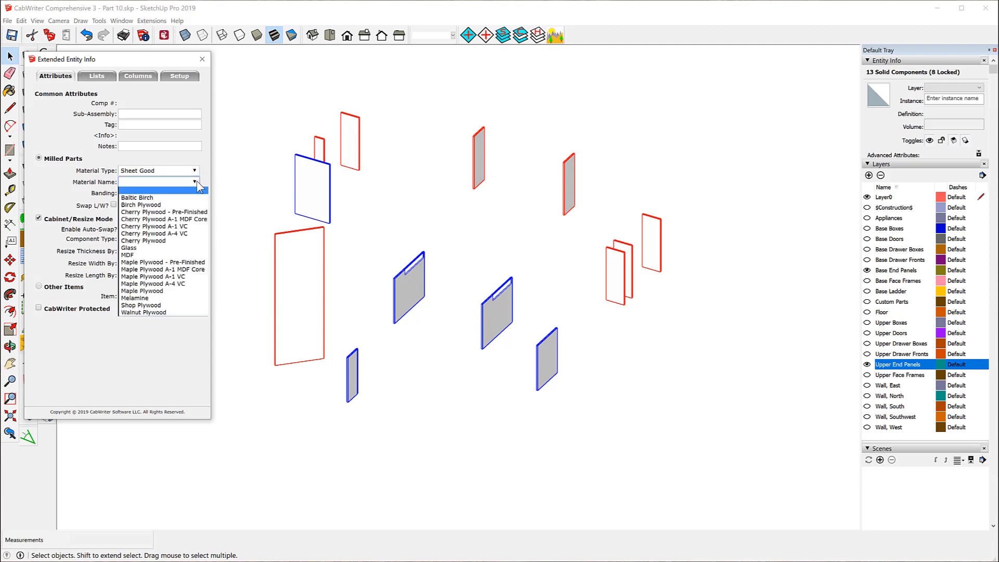
click(158, 291)
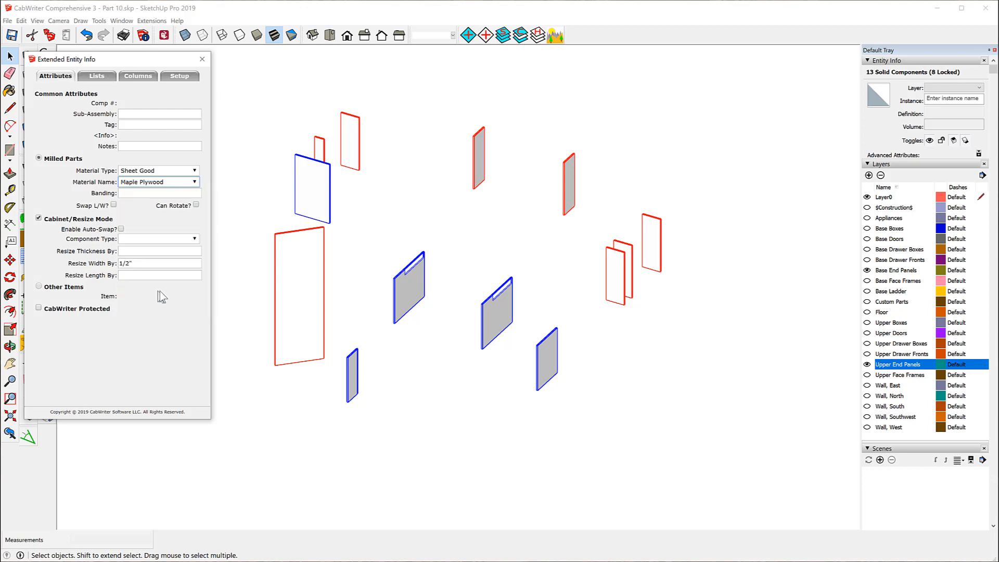
click(271, 102)
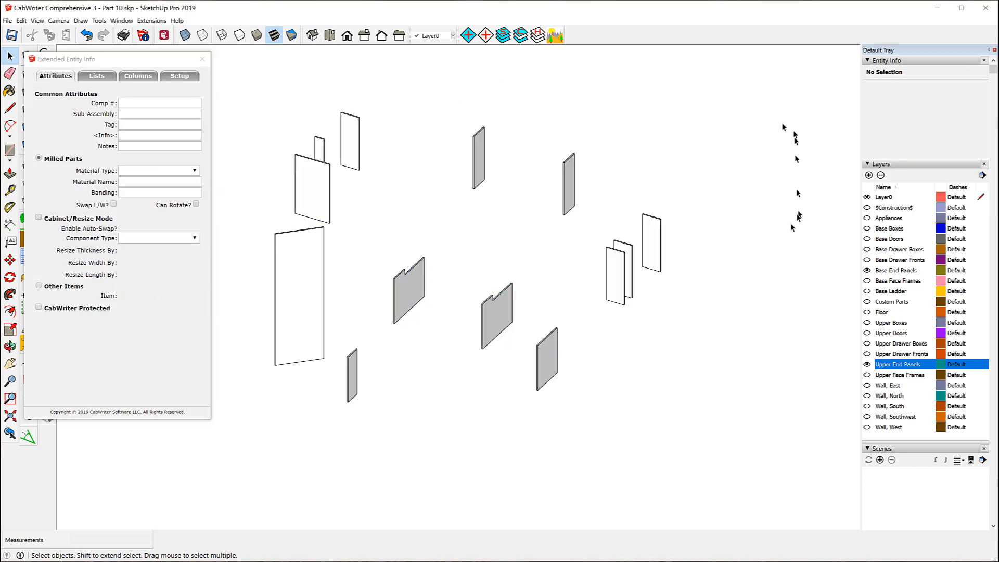
click(616, 265)
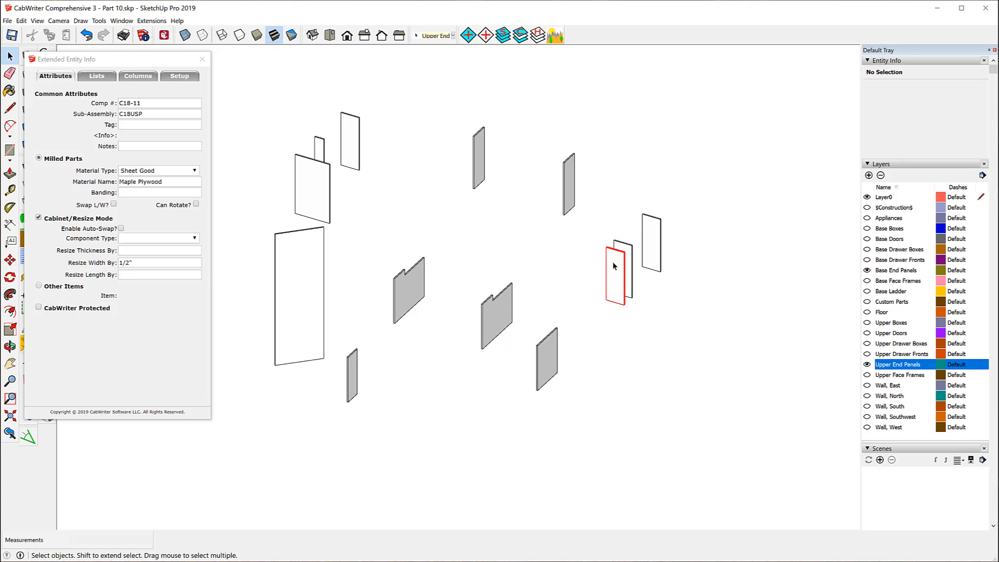
- Check the material type and name of the remaining end panels one by one, including the tall panel and an island panel
click(307, 198)
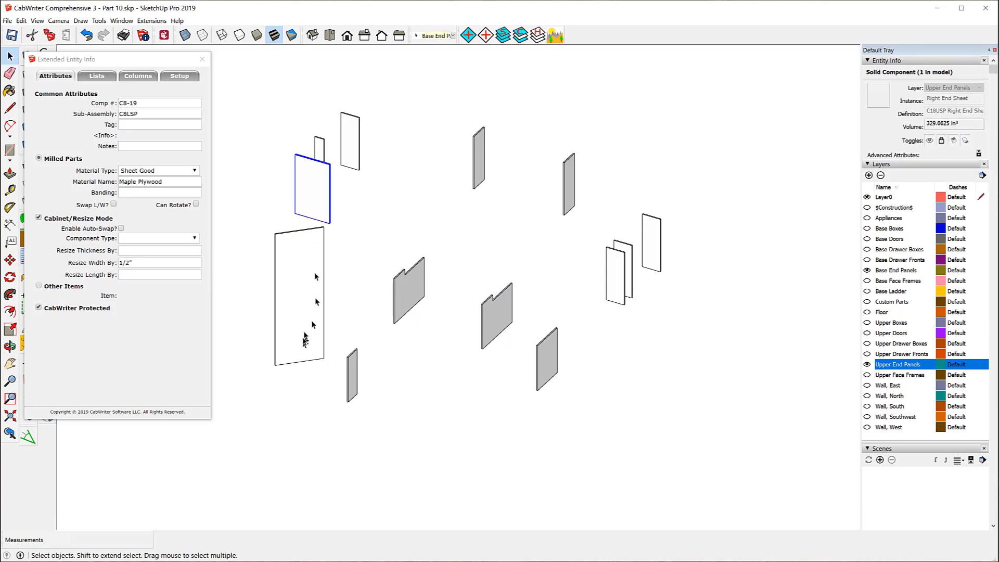
click(306, 323)
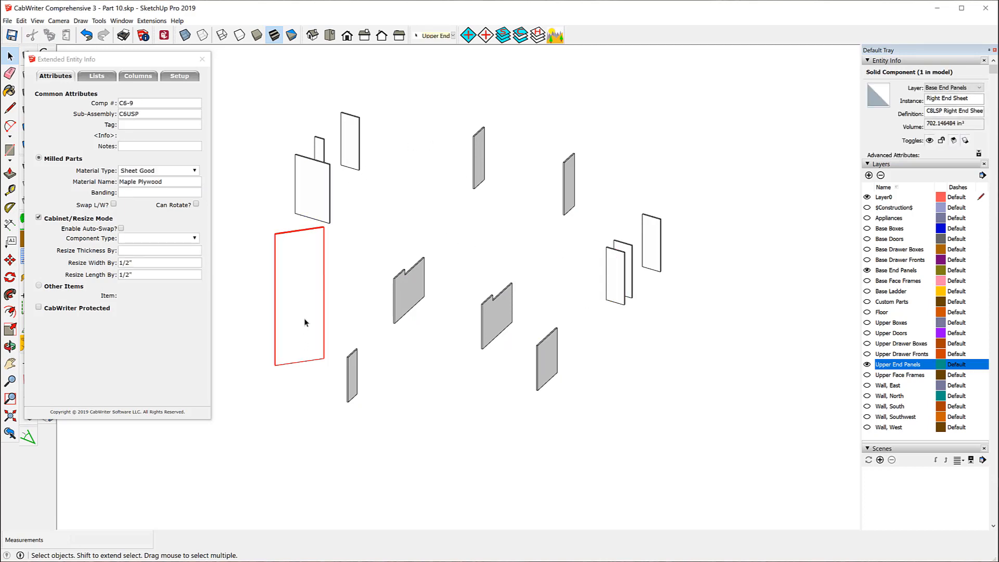
click(409, 301)
click(578, 107)
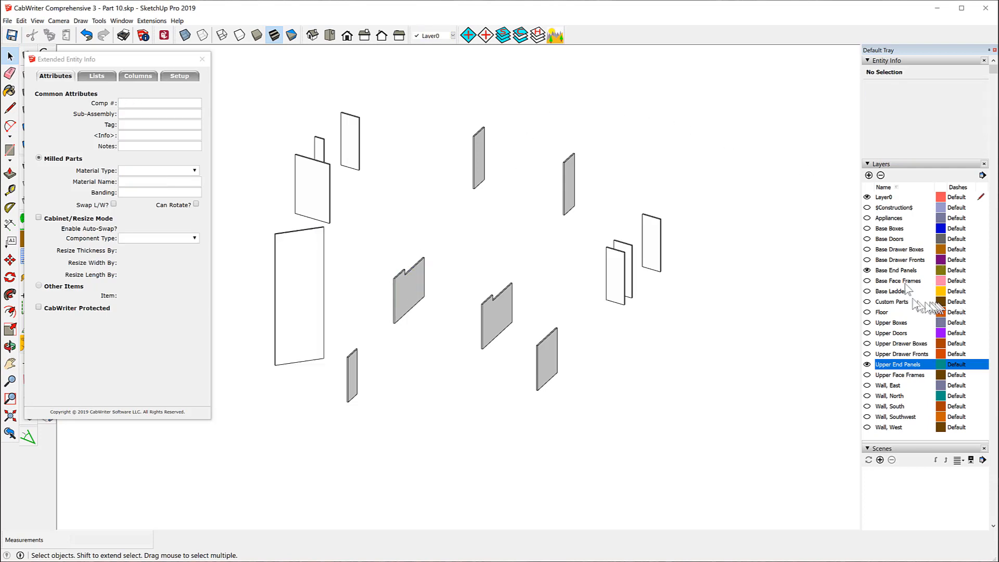
- Hide the Upper and Base End Panels layers, show Base and Upper Face Frames, and check the material attributes of all face frames together
click(867, 365)
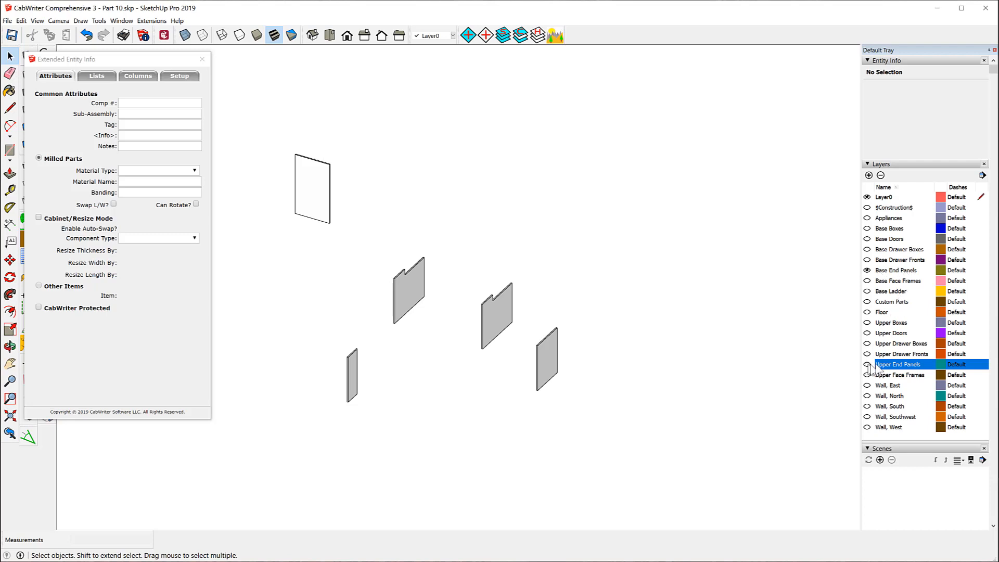
click(866, 271)
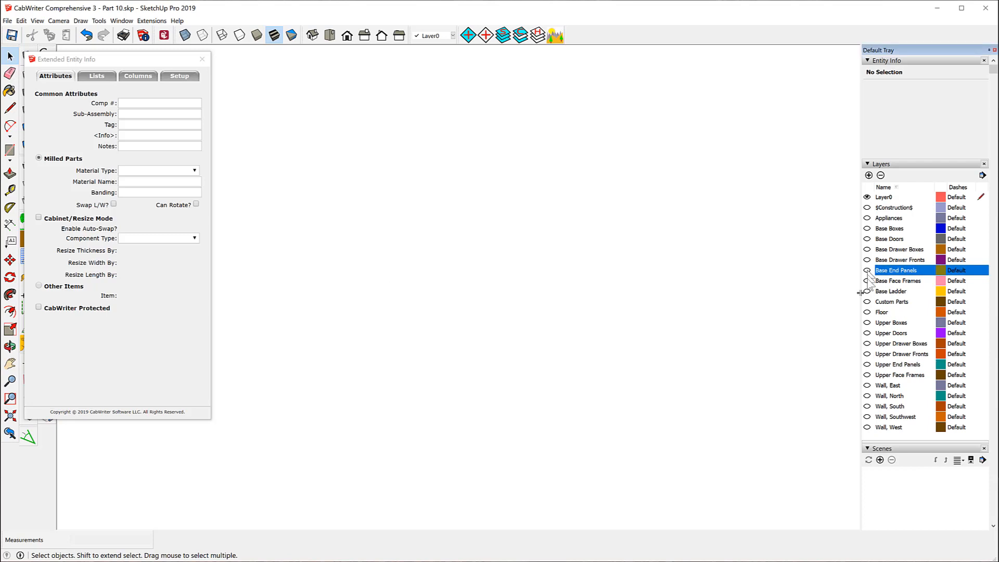
click(867, 281)
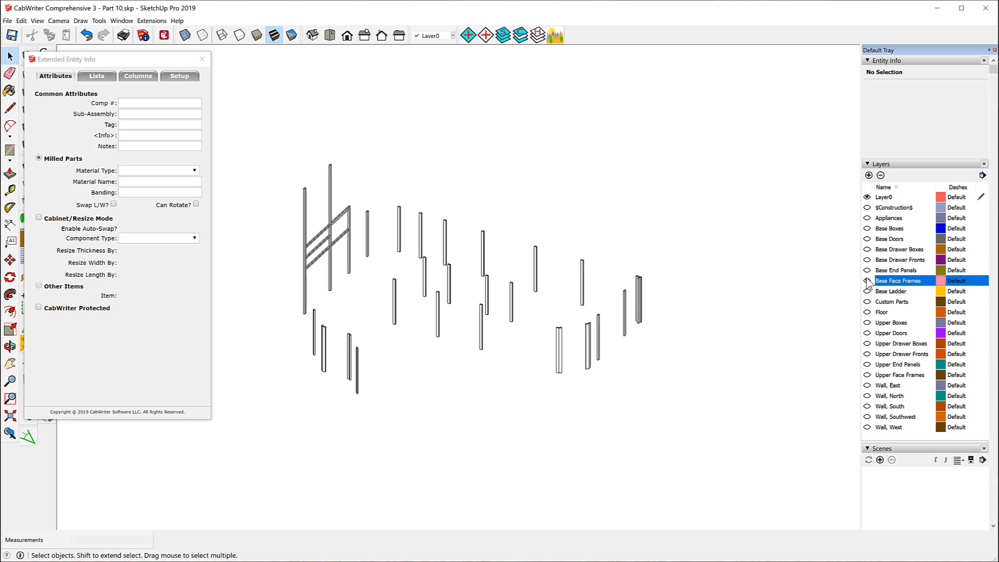
click(866, 375)
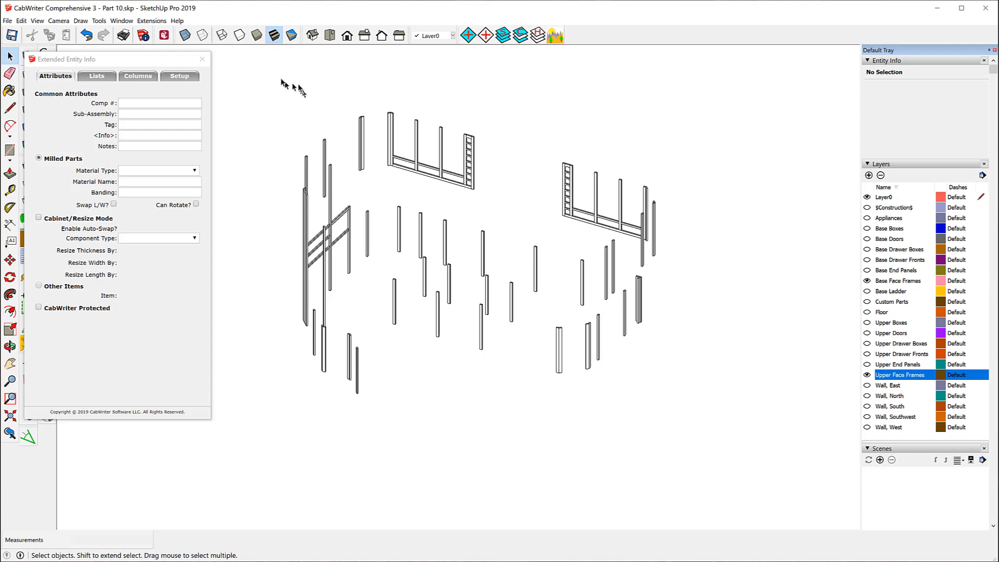
drag(275, 70, 741, 448)
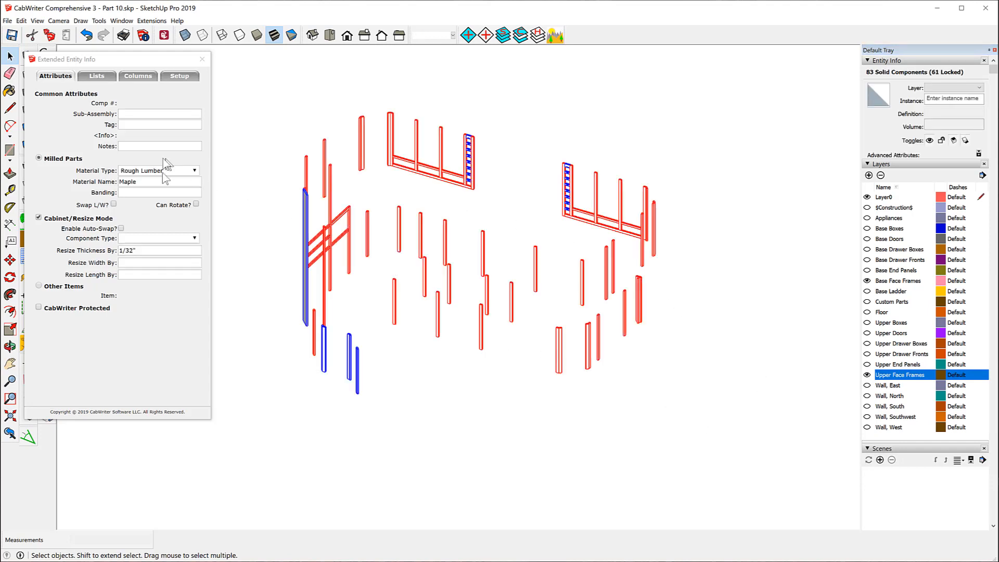
click(622, 124)
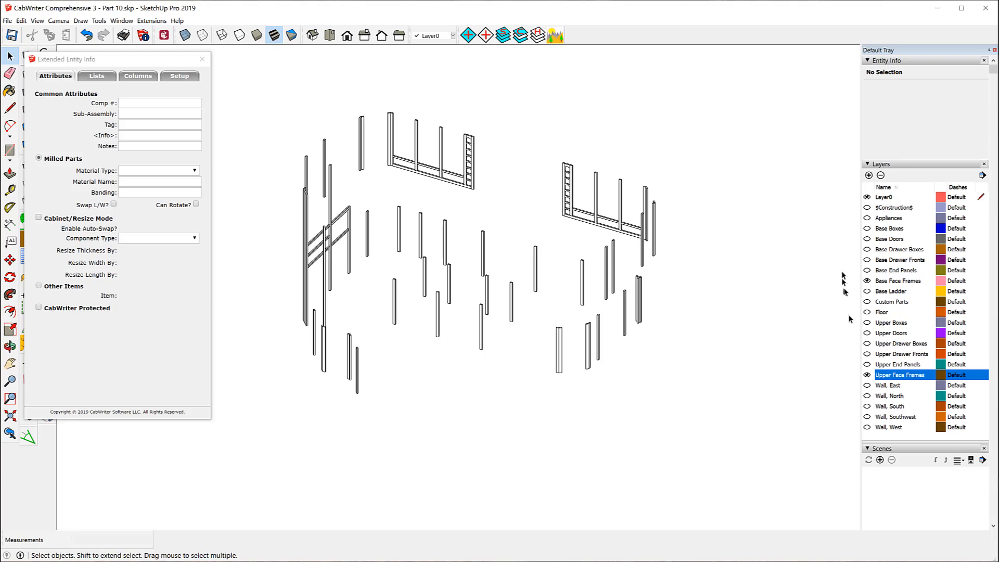
- Hide the Upper Face Frames and Base Face Frames layers and show the Base Ladder layer
click(866, 375)
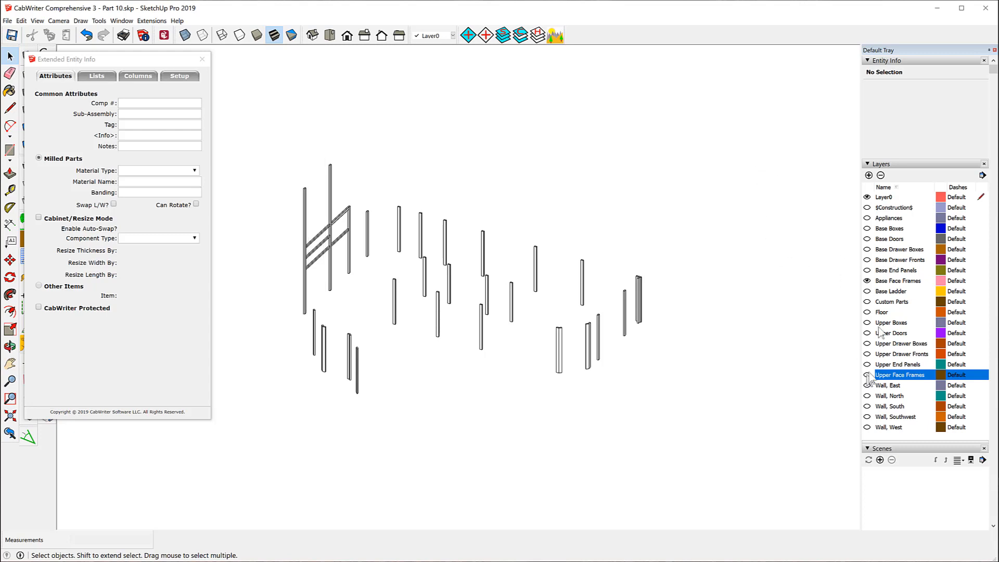
click(867, 281)
click(867, 281)
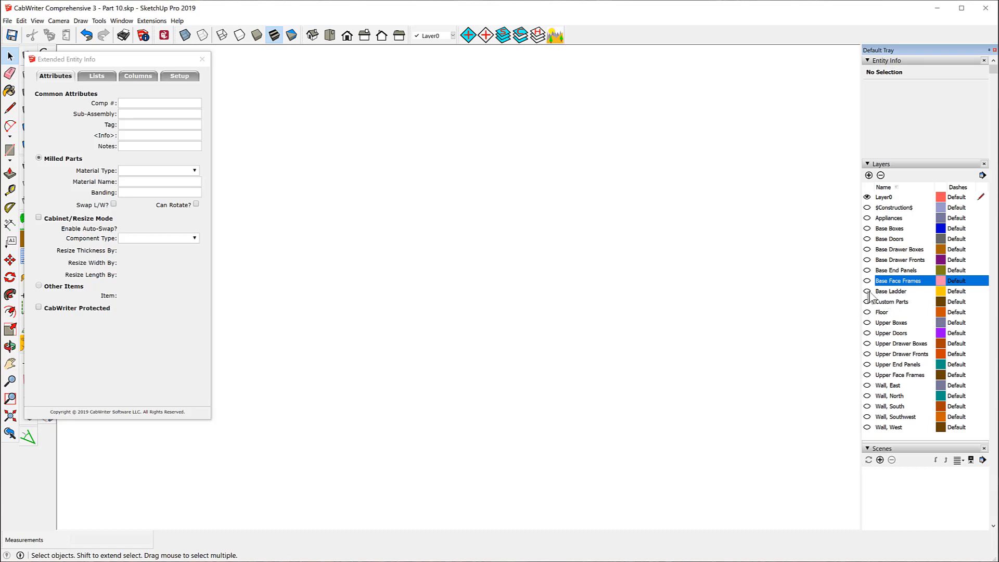
click(866, 291)
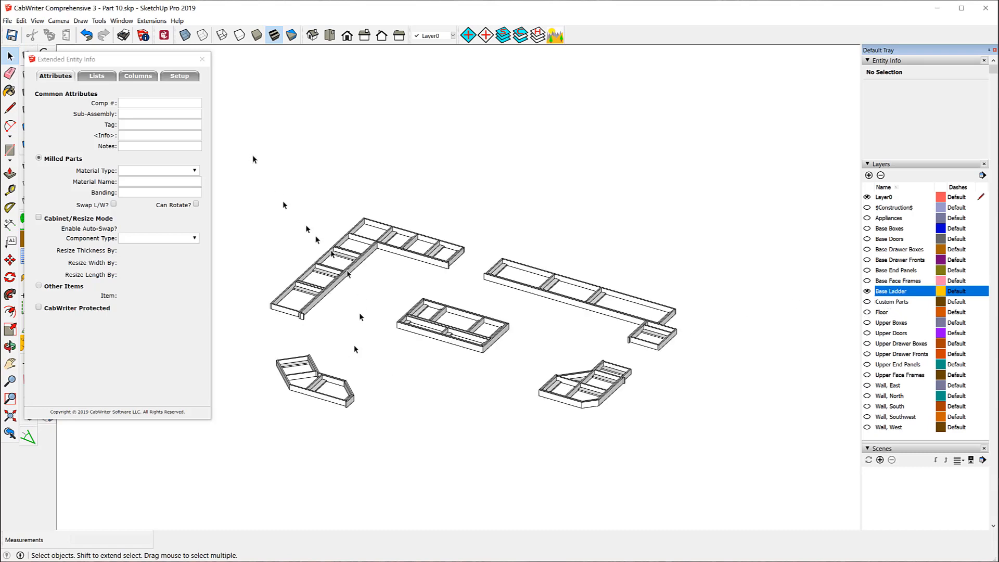
- Select all base ladder parts, exclude outer face pieces of the L-shaped and island ladders from the selection, and clear the selection
drag(263, 142, 717, 464)
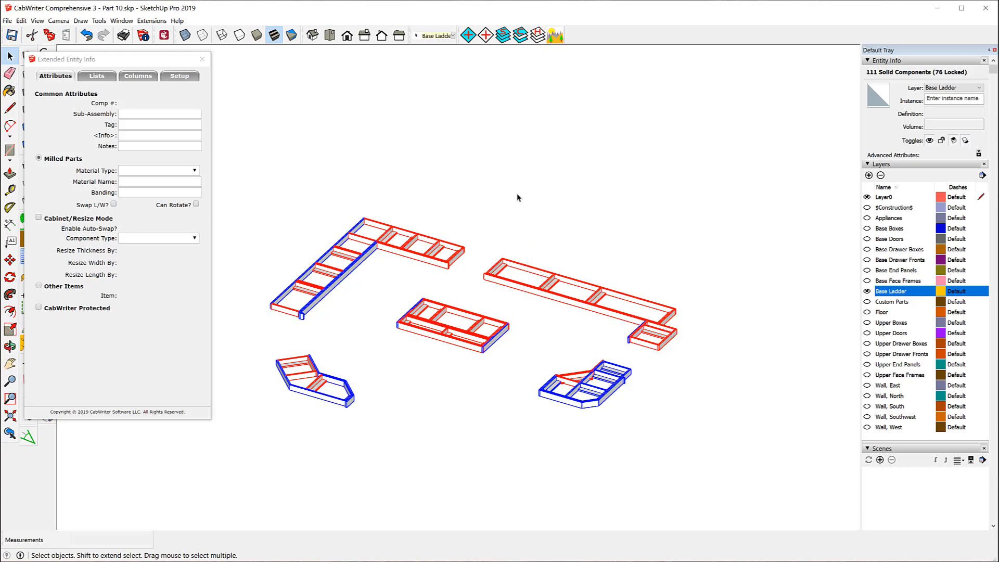
shift+click(332, 292)
shift+click(301, 316)
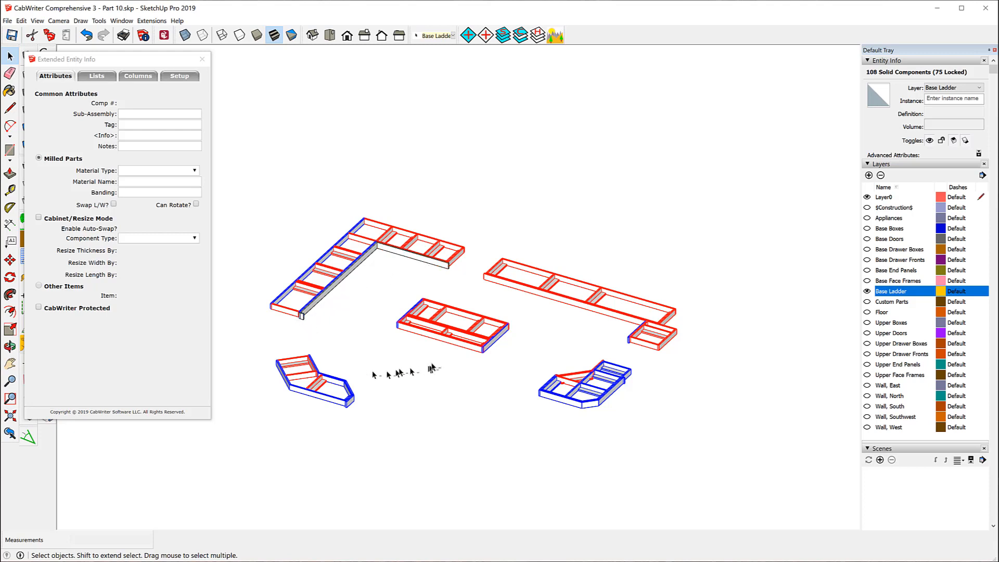
shift+click(434, 337)
shift+click(507, 328)
click(624, 228)
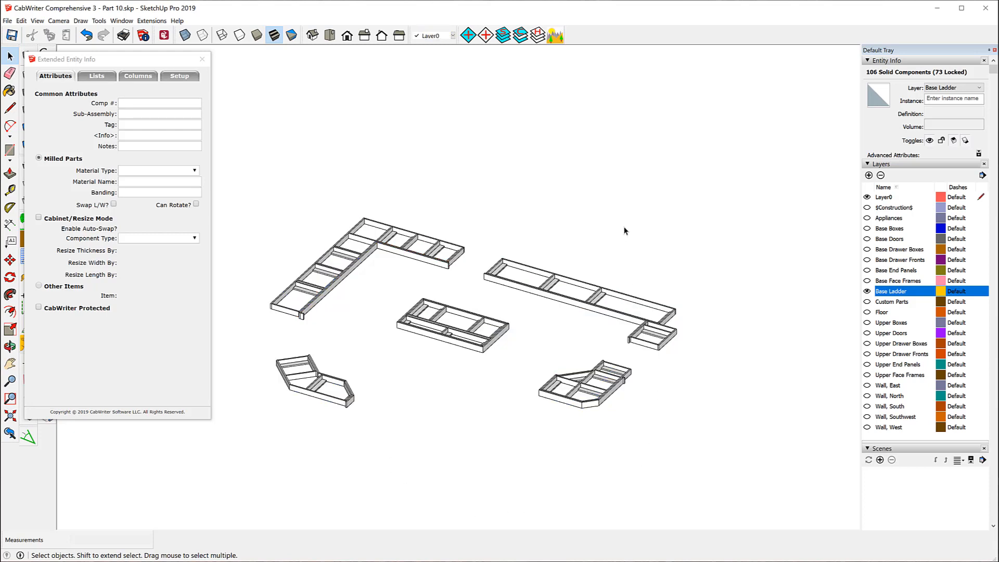
- Hide Base Ladder, make all layers visible, hide the $Construction$ layer, and close the Extended Entity Info dialog
click(867, 292)
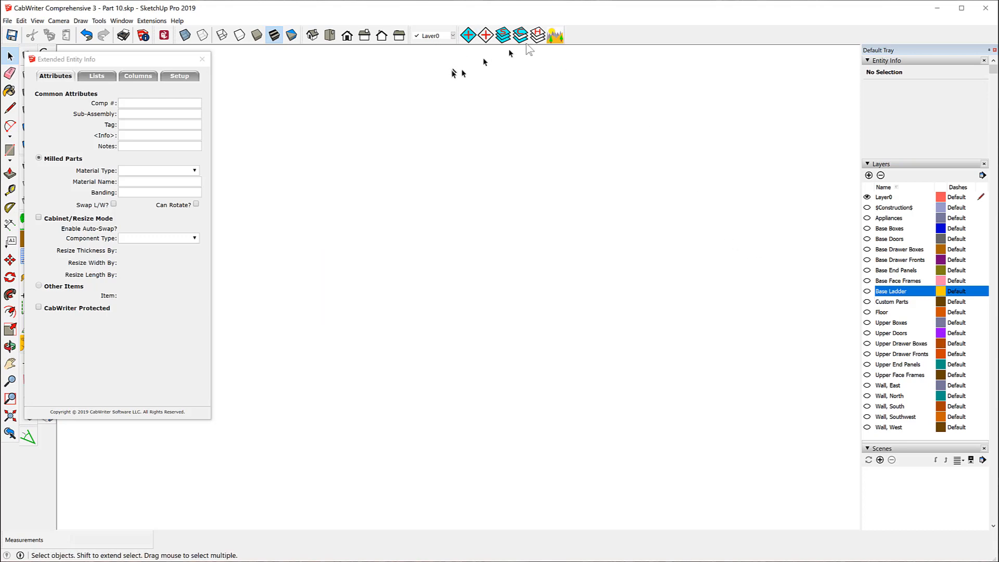
click(505, 37)
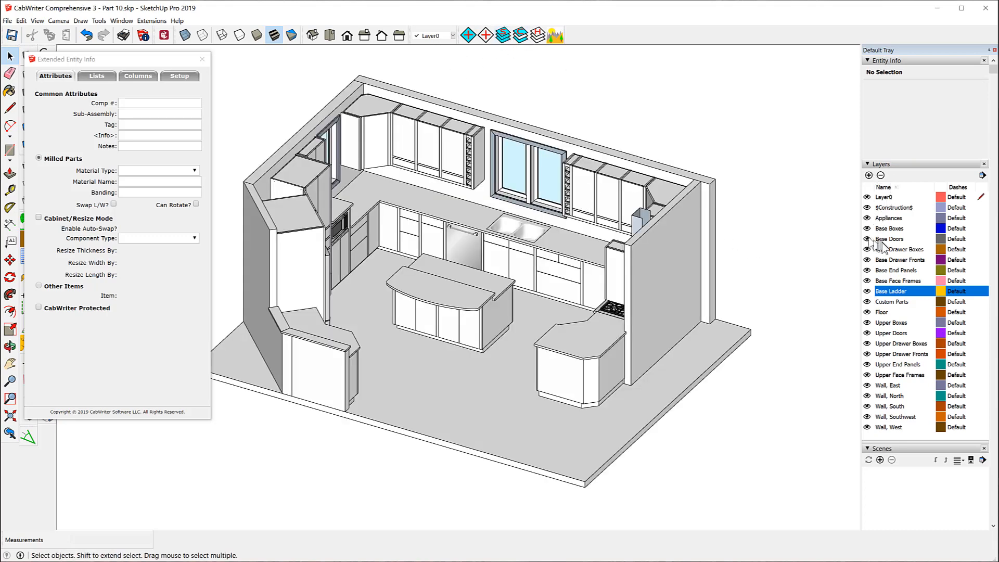
click(866, 208)
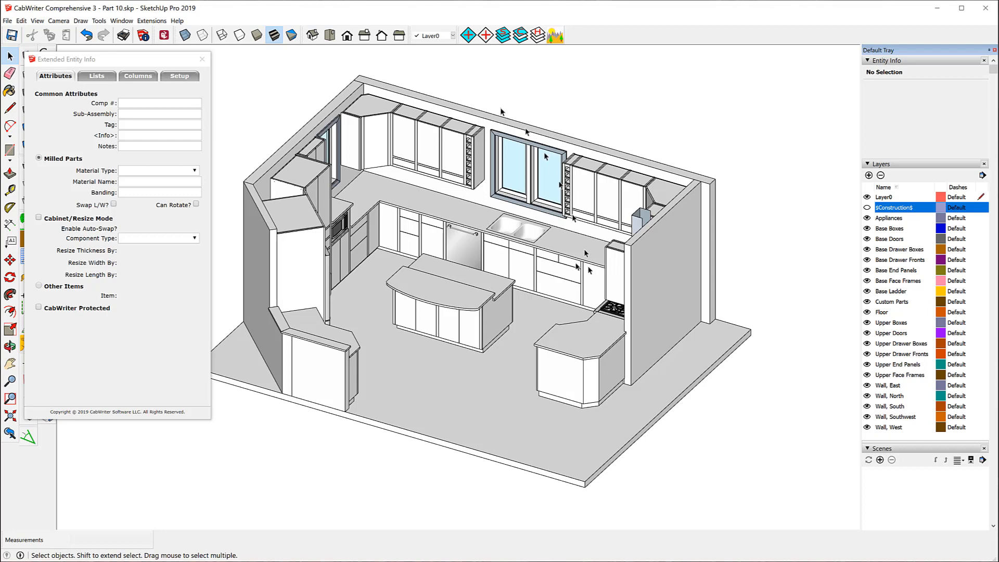
click(201, 59)
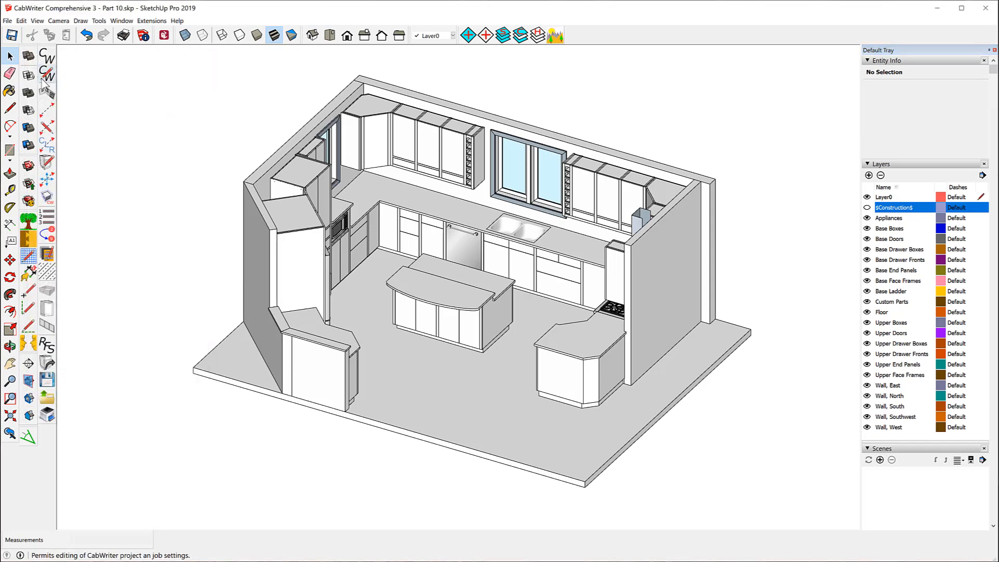
- Examine the available material names for Rough Lumber, Sheet Good and Wall in the material-hatch associations of the CabWriter settings
click(48, 76)
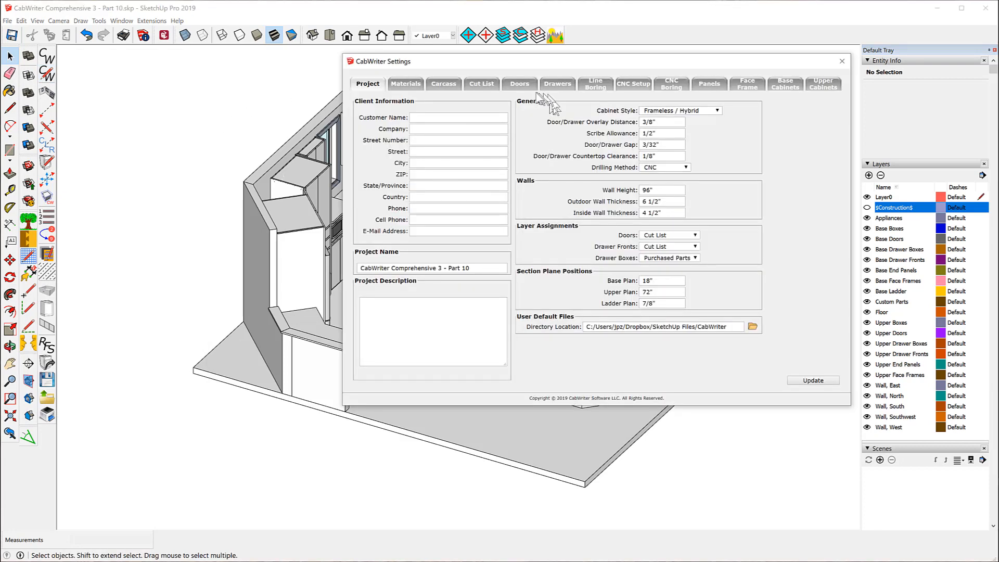
click(405, 85)
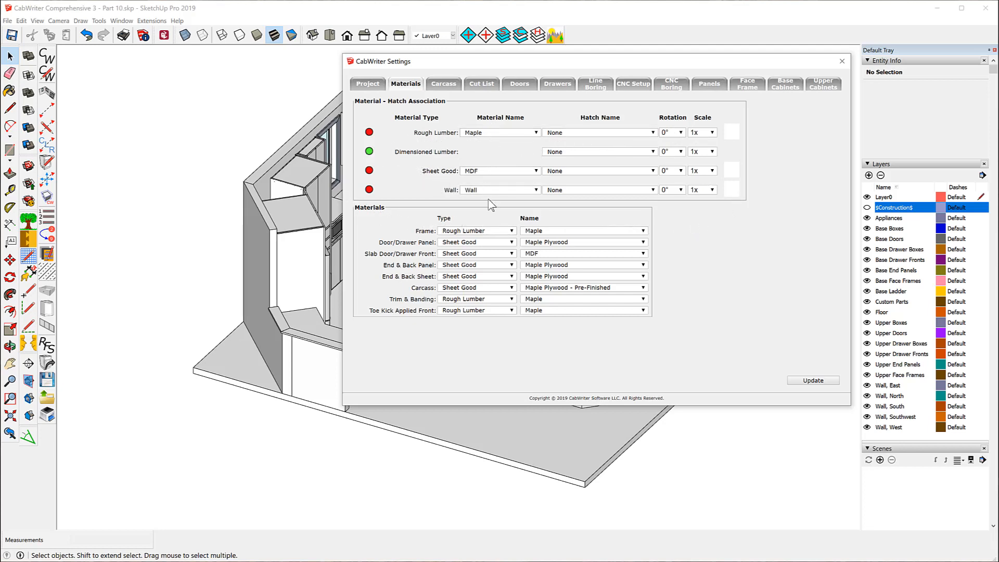
click(536, 134)
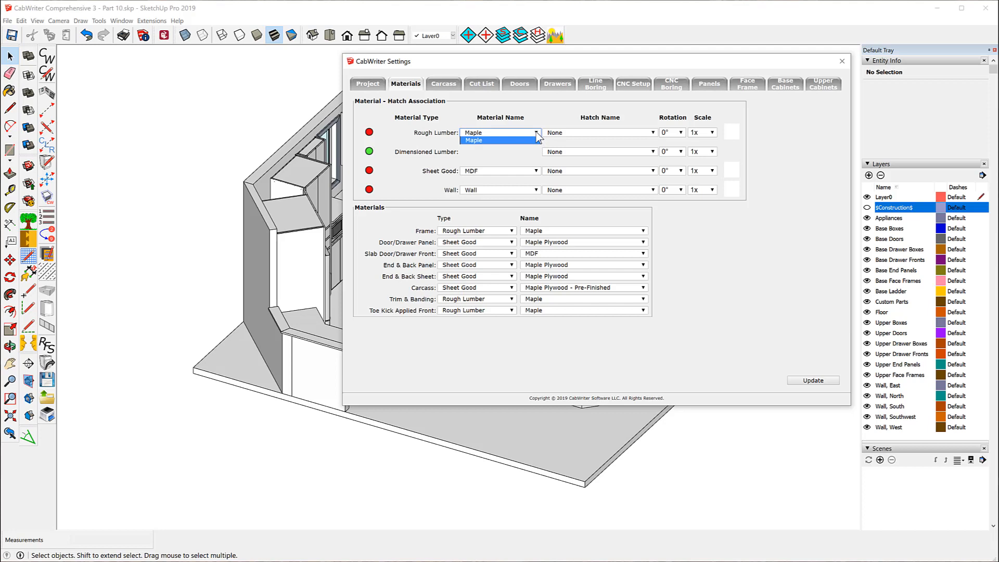
click(535, 138)
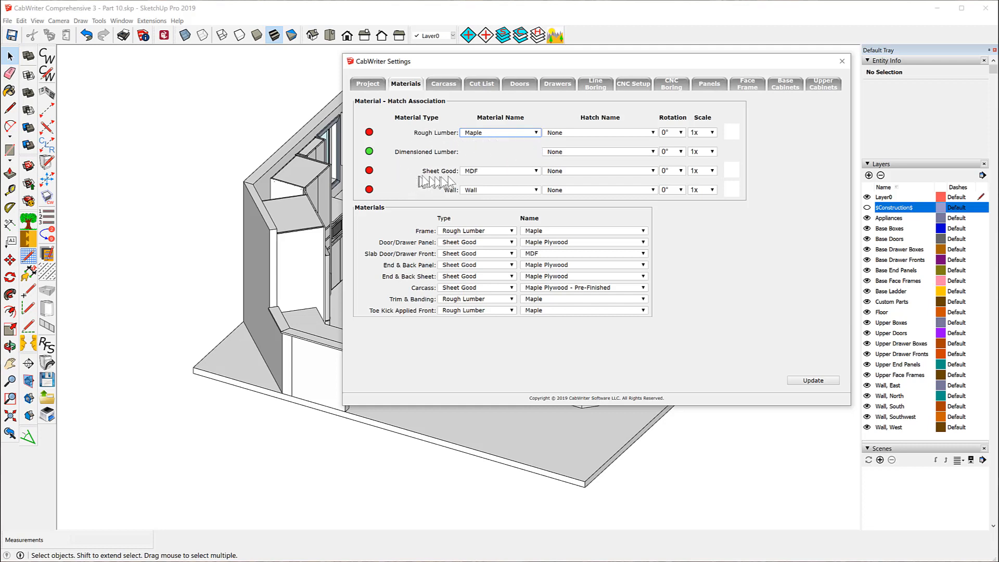
click(536, 172)
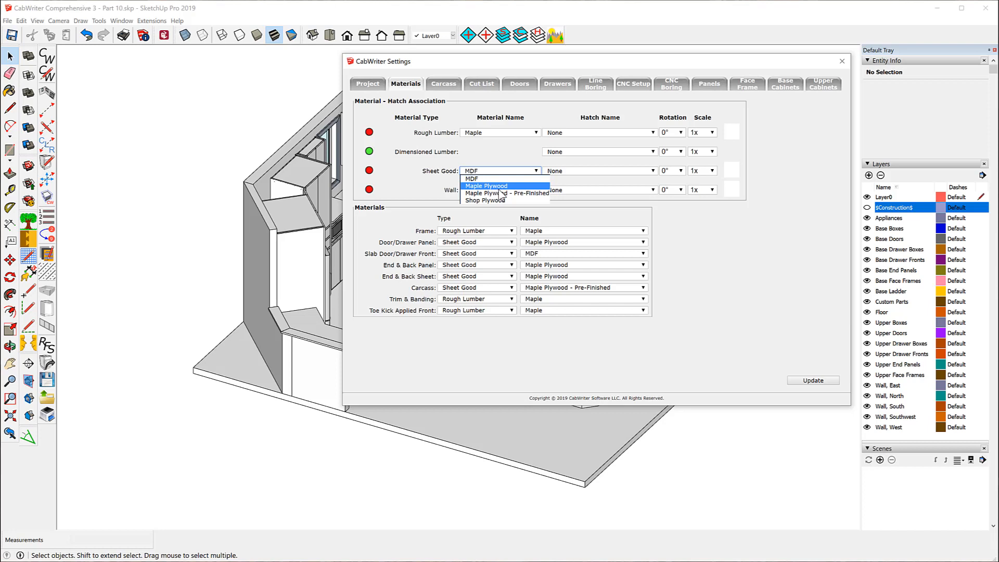
click(388, 184)
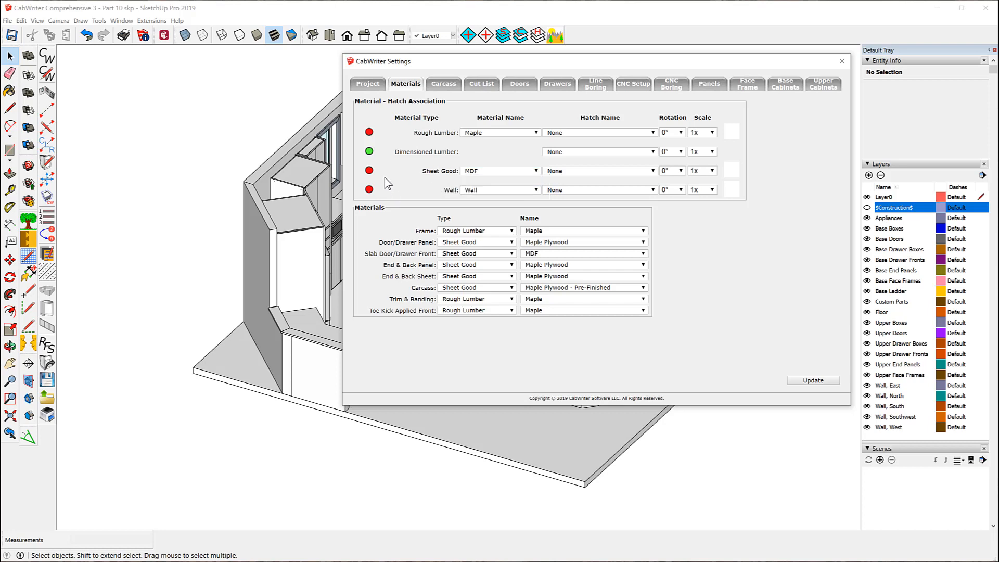
click(536, 190)
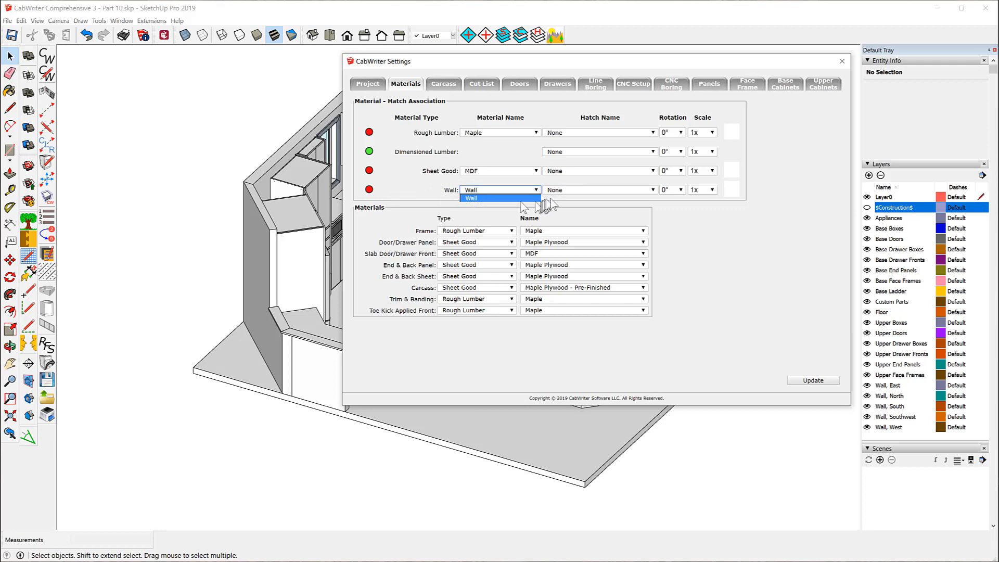
click(416, 190)
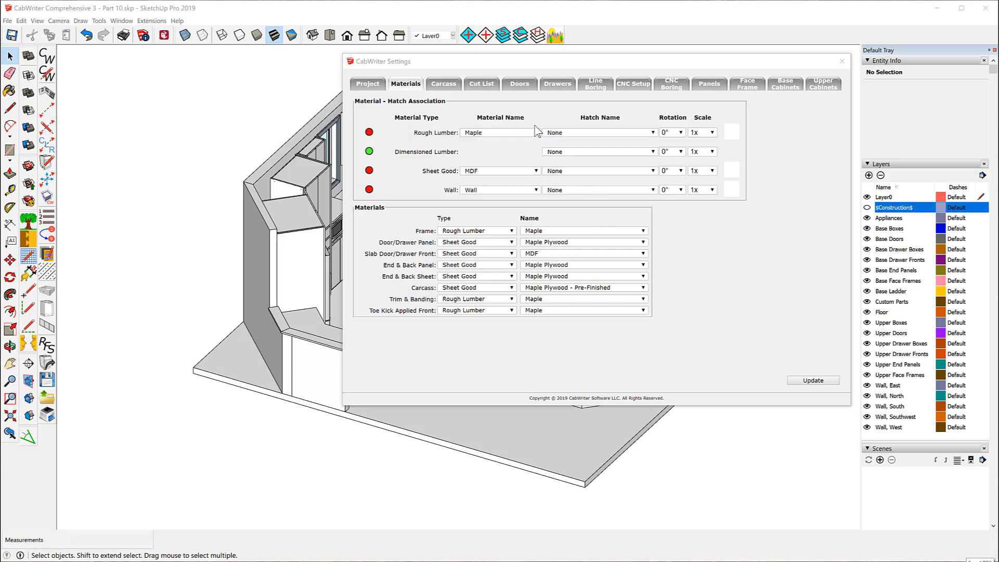
- Assign the Brick Common Face hatch at 0.75x scale to Rough Lumber Maple and the Black Dots 1 hatch to Dimensioned Lumber
click(652, 133)
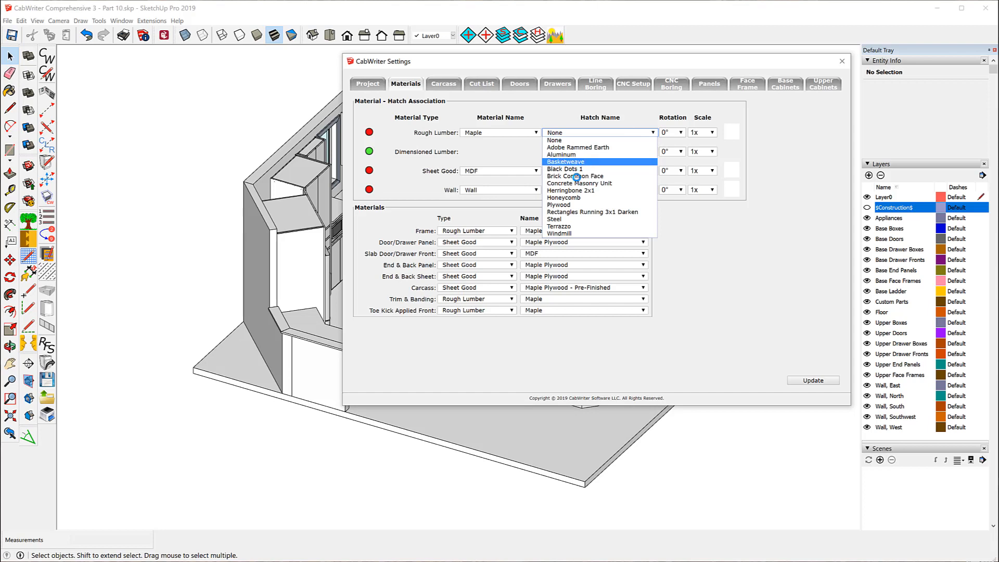
click(577, 176)
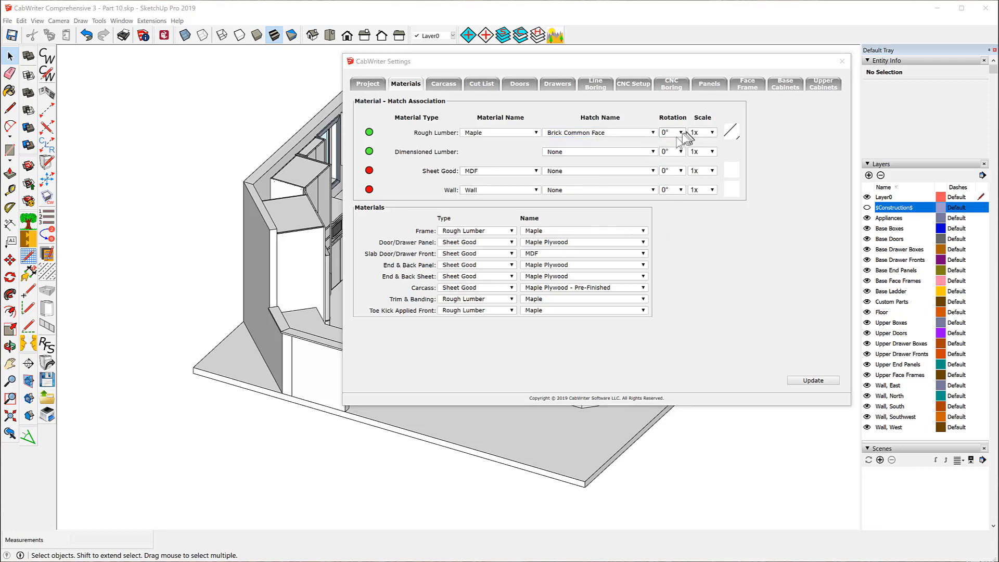
click(711, 133)
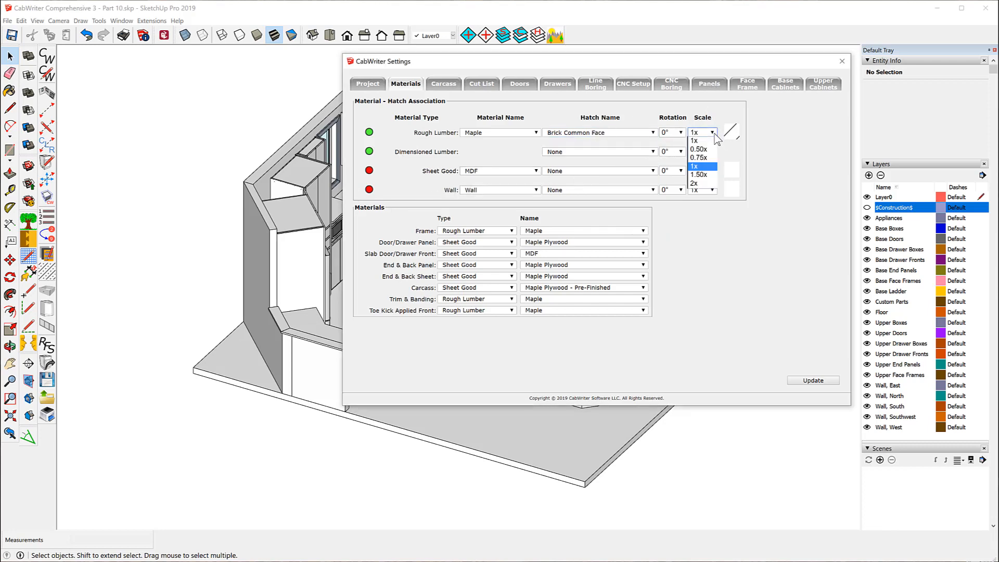
click(705, 157)
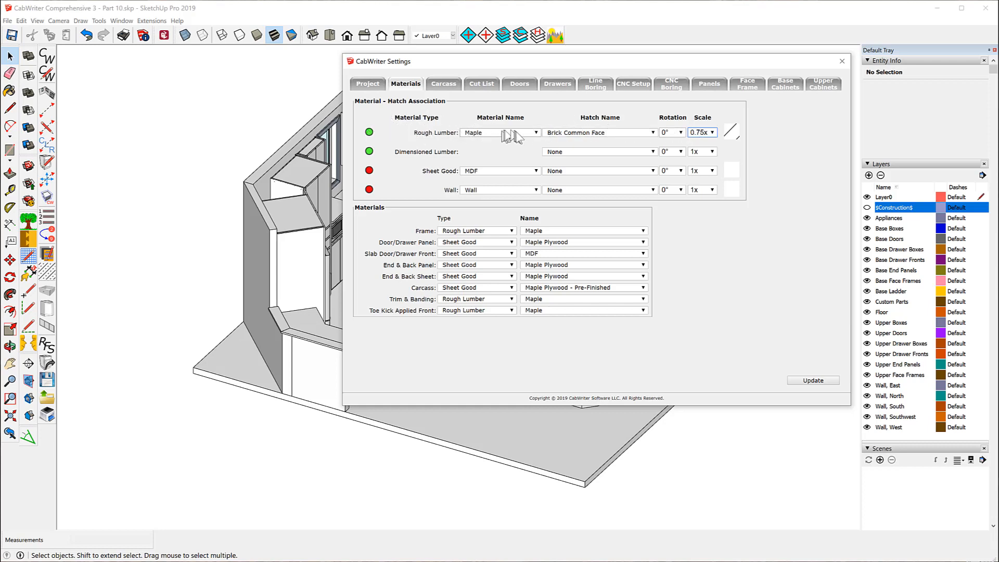
click(534, 132)
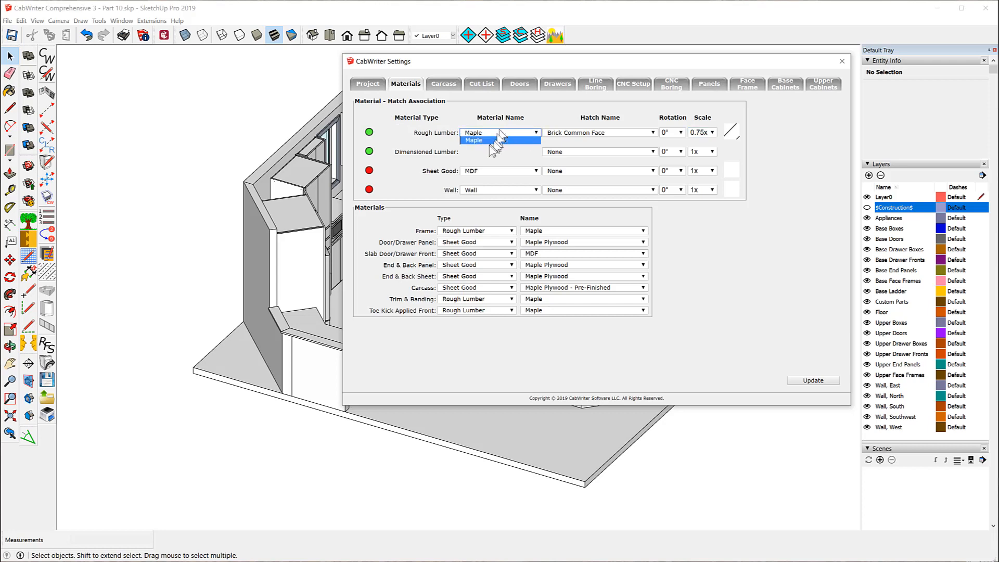
click(507, 141)
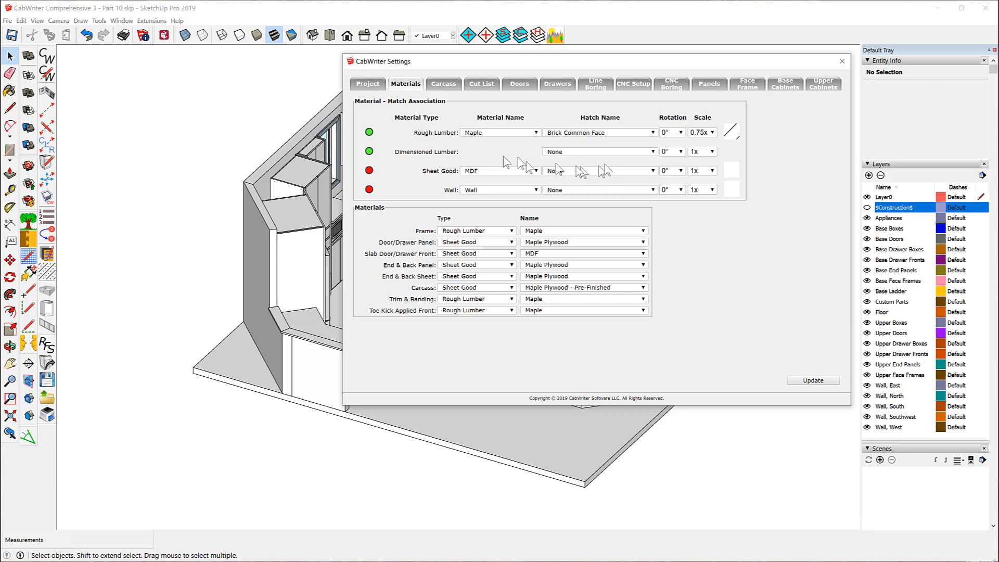
click(650, 153)
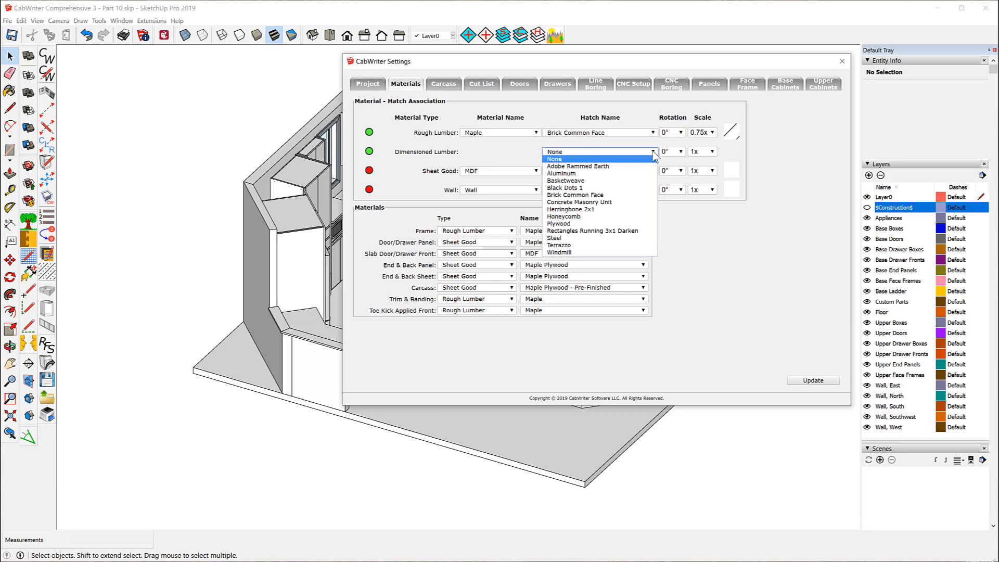
click(582, 187)
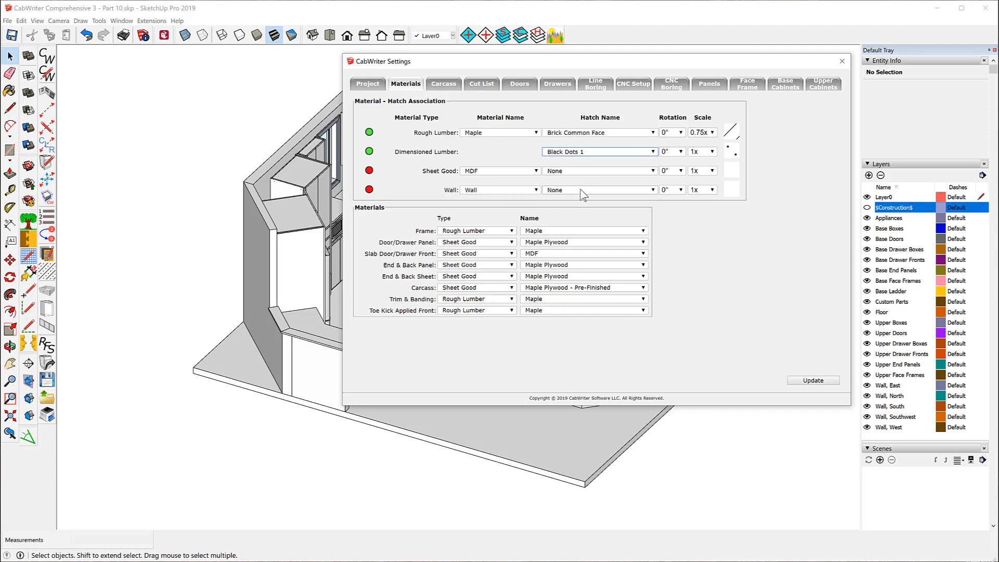
- Try a 0.75x scale for the Dimensioned Lumber hatch, and reset that row to hatch None at 1x scale
click(713, 151)
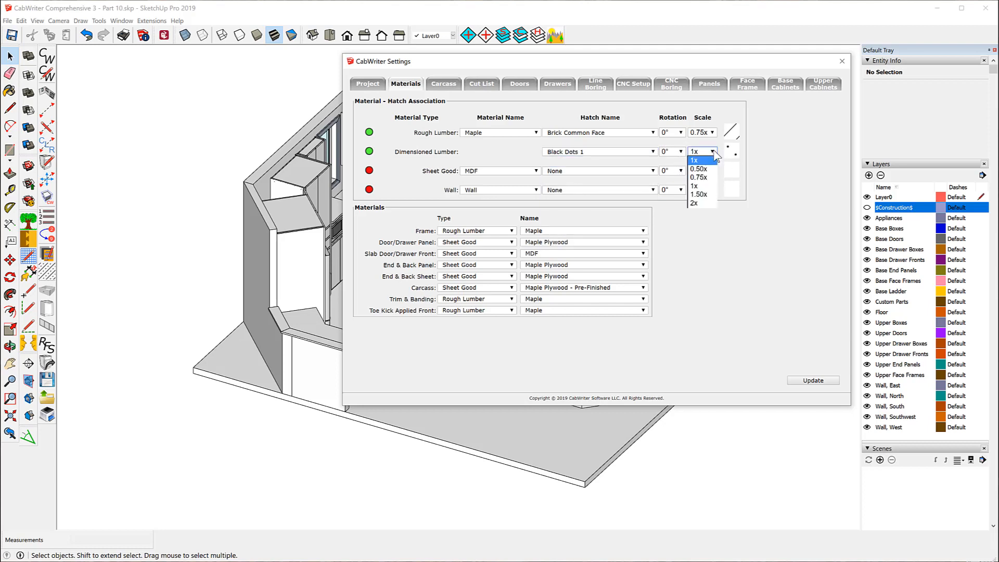
click(698, 177)
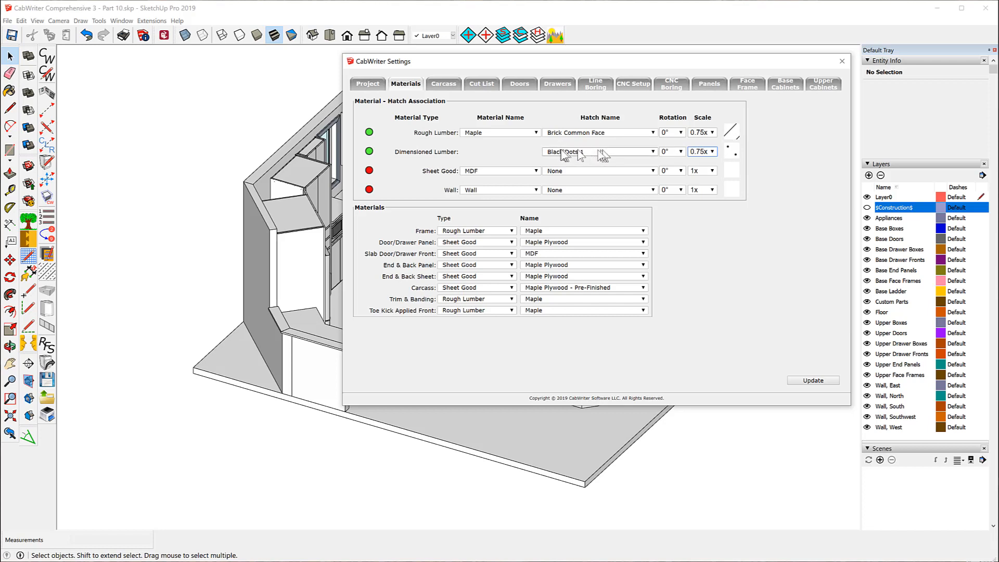
click(653, 151)
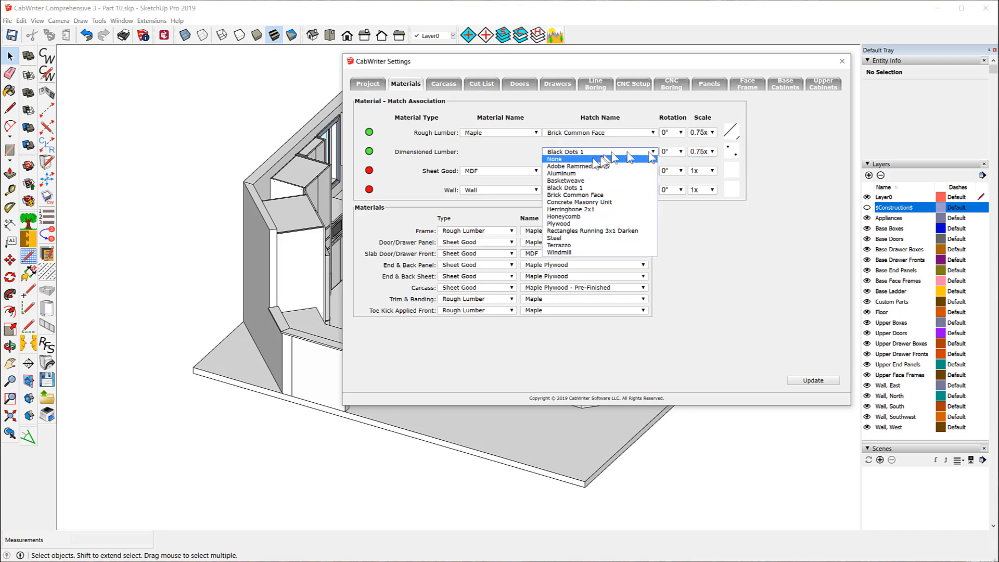
click(585, 160)
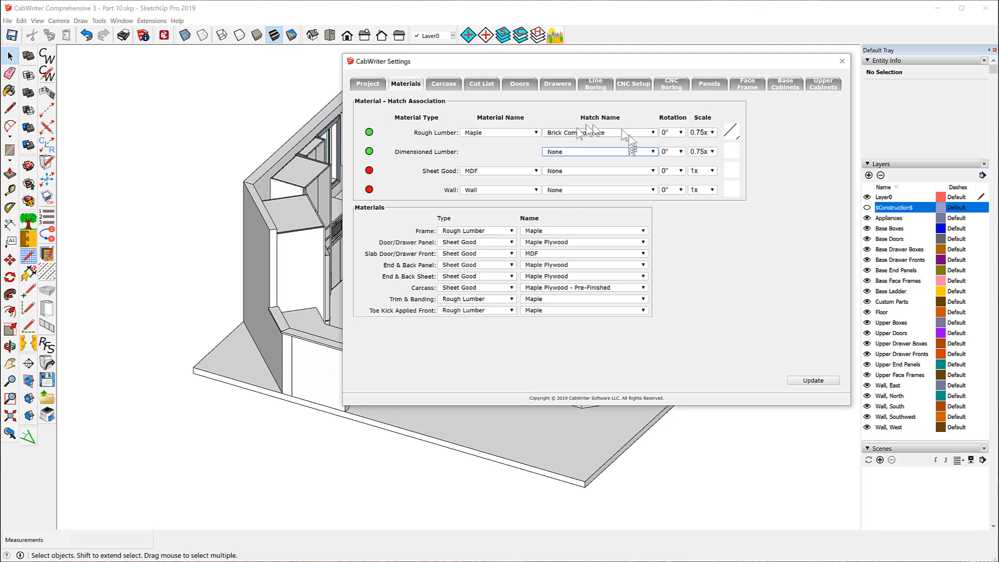
click(711, 152)
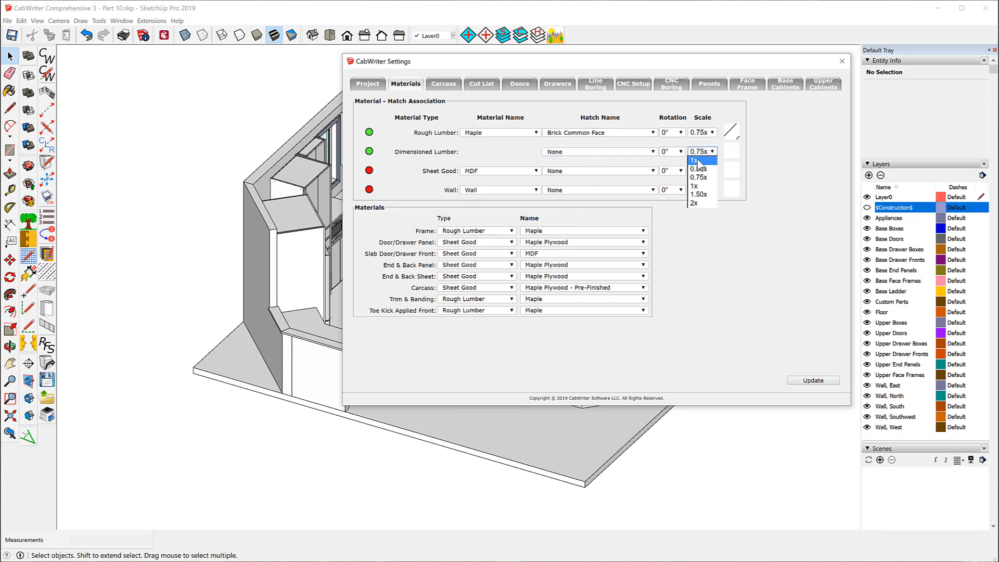
click(696, 160)
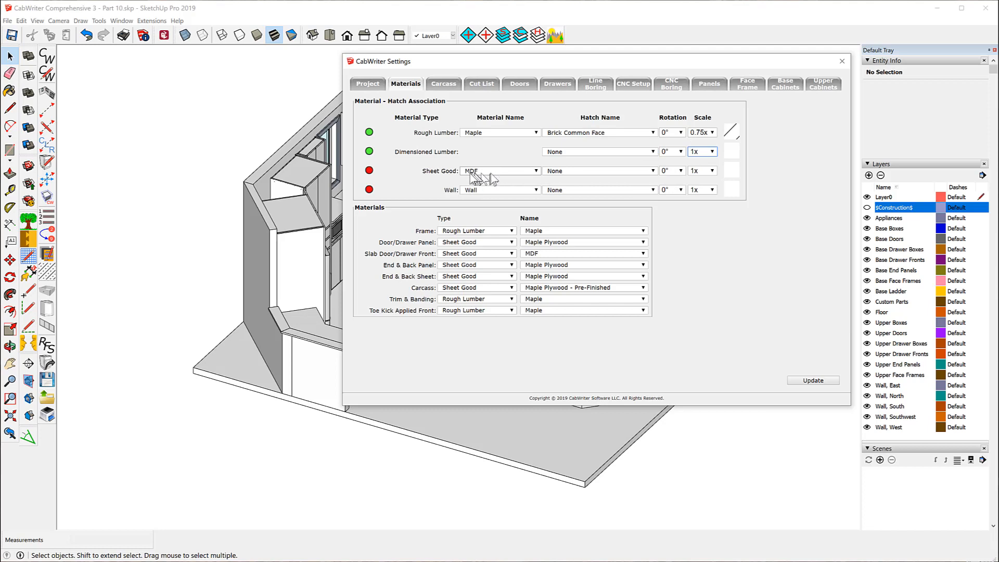
- Assign the Black Dots 1 hatch at 0.75x scale to the Sheet Good material MDF
click(653, 171)
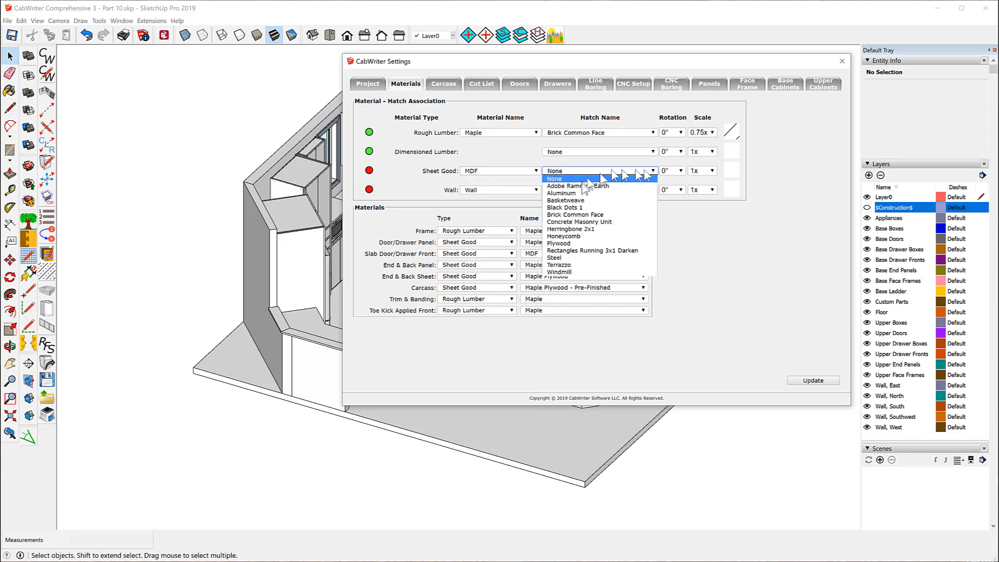
click(581, 207)
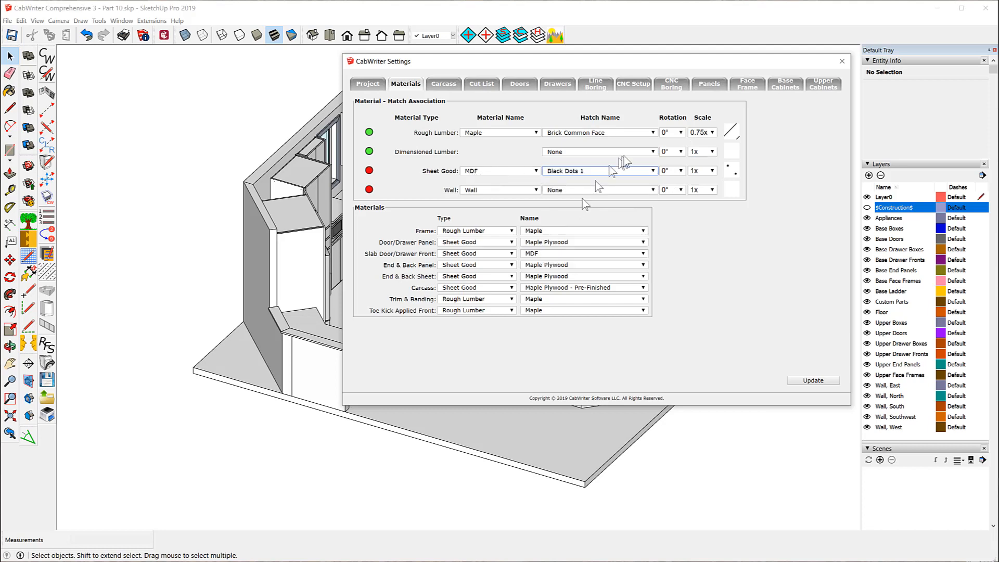
click(711, 170)
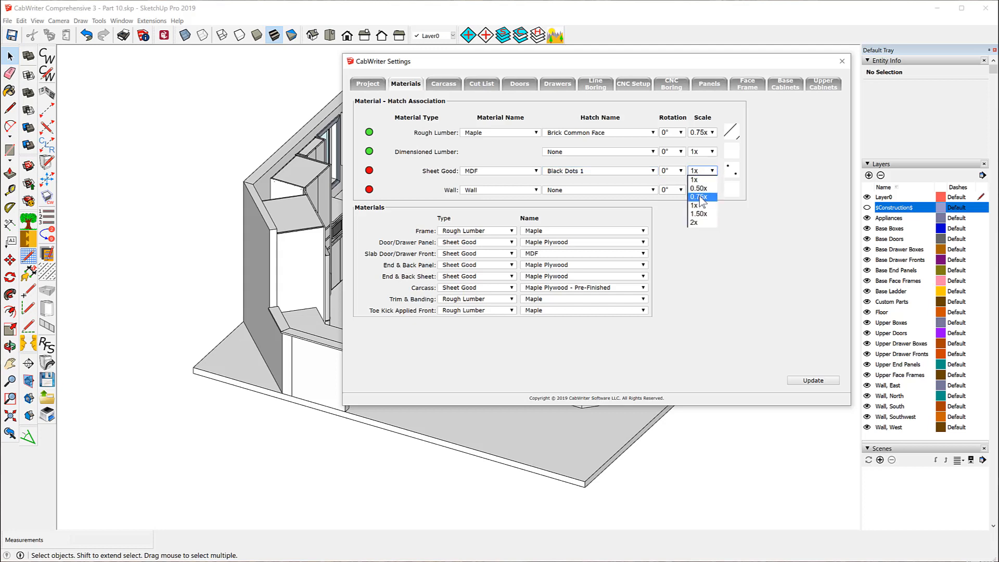
click(699, 197)
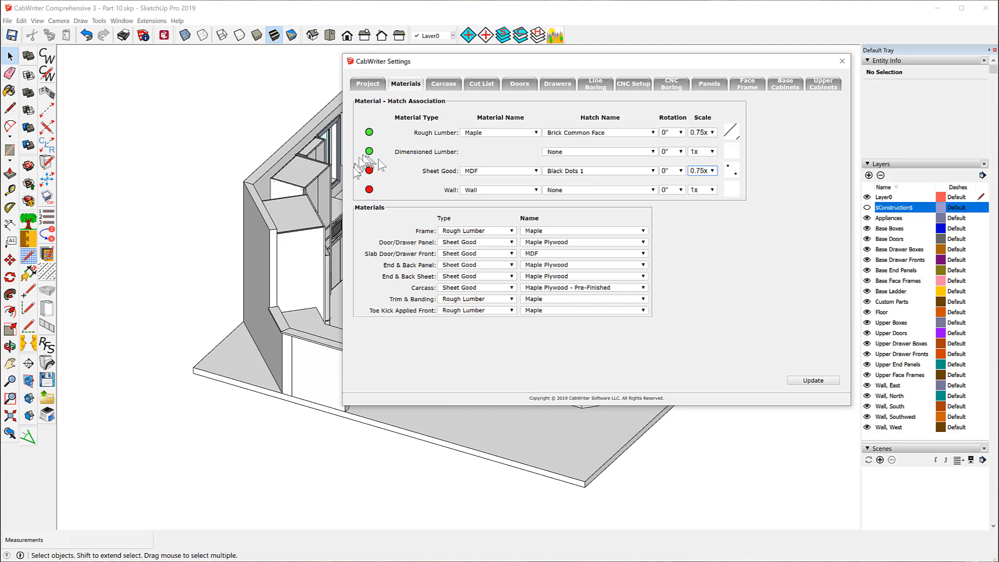
- Assign the Honeycomb hatch with 45° rotation and 0.50x scale to the Sheet Good material Maple Plywood
click(536, 170)
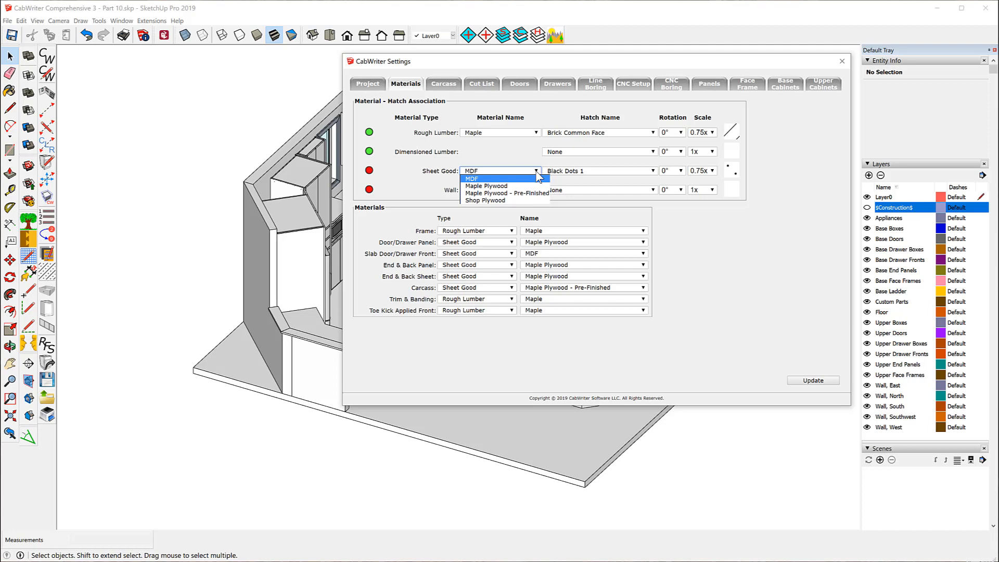
click(502, 186)
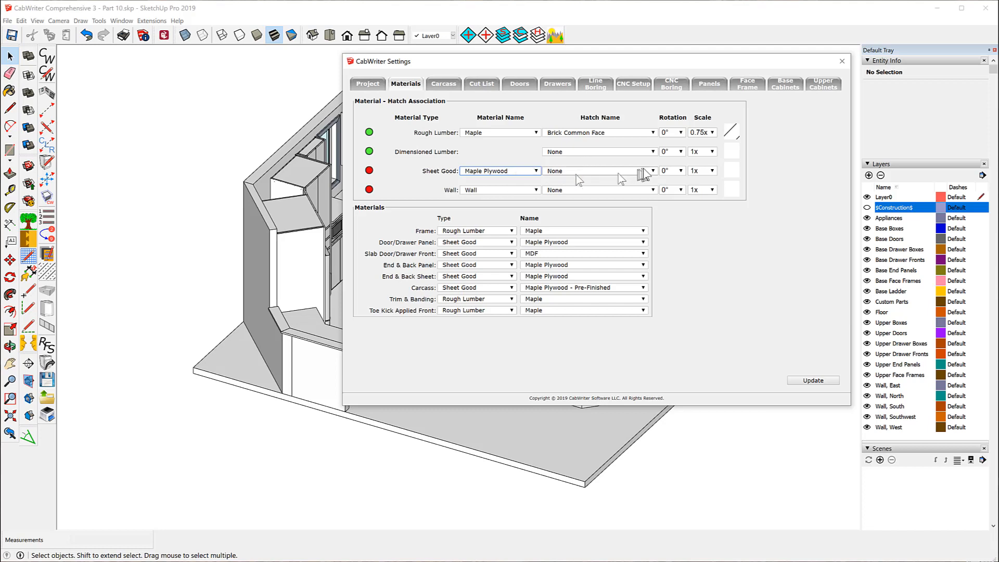
click(654, 171)
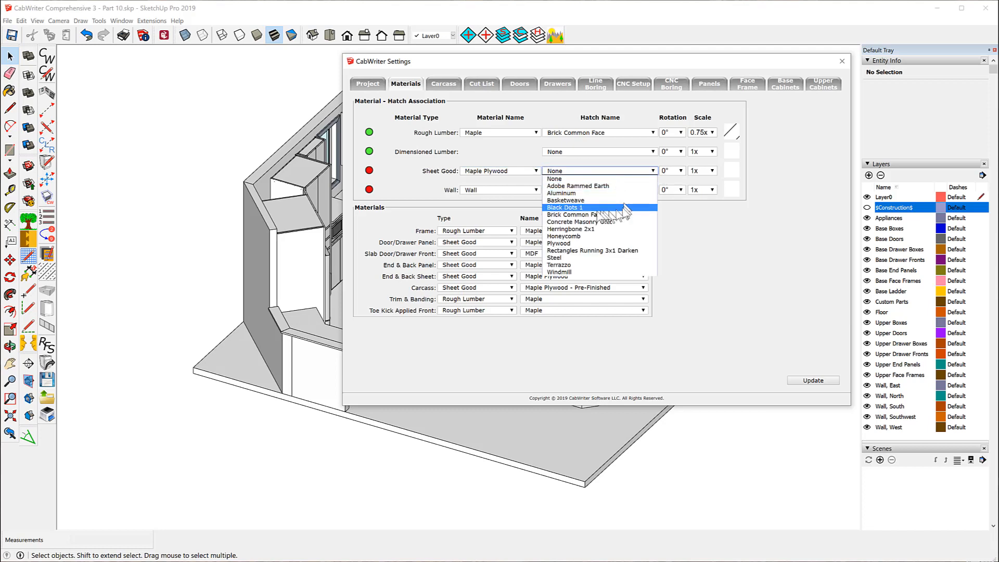
click(567, 236)
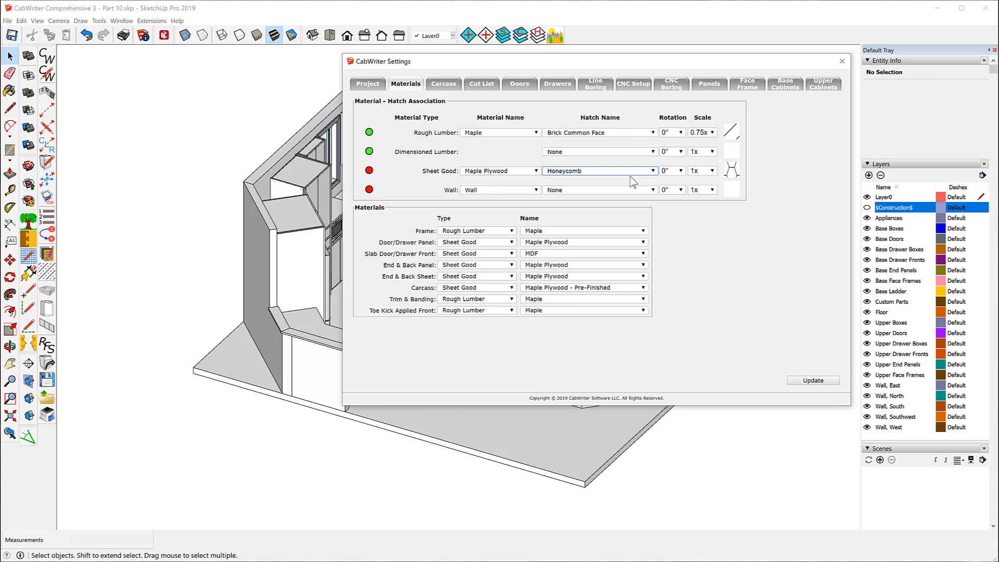
click(680, 172)
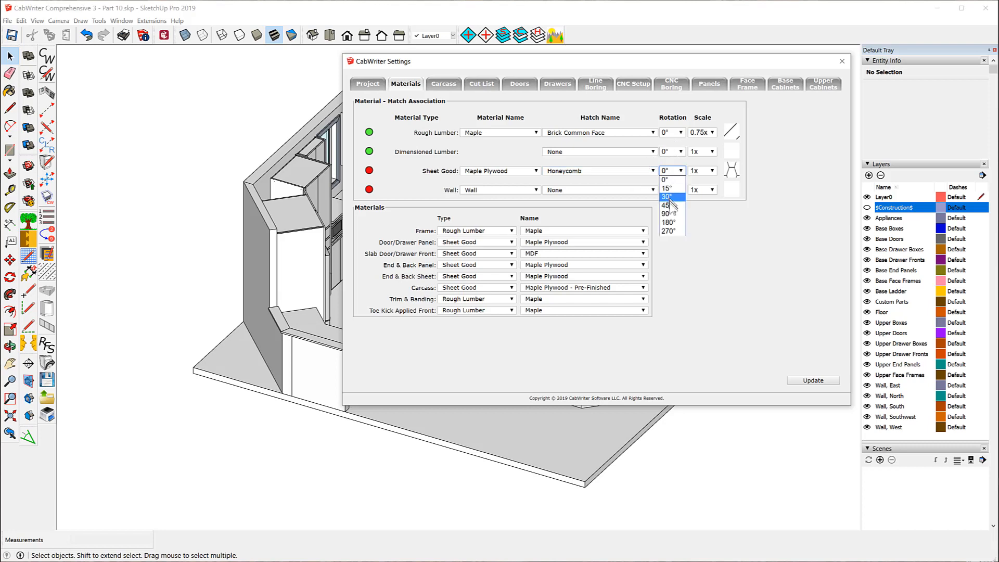
click(670, 206)
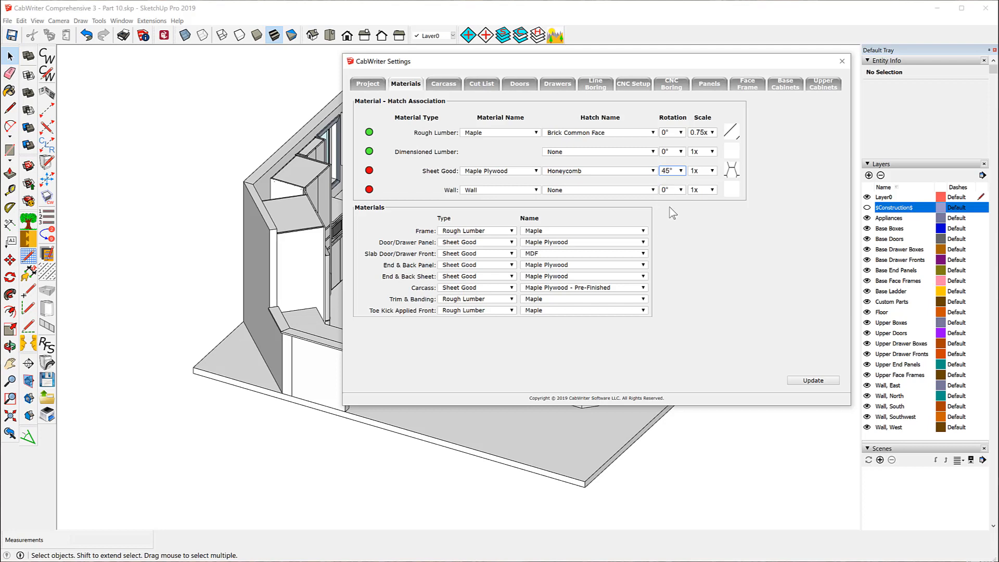
click(713, 171)
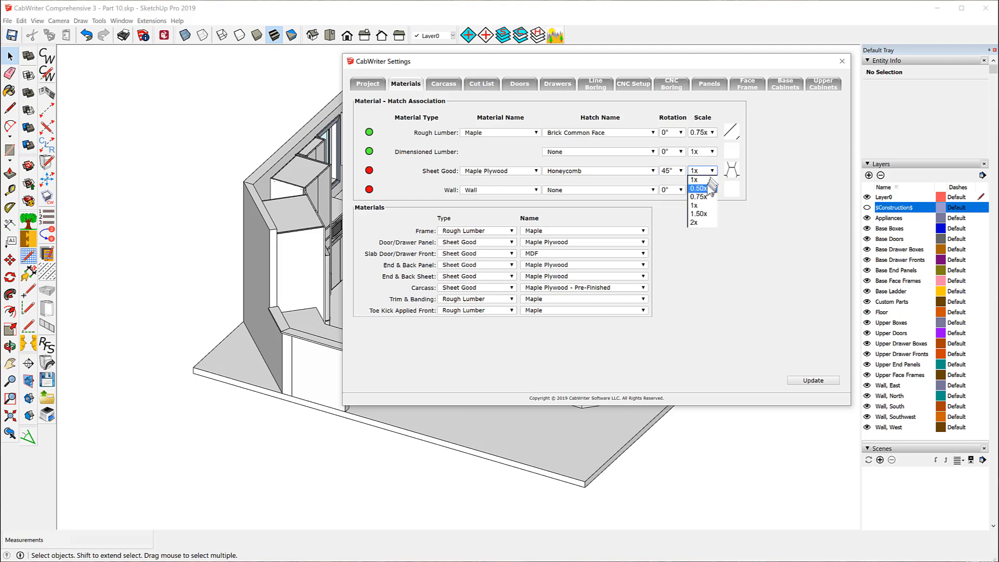
click(699, 188)
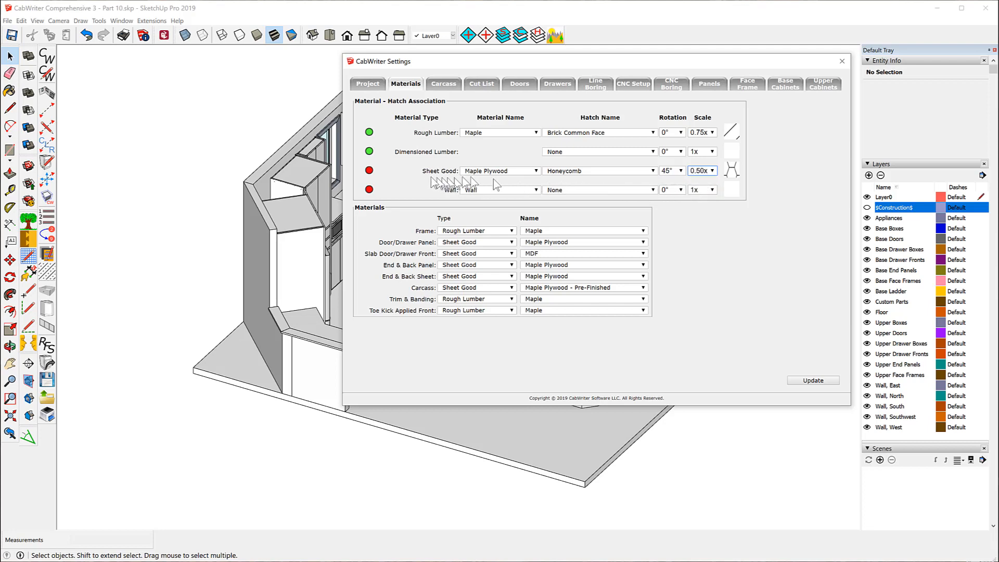
- Assign the Aluminum hatch to the Sheet Good material Maple Plywood - Pre-Finished
click(536, 171)
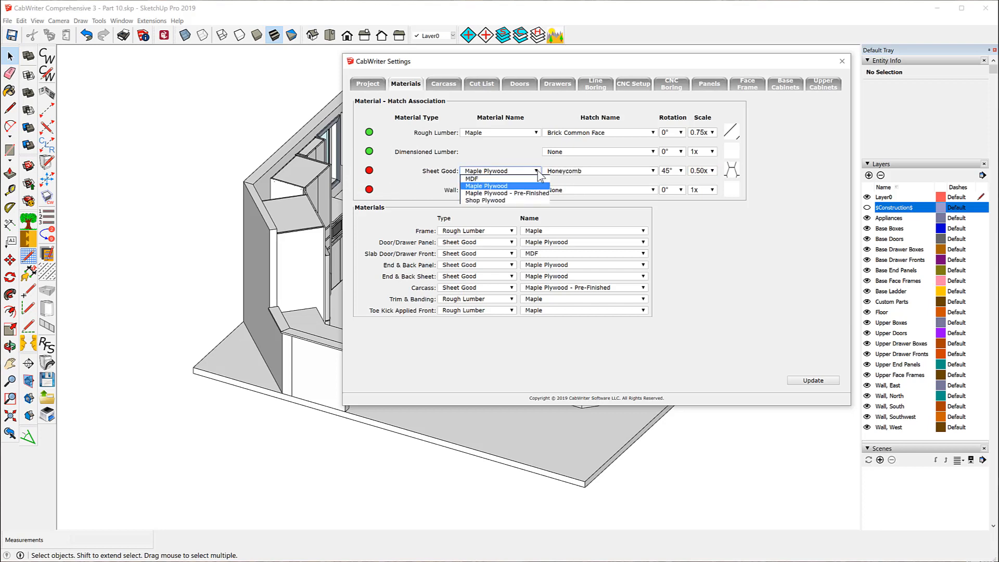
click(531, 193)
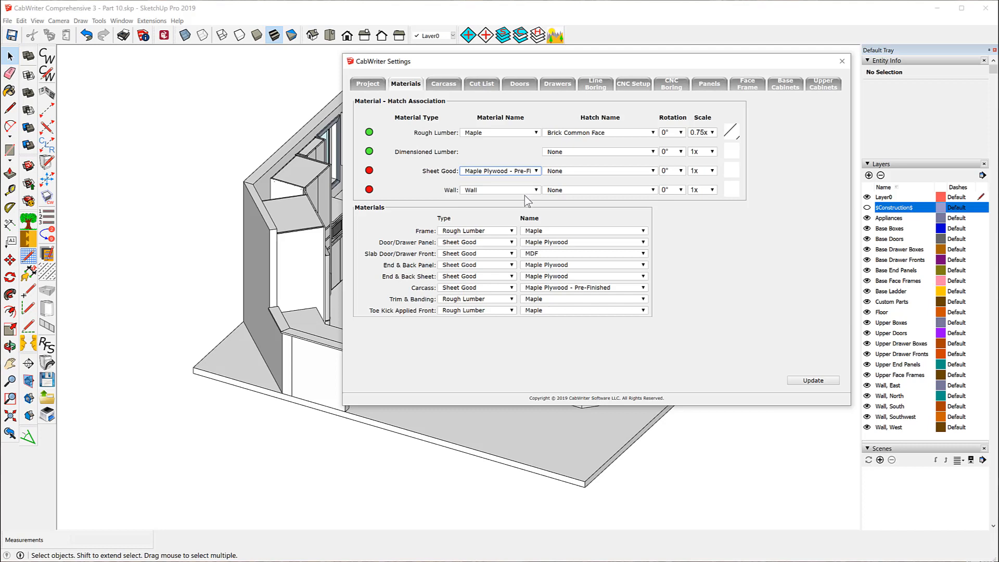
click(652, 171)
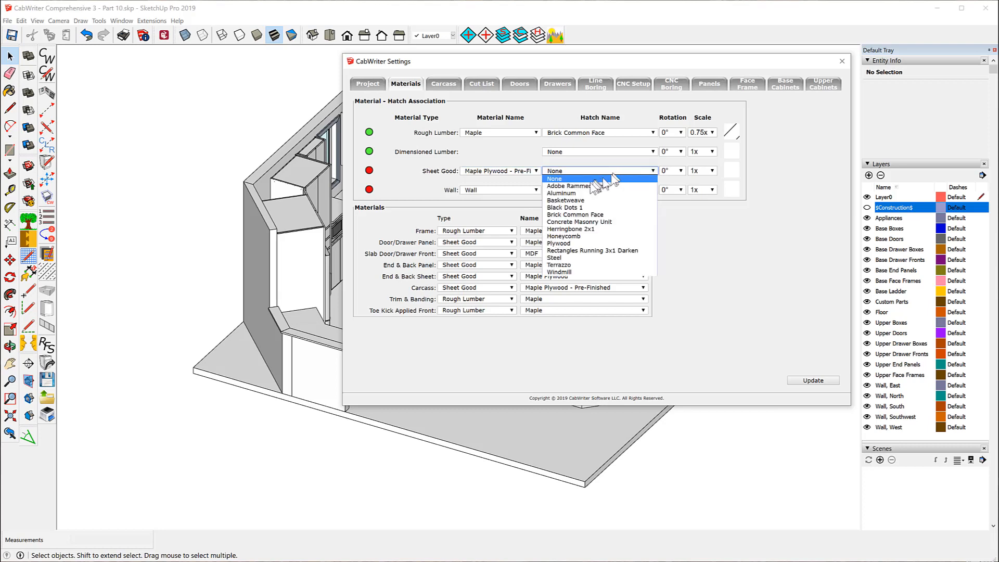
click(577, 193)
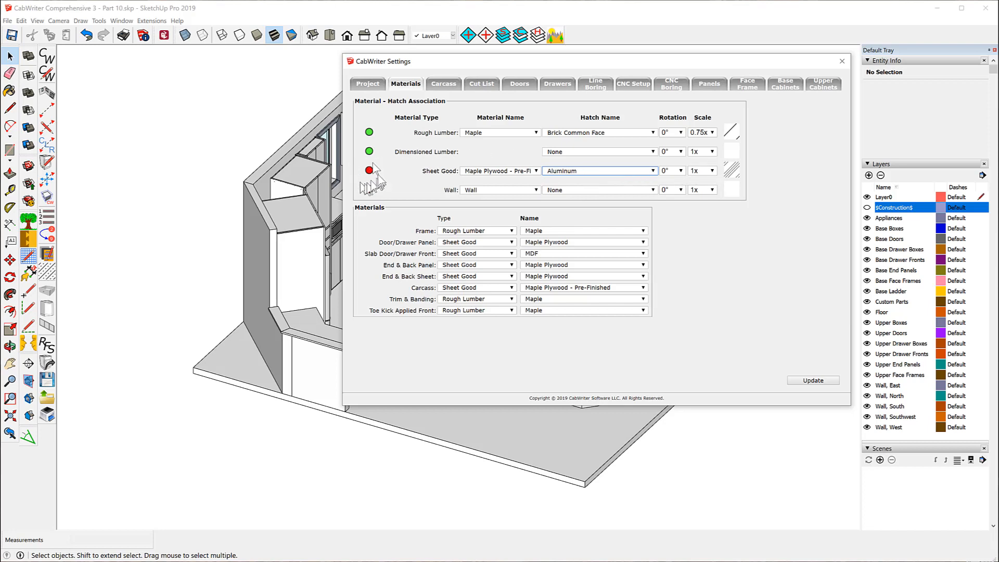
- Assign the Rectangles Running 3x1 Darken hatch with 45° rotation and 0.75x scale to the Sheet Good material Shop Plywood
click(533, 173)
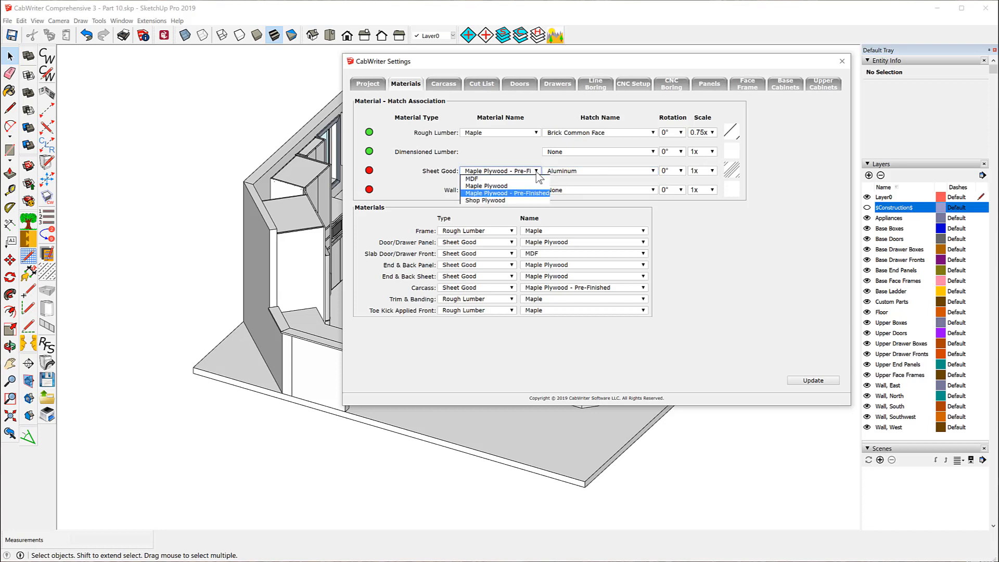
click(514, 200)
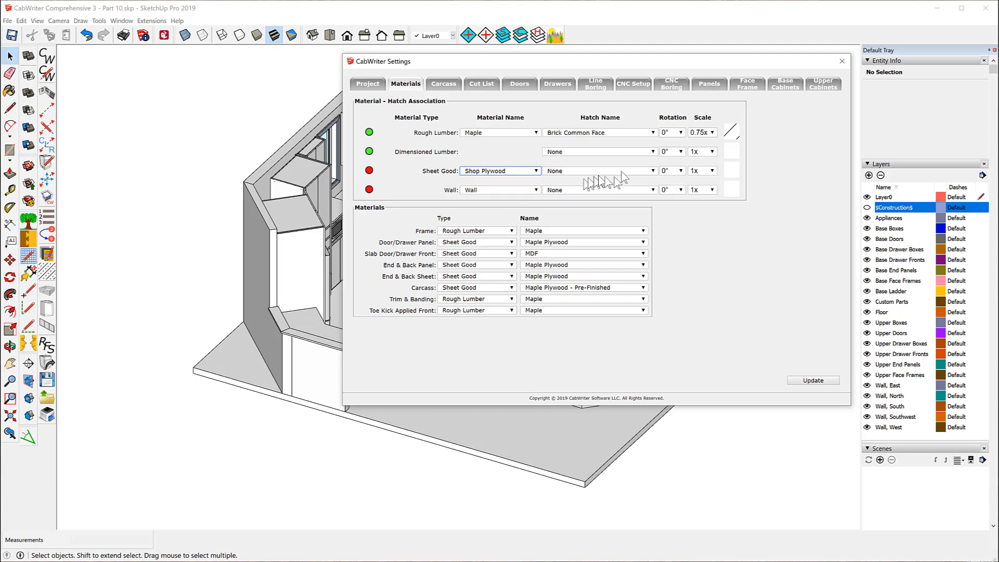
click(648, 171)
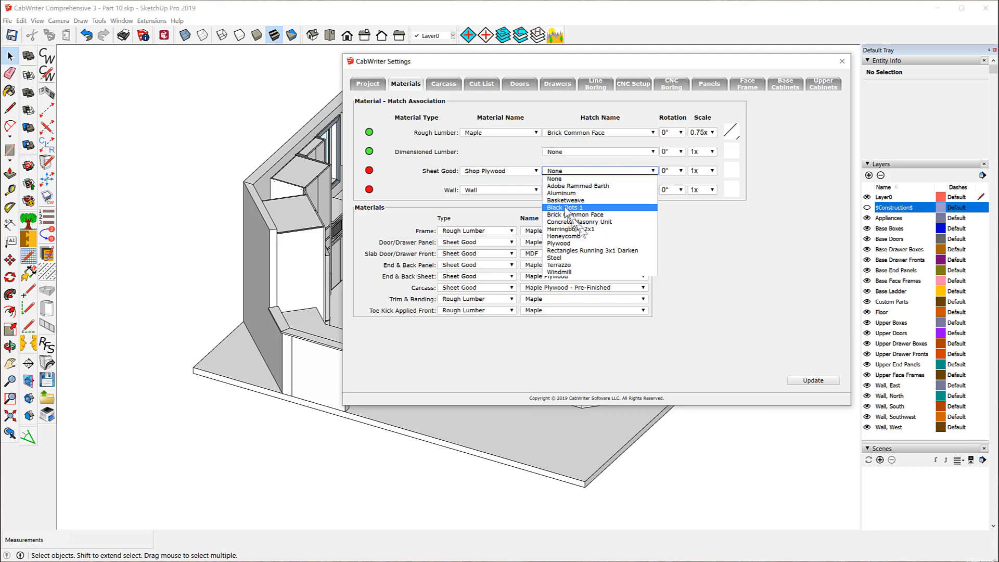
click(567, 252)
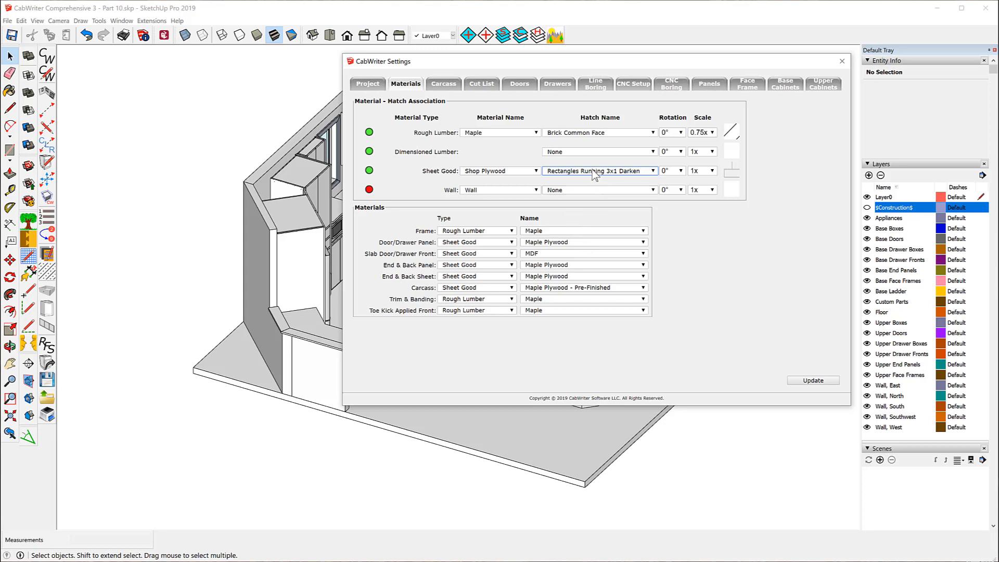
click(681, 171)
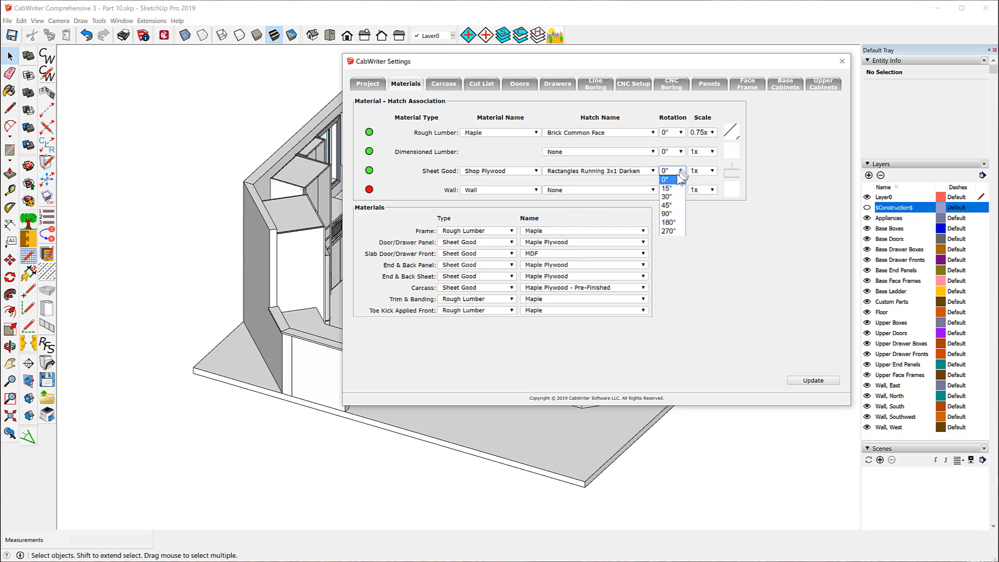
click(671, 188)
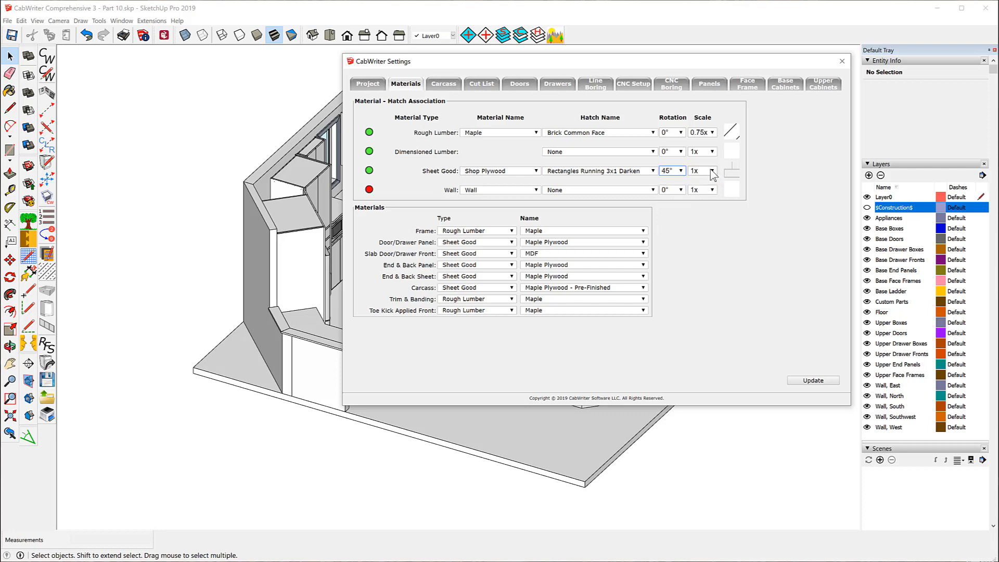
click(712, 171)
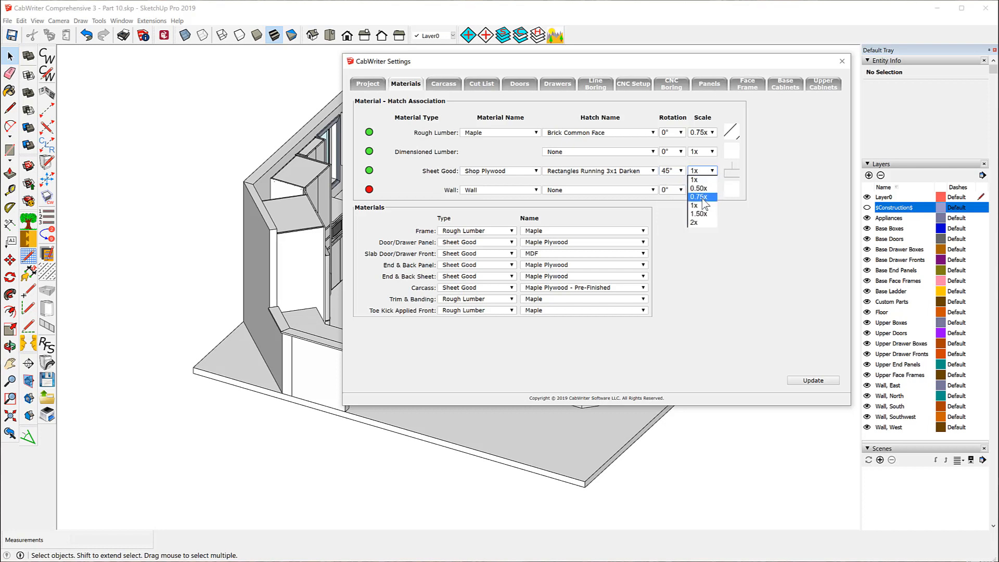
click(702, 199)
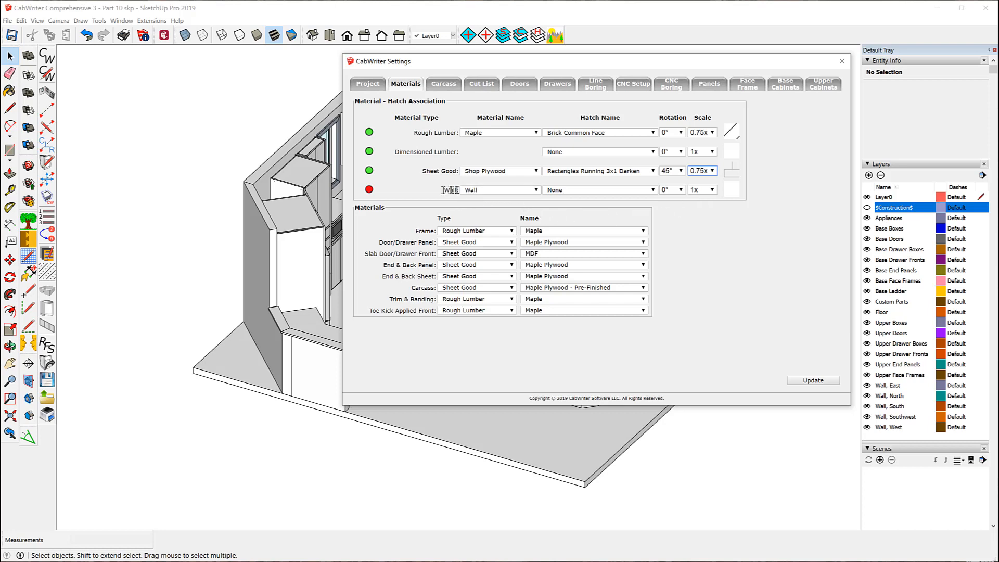
click(537, 171)
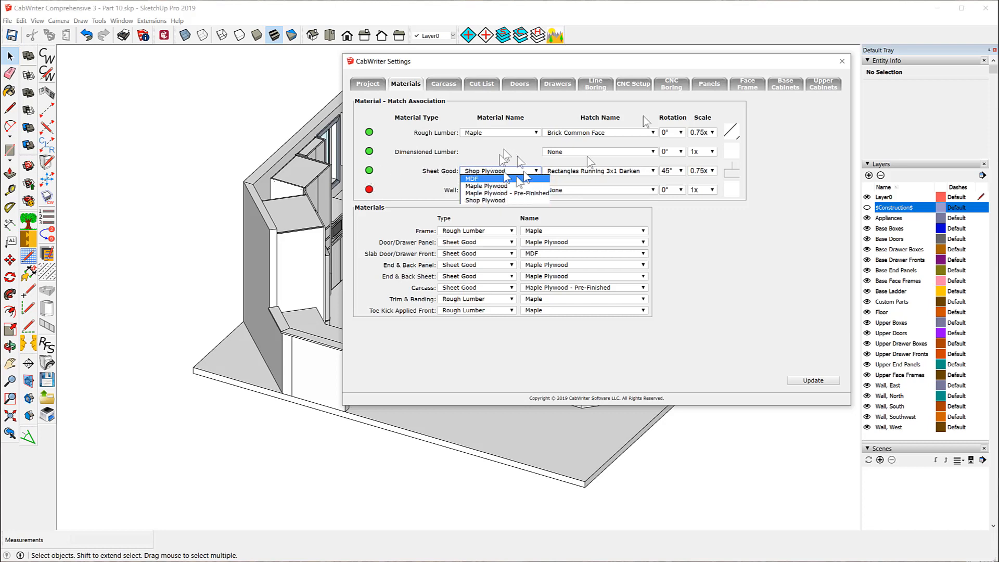
click(396, 177)
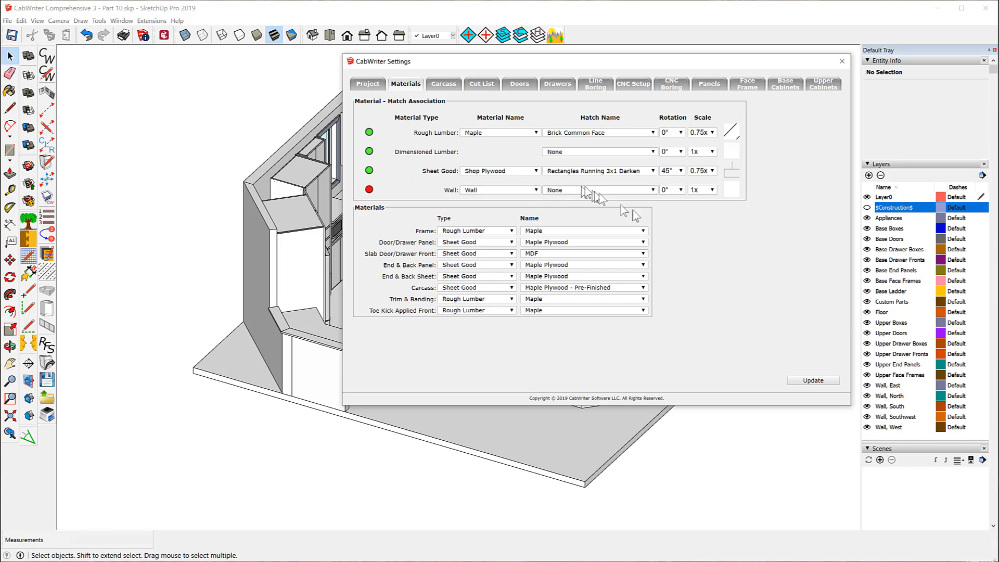
- Assign the Steel hatch to the Wall material and apply the updated CabWriter settings
click(650, 190)
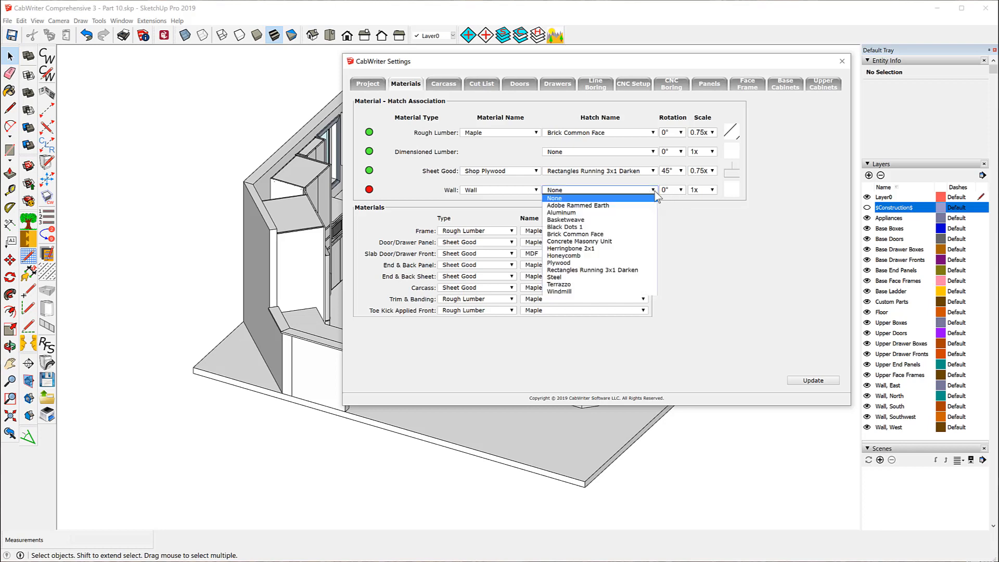
click(579, 277)
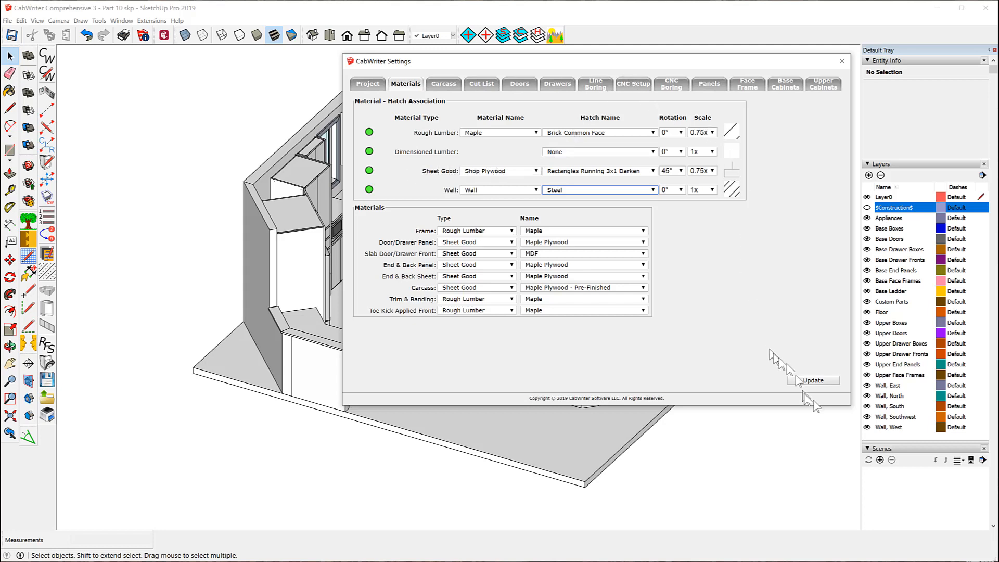
click(821, 385)
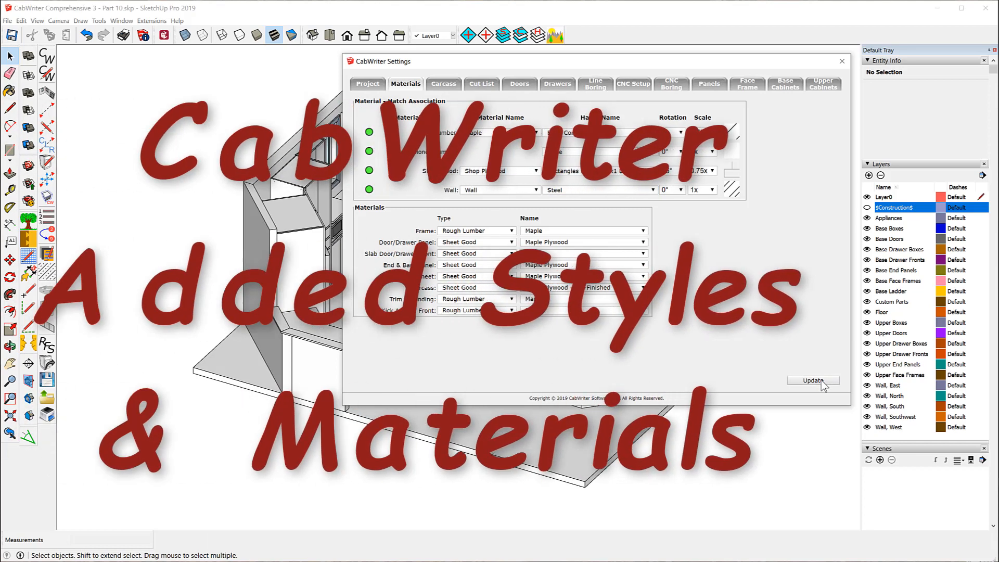
- Close the CabWriter settings and examine the hatch materials loaded in the model's material collection
click(841, 61)
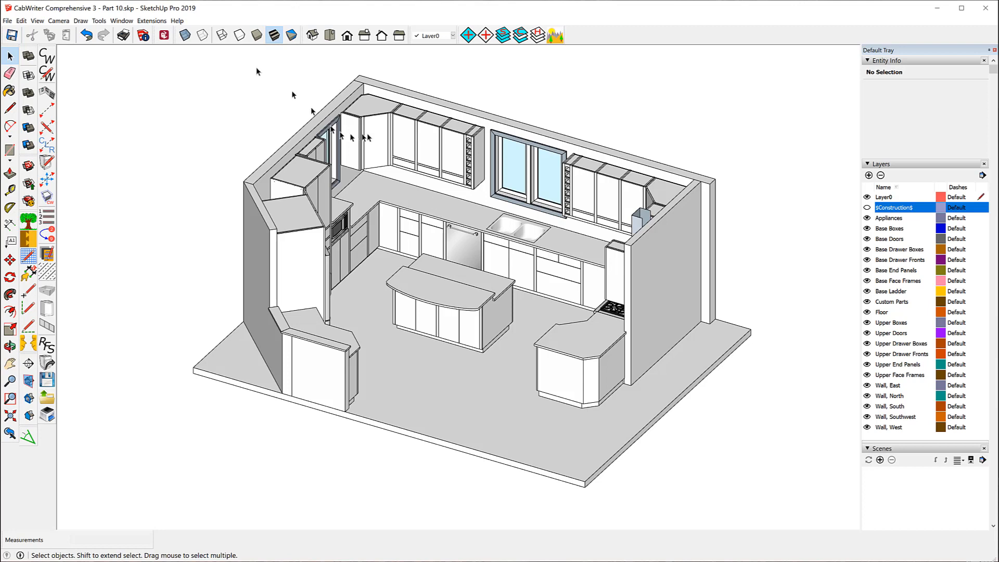
click(120, 22)
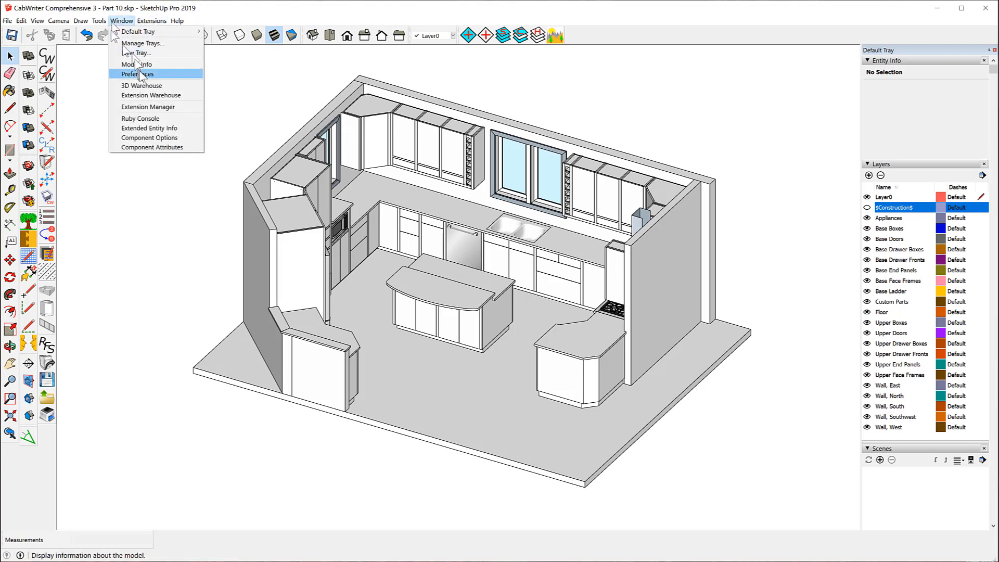
mouse_move(139, 36)
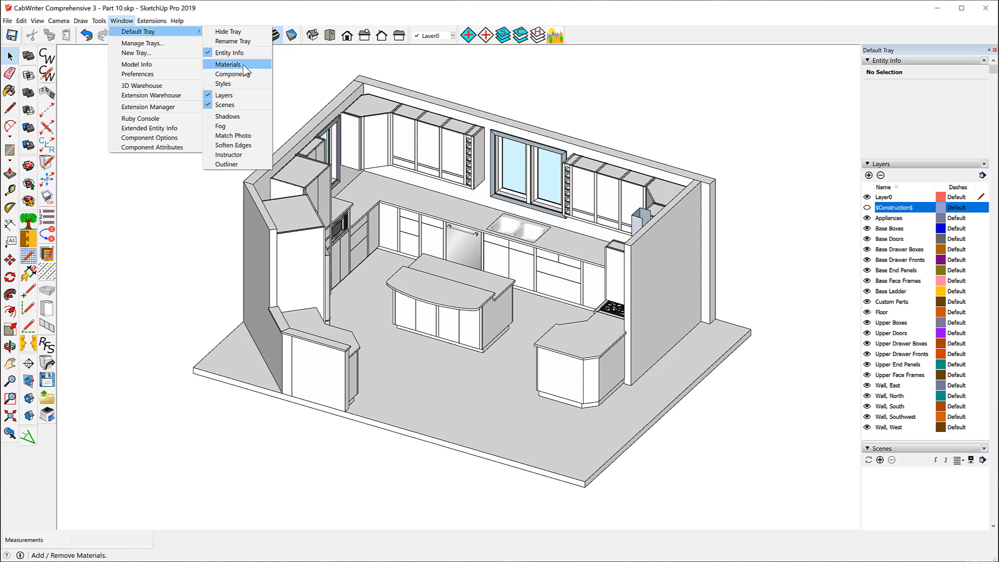
click(228, 64)
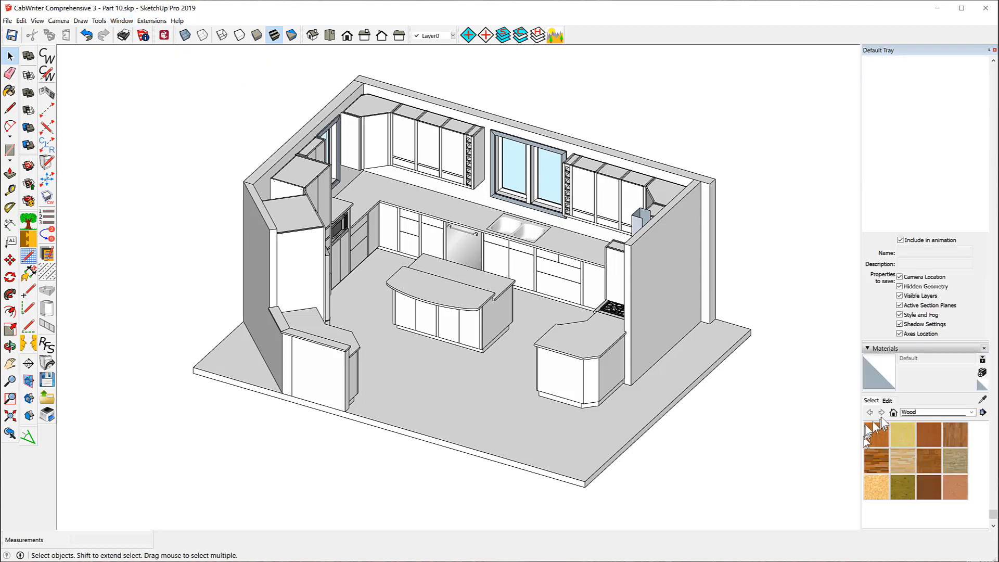
click(894, 412)
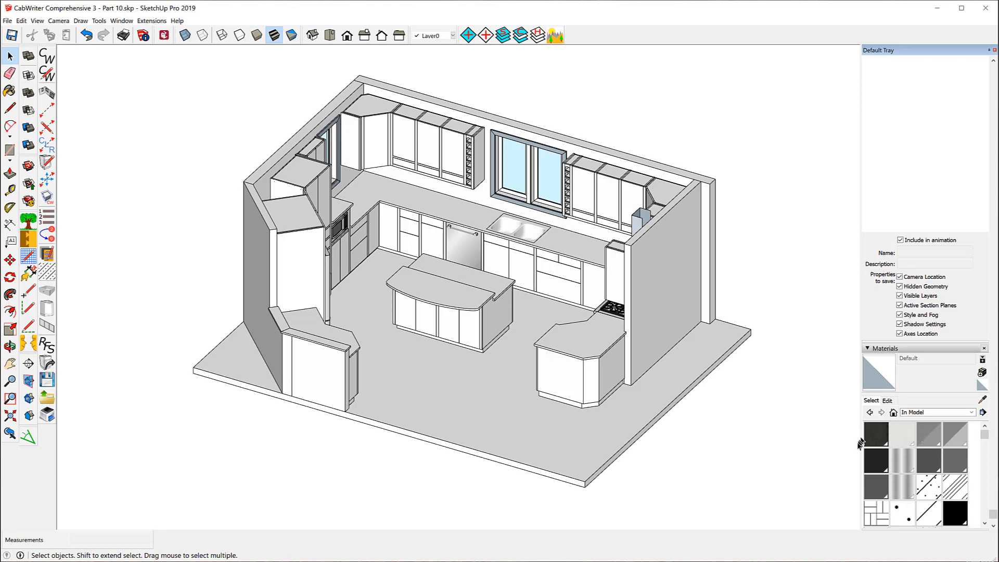
scroll(891, 434, down, 3)
scroll(892, 434, down, 1)
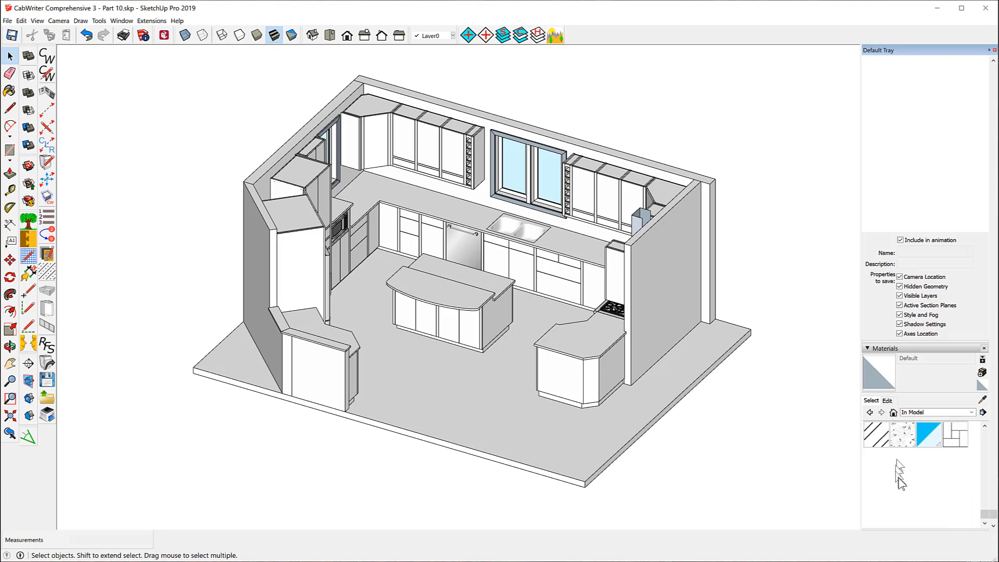
scroll(901, 481, down, 1)
scroll(901, 481, up, 1)
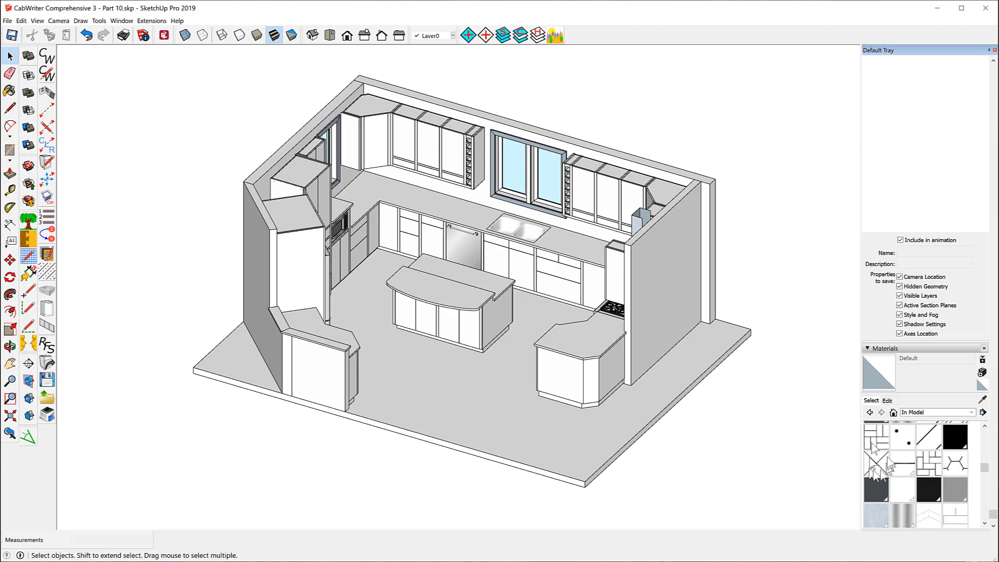
scroll(903, 452, up, 3)
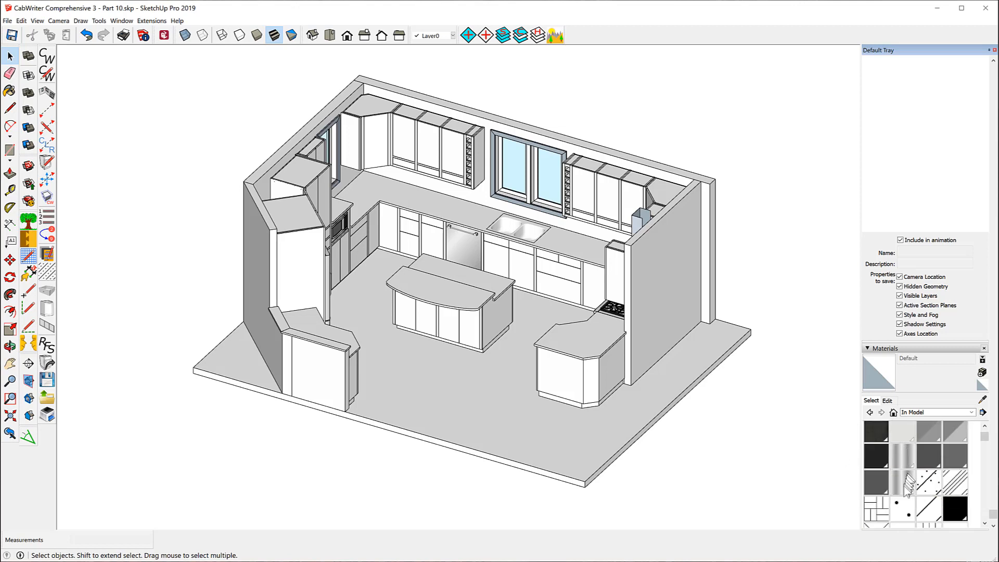
scroll(908, 484, up, 5)
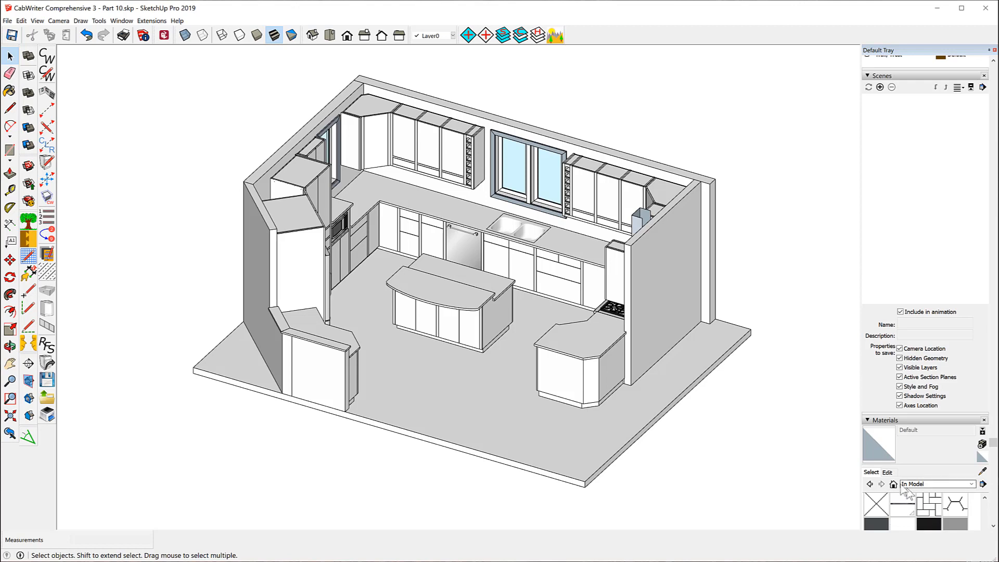
scroll(905, 489, down, 3)
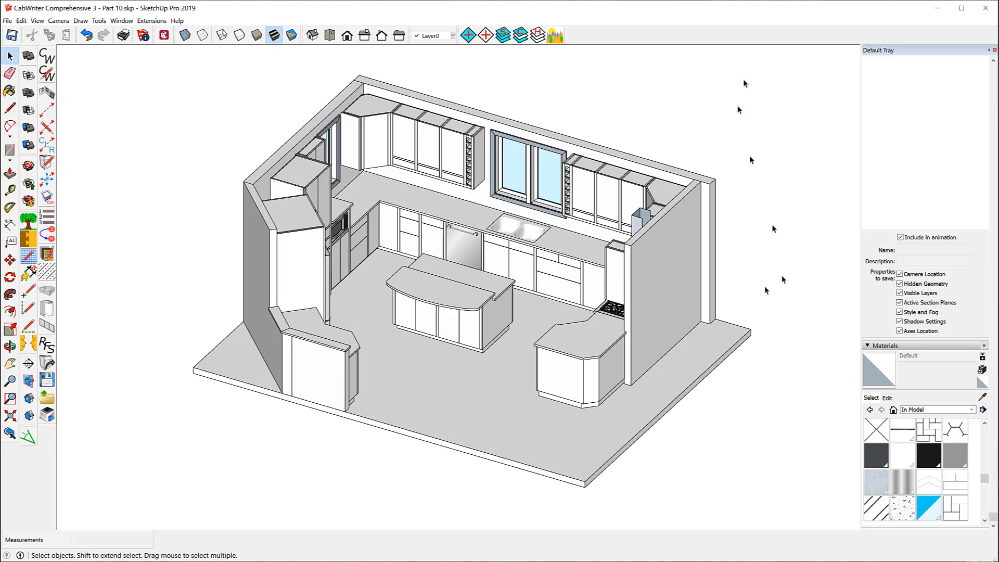
click(984, 345)
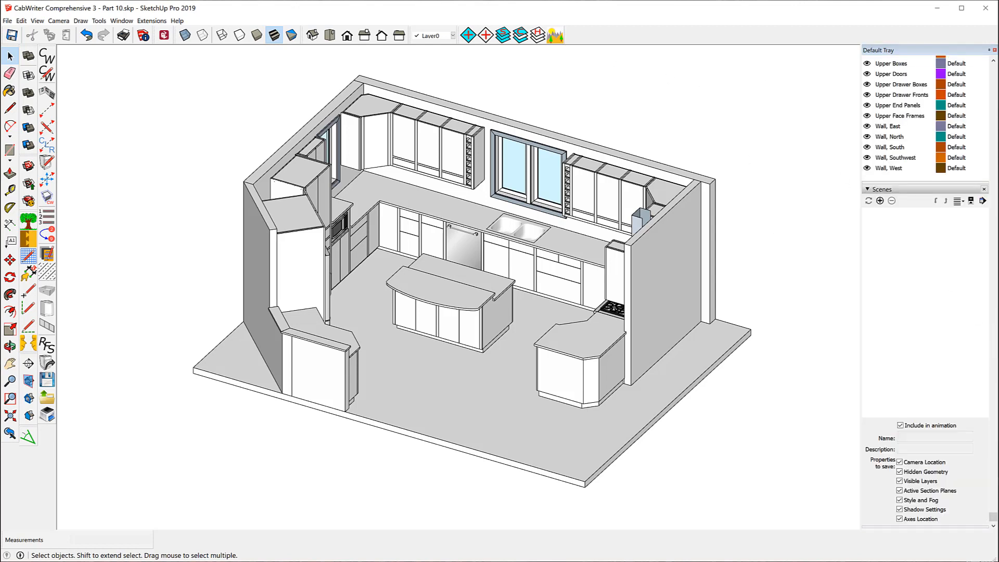
- Display the styles stored in the model and select the CabWriter Non-Section style
click(125, 21)
mouse_move(136, 31)
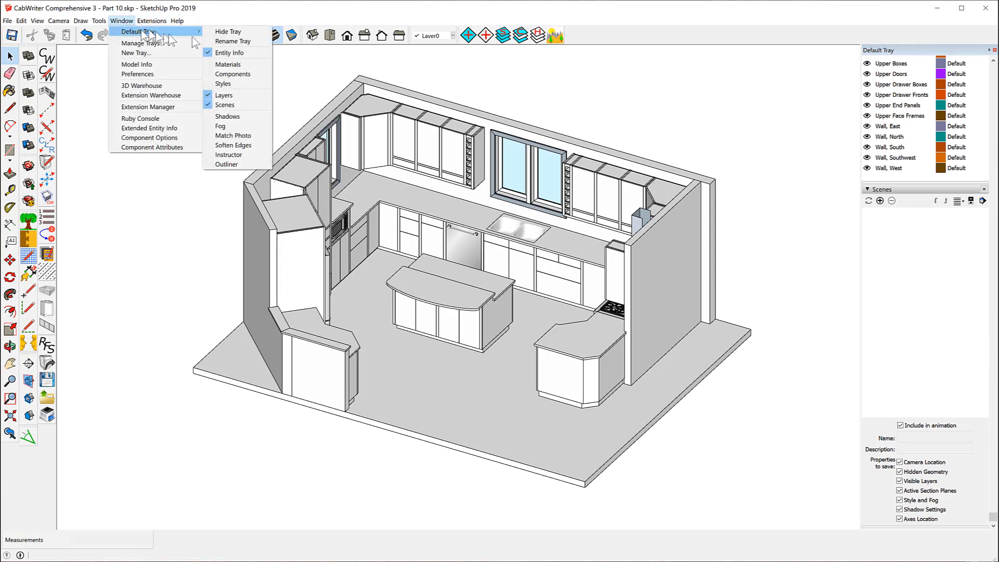
click(234, 84)
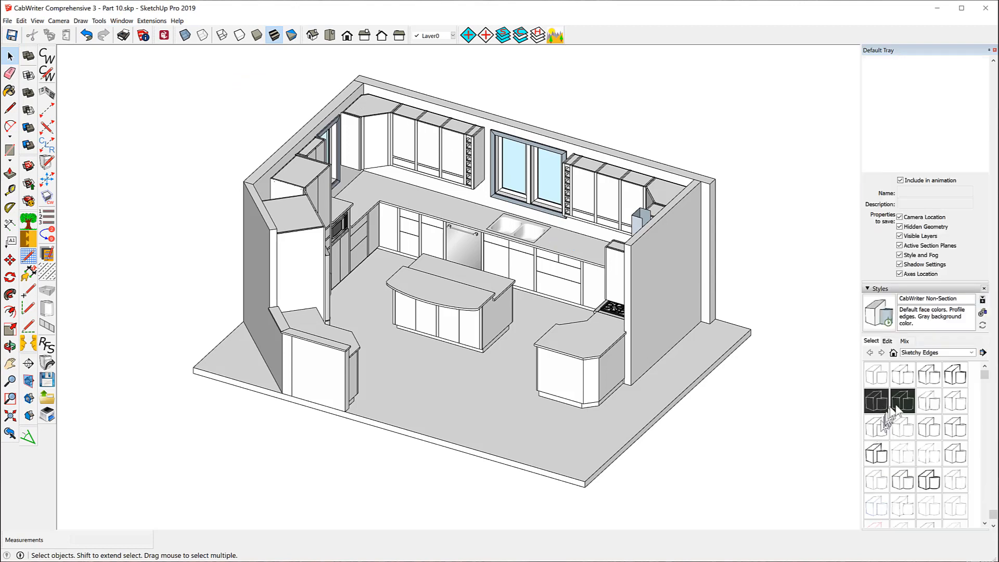
click(893, 353)
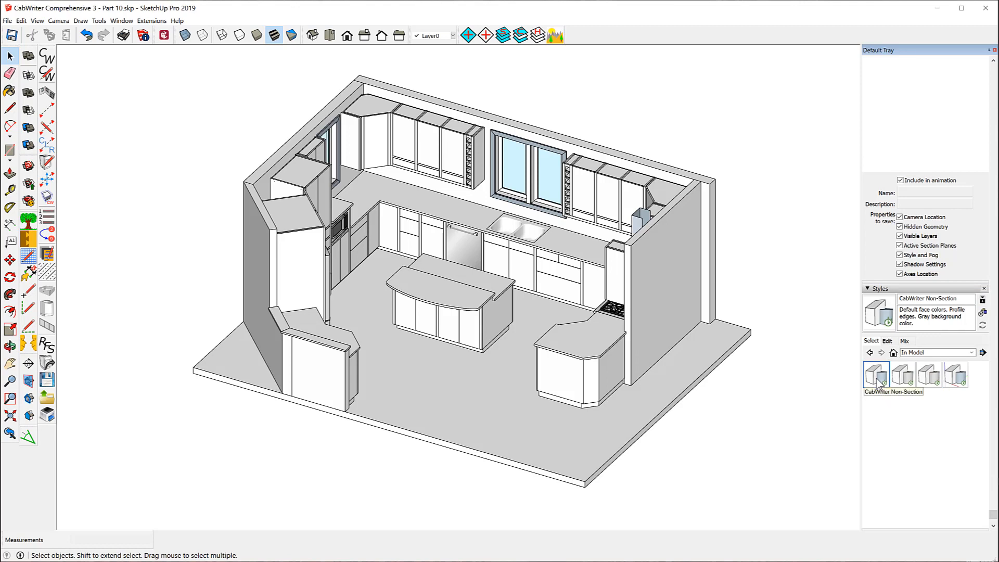
click(876, 381)
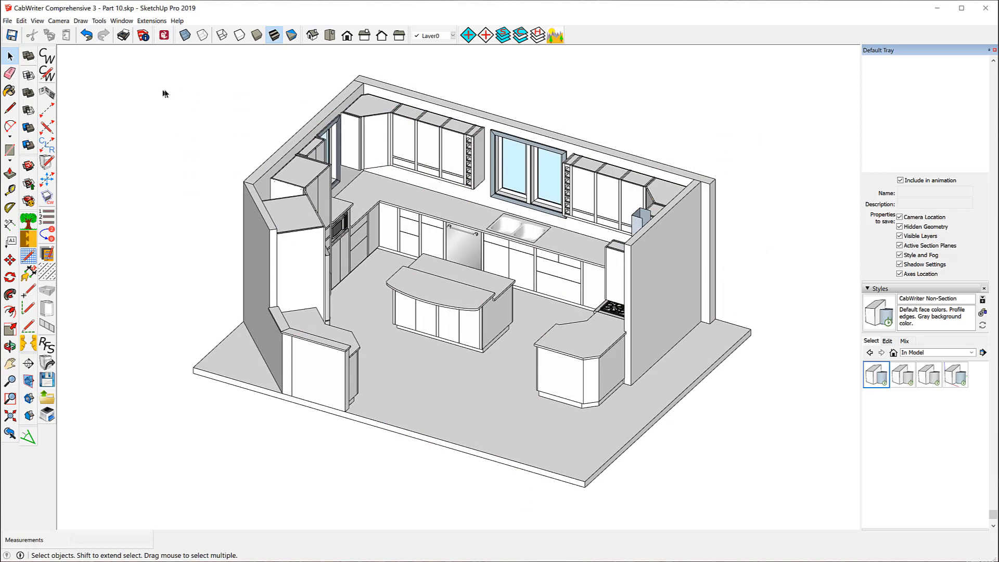
- Create CabWriter's basic scene set with both Doors and Drawer Fronts assigned to the DXF scene
click(7, 21)
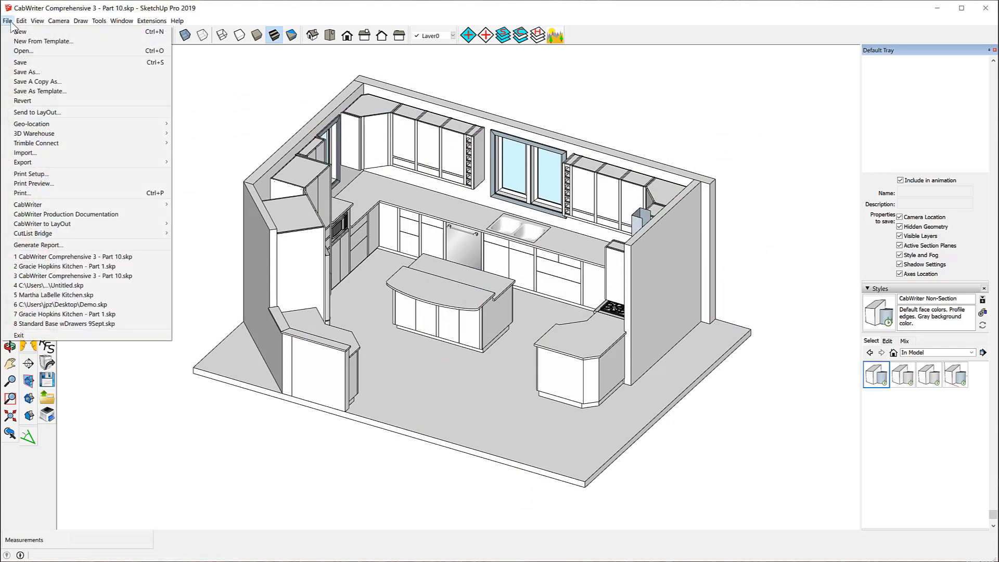
mouse_move(49, 205)
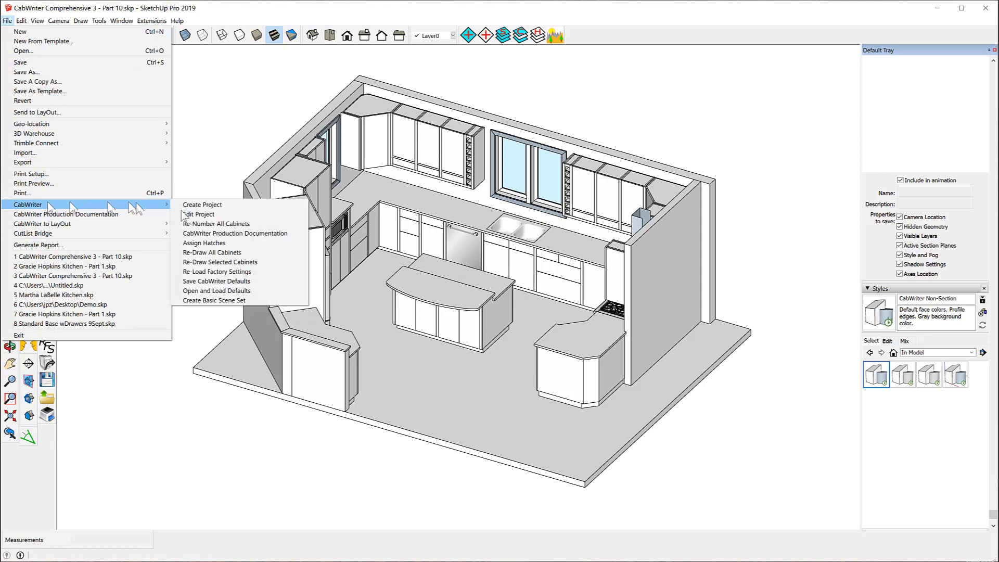
click(253, 300)
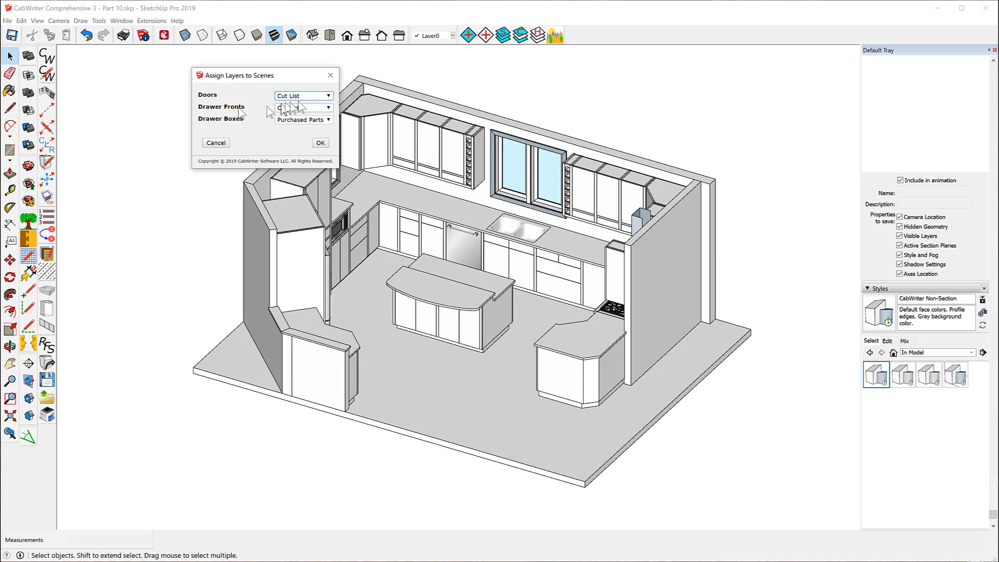
click(326, 96)
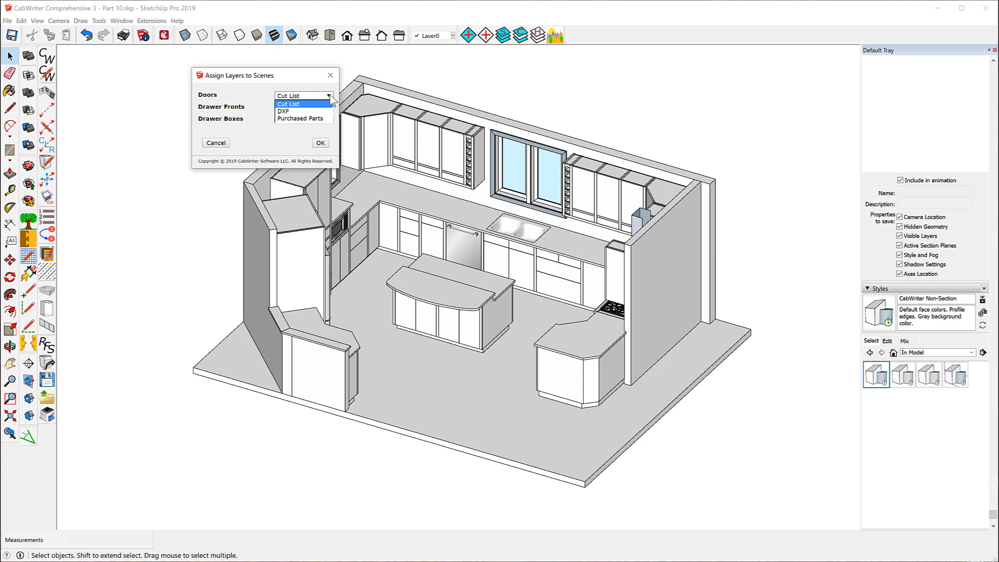
click(290, 111)
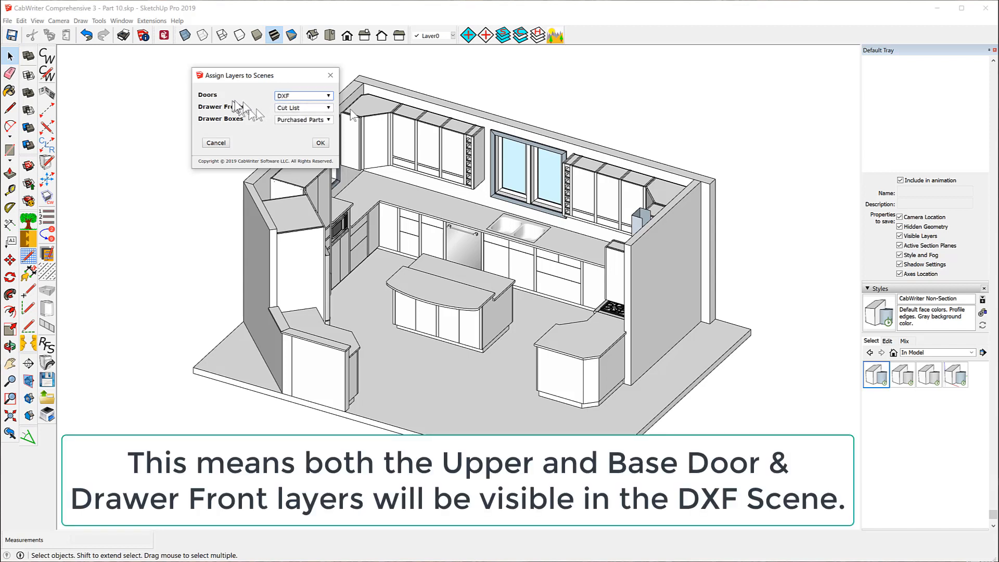
click(327, 108)
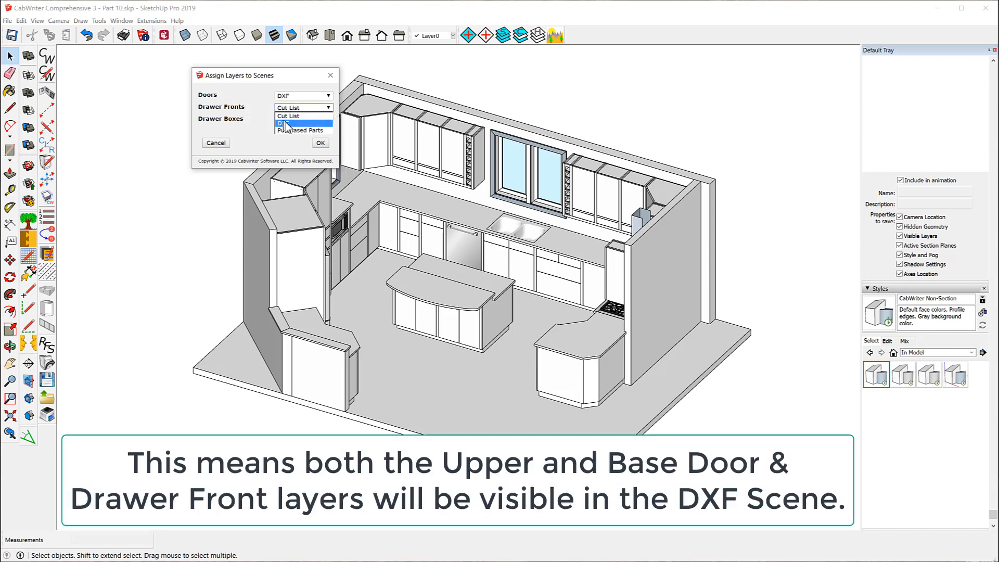
click(285, 123)
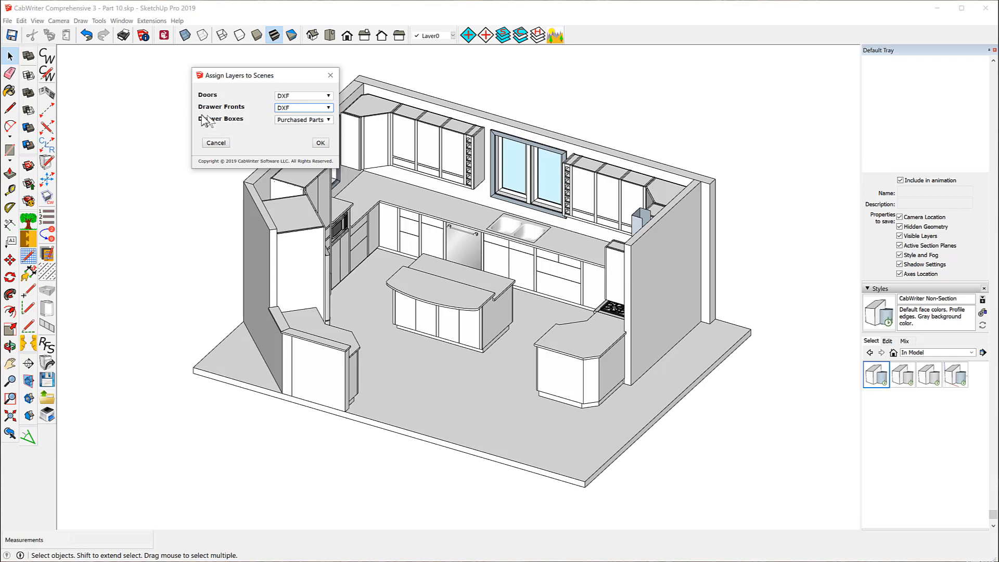
click(320, 143)
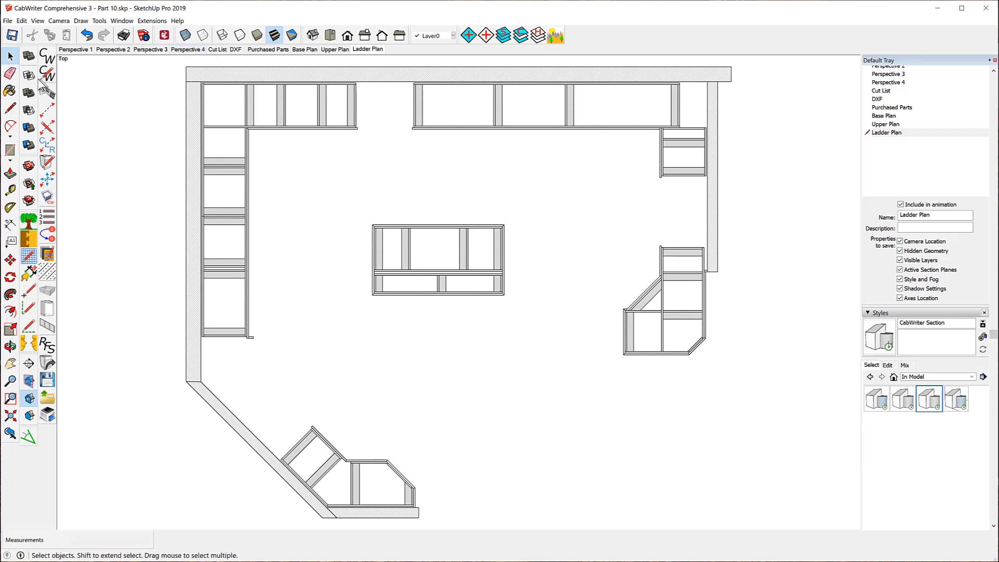
- Review the Perspective 1 and Cut List scenes, ending on Perspective 1
click(76, 51)
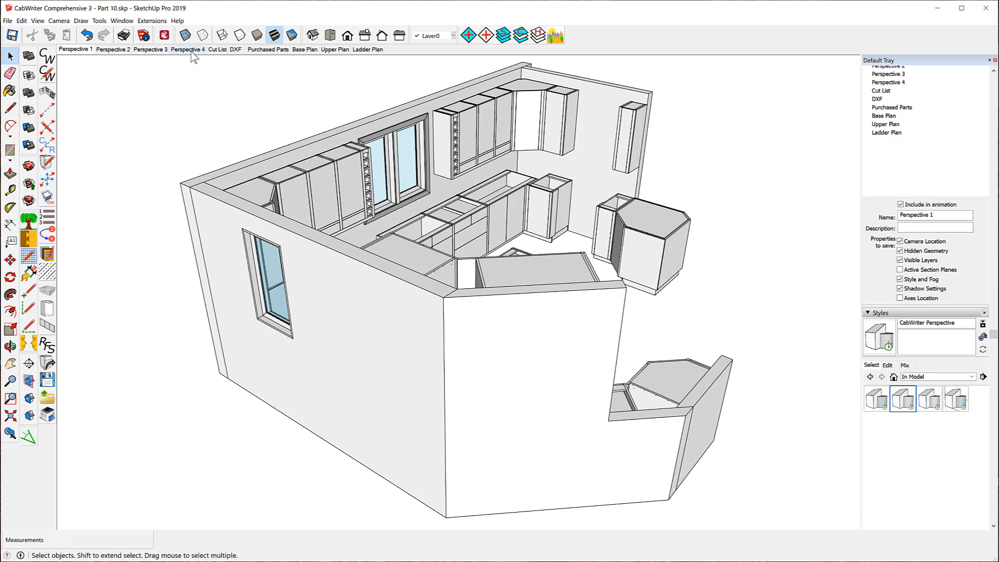
click(217, 50)
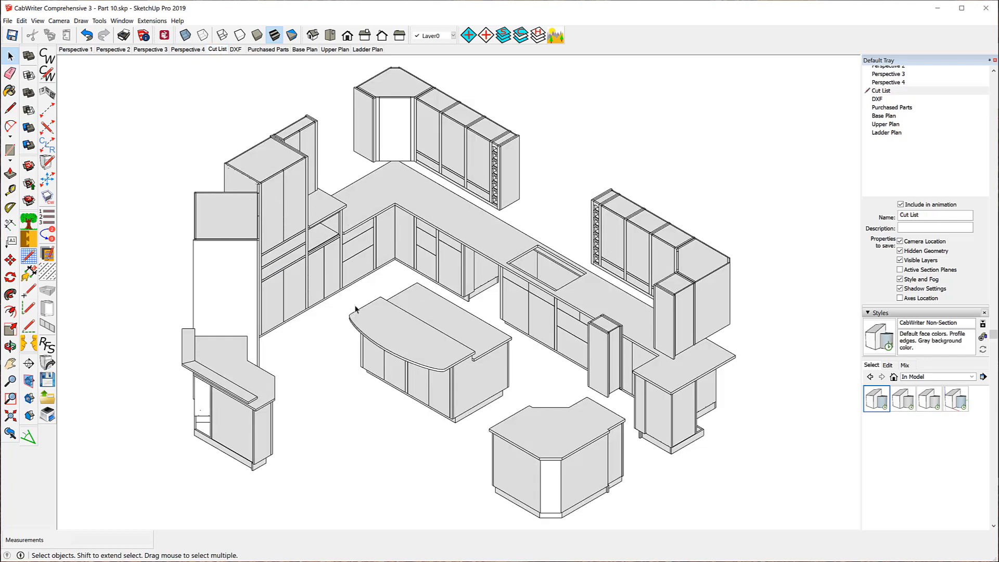
click(72, 50)
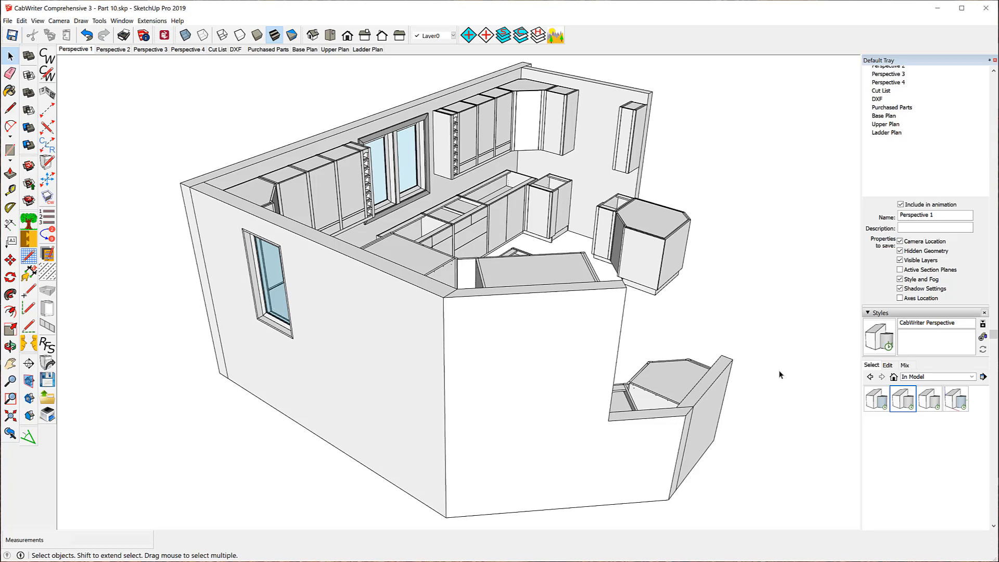
- Remove the Styles and Scenes sections from the default tray and show the Layers list instead
click(985, 312)
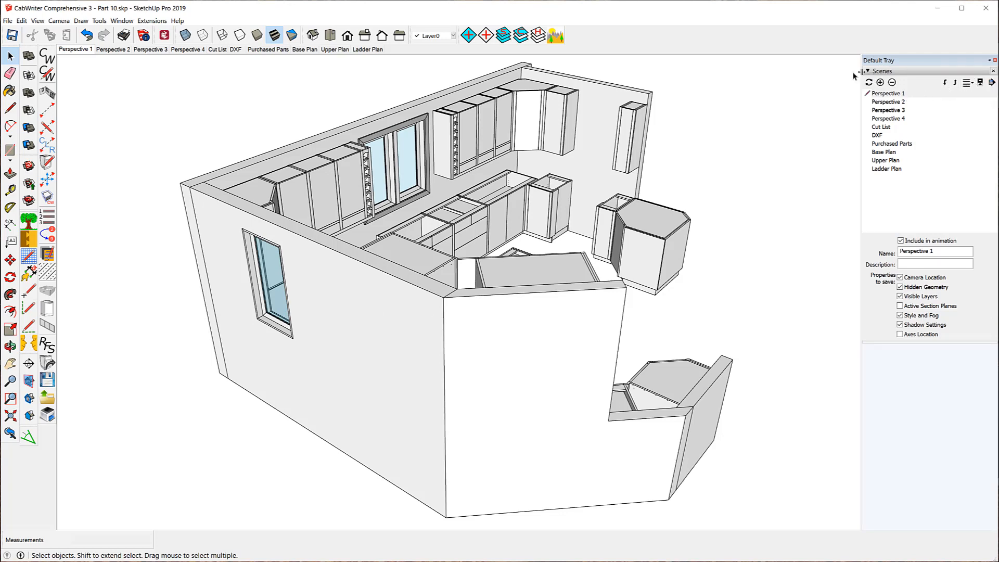
click(993, 71)
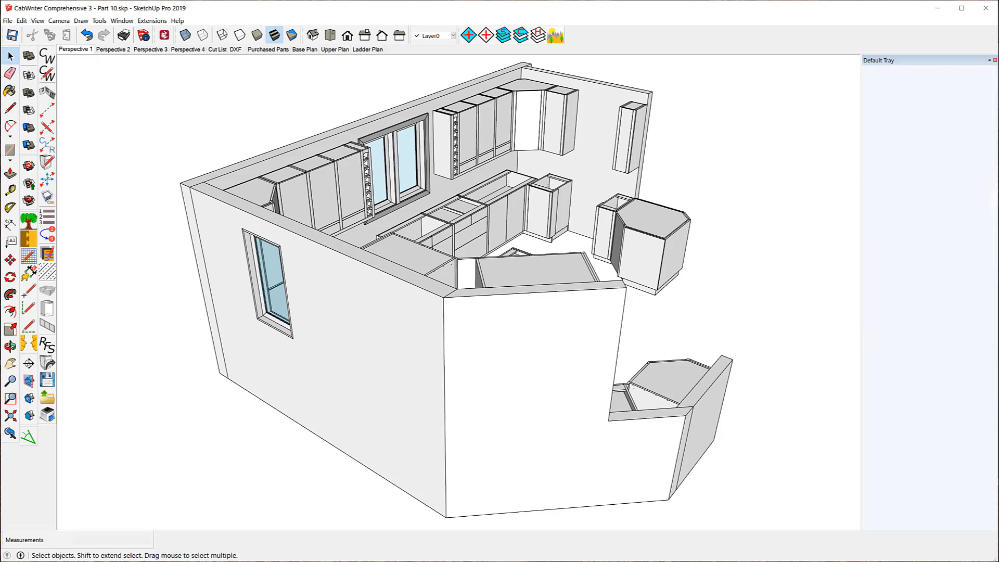
click(123, 23)
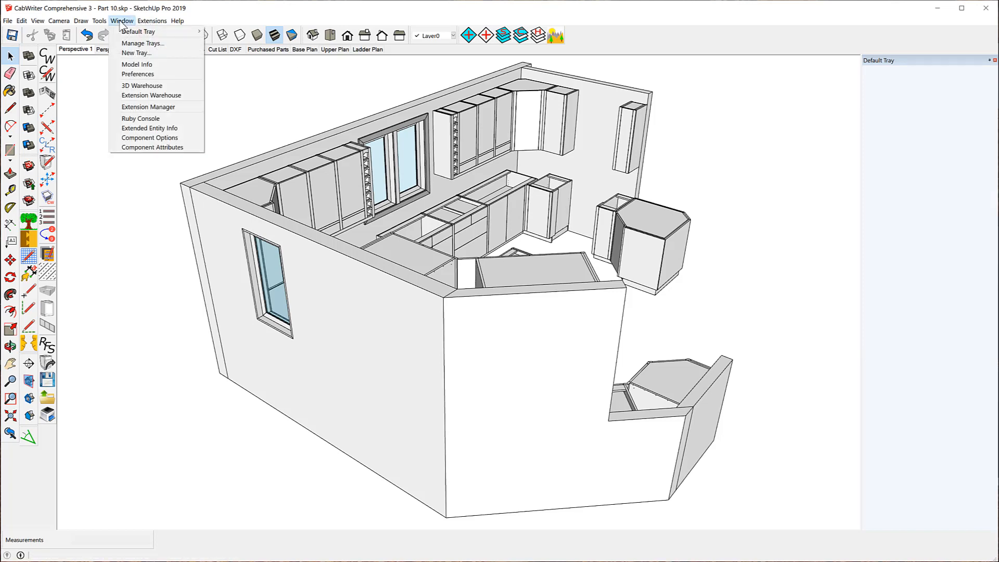
mouse_move(137, 32)
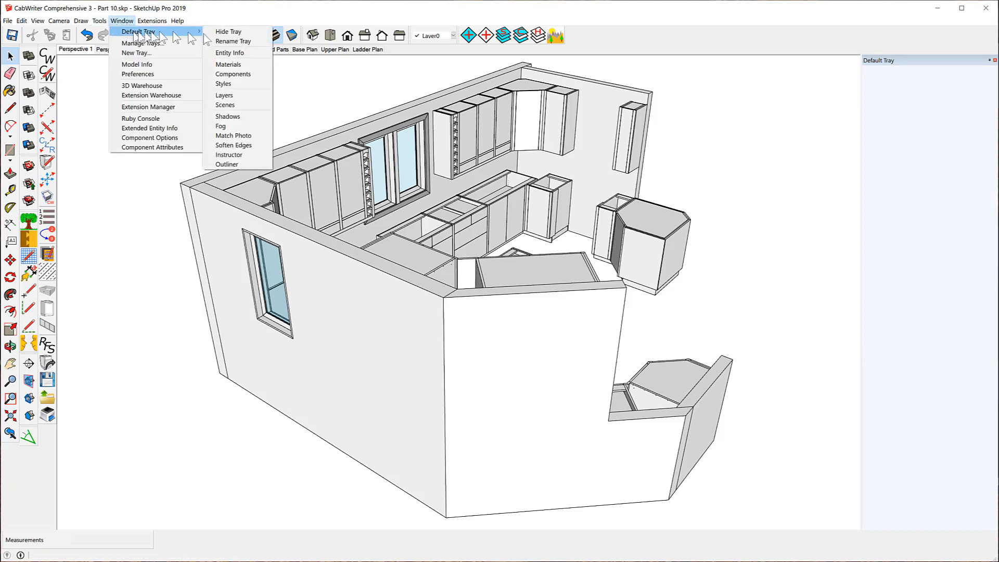
click(233, 96)
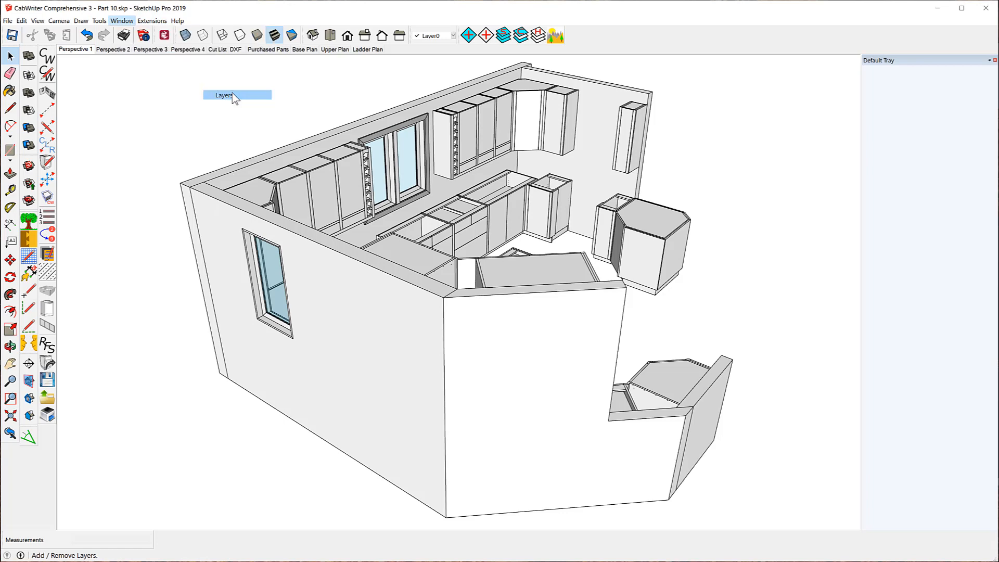
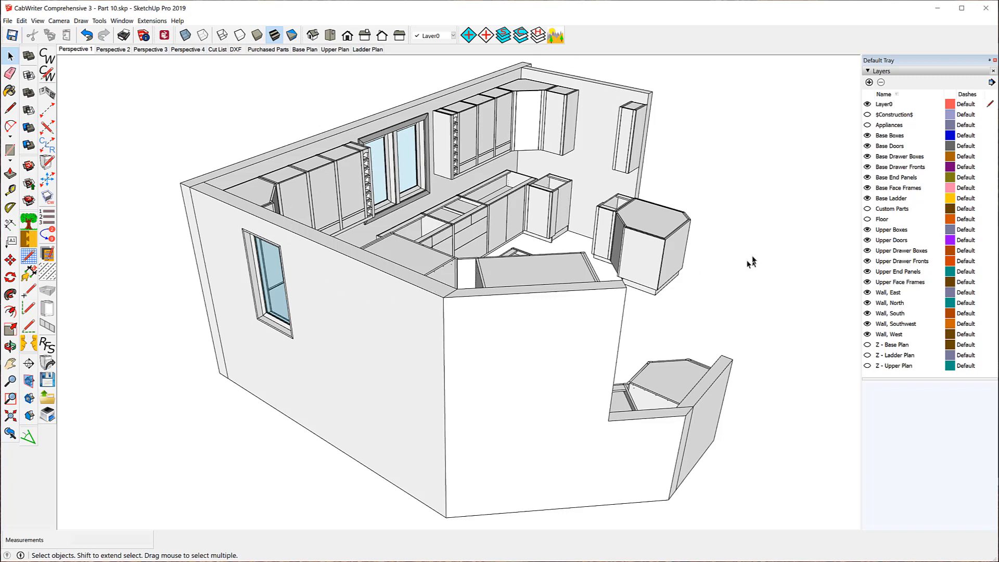
- Make the Appliances, Custom Parts and Floor layers visible in the Perspective 1 view
click(867, 125)
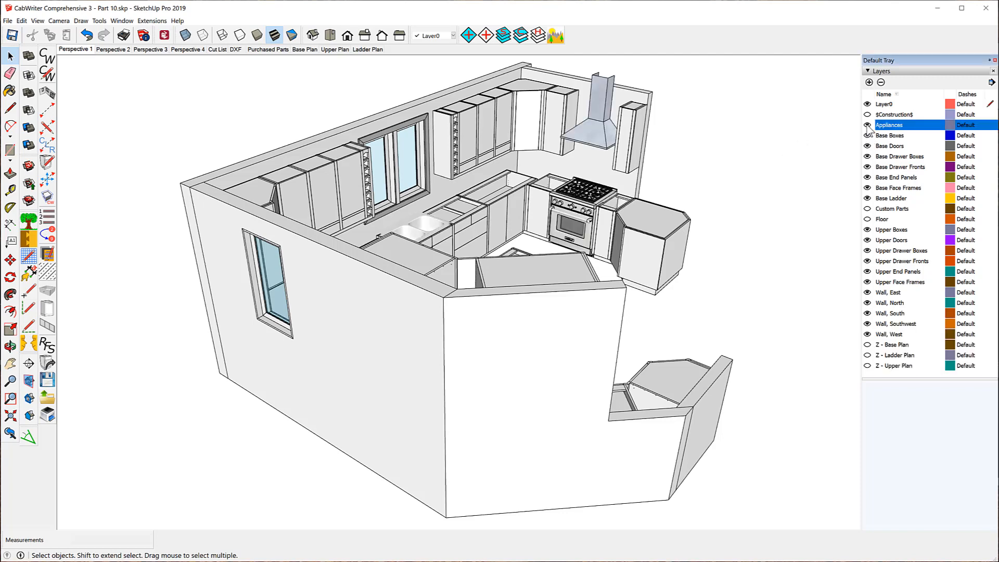
click(867, 209)
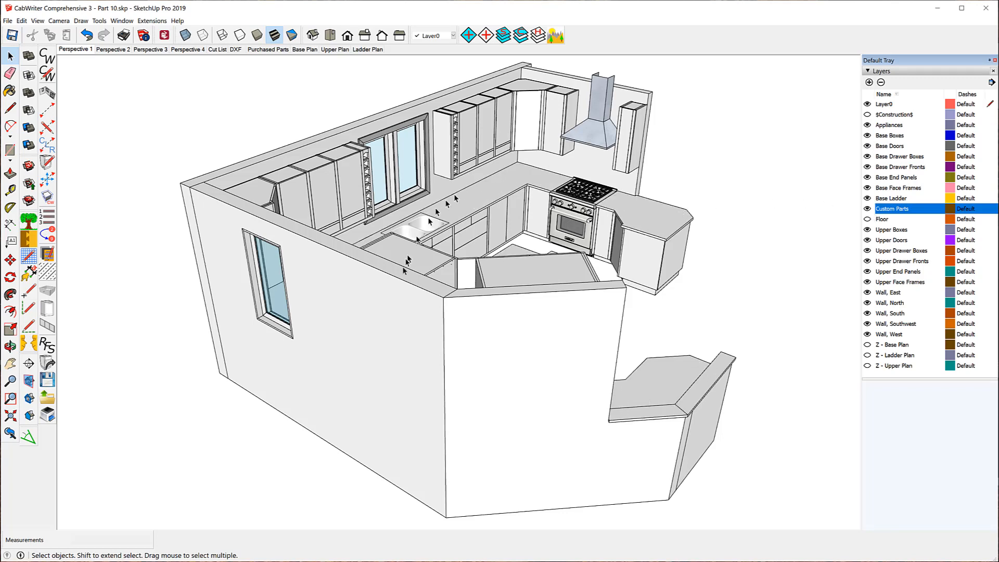
click(867, 219)
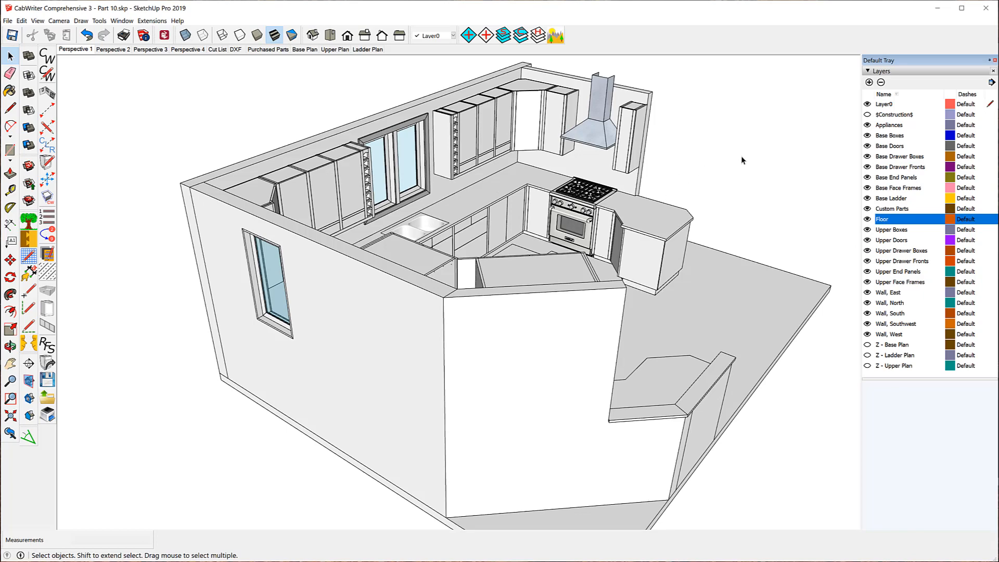
middle_drag(741, 155, 592, 150)
key(space)
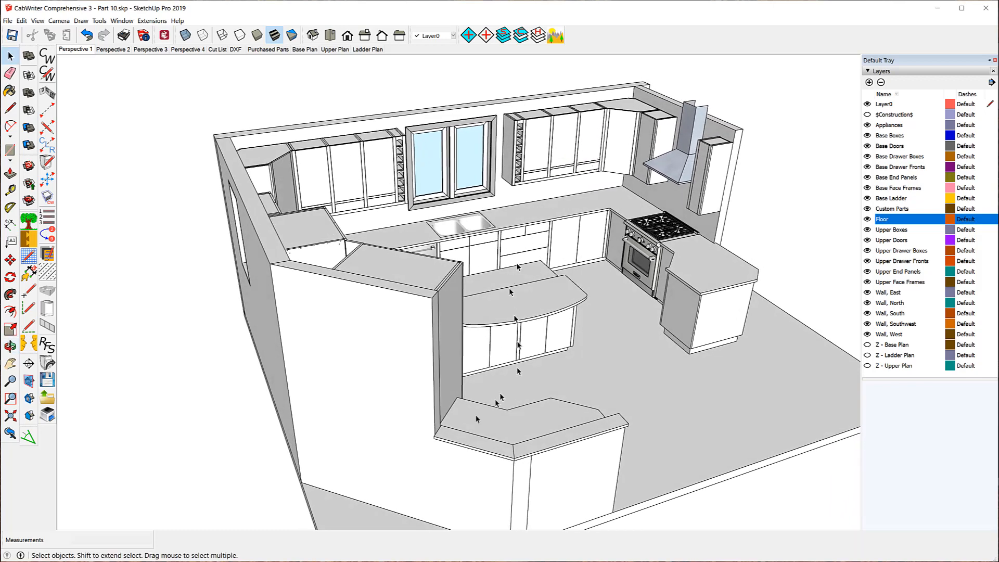
click(10, 415)
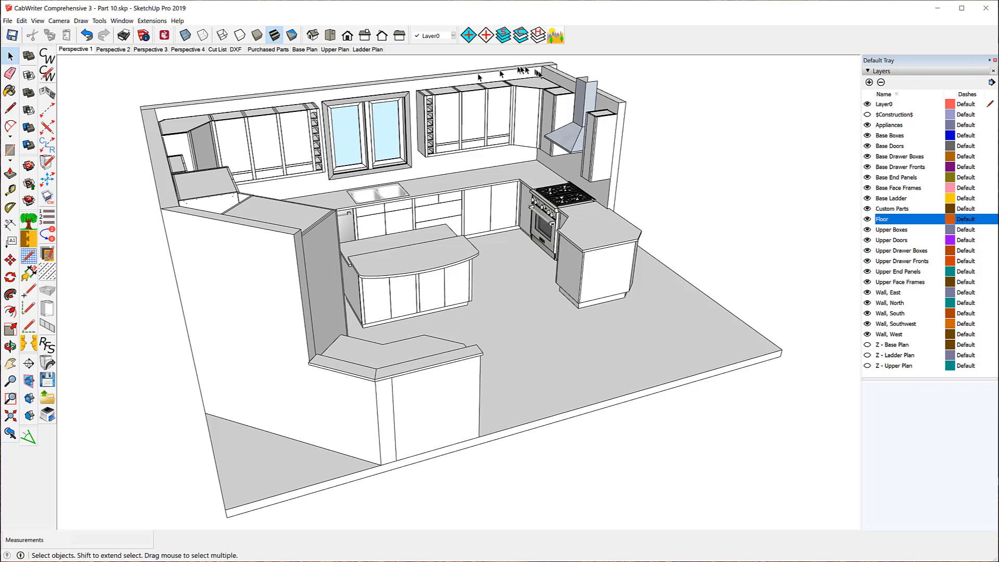
click(72, 50)
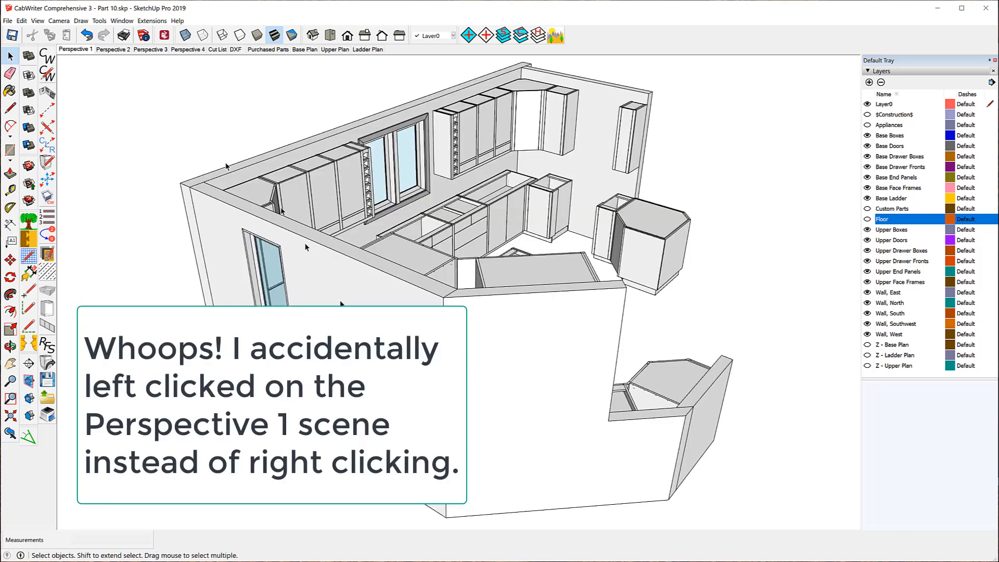
- Rename the Perspective 1 scene as NE Perspective and make the Appliances, Custom Parts and Floor layers visible
right_click(73, 50)
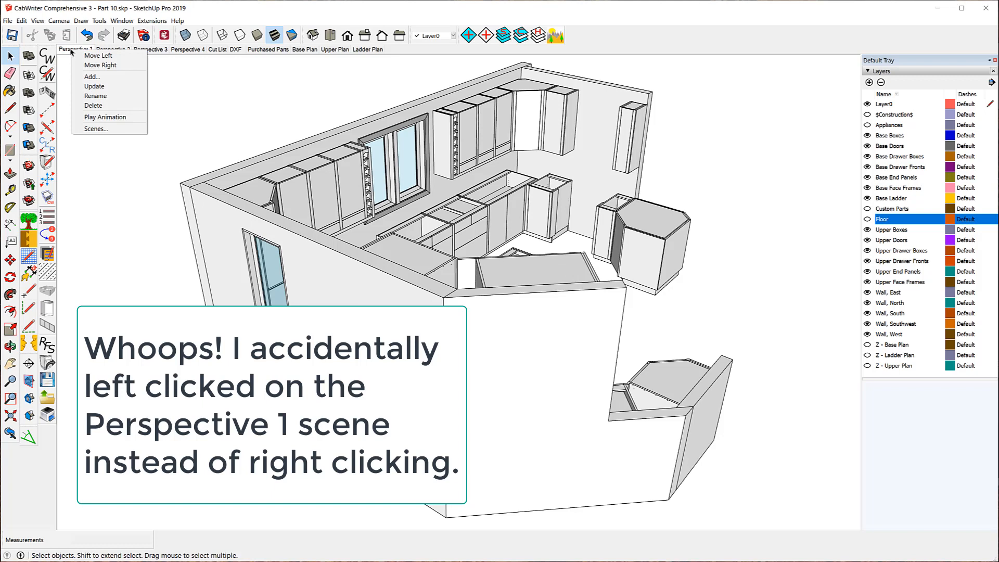
click(104, 106)
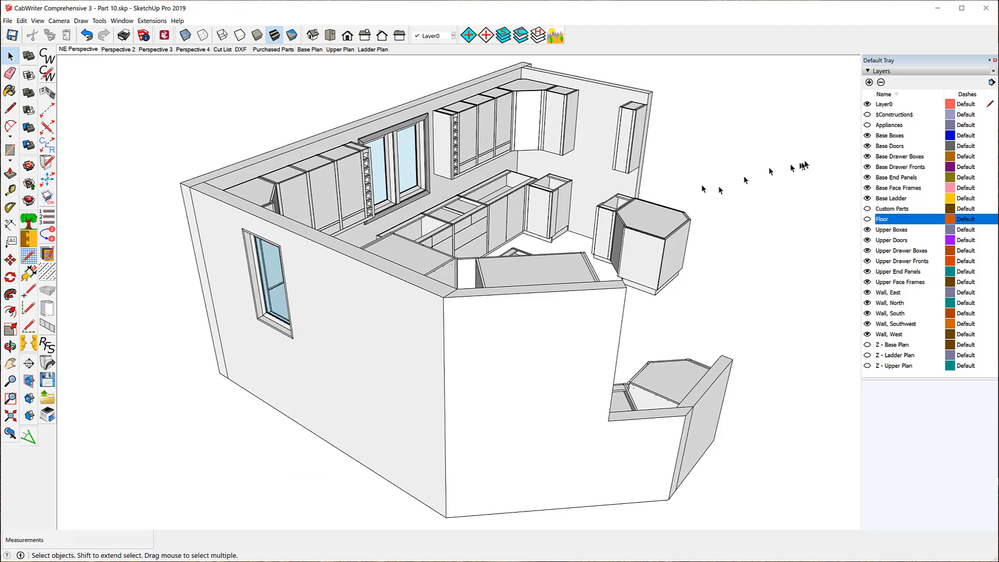
click(866, 125)
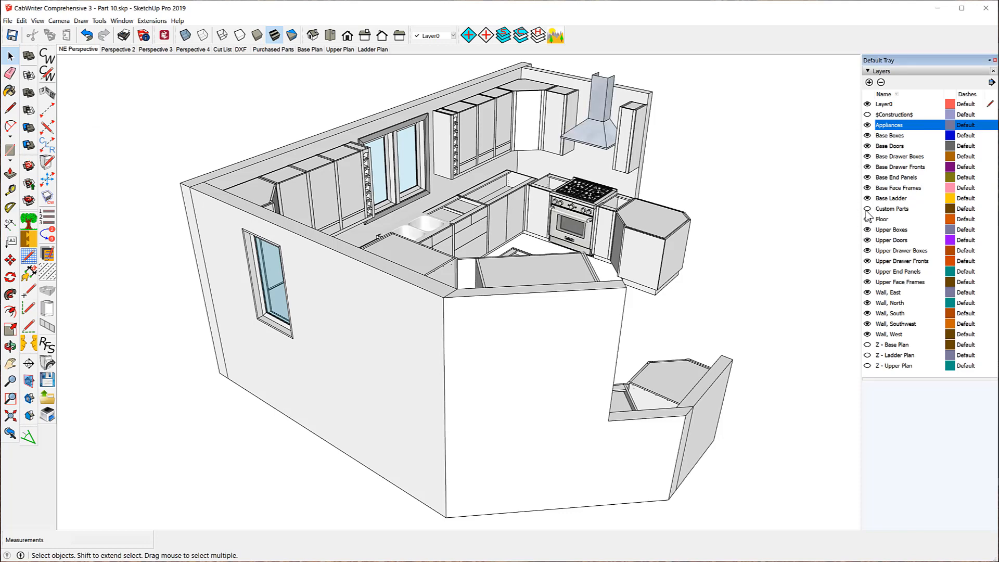
click(867, 219)
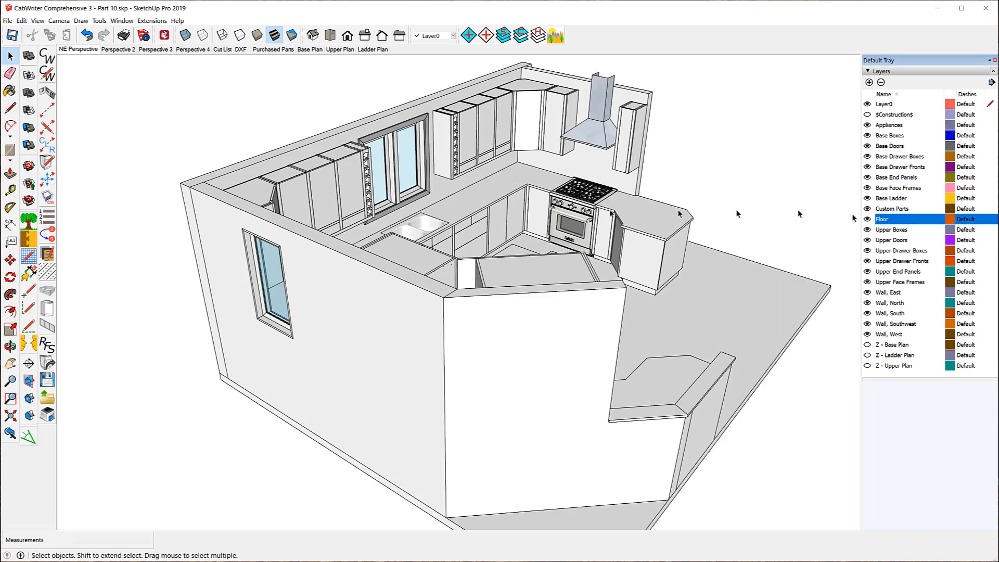
- Orient the model to look into the kitchen's open side, fit it to the window, and update the NE Perspective scene
middle_drag(614, 163, 467, 180)
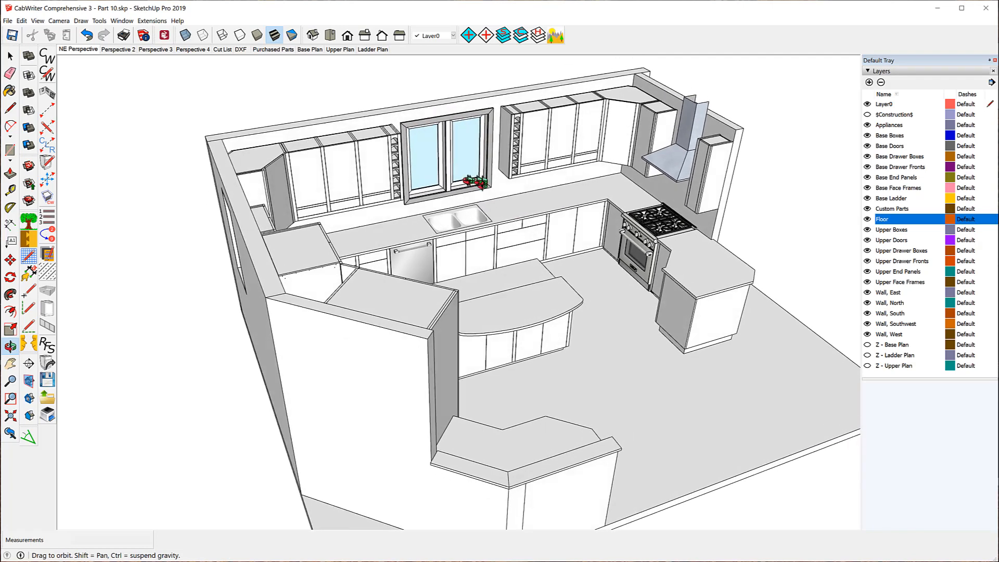
key(space)
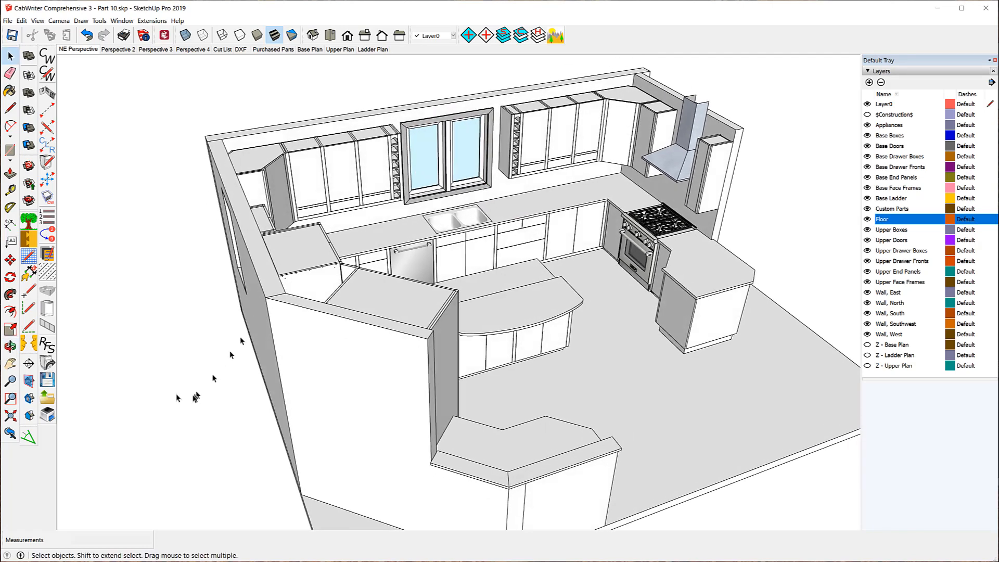
click(10, 416)
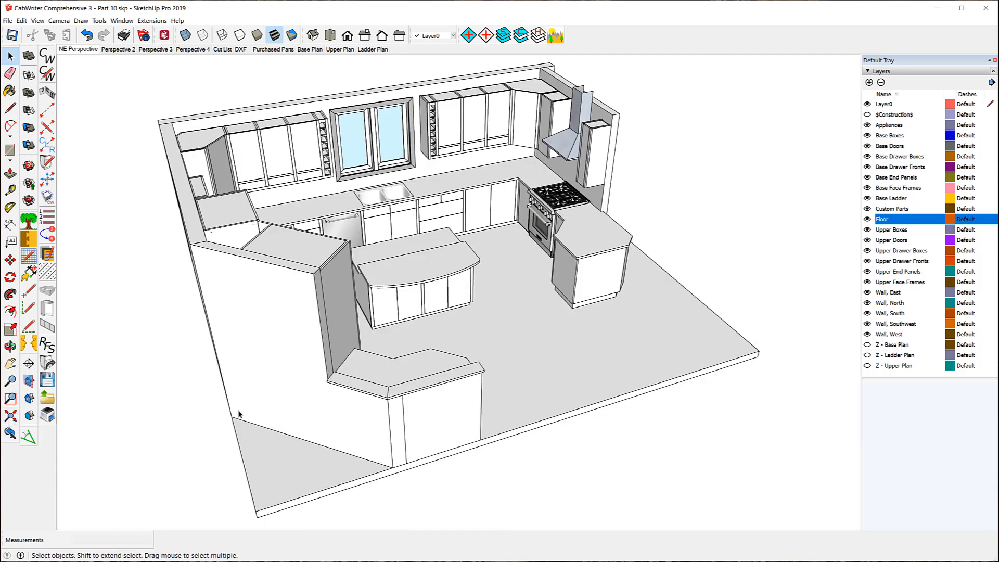
right_click(81, 49)
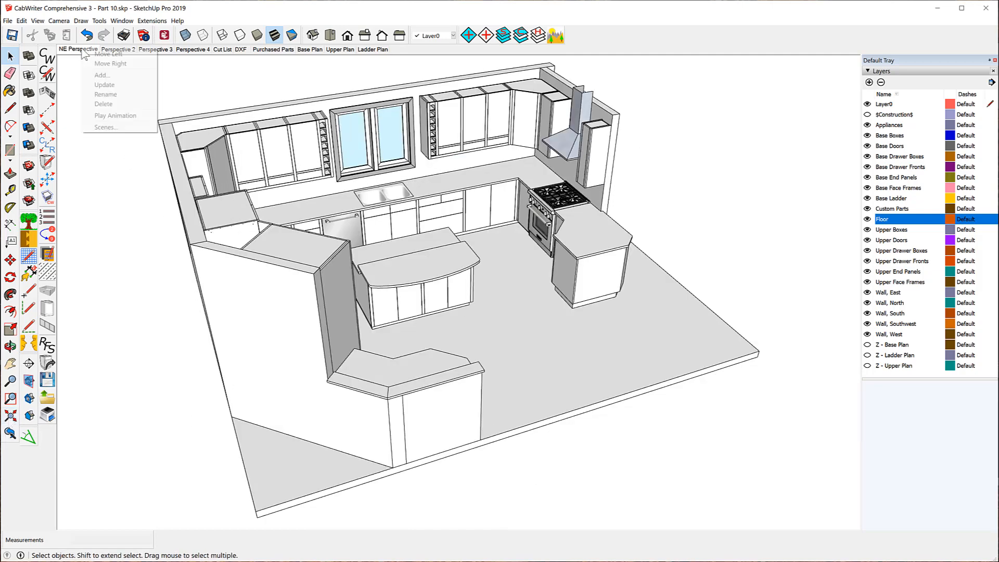
click(103, 86)
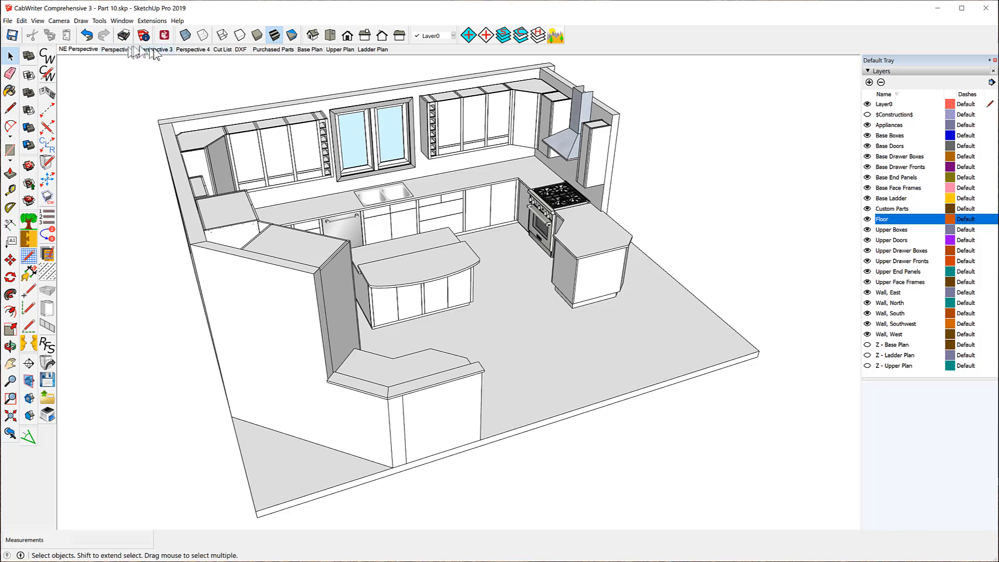
- Review the Perspective 4 and Cut List scenes, ending on Cut List
click(197, 50)
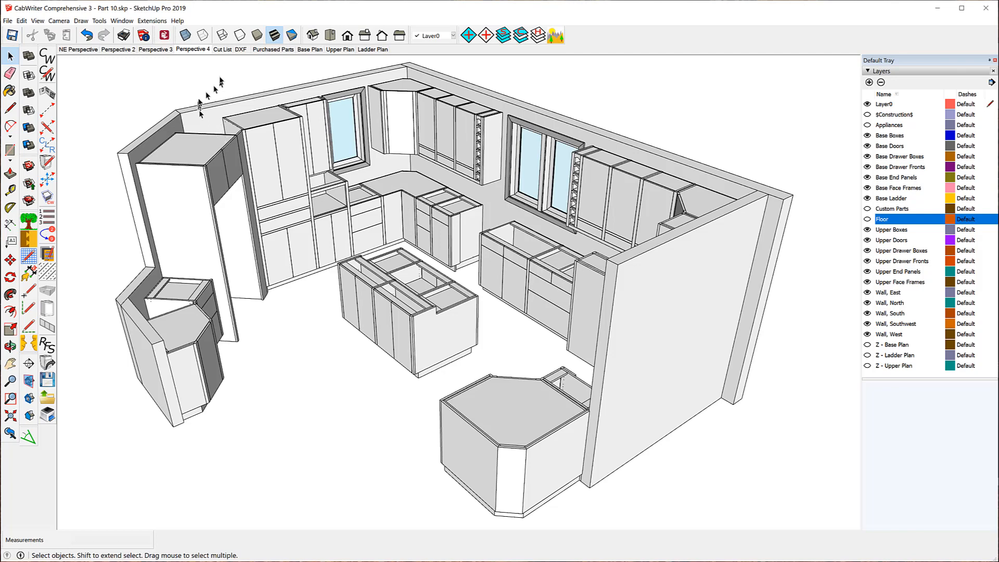
click(223, 50)
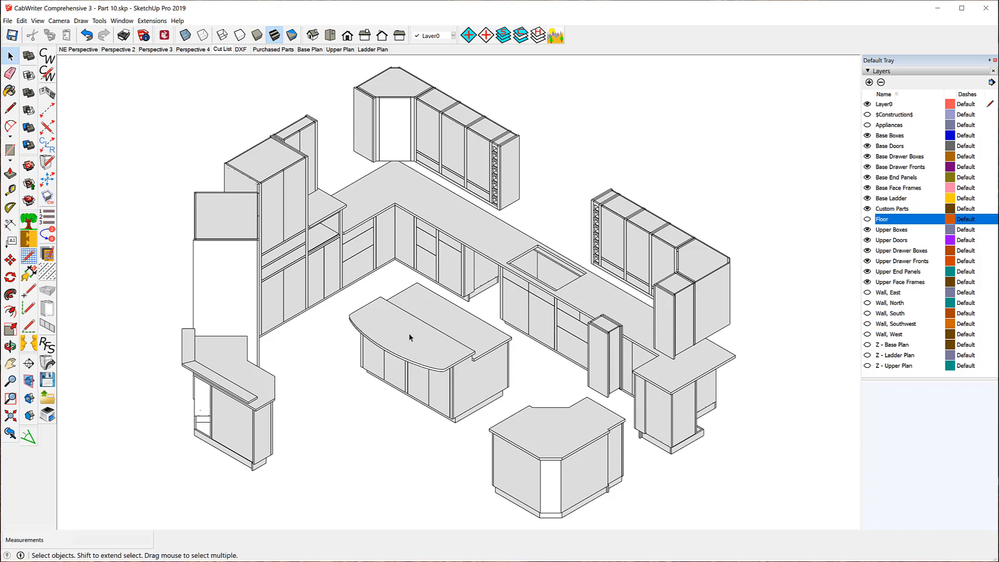
- Add the Entity Info section to the default tray and select the island's curved top
click(122, 21)
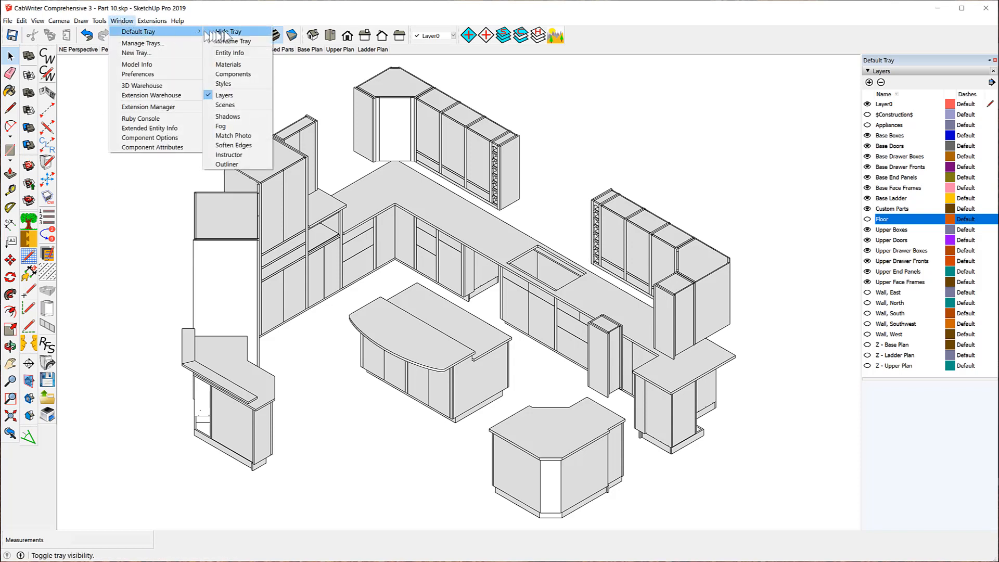
mouse_move(145, 21)
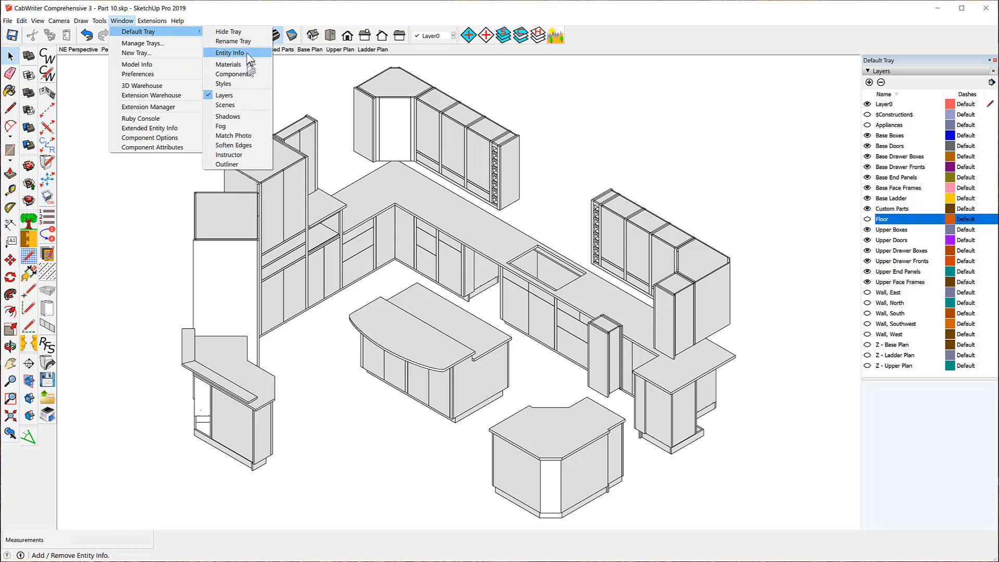
click(249, 58)
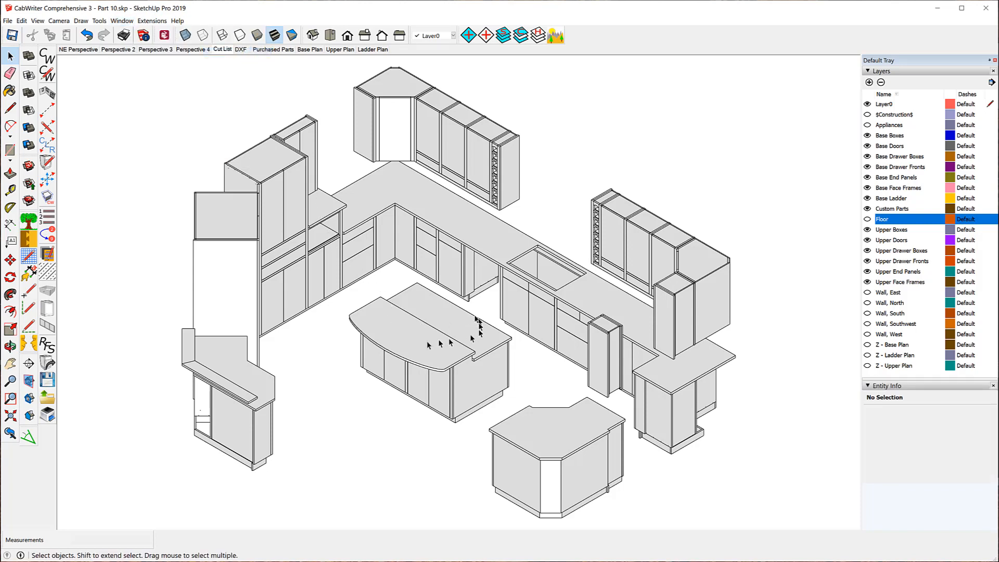
click(410, 350)
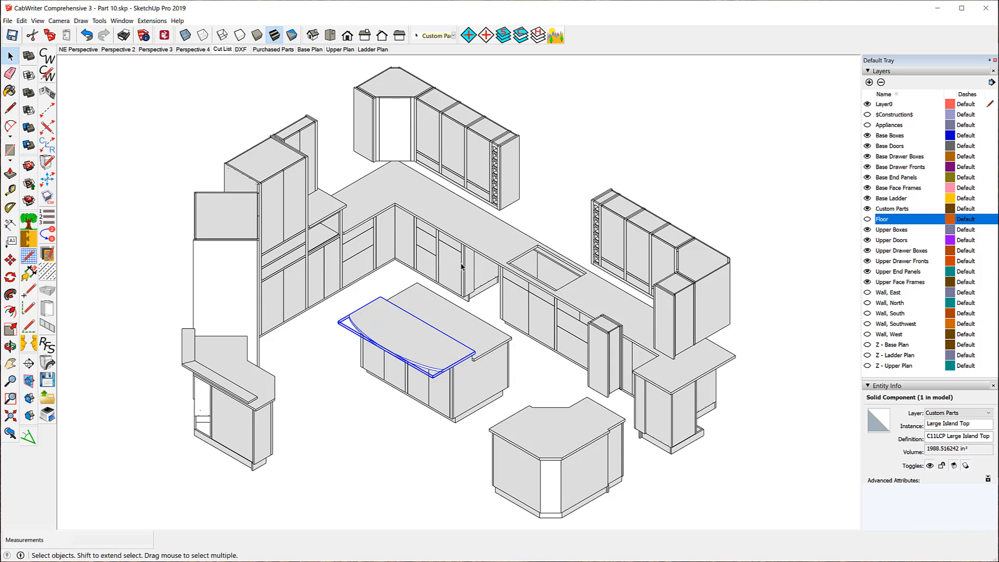
- Examine the island top's extended entity attributes, including its Other Items and CabWriter Protected options, and show the DXF scene
click(122, 20)
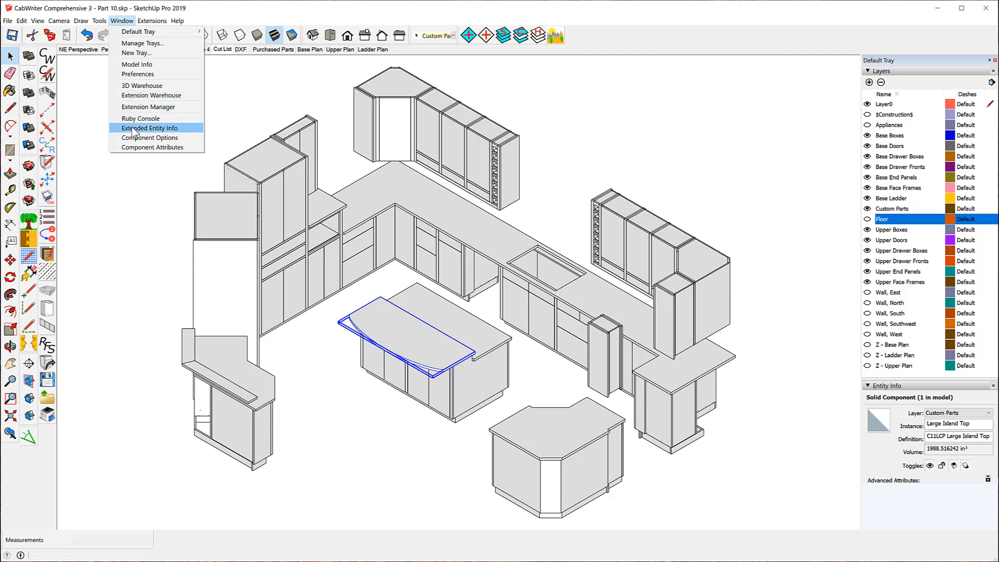
click(134, 128)
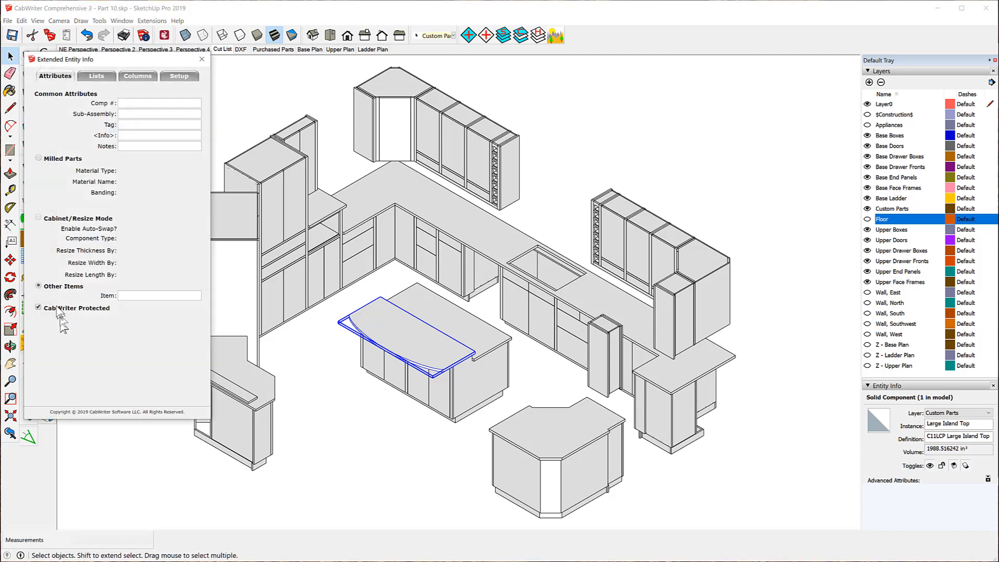
click(39, 286)
click(201, 59)
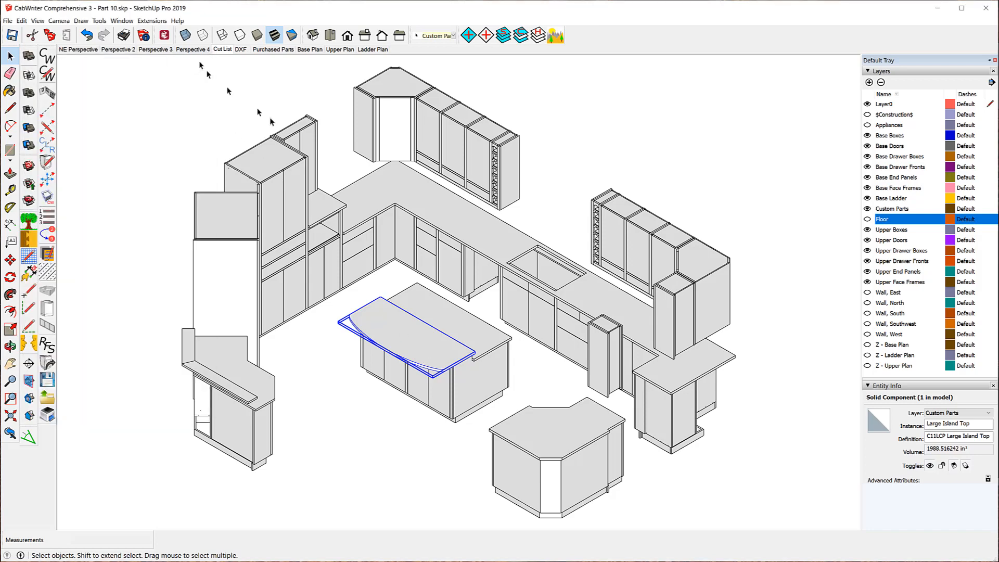
click(241, 50)
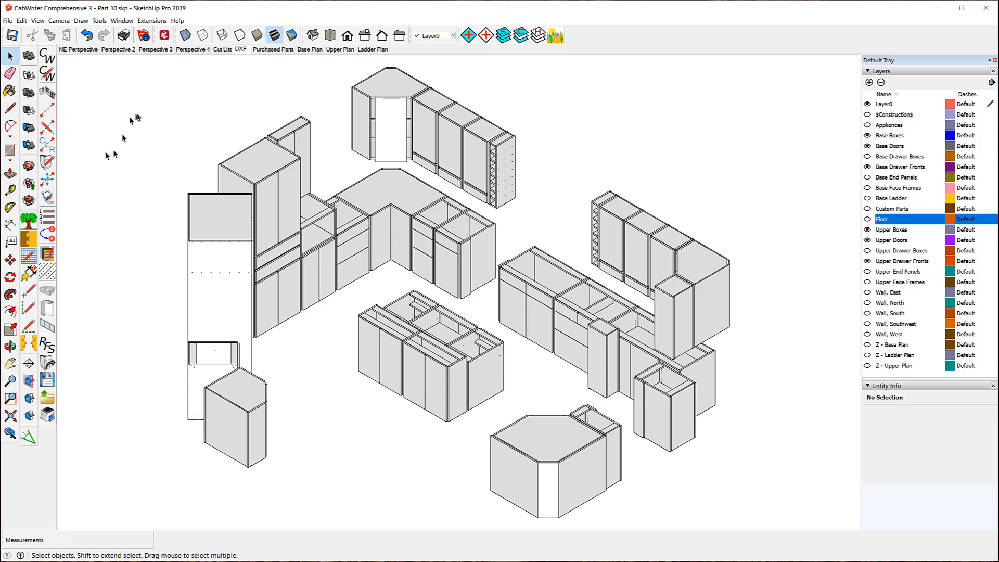
click(7, 20)
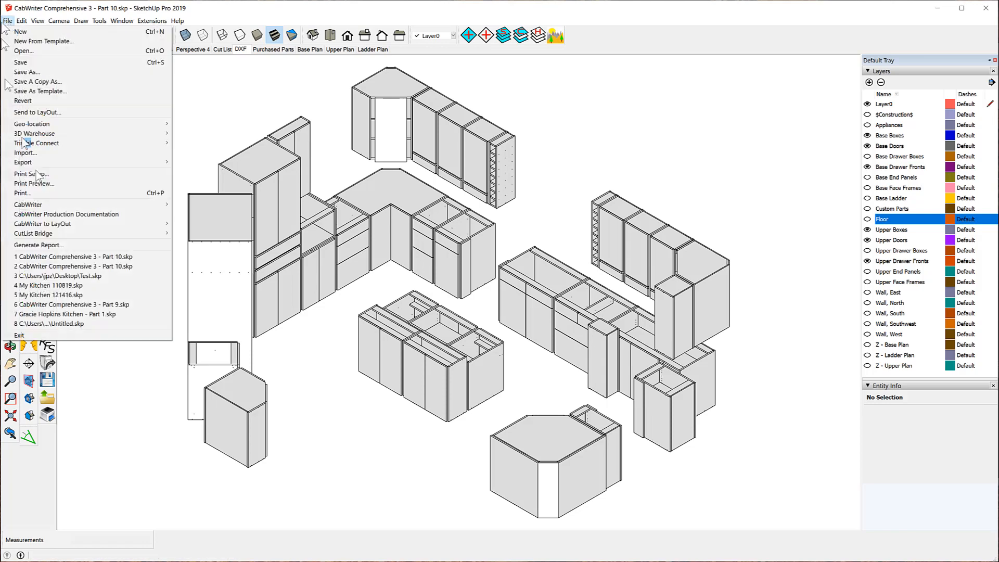
mouse_move(62, 203)
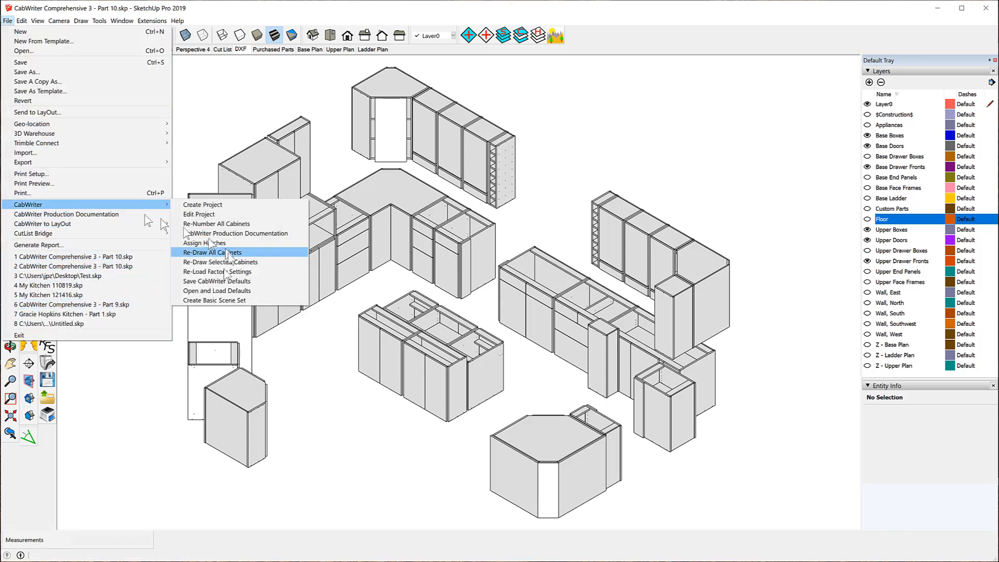
click(255, 301)
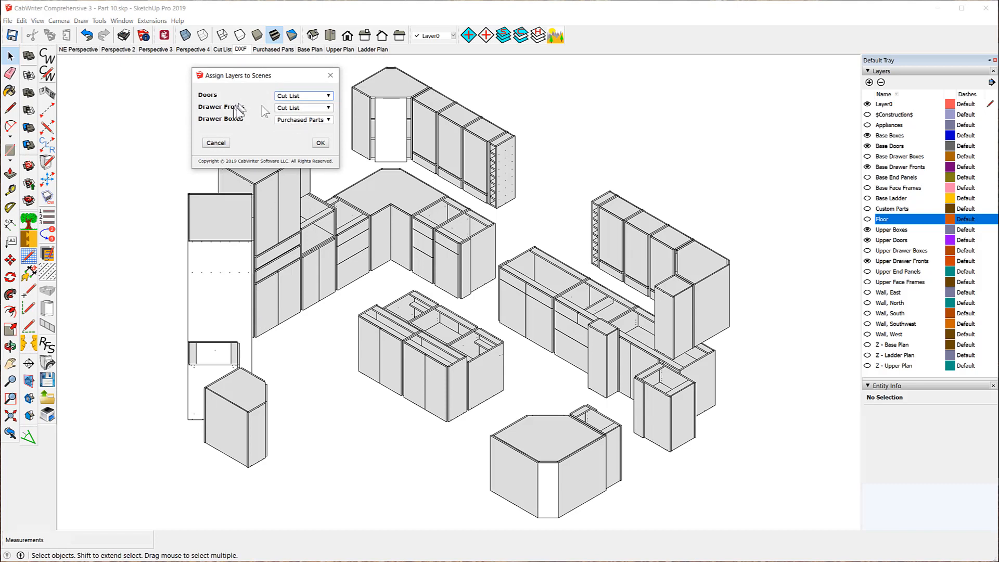
click(330, 97)
click(328, 107)
click(327, 108)
click(290, 124)
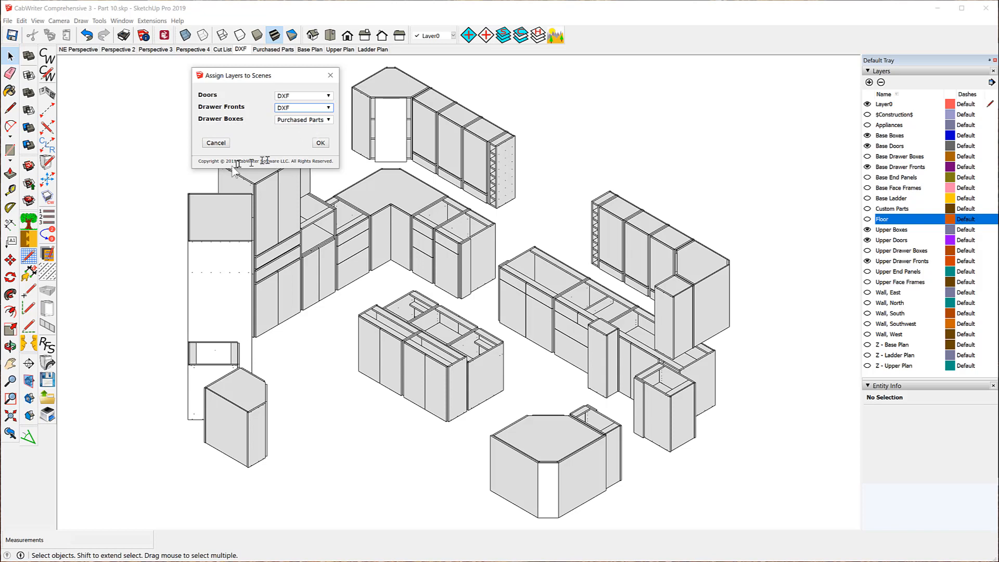
click(217, 144)
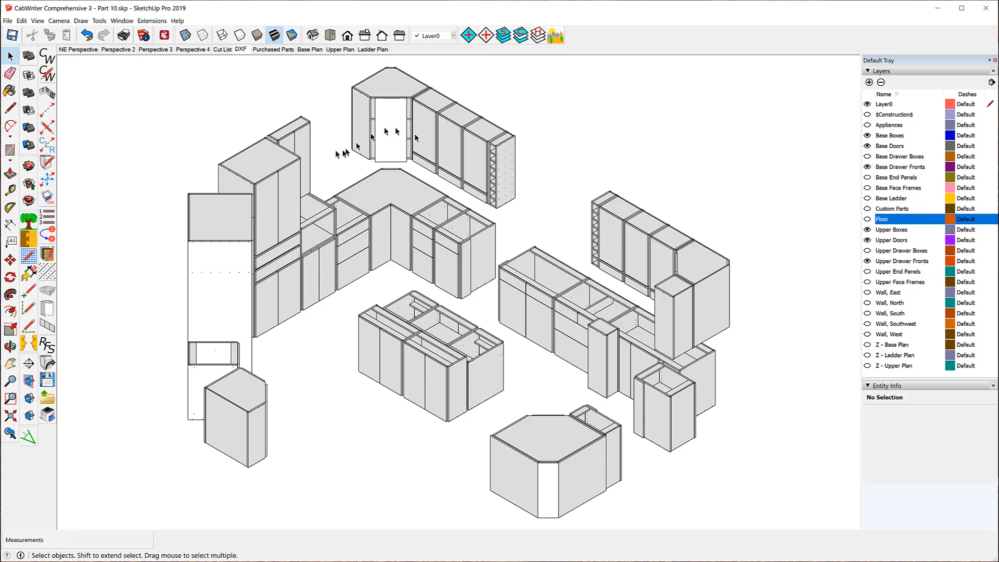
- Review the Purchased Parts and Base Plan scenes, ending on Base Plan
click(274, 50)
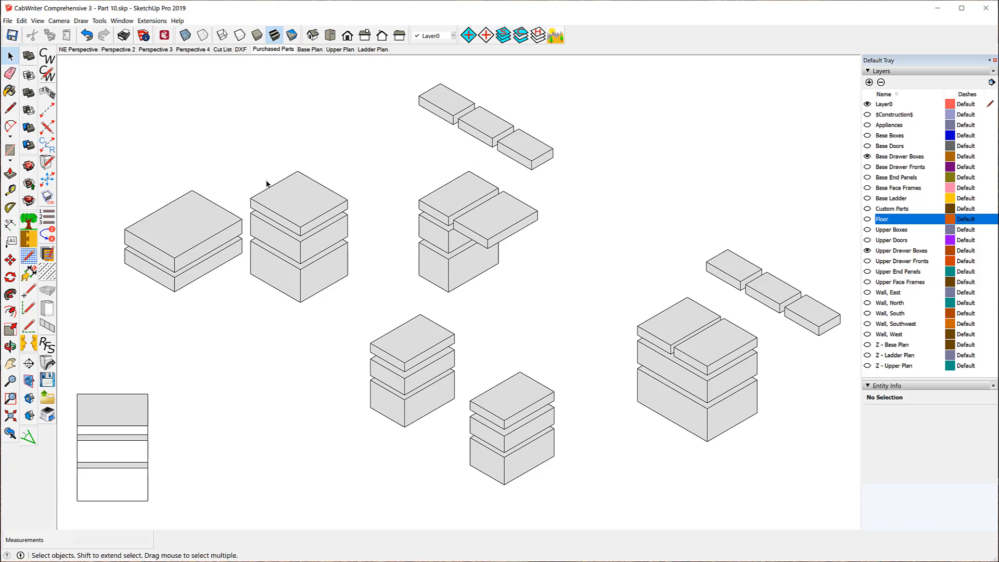
click(312, 49)
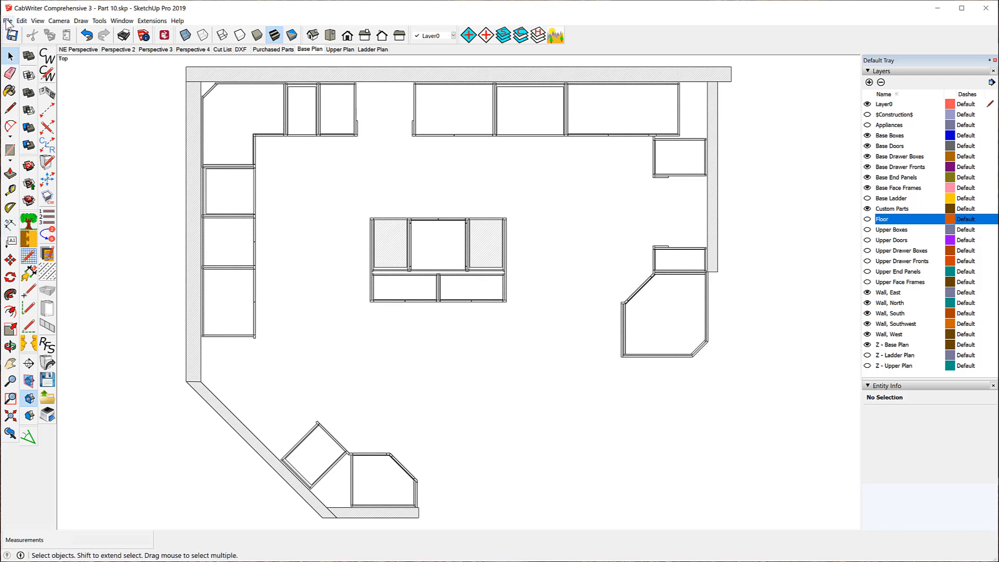
- Check the material and hatch assignments in the CabWriter settings and examine the hatching on the base plan's cabinet parts
click(45, 74)
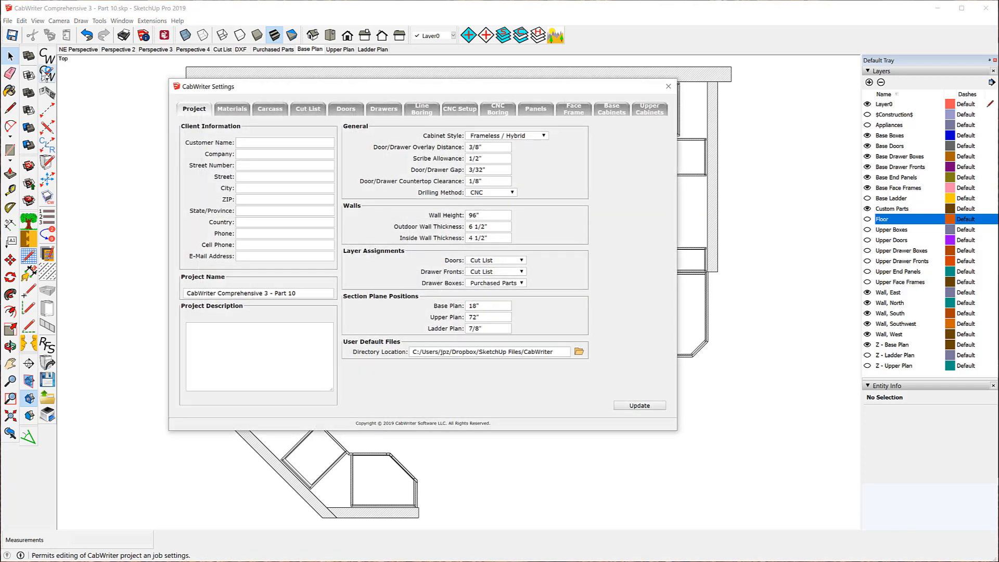
click(227, 108)
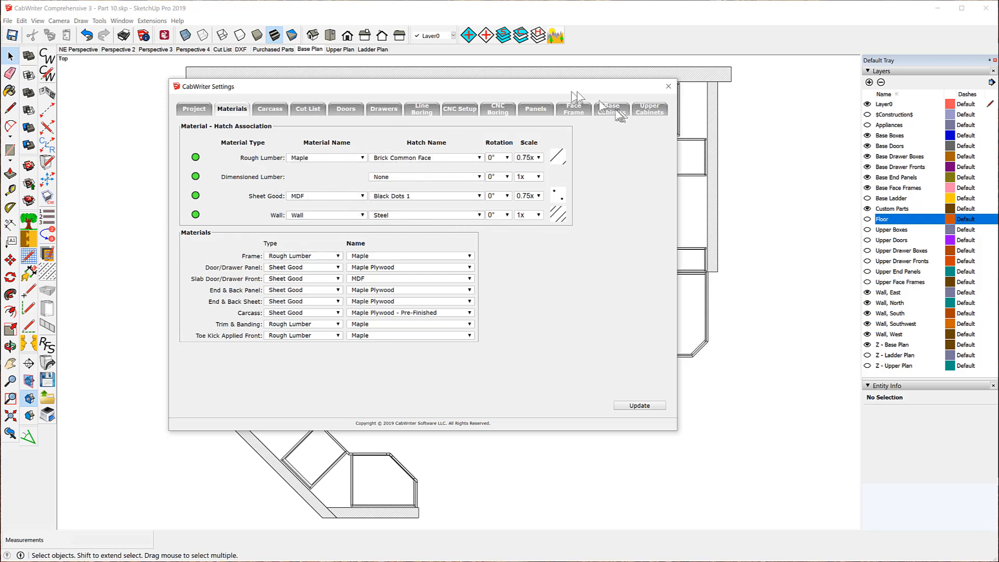
click(668, 88)
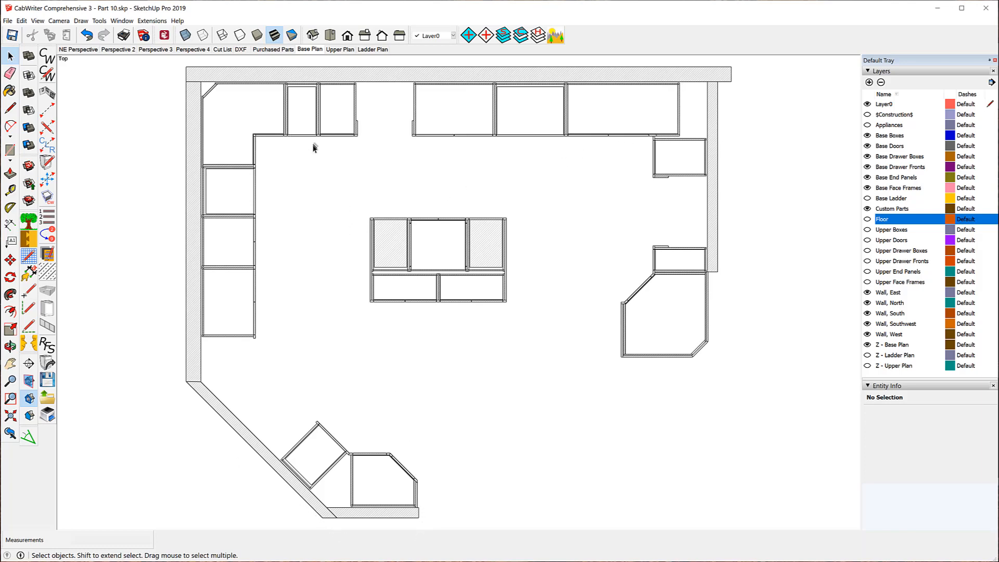
scroll(341, 151, up, 5)
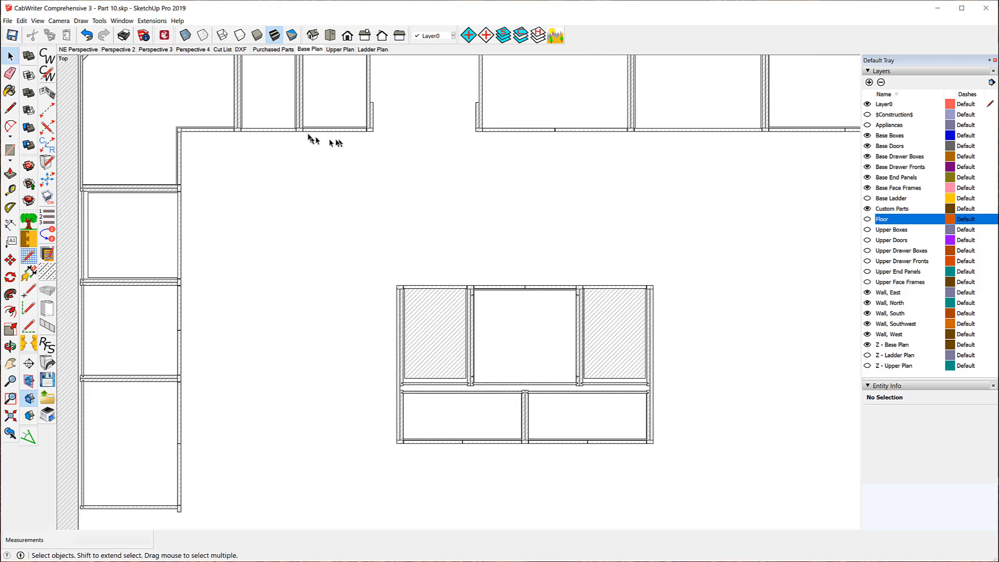
scroll(281, 118, up, 5)
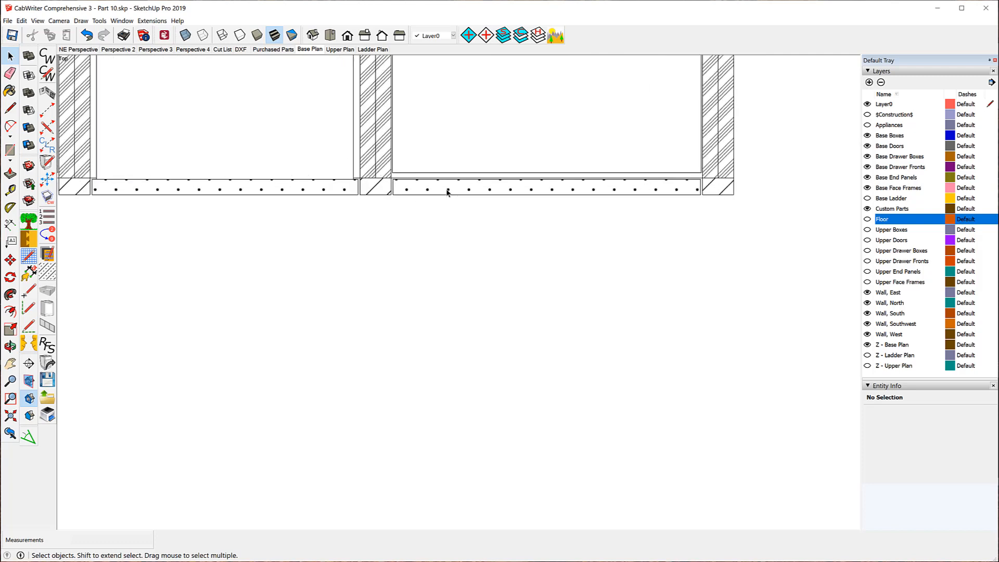
scroll(442, 300, down, 5)
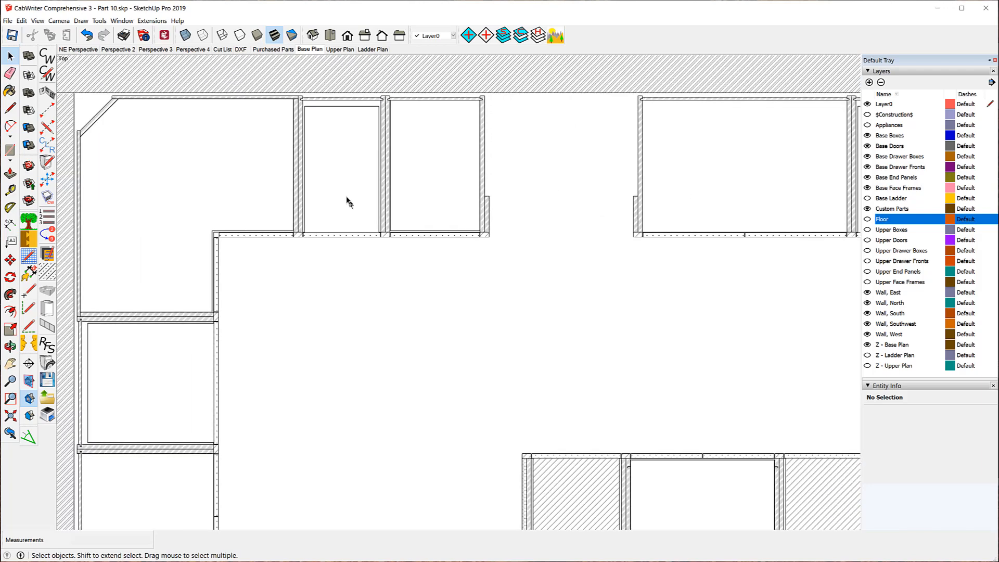
- Examine the wall hatching and base cabinet section cuts in the Base Plan scene, and restore the scene's saved view
scroll(347, 200, down, 2)
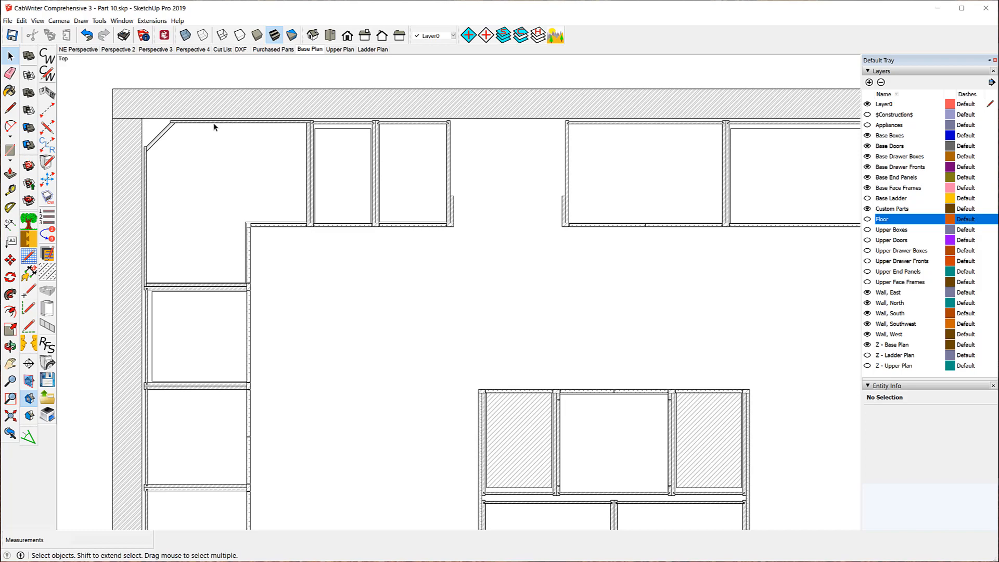
scroll(214, 121, up, 4)
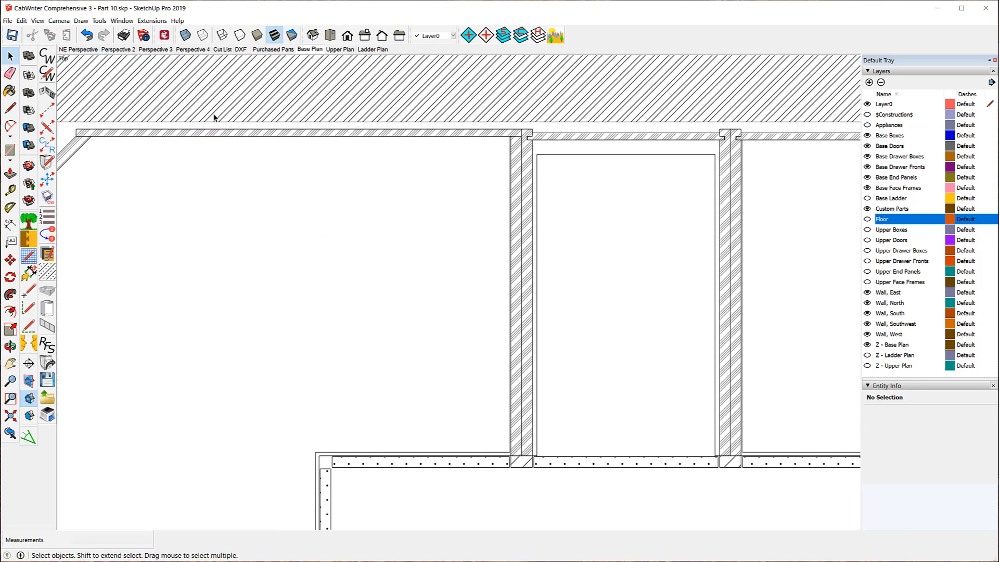
scroll(210, 114, down, 5)
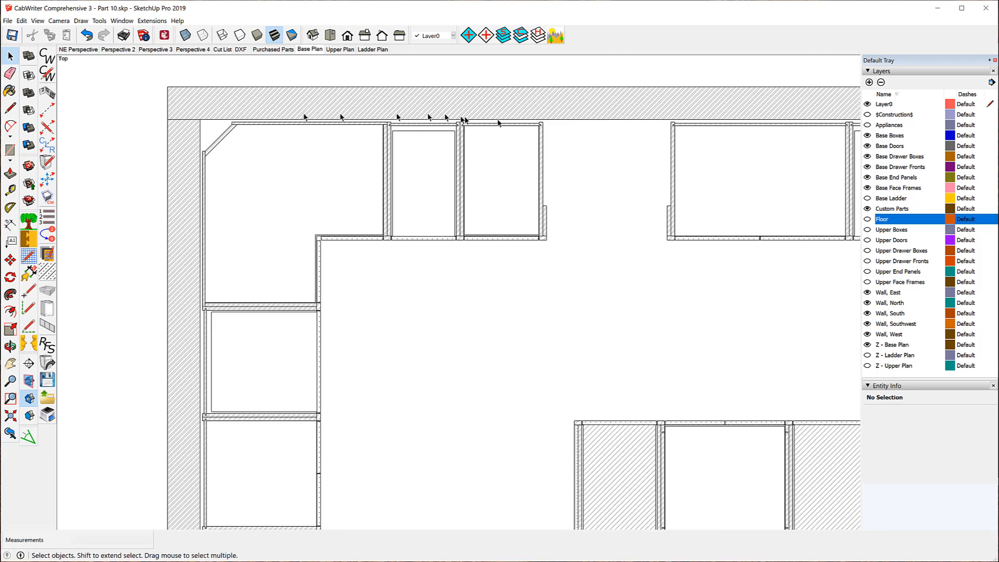
scroll(149, 133, down, 3)
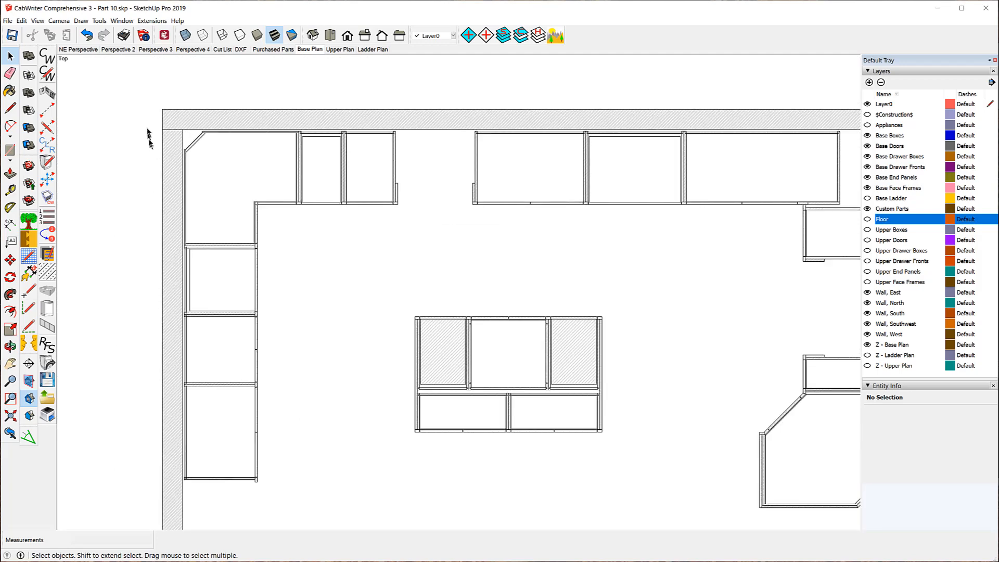
click(313, 50)
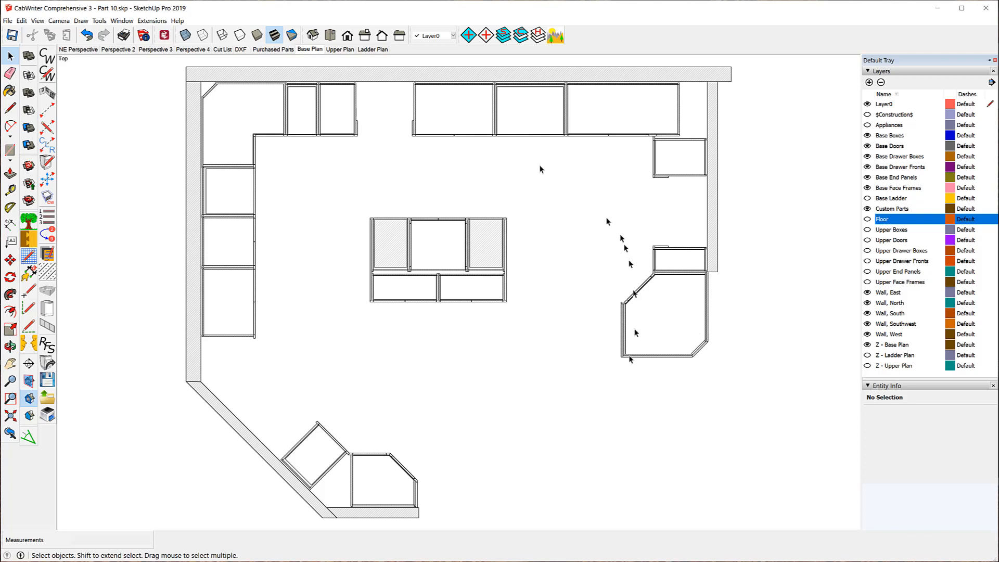
- Inspect the upper cabinet section cut beside the window in the Upper Plan scene, and restore its saved view
click(340, 50)
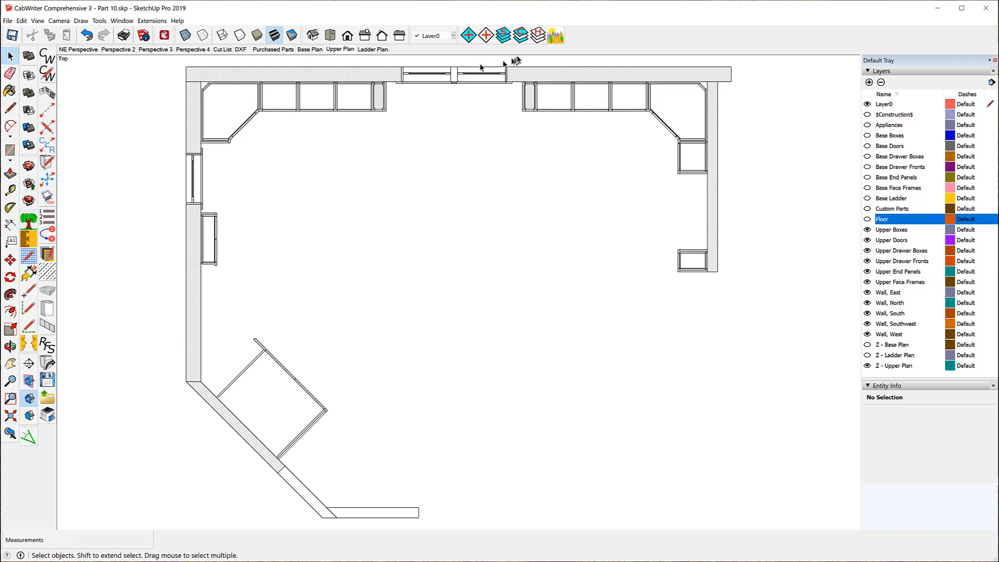
scroll(551, 73, up, 8)
scroll(520, 104, up, 2)
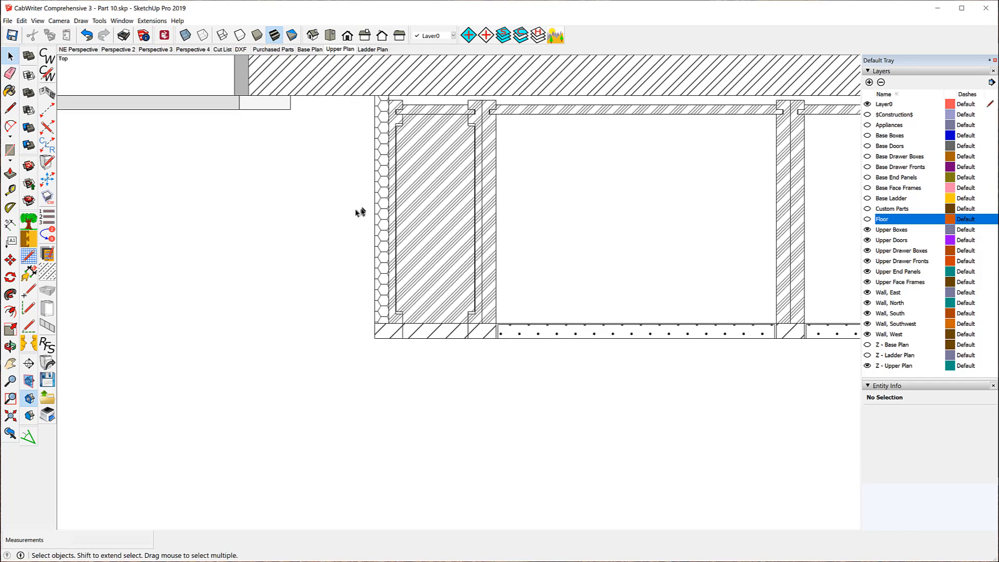
click(338, 50)
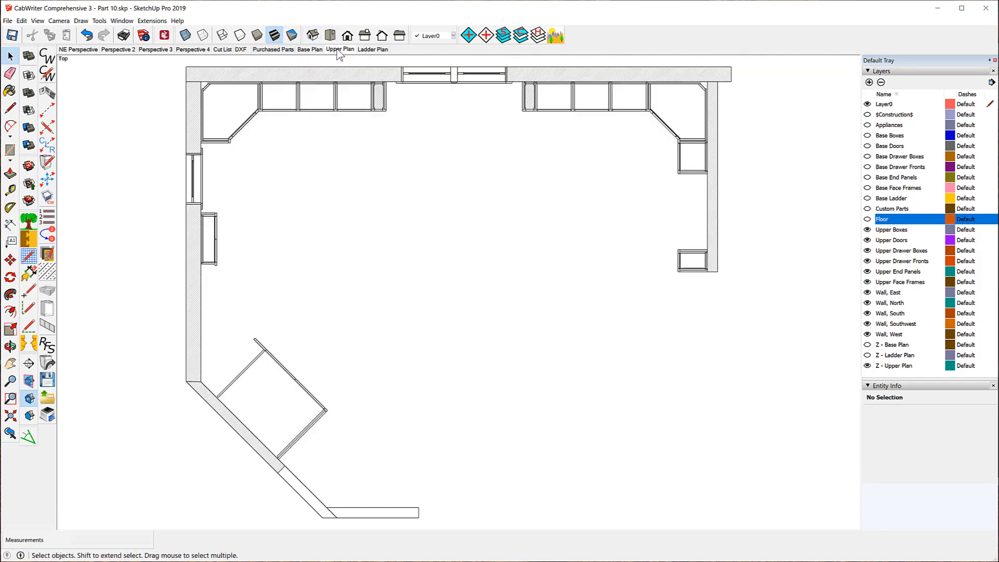
- Inspect the base ladder section cuts and their hatching in the Ladder Plan scene, and restore its saved view
click(371, 49)
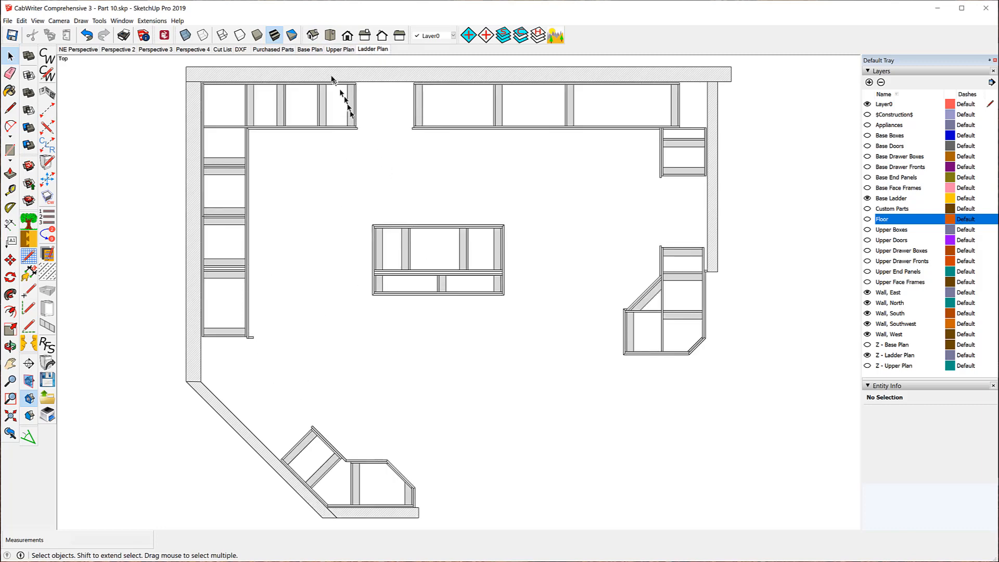
scroll(328, 76, up, 2)
scroll(294, 112, up, 3)
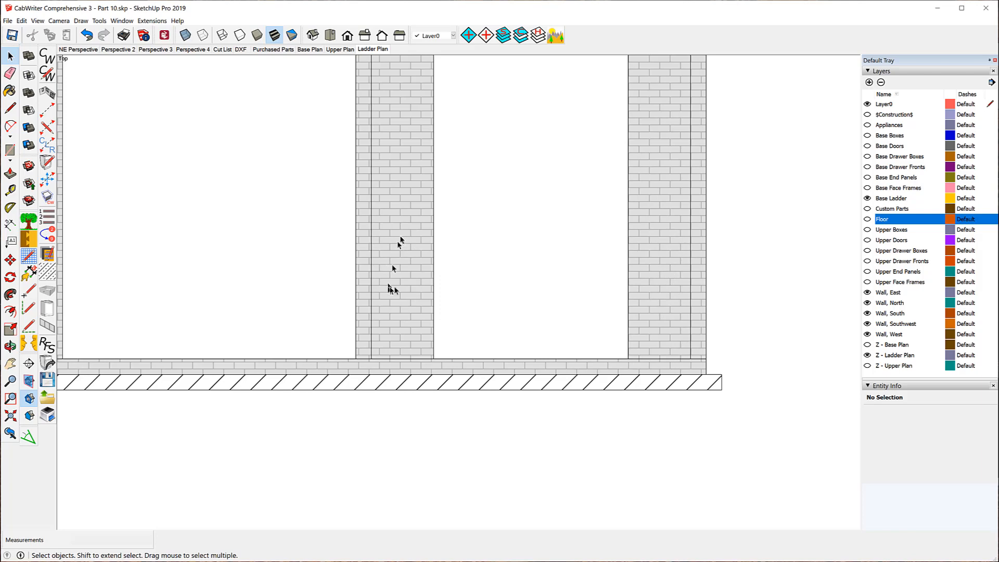
scroll(426, 312, down, 3)
scroll(373, 208, down, 8)
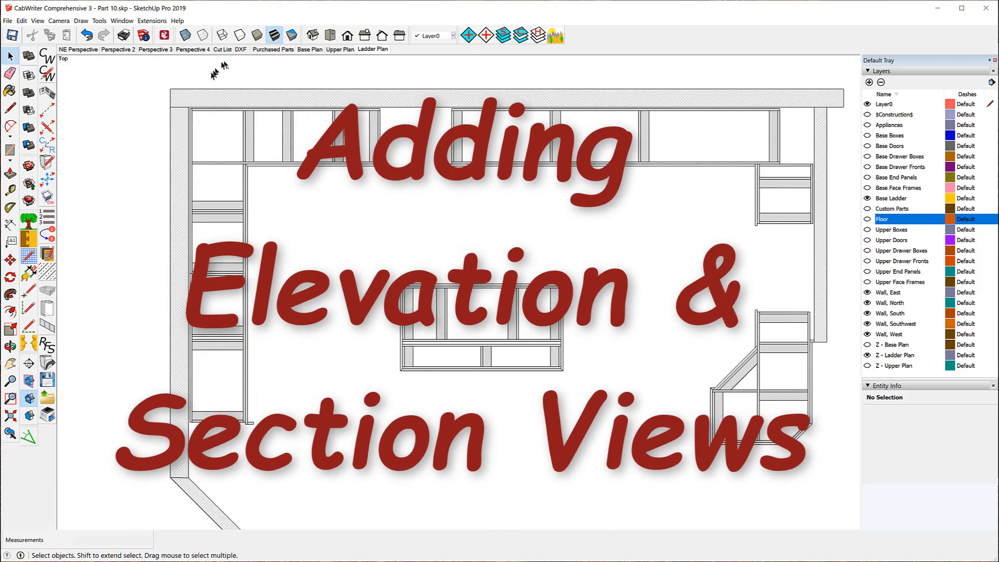
click(368, 50)
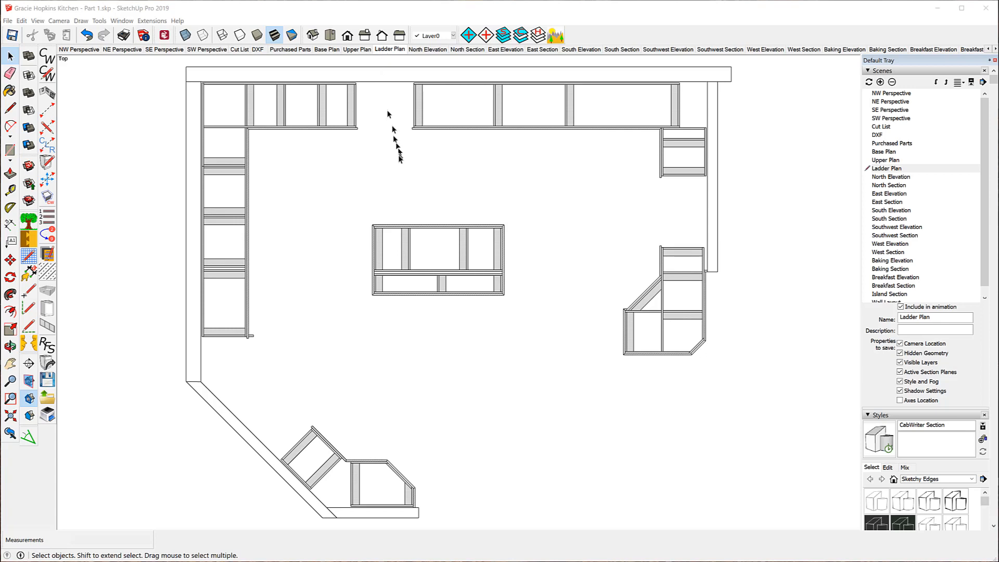
click(434, 51)
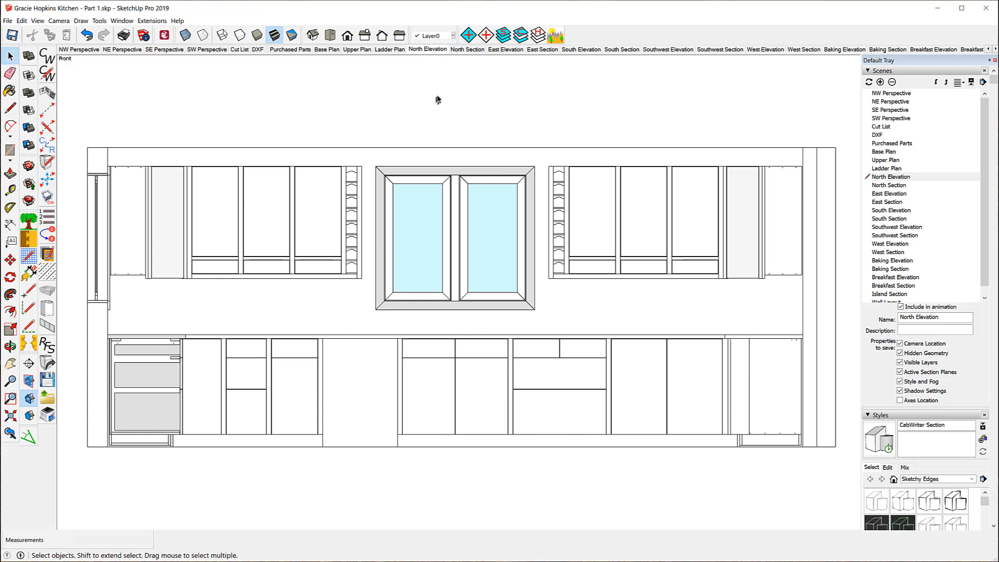
click(459, 50)
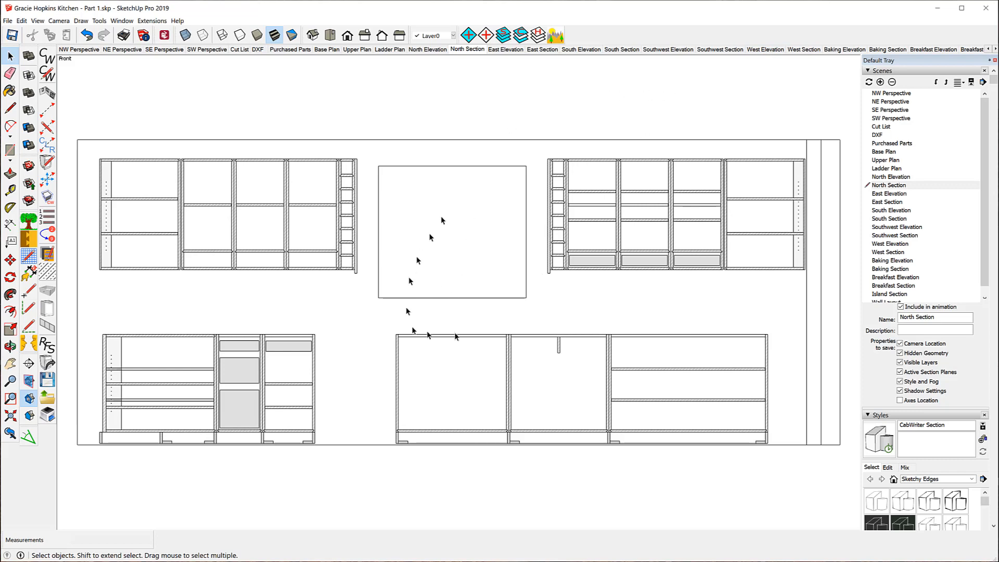
click(832, 50)
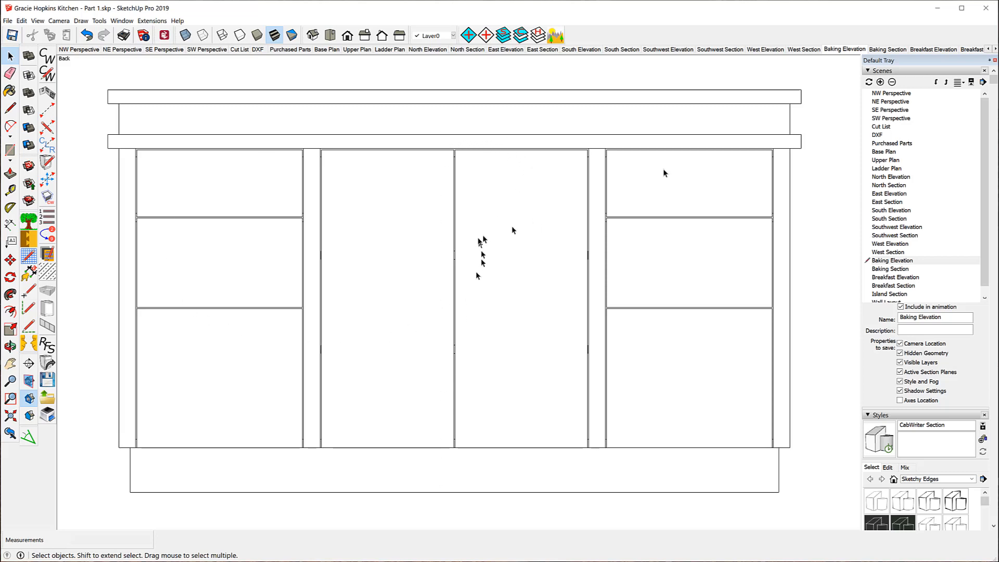
click(874, 49)
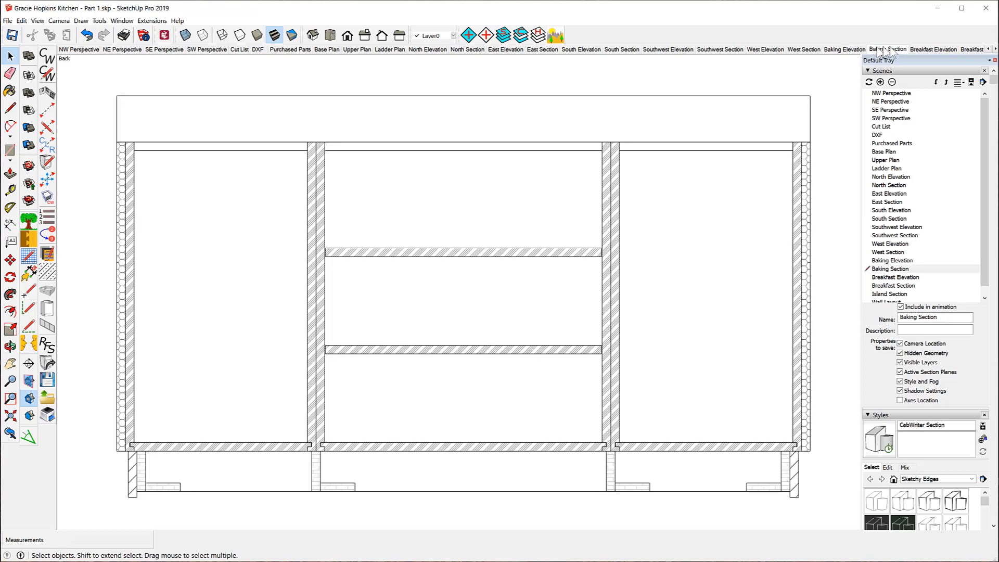
click(925, 50)
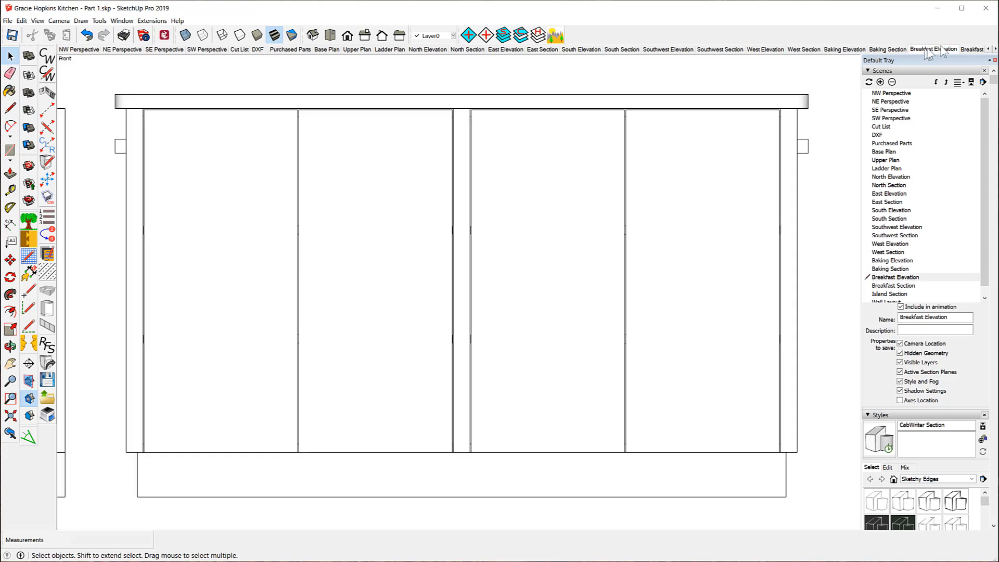
click(974, 50)
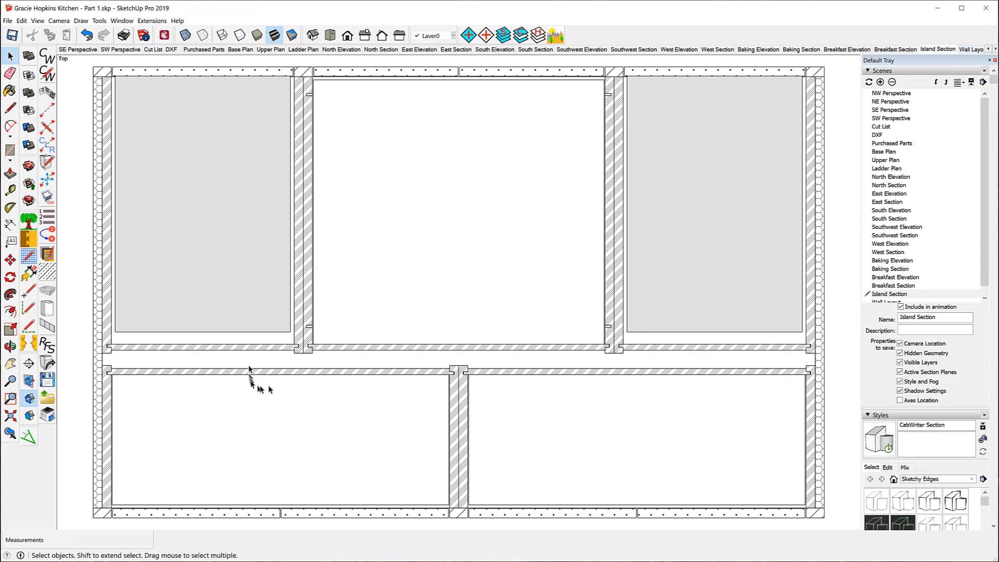
click(995, 49)
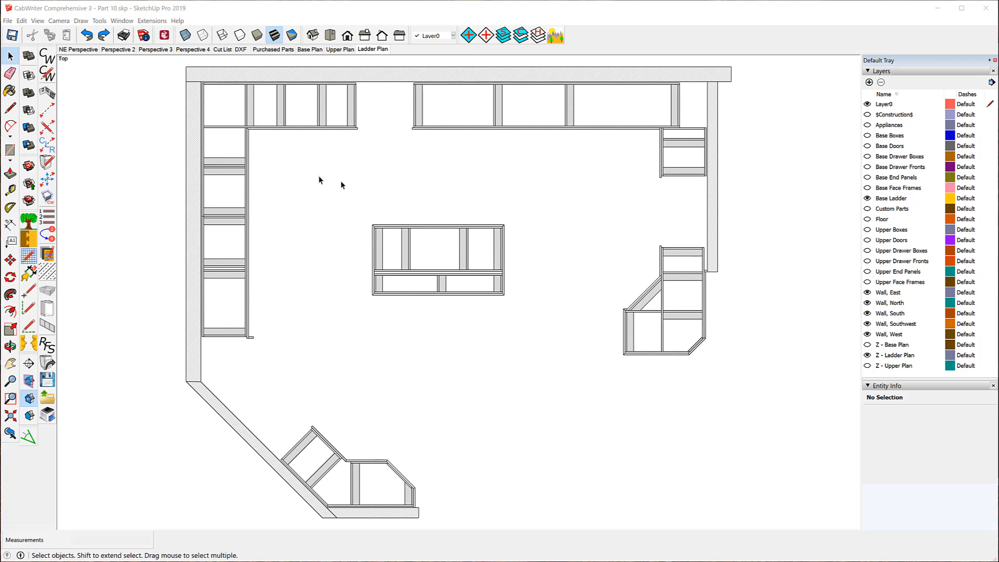
- In the NE Perspective scene of the Part 10 model, hide the Floor layer and place a section plane on the north wall's upper cabinet fronts
click(78, 50)
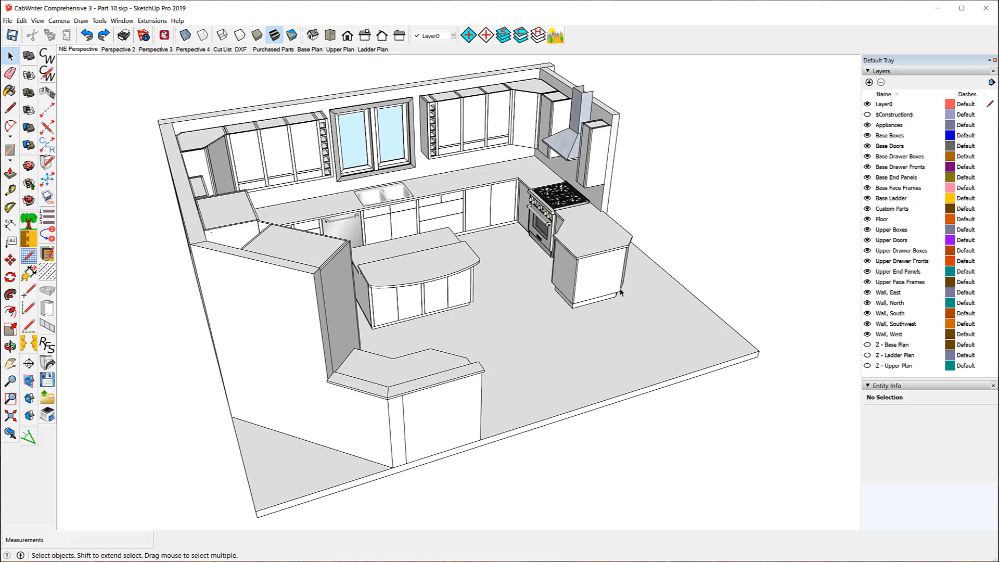
click(867, 218)
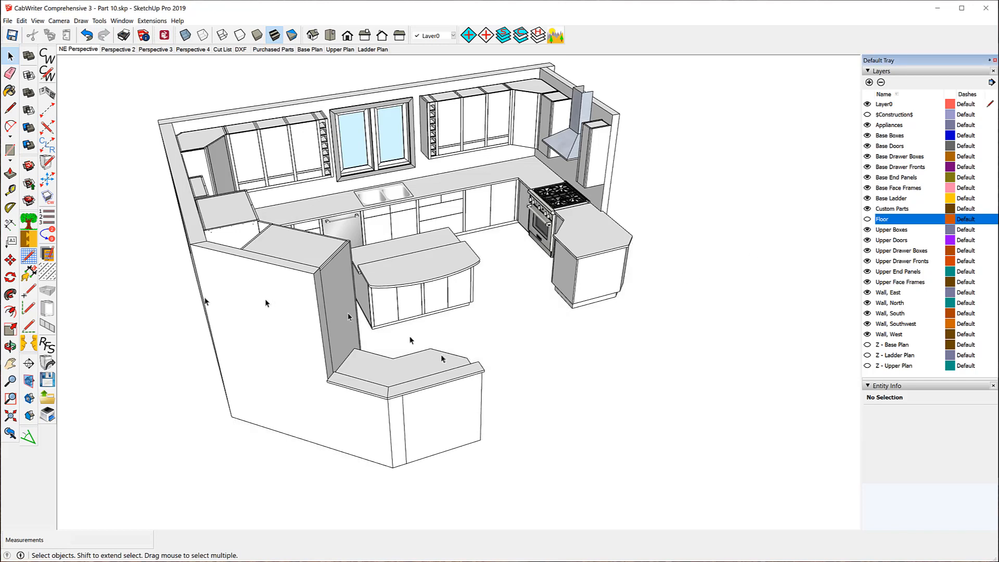
click(29, 364)
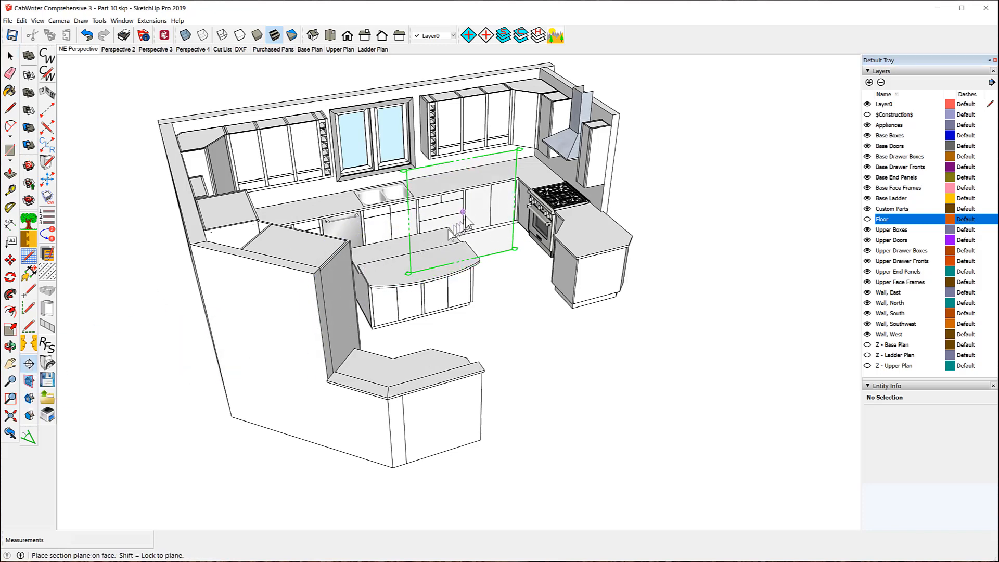
click(449, 130)
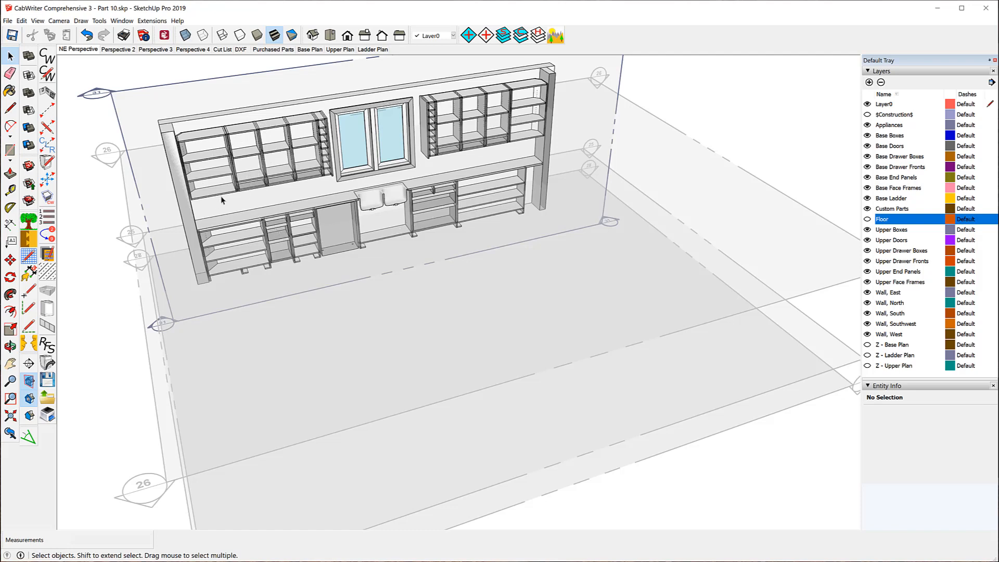
- Move the new north wall section plane about 17 1/32" along the green axis, away from the wall
click(142, 91)
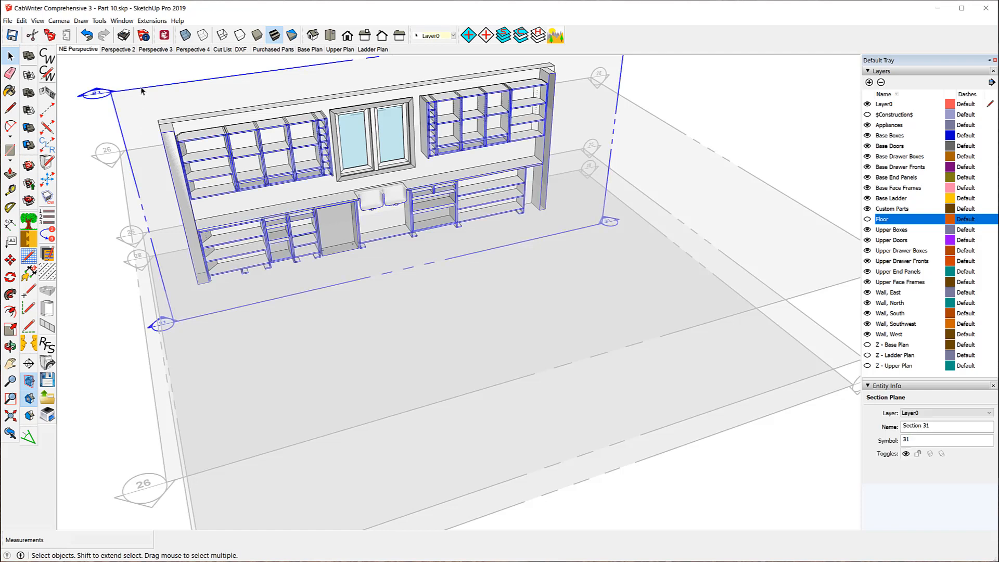
click(9, 259)
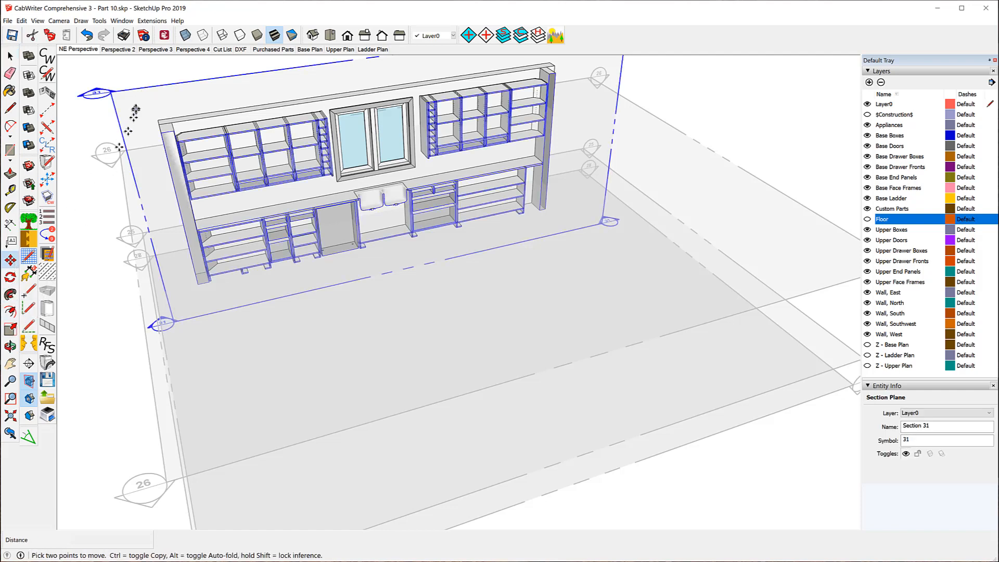
click(145, 85)
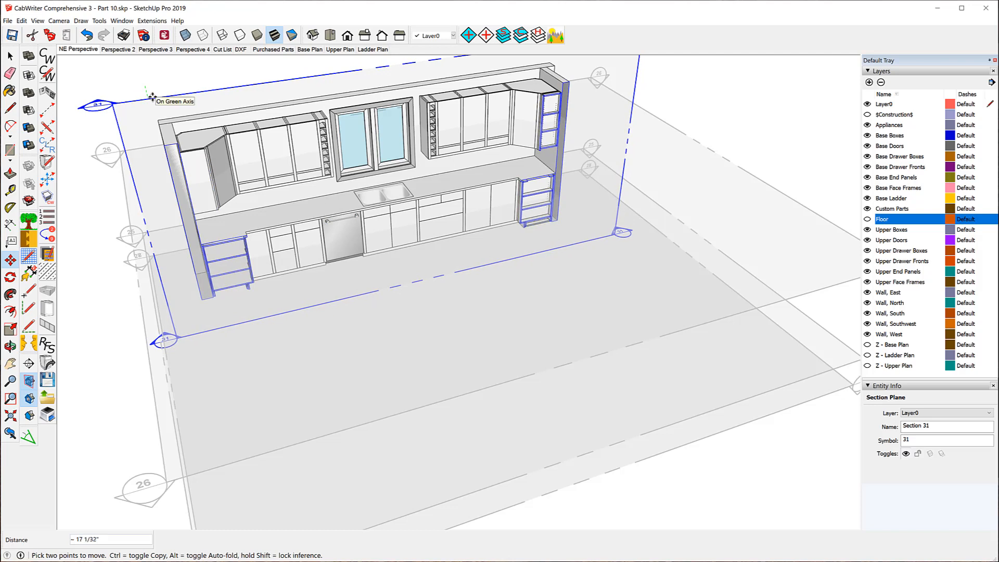
click(152, 97)
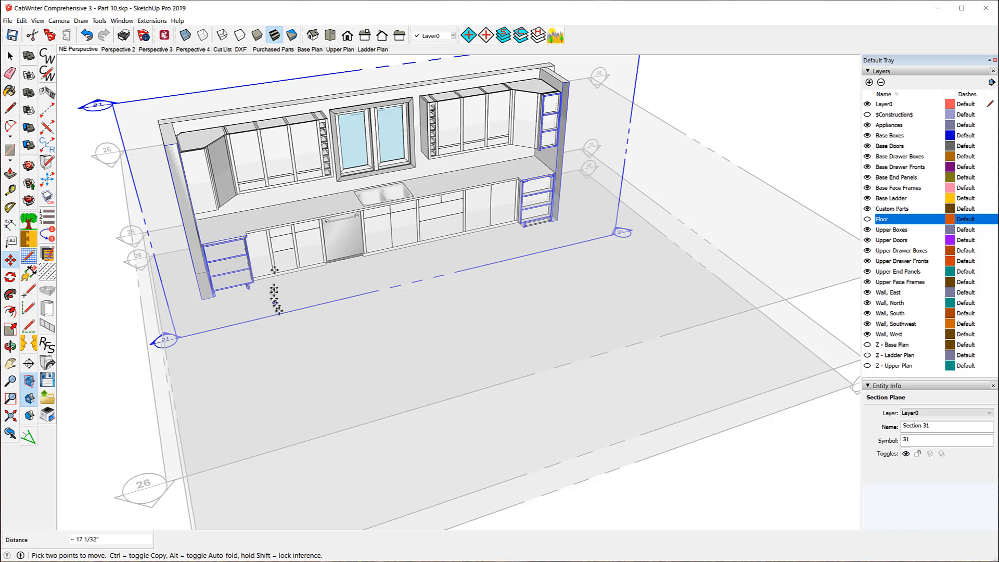
- Add all the visible north wall cabinets, walls, window and appliances to the selected section plane
scroll(278, 309, down, 1)
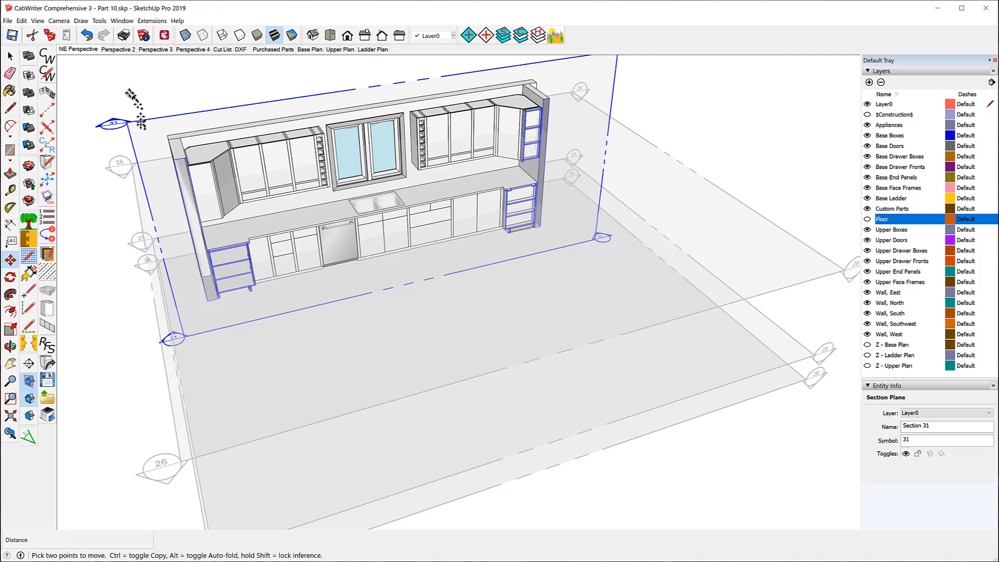
click(10, 56)
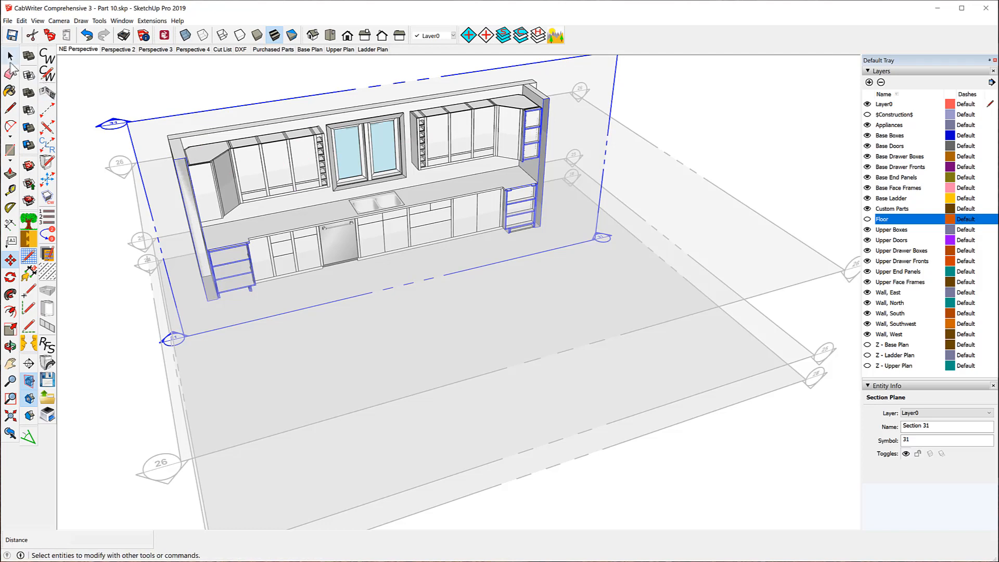
click(10, 61)
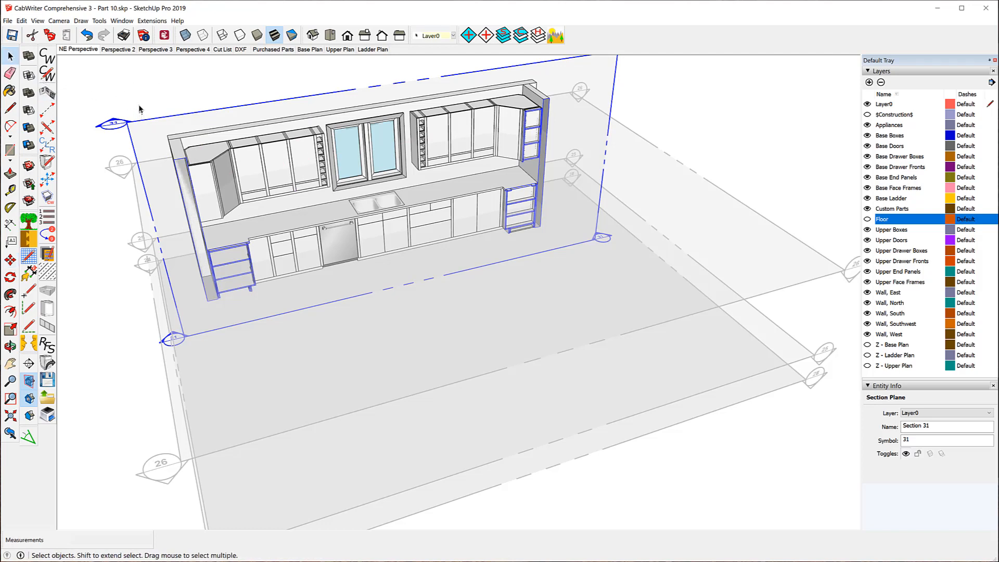
drag(140, 107, 396, 140)
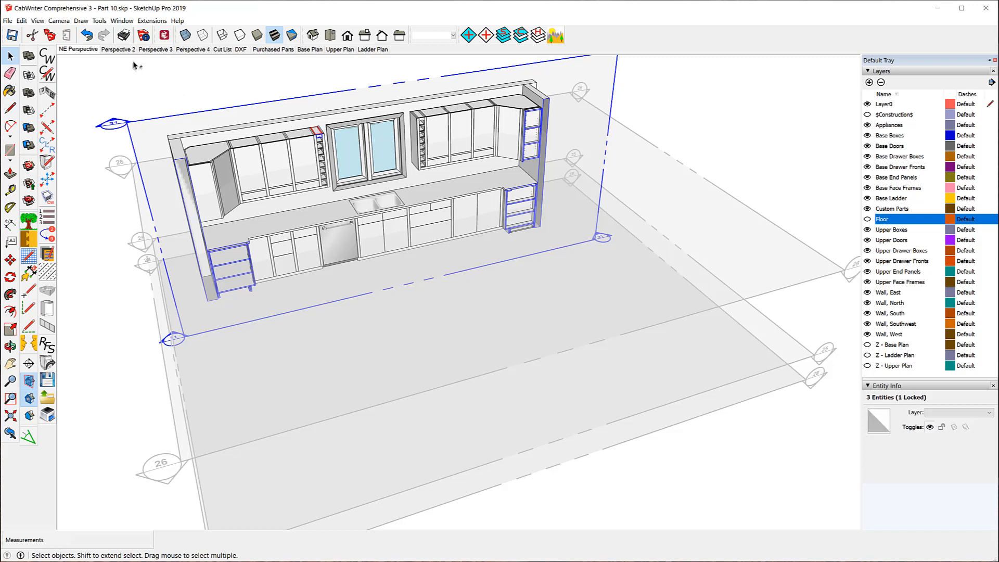
drag(134, 60, 619, 339)
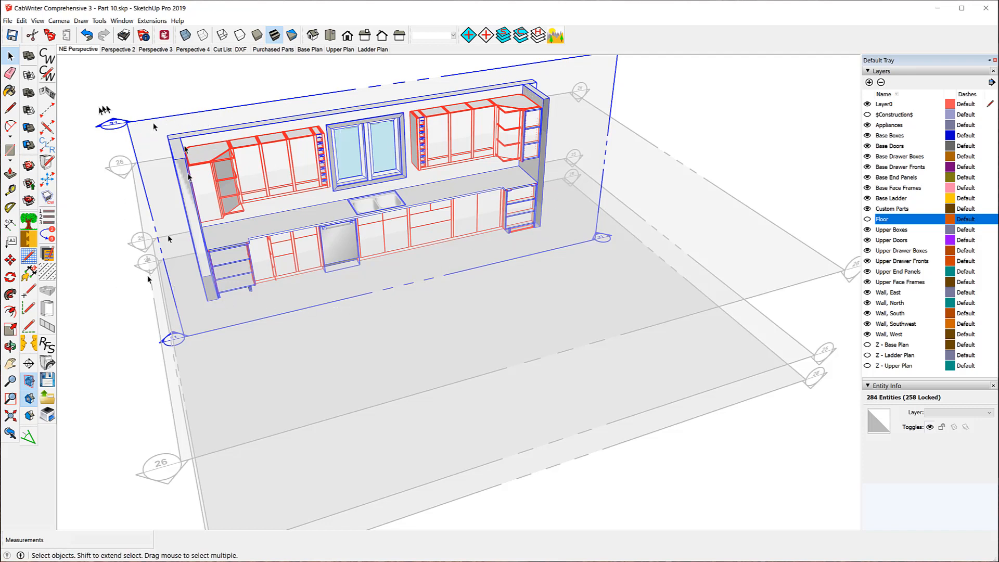
- Create a CabWriter section from the selected section plane, named North Elevation, with section color Front and the All option
click(81, 22)
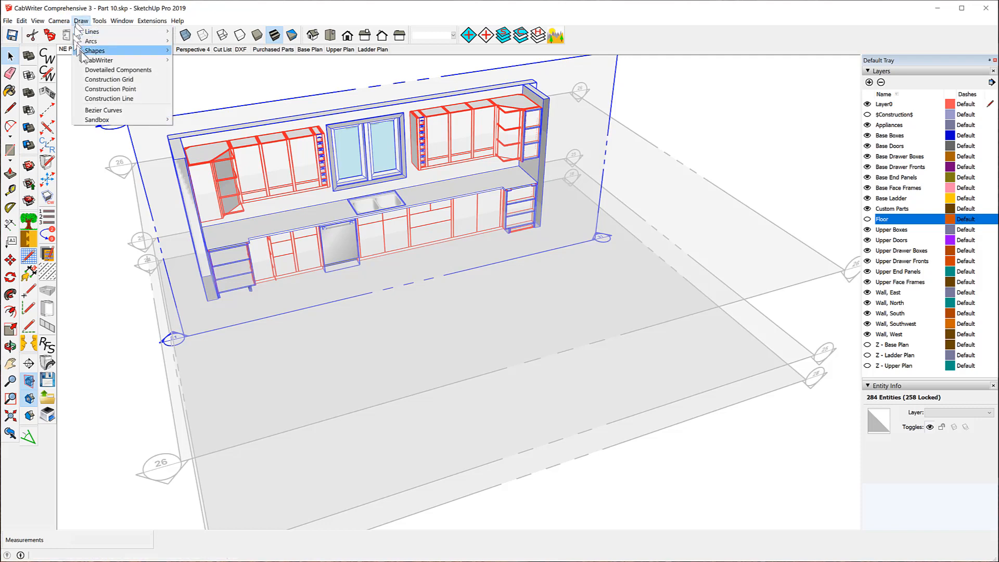
mouse_move(107, 60)
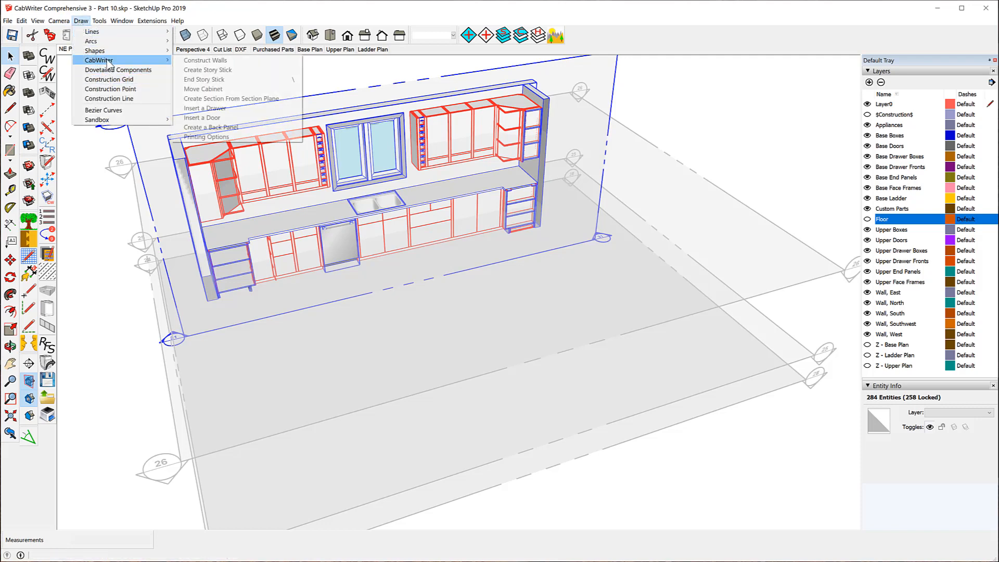
click(275, 99)
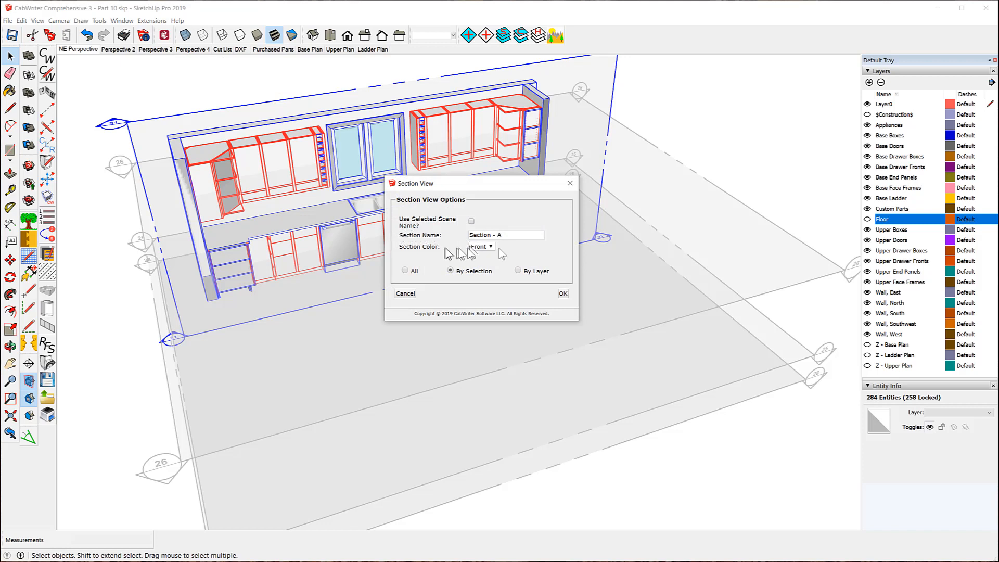
drag(507, 235, 453, 239)
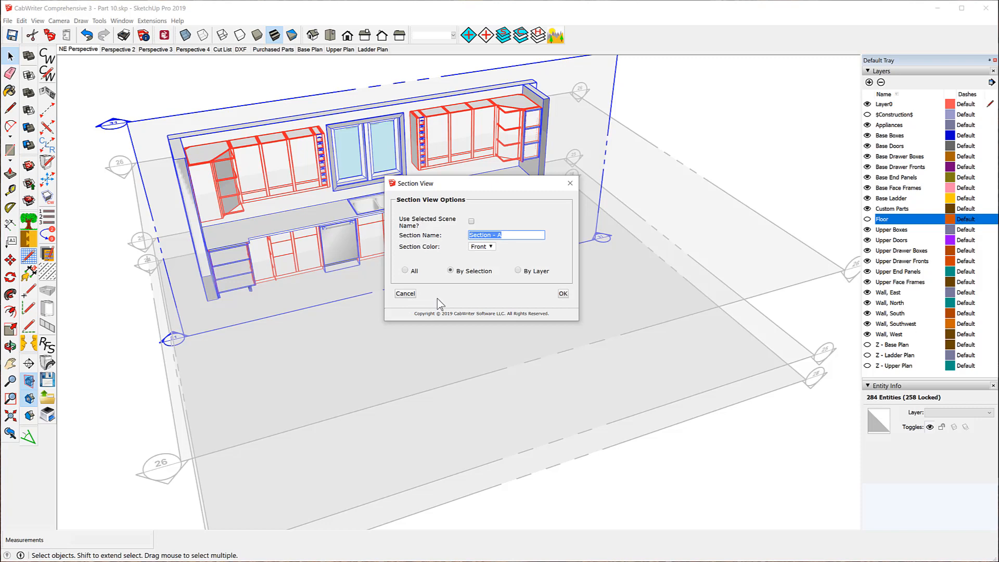
text(North Elevation)
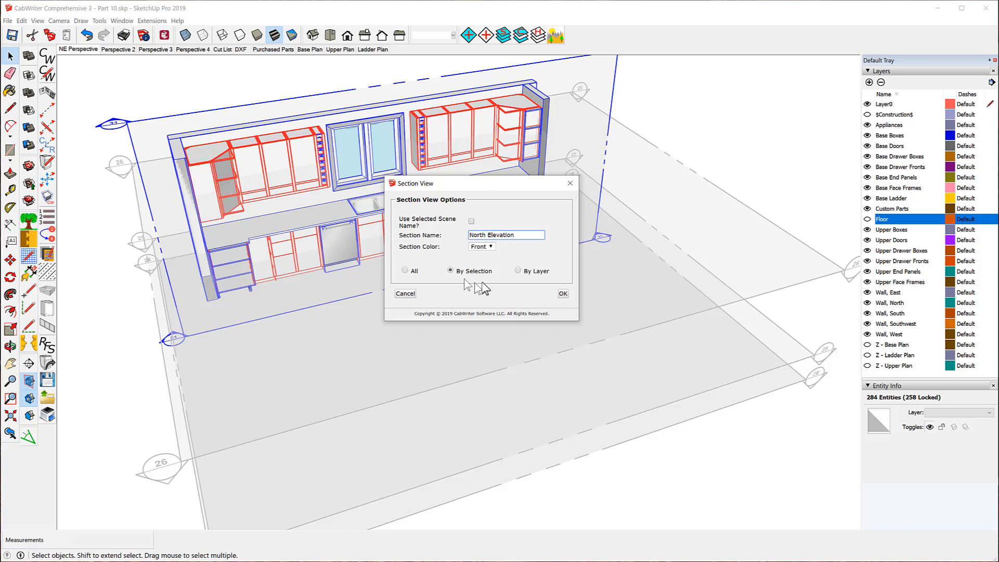
click(405, 271)
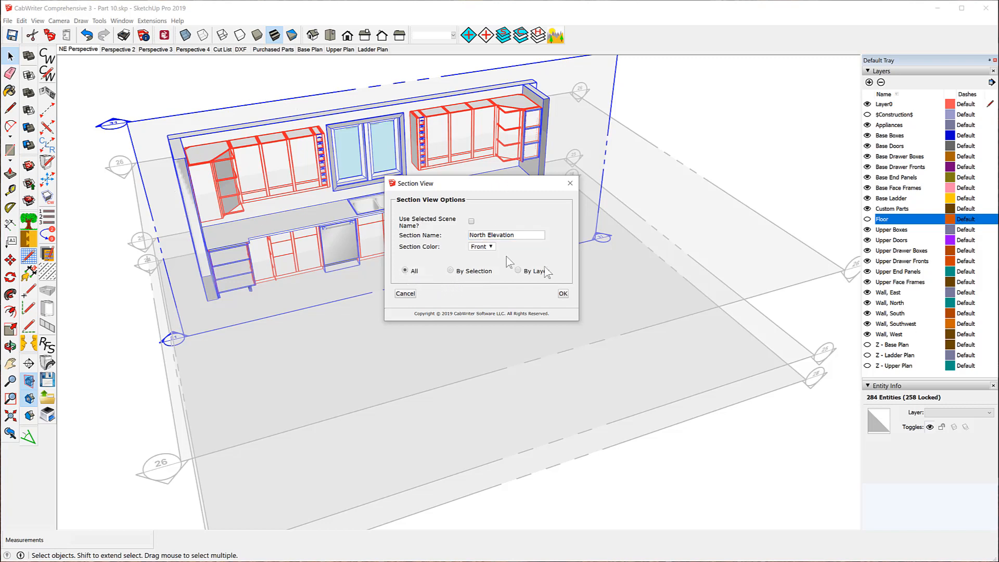
click(563, 293)
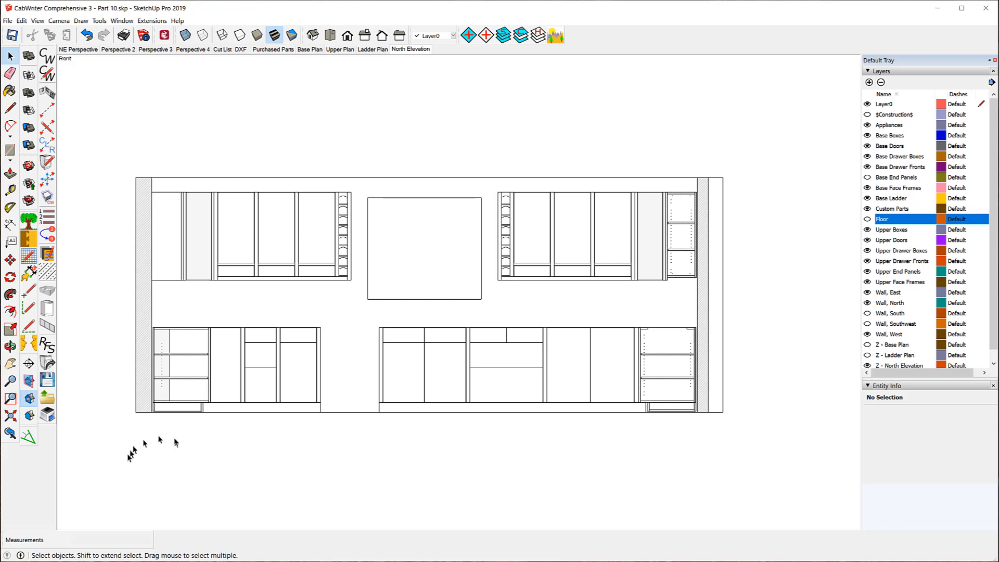
- Zoom the North Elevation view to the model's extents and update its scene
click(10, 415)
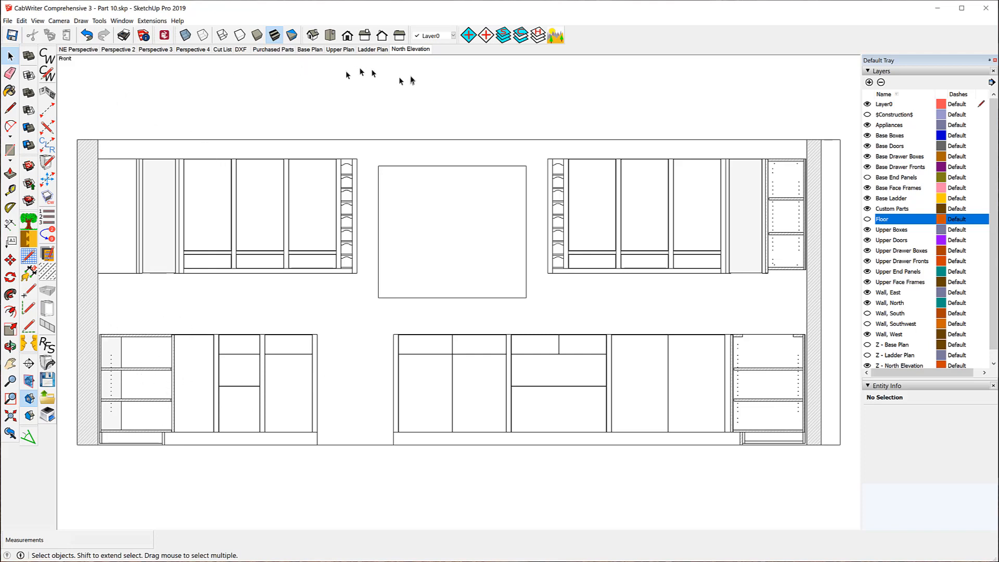
right_click(404, 50)
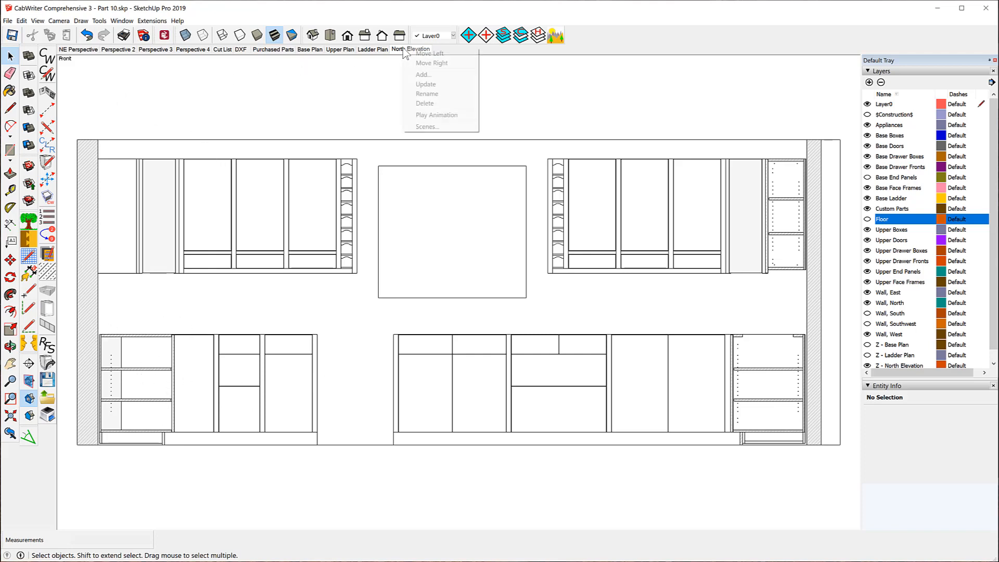
click(438, 84)
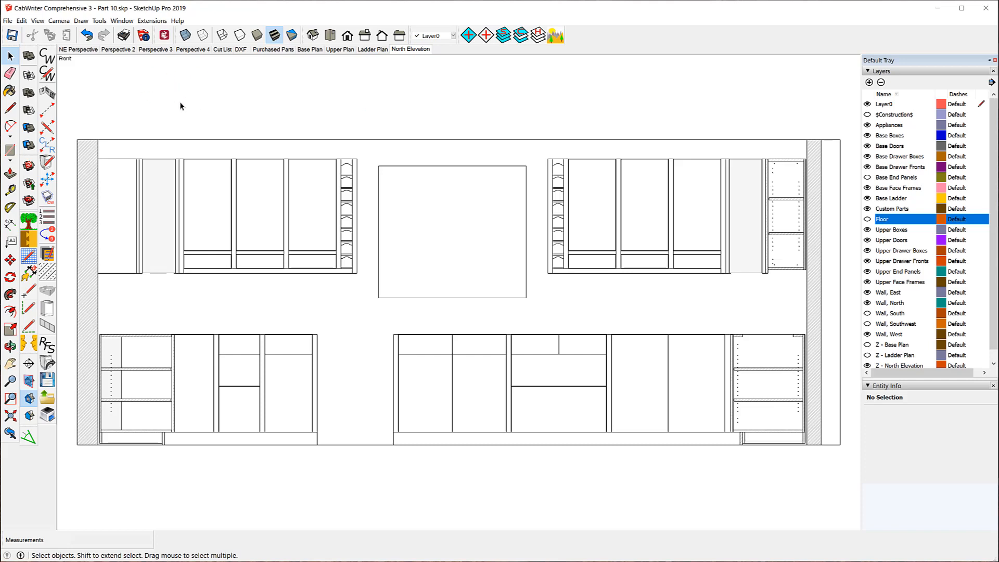
- In the NE Perspective scene, hide the Floor layer and place a section plane on the north wall's upper cabinet fronts
click(80, 50)
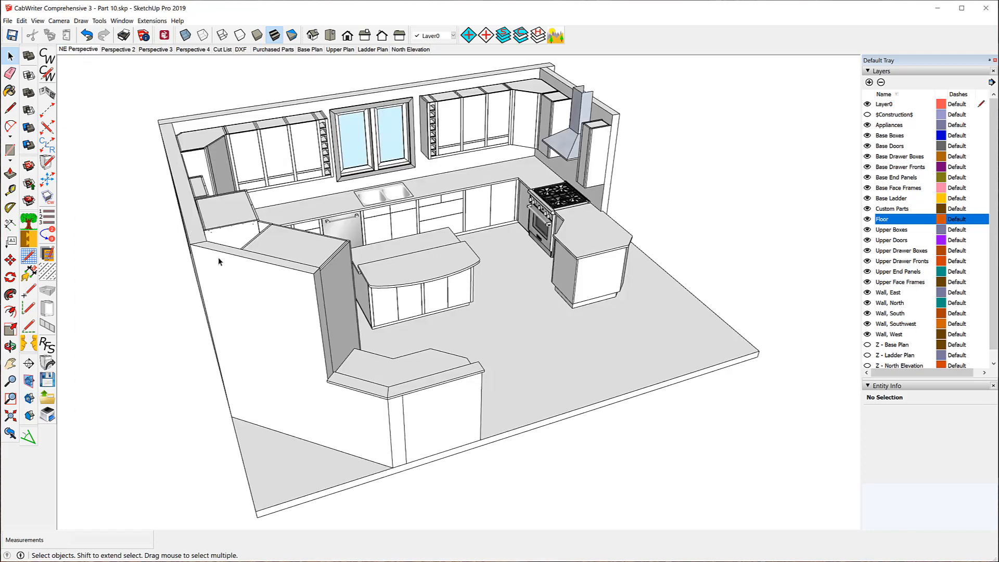
click(867, 219)
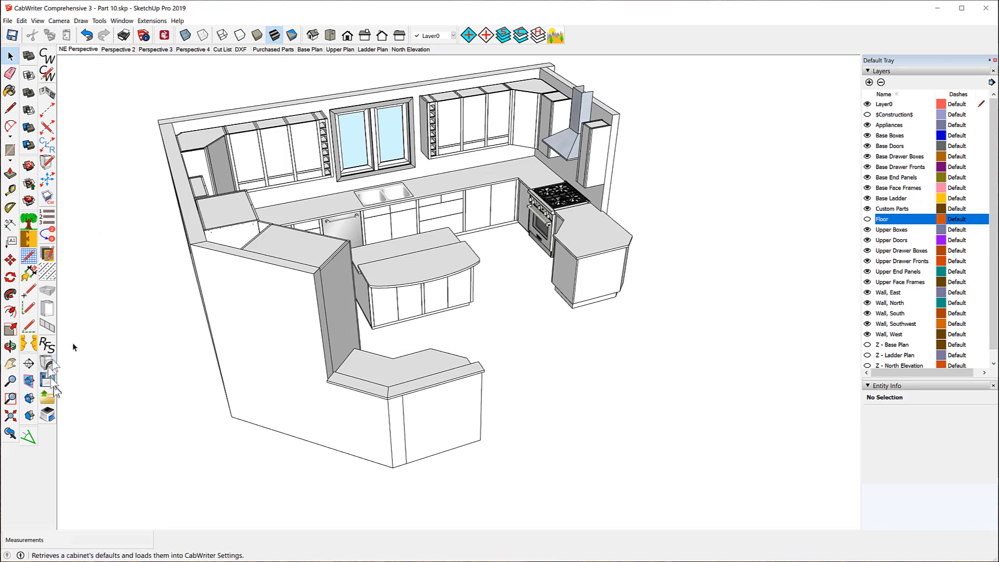
click(29, 363)
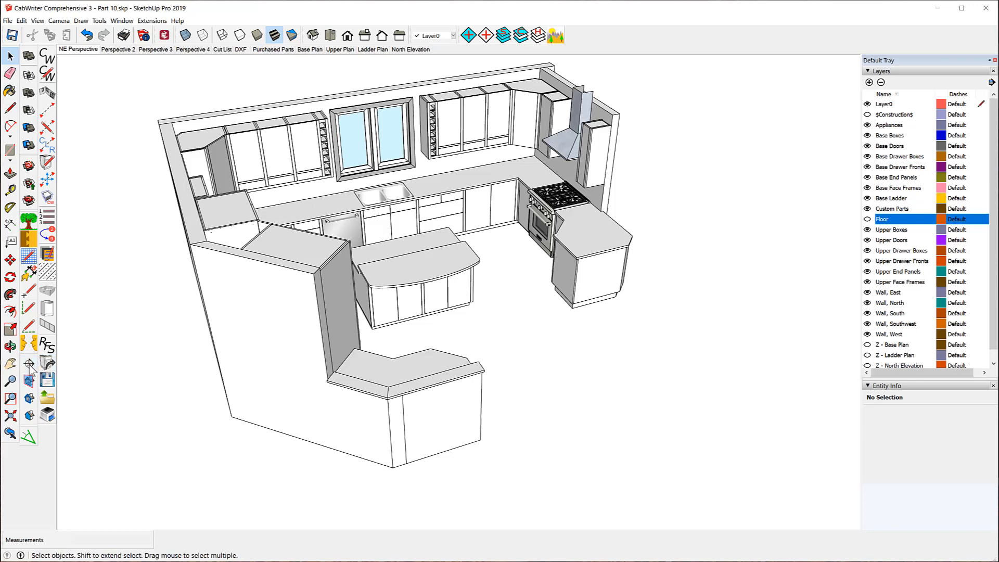
click(471, 128)
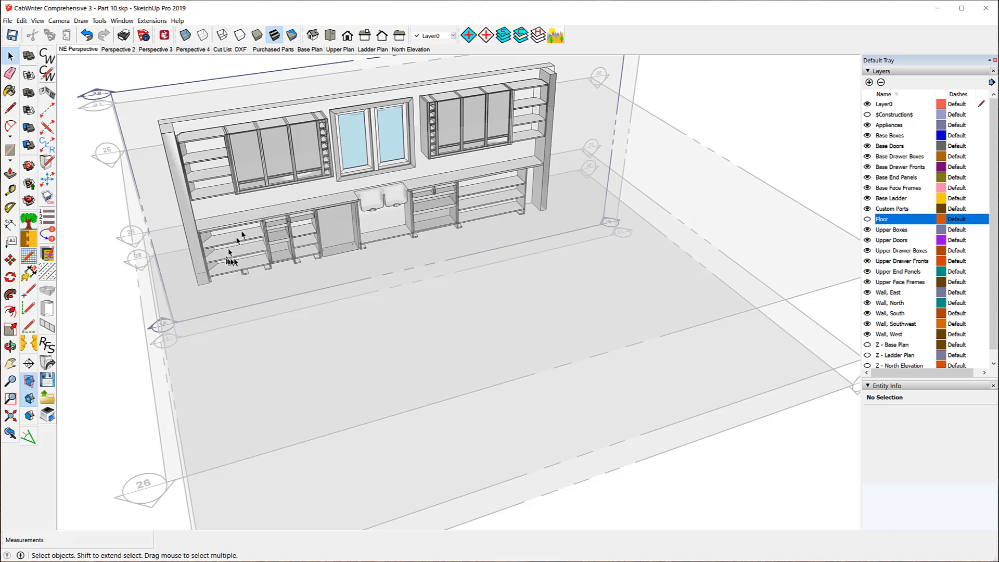
- Move the new section plane about 3 17/64" toward the north wall, into the upper cabinet boxes
scroll(275, 279, down, 3)
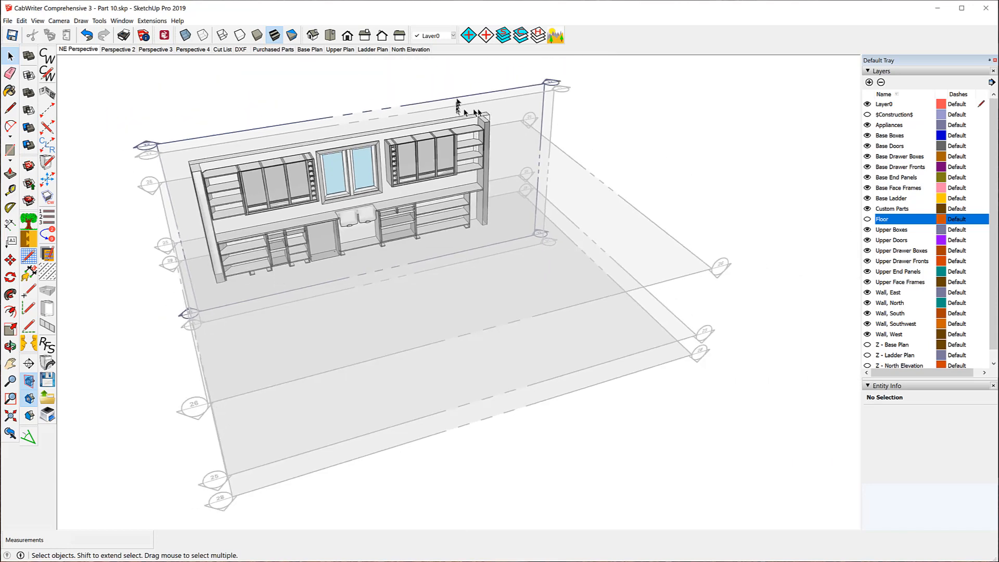
click(547, 84)
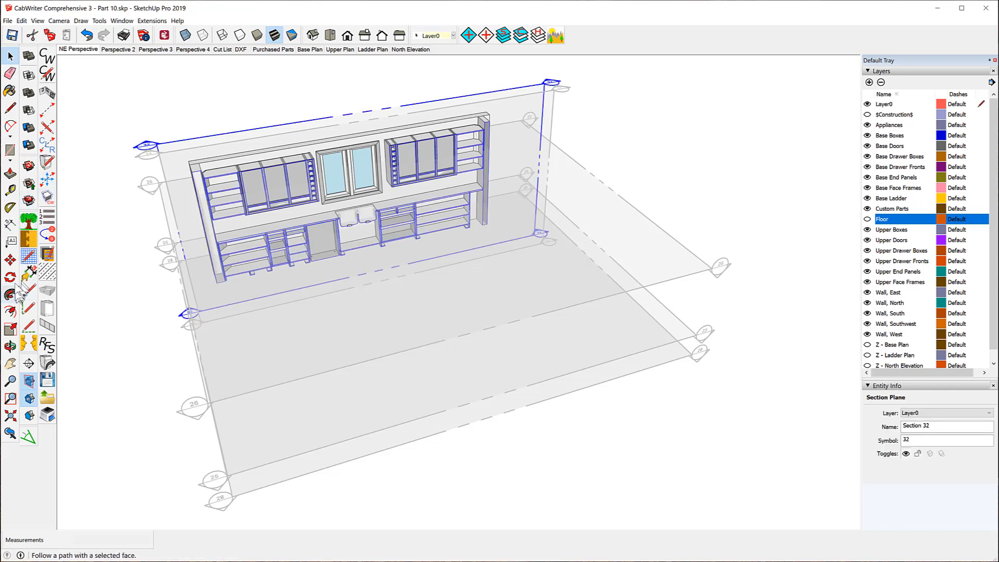
click(10, 259)
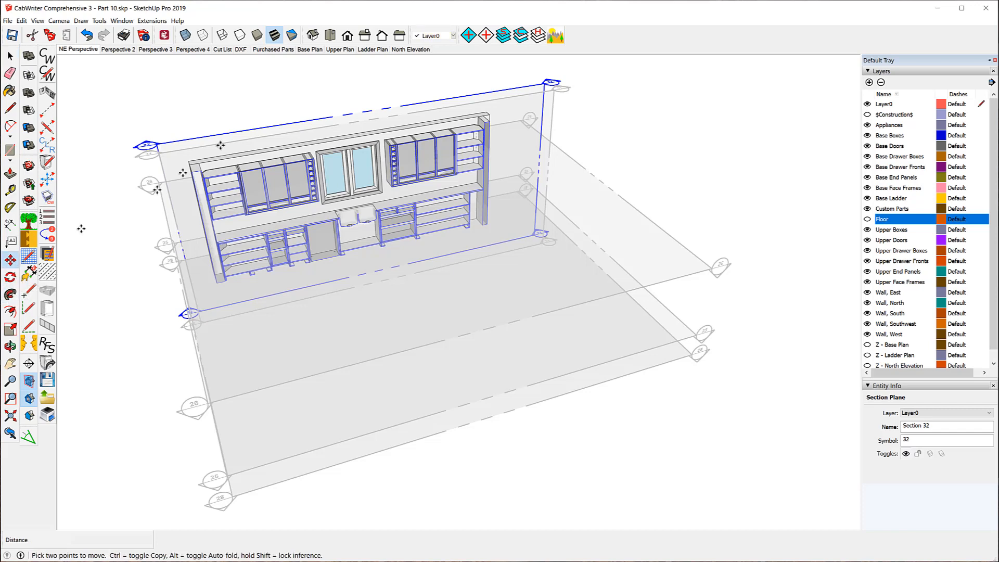
scroll(245, 99, up, 4)
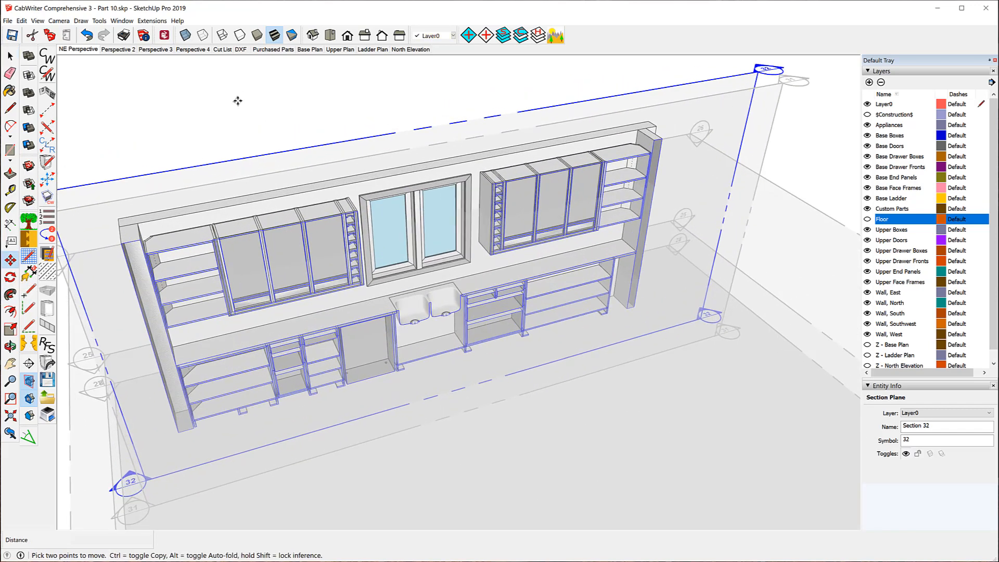
click(289, 151)
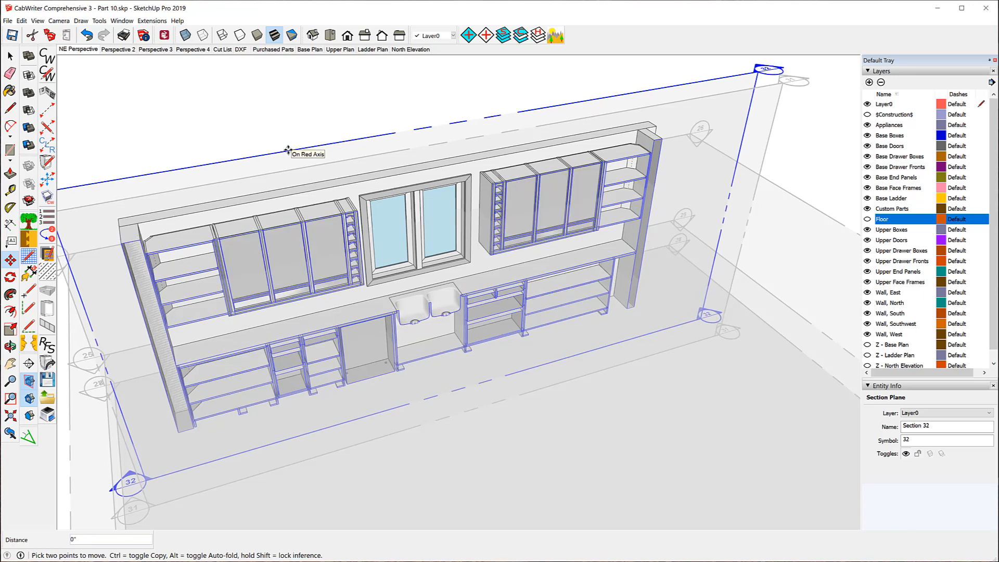
click(288, 150)
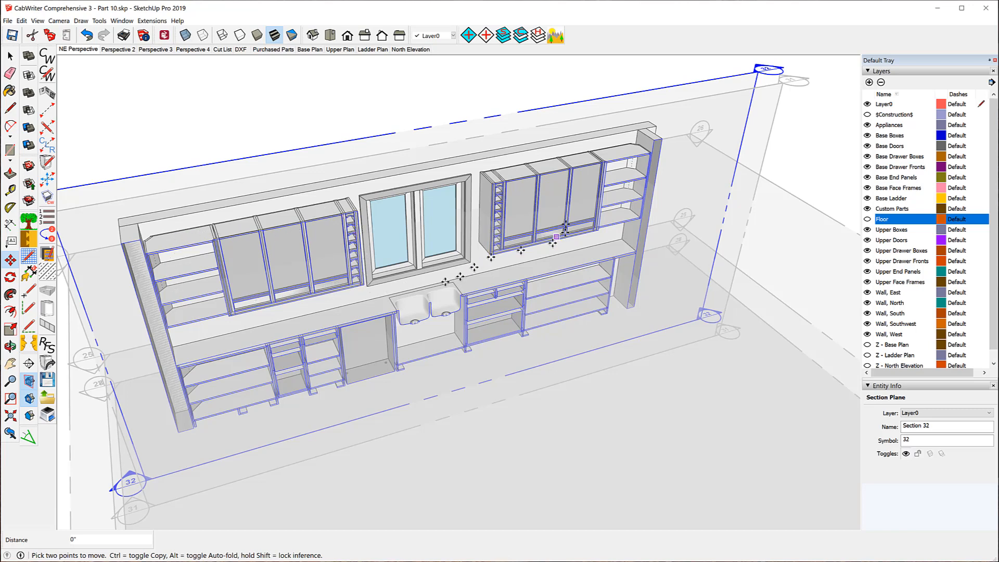
click(380, 135)
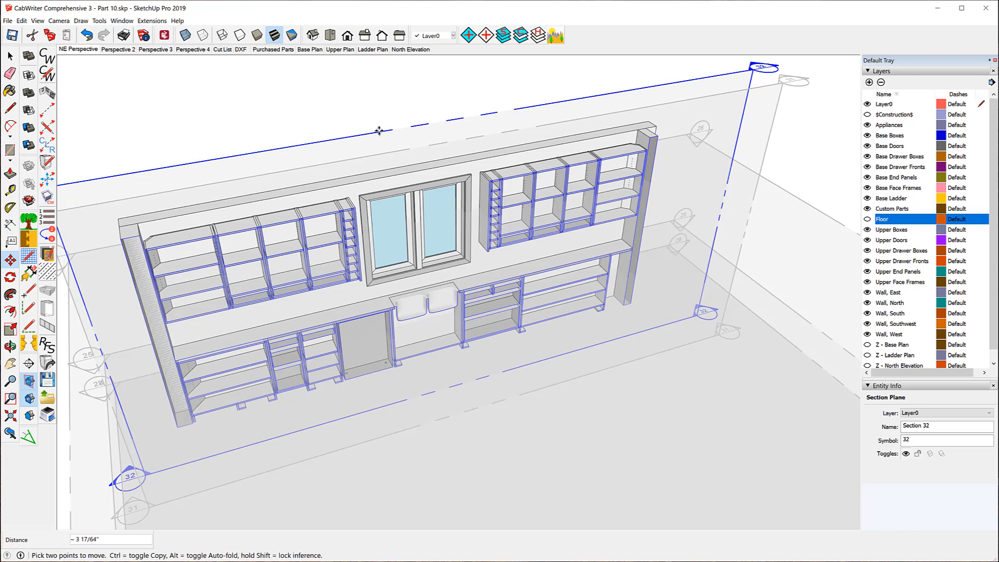
click(379, 131)
click(10, 56)
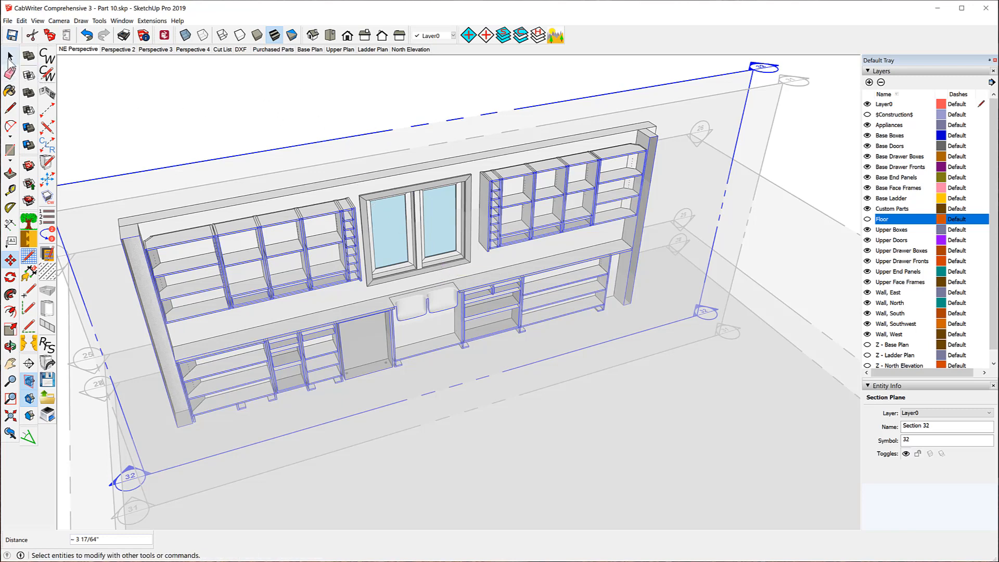
key(m)
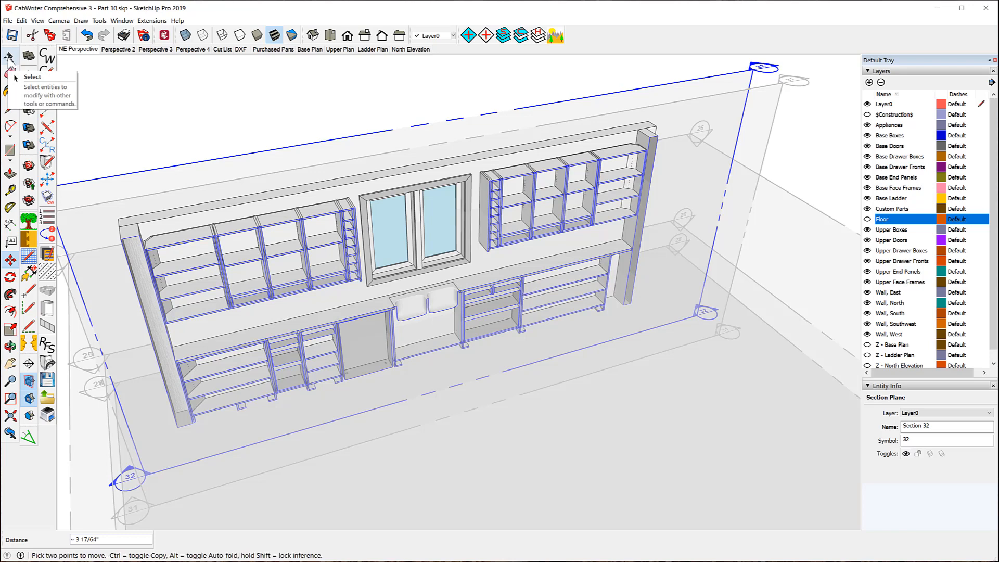
click(10, 57)
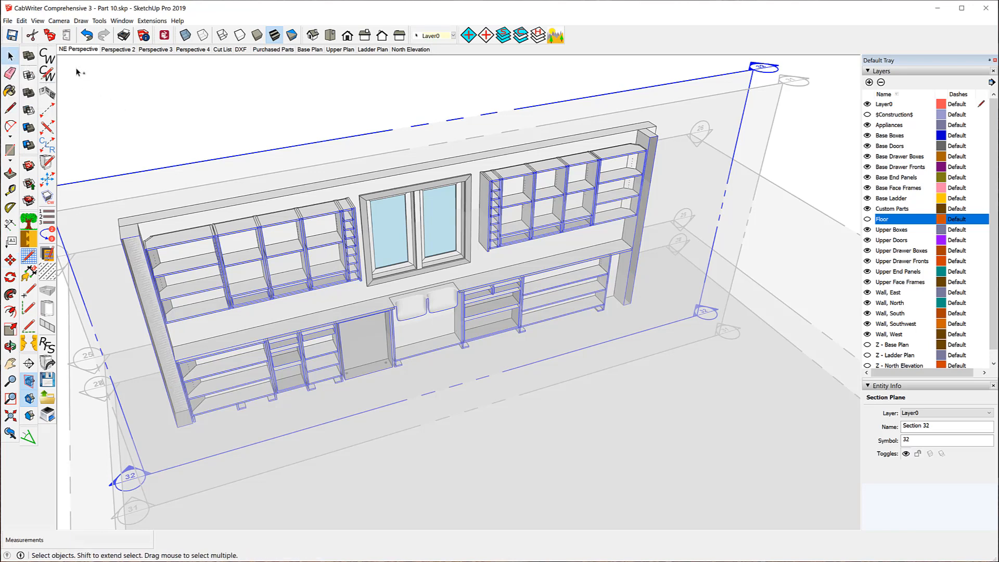
- Select the section plane with all the north wall objects and create a CabWriter section by selection named North Section
drag(77, 71, 758, 447)
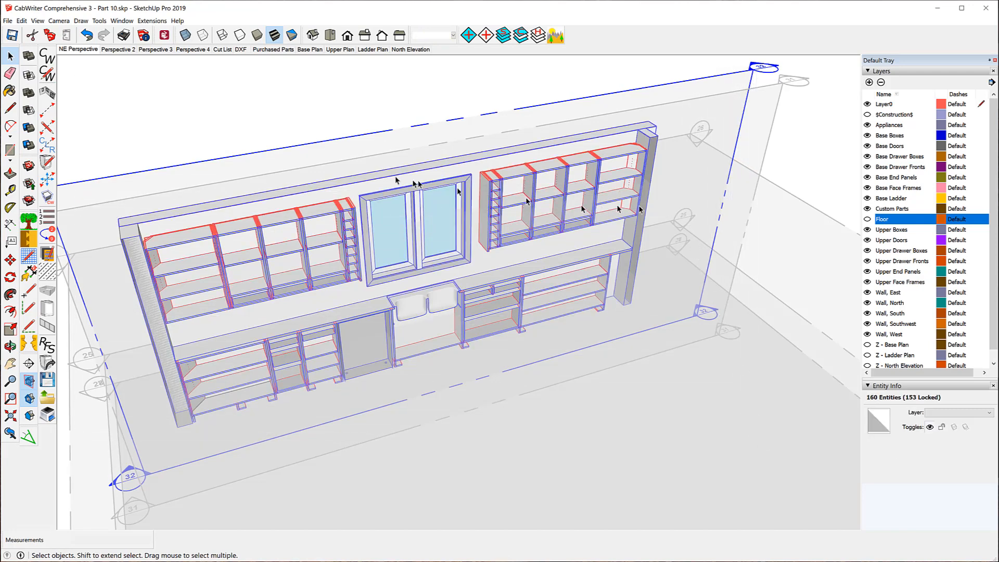
click(81, 22)
mouse_move(97, 62)
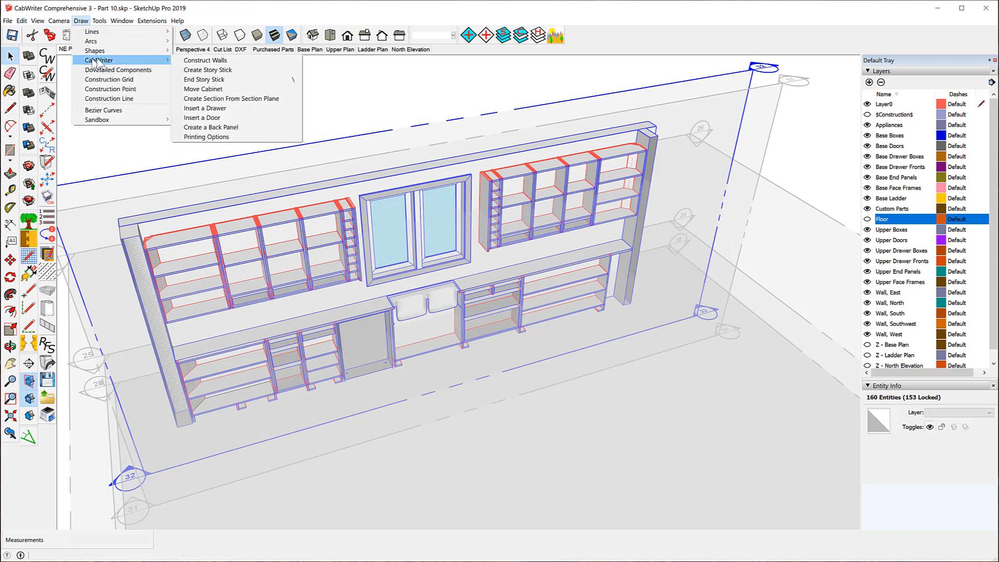
click(280, 102)
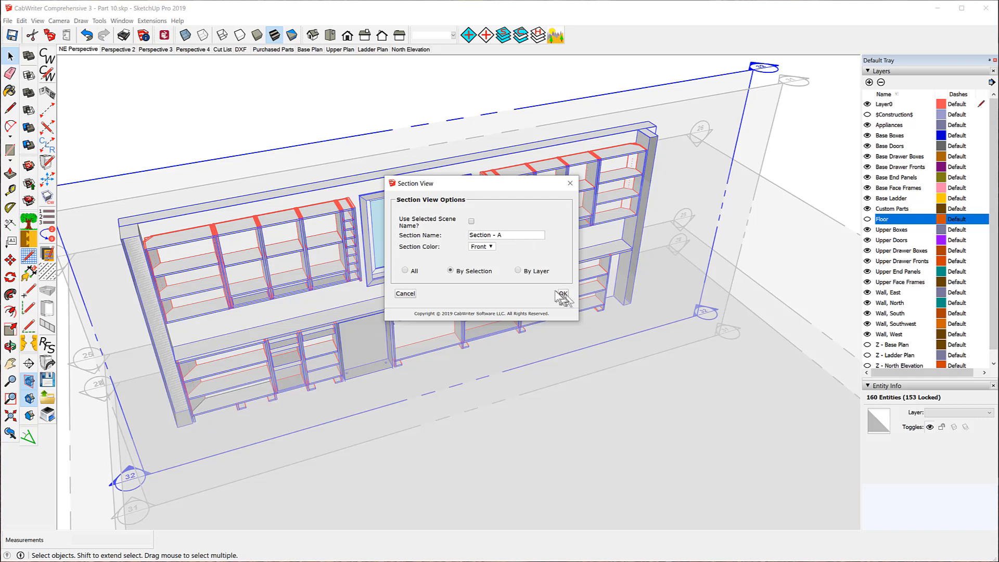
drag(511, 234, 436, 236)
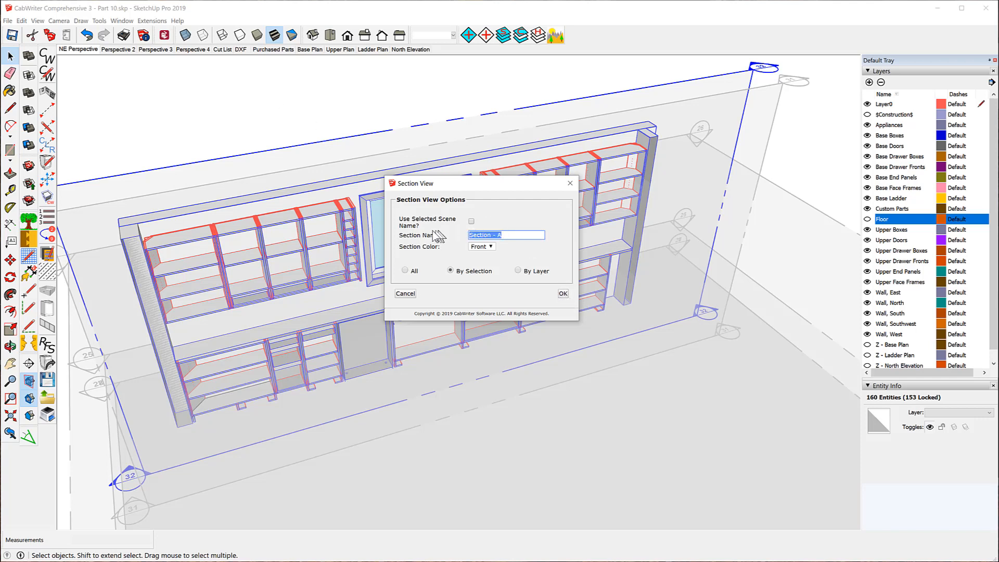
text(North Section)
click(563, 293)
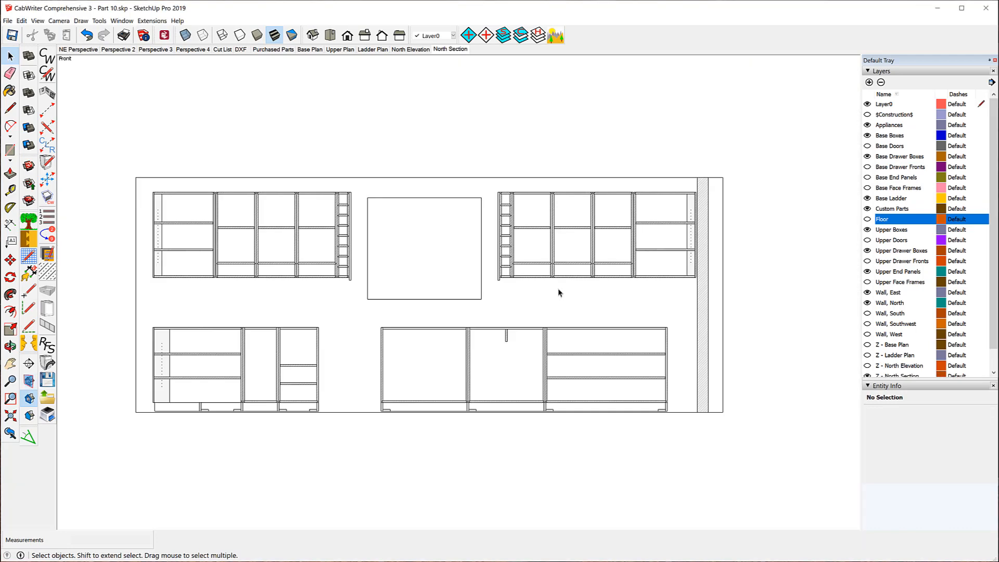
- Zoom the North Section view to the model's extents and update its scene
click(12, 418)
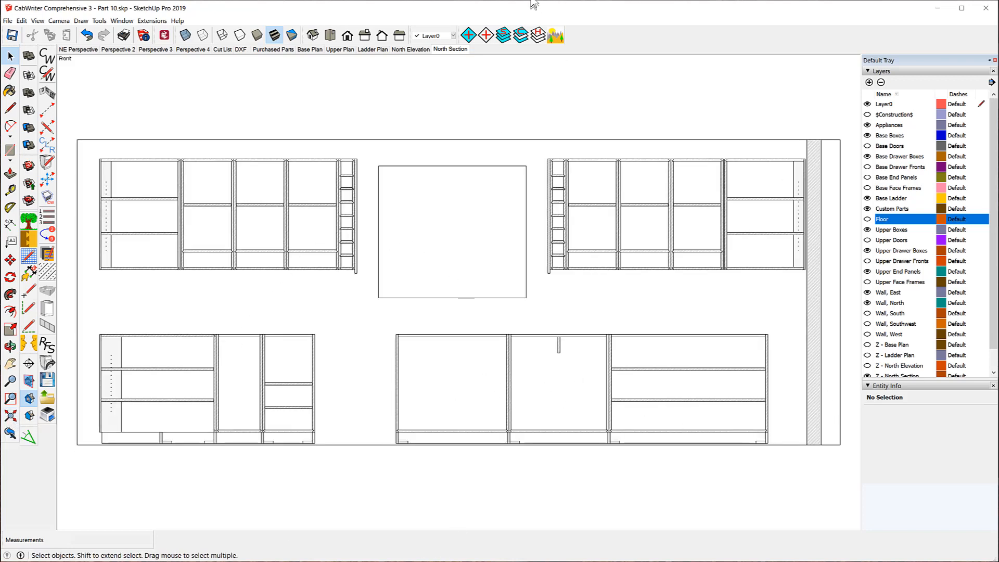
right_click(459, 51)
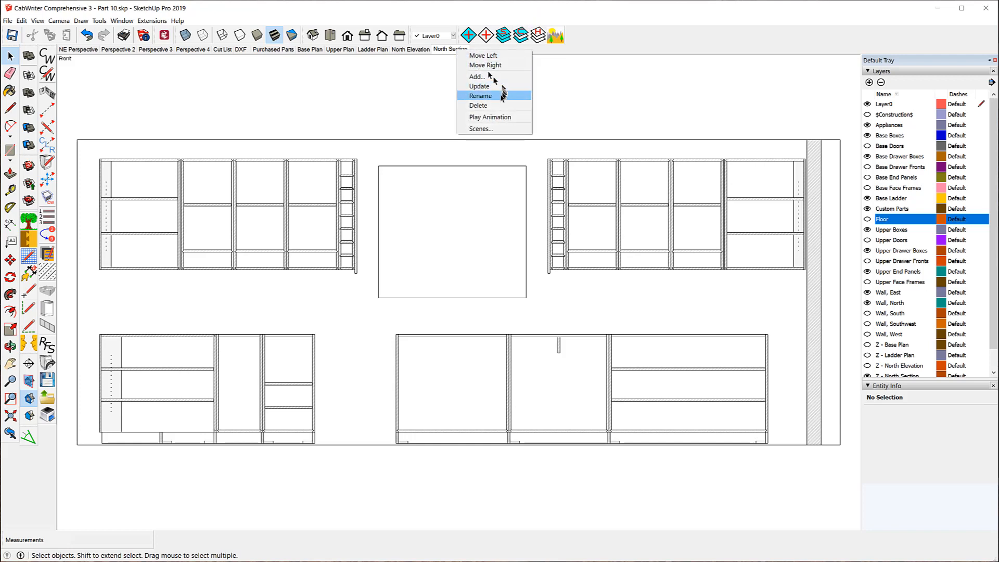
click(479, 86)
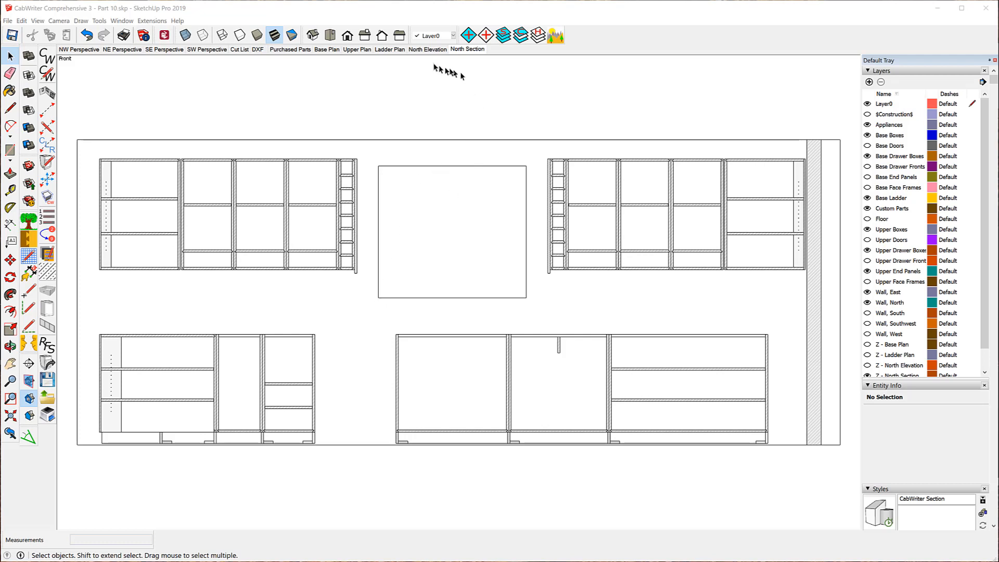
- Show hidden geometry in the North Elevation scene
click(427, 50)
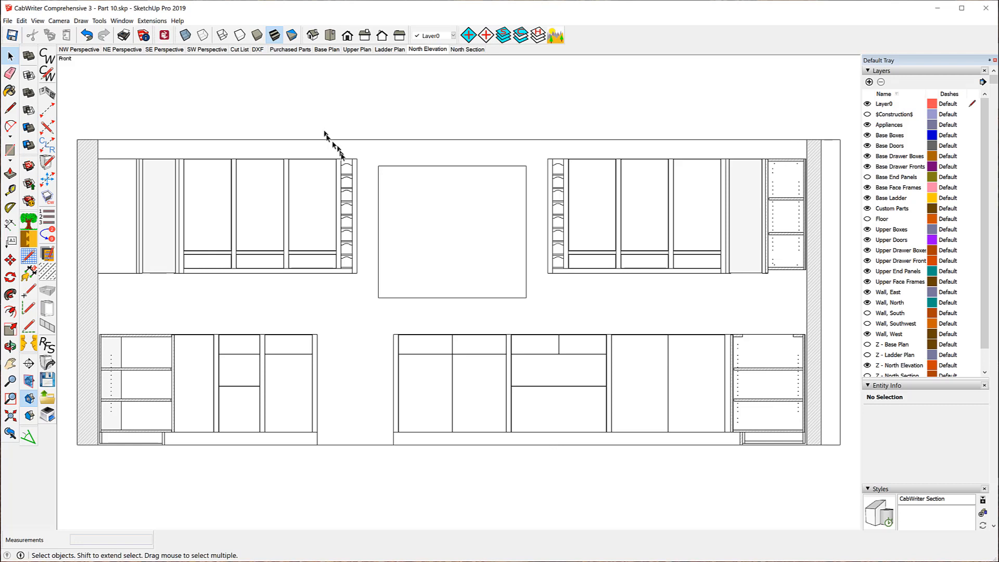
click(38, 22)
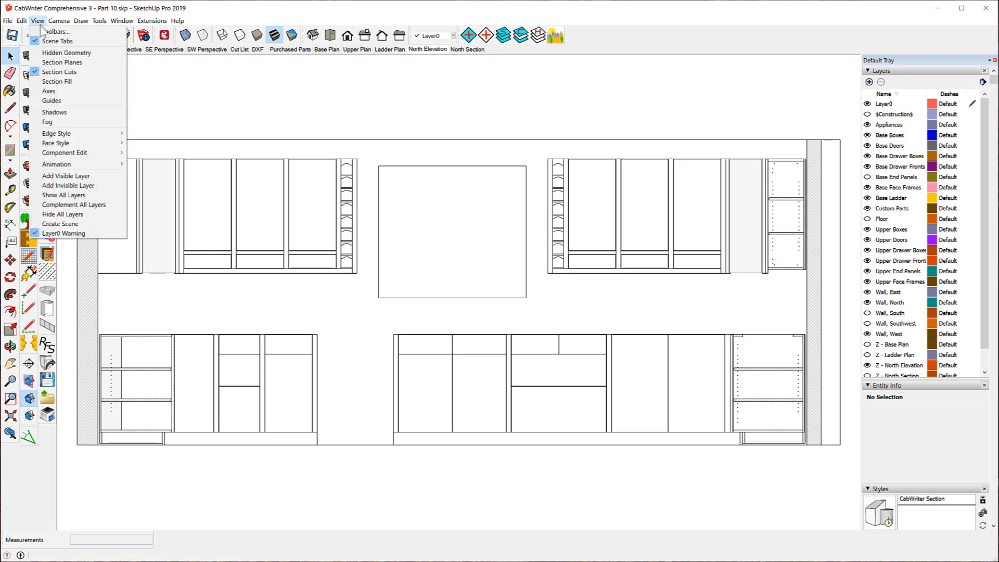
click(56, 54)
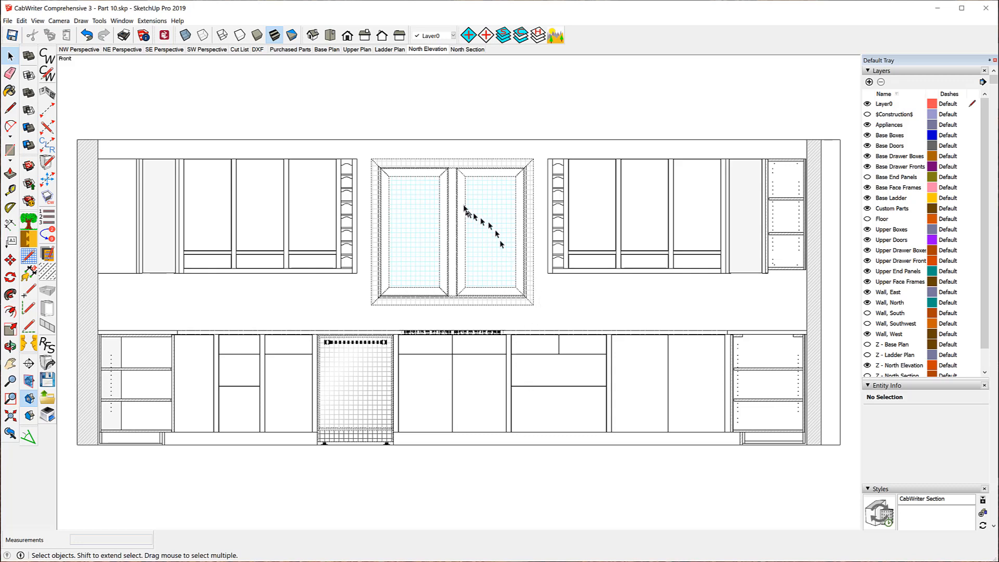
- Unhide the North Window component in the North Elevation scene
click(447, 168)
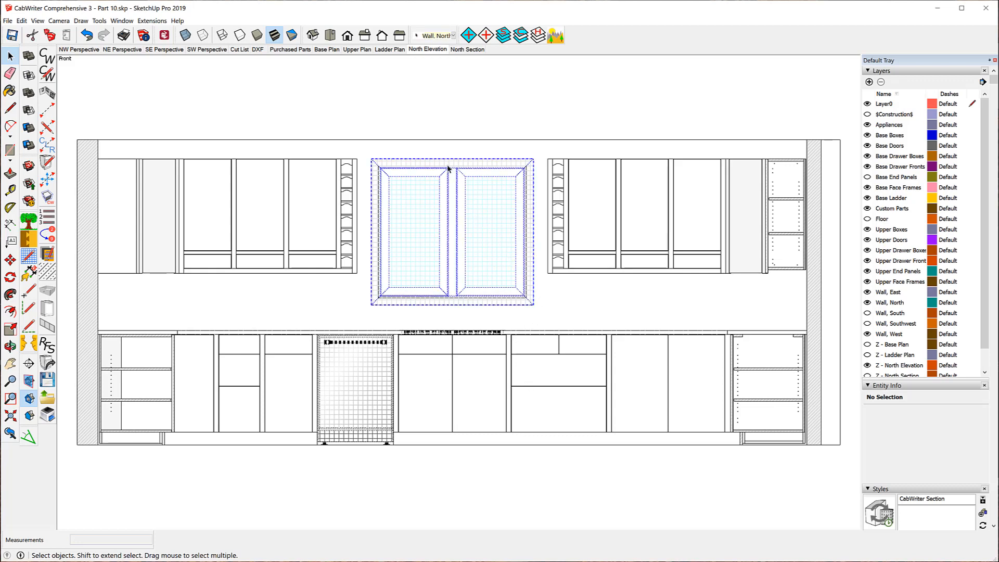
right_click(447, 168)
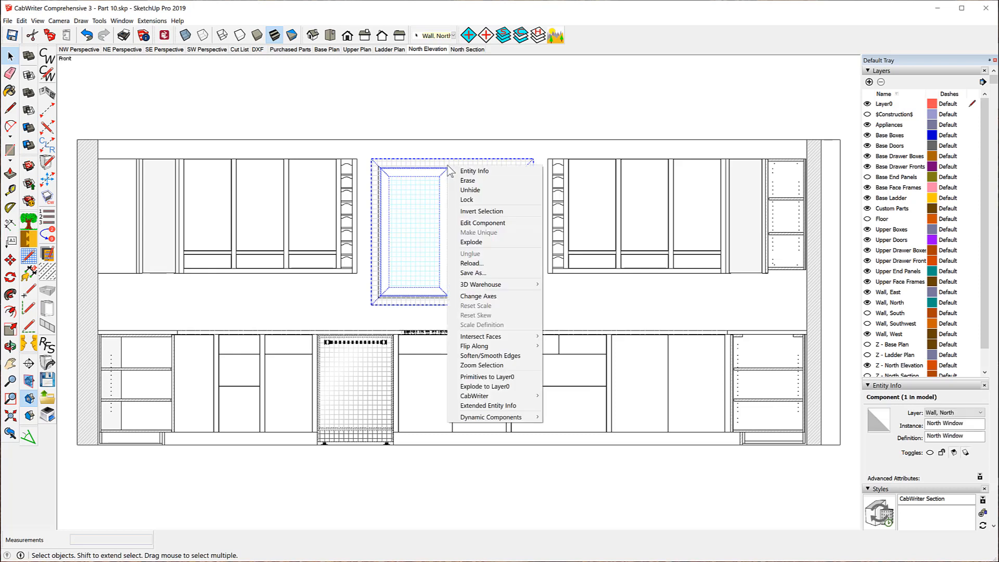
click(488, 192)
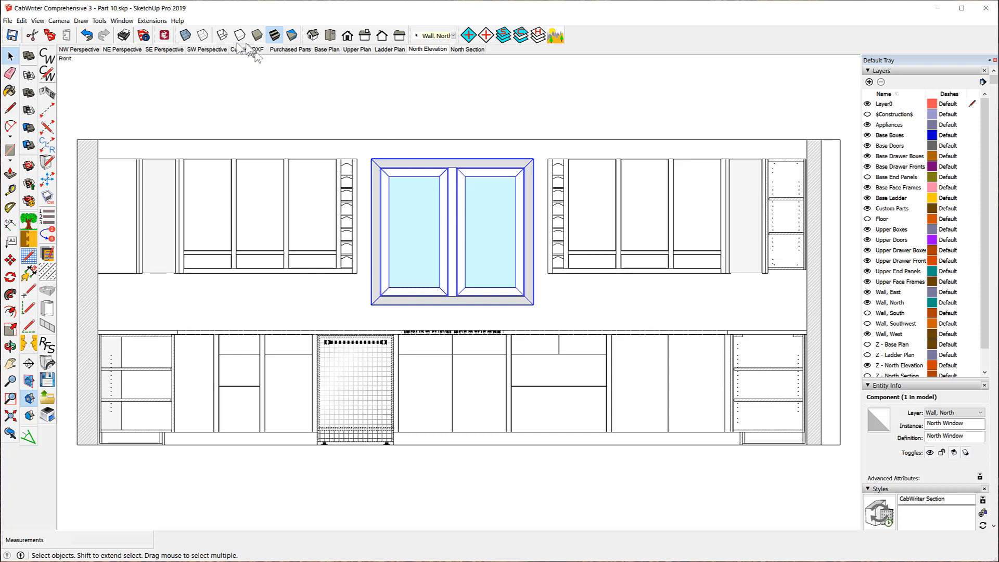
click(202, 89)
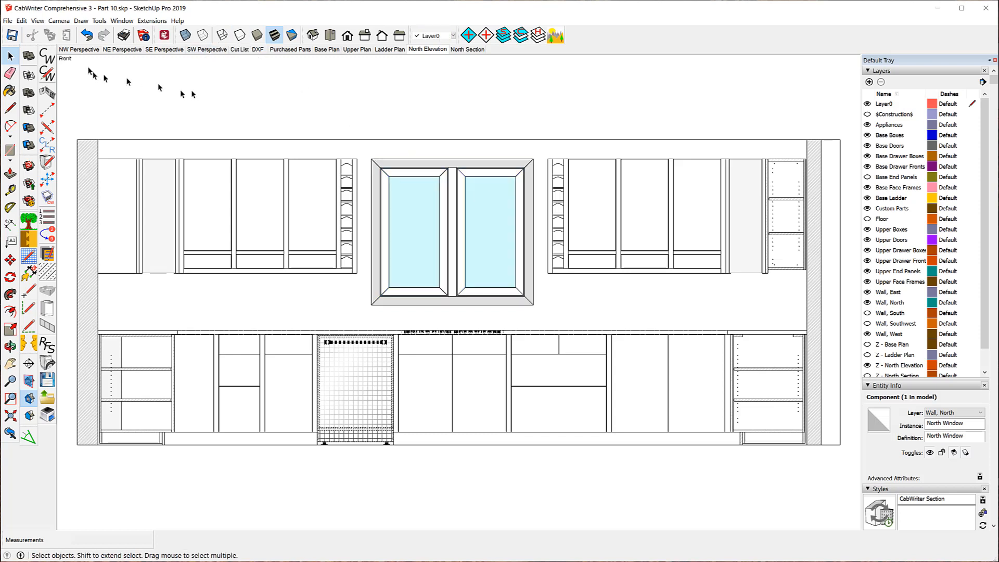
- Turn off the hidden geometry display and update the North Elevation scene, checking it against the Base Plan scene
click(41, 23)
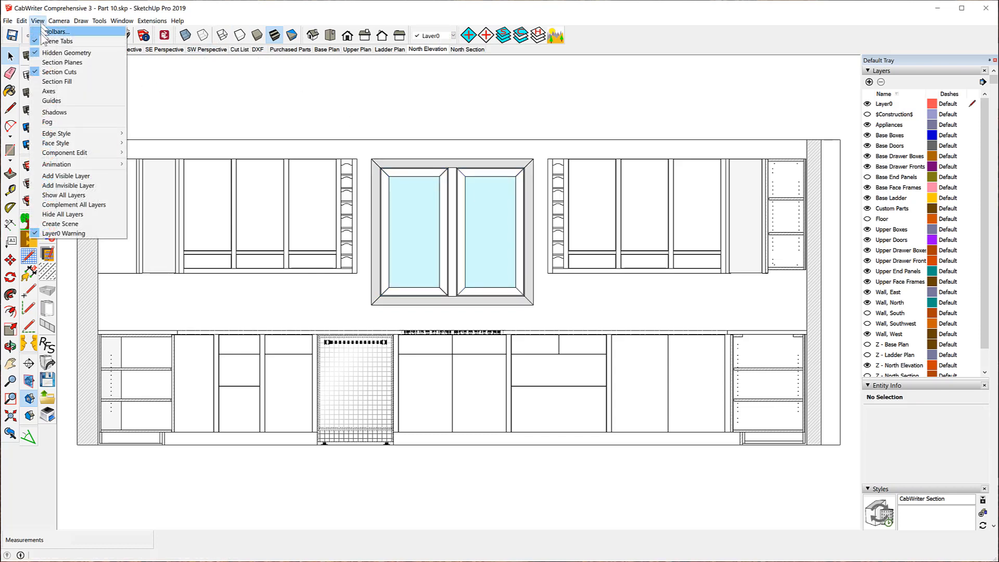
click(50, 54)
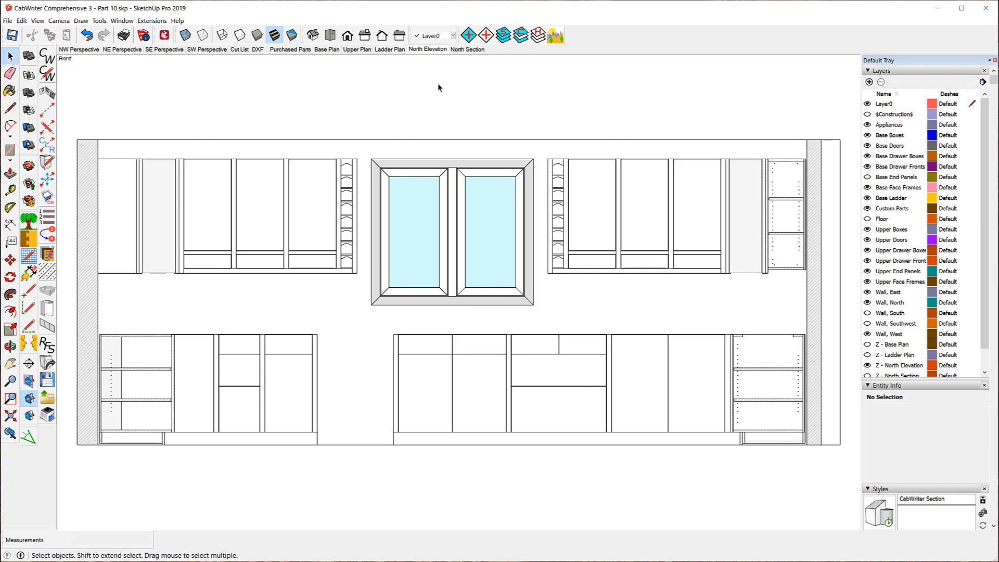
right_click(430, 52)
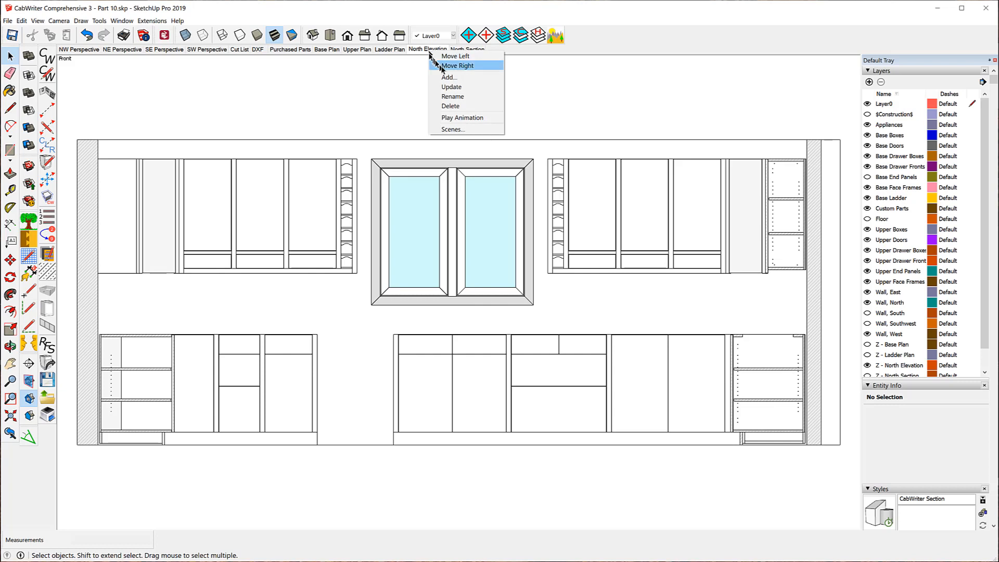
click(457, 89)
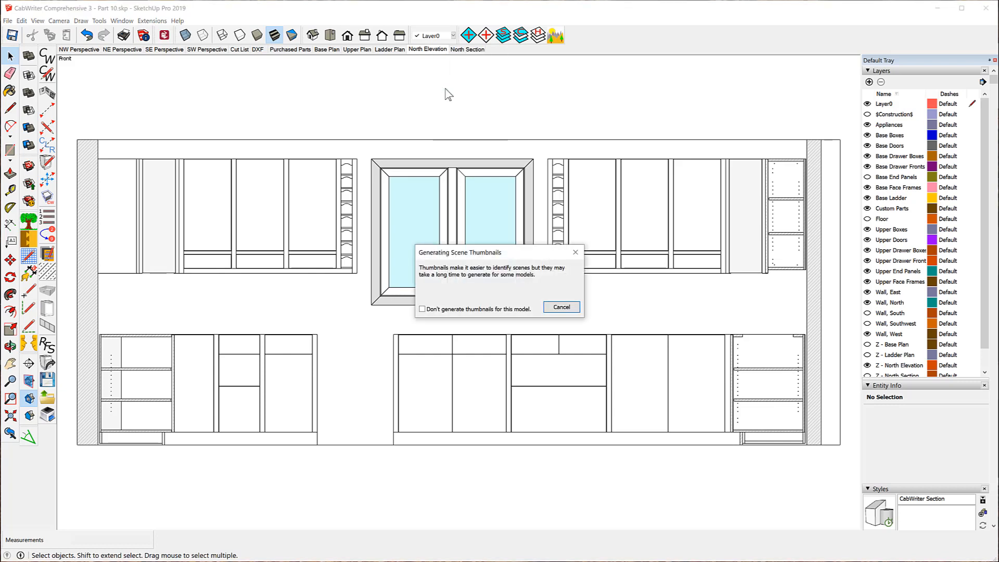
click(326, 50)
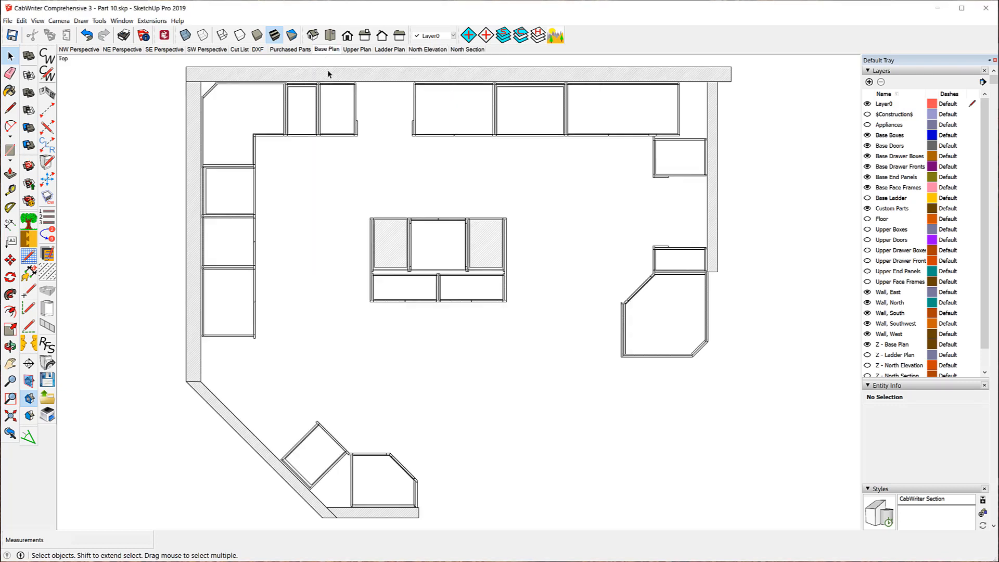
click(433, 50)
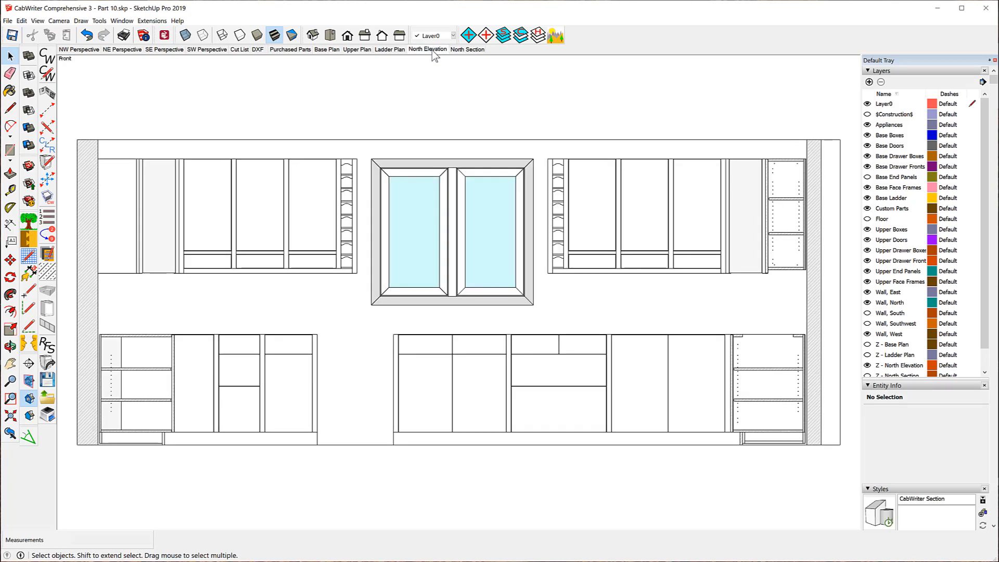
- Open the North Section scene, orbit to an angled view of the wall, and show hidden geometry
click(467, 50)
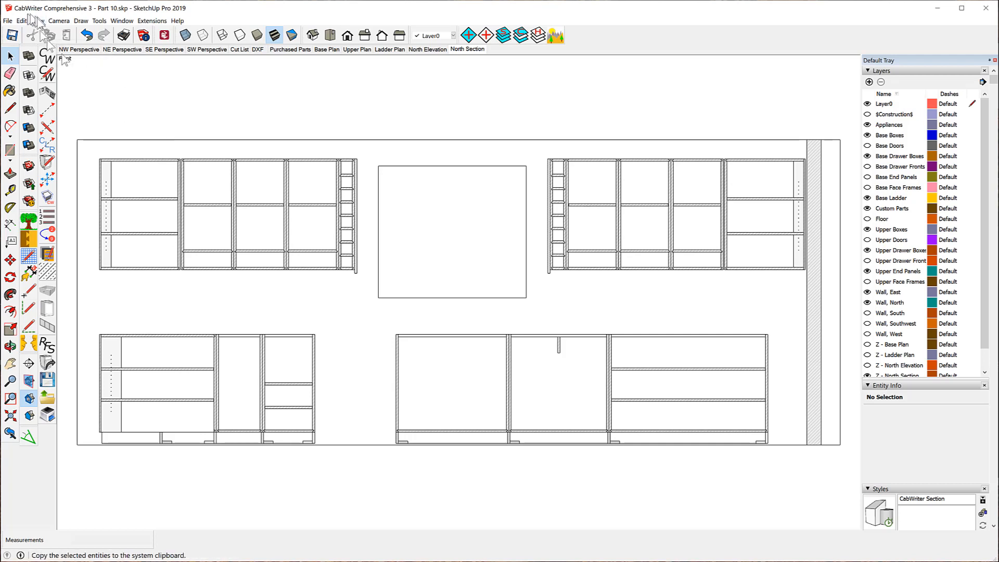
middle_drag(104, 111, 457, 210)
scroll(308, 149, down, 3)
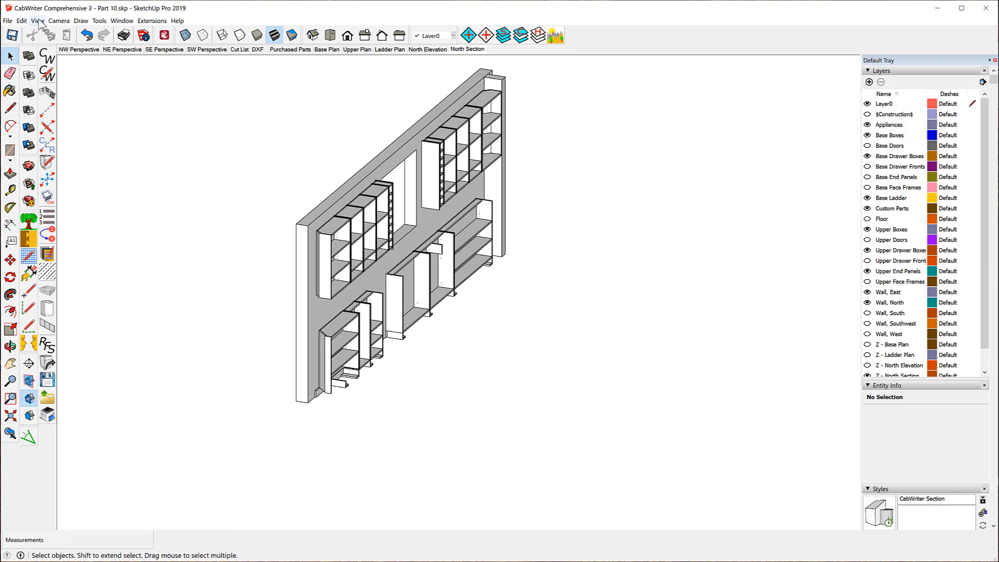
click(38, 21)
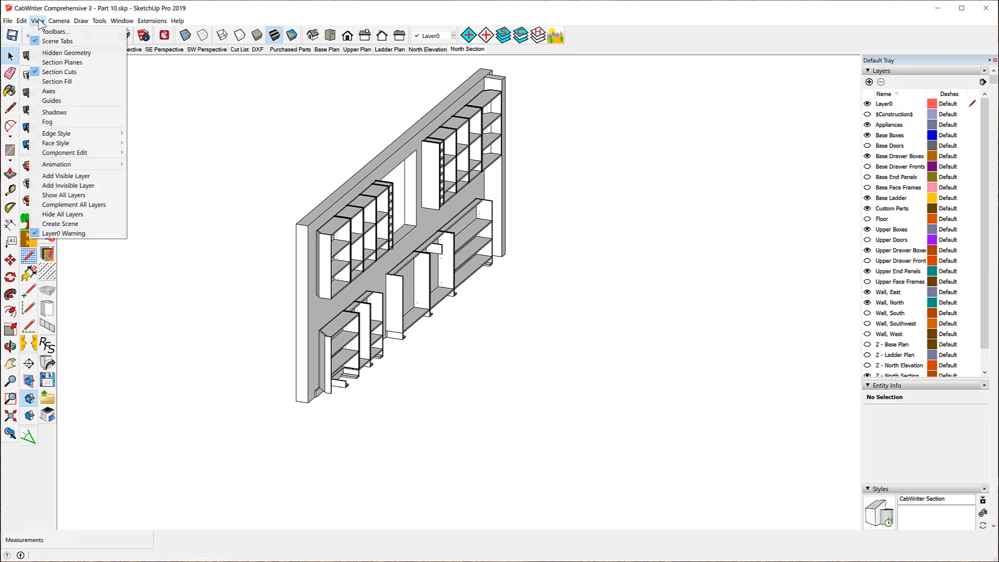
click(65, 54)
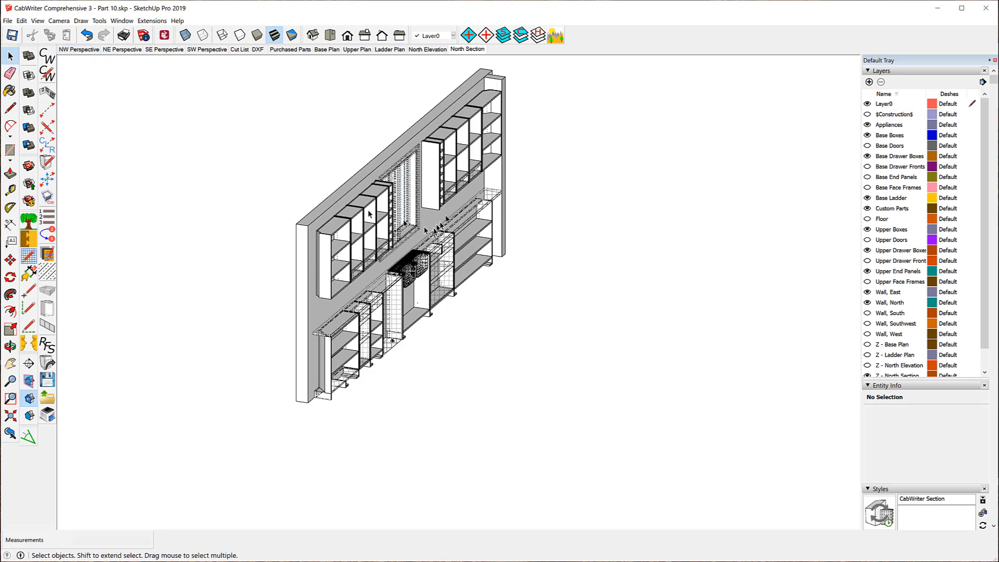
- Unhide the North Window component between the upper cabinets in the North Section scene
scroll(453, 210, up, 1)
scroll(453, 209, up, 2)
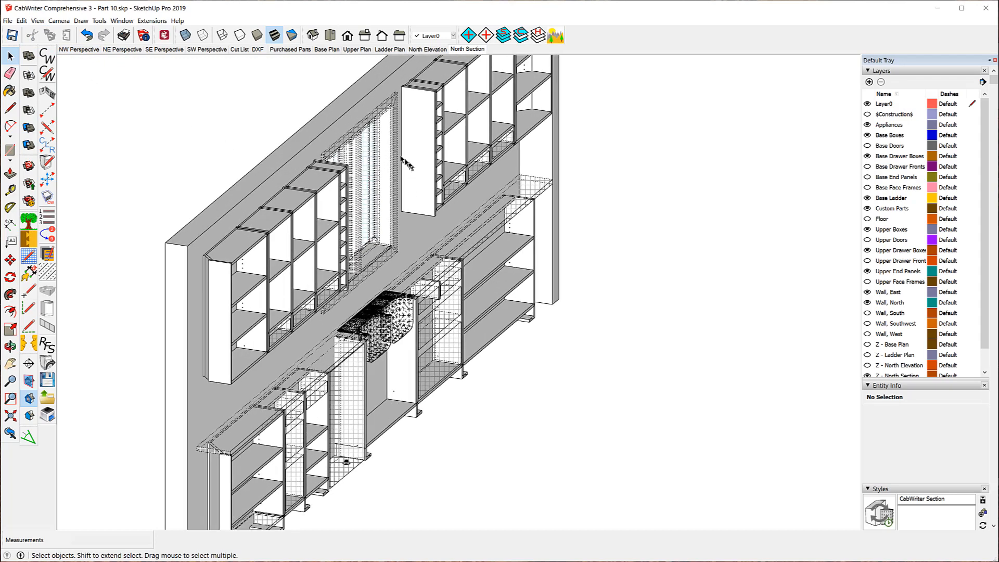
scroll(400, 156, up, 1)
click(366, 114)
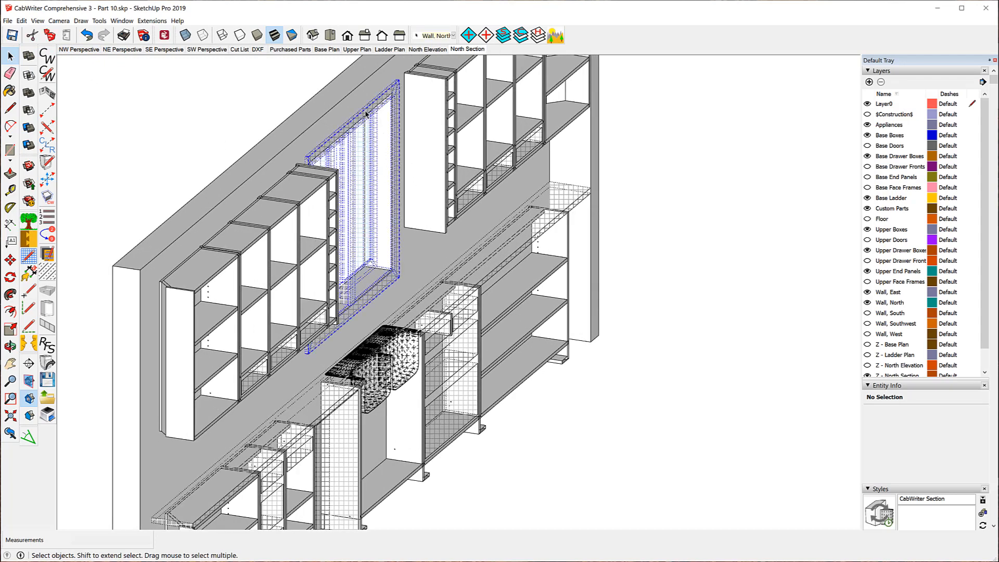
right_click(367, 114)
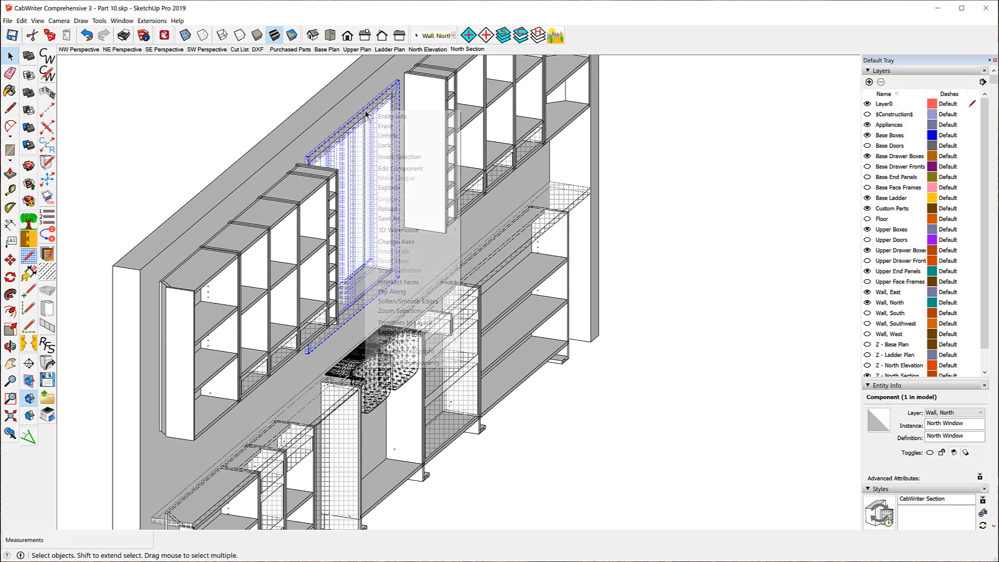
click(404, 136)
- Make the Wall, West layer visible and unhide the west wall component
scroll(433, 128, down, 2)
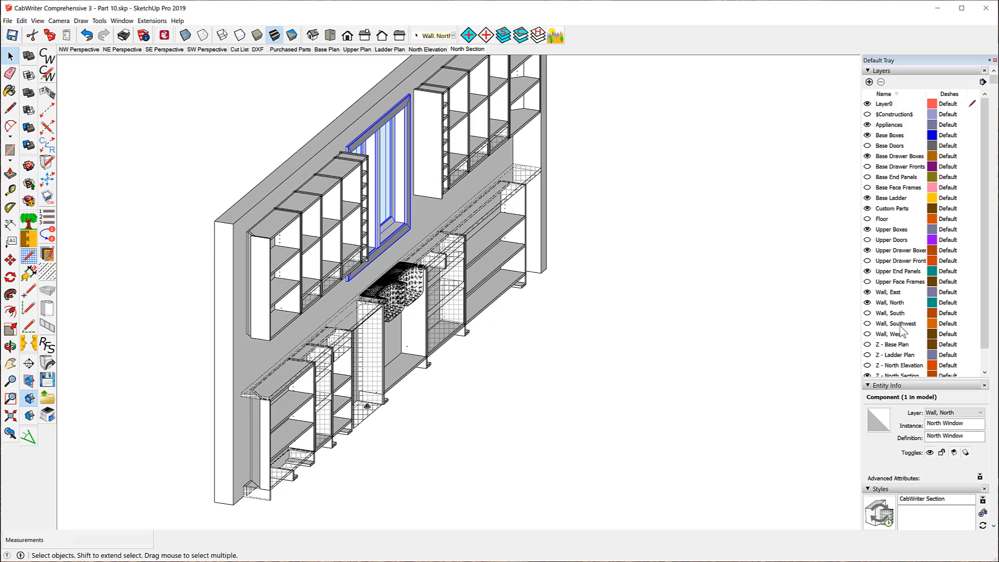
click(867, 334)
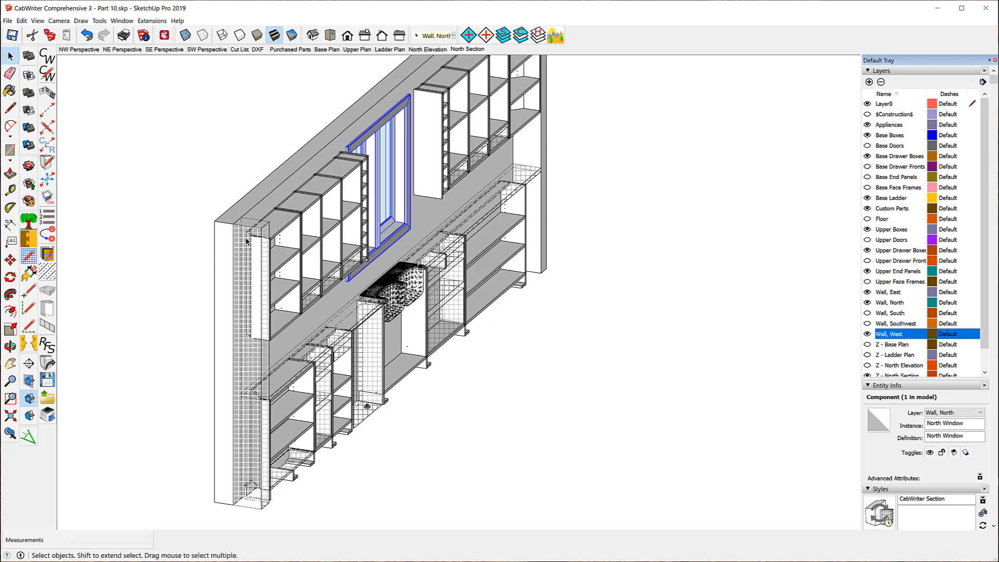
scroll(247, 240, up, 3)
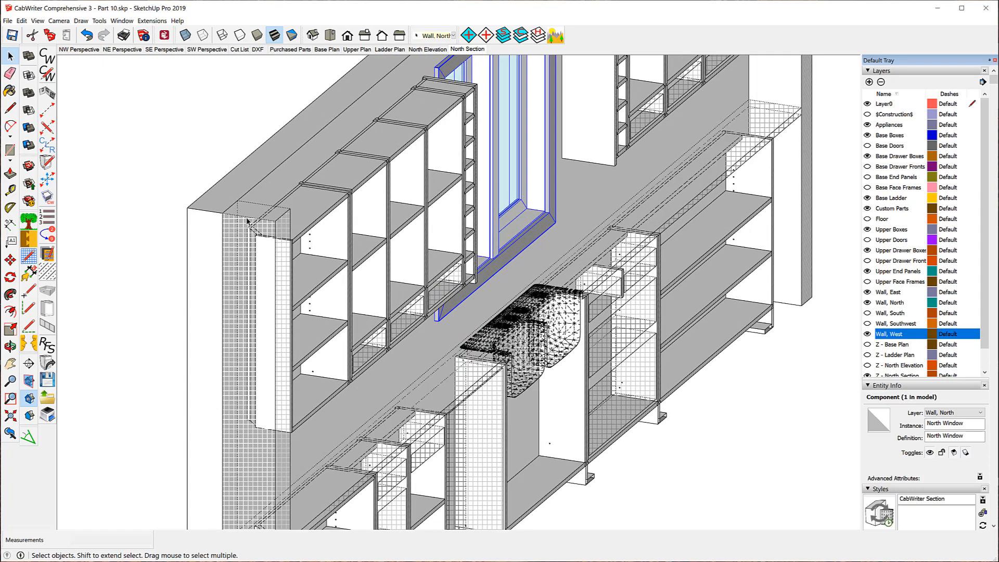
click(248, 221)
right_click(248, 222)
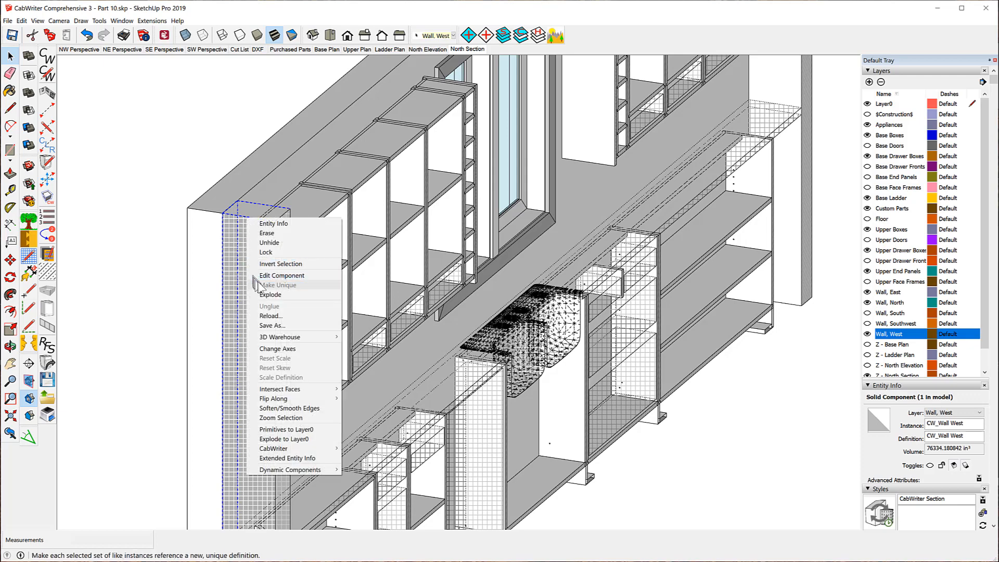
click(283, 243)
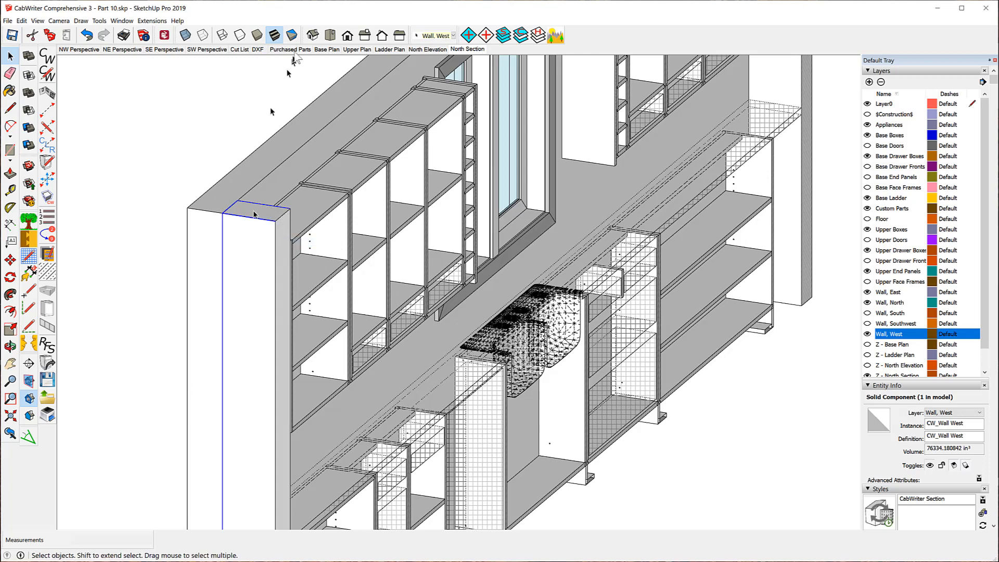
- Set the North Section to the front view and turn off the hidden geometry display
click(347, 37)
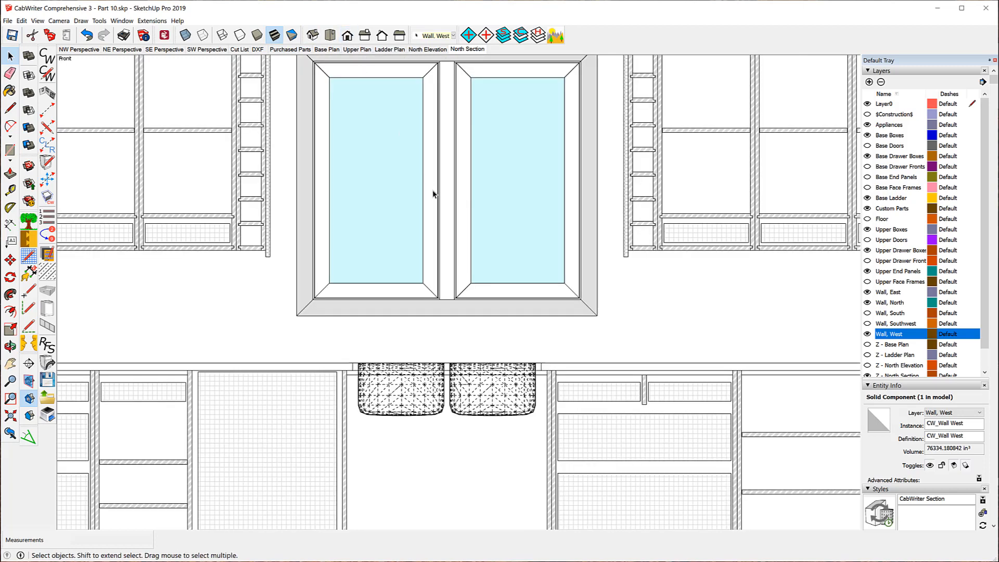
click(40, 23)
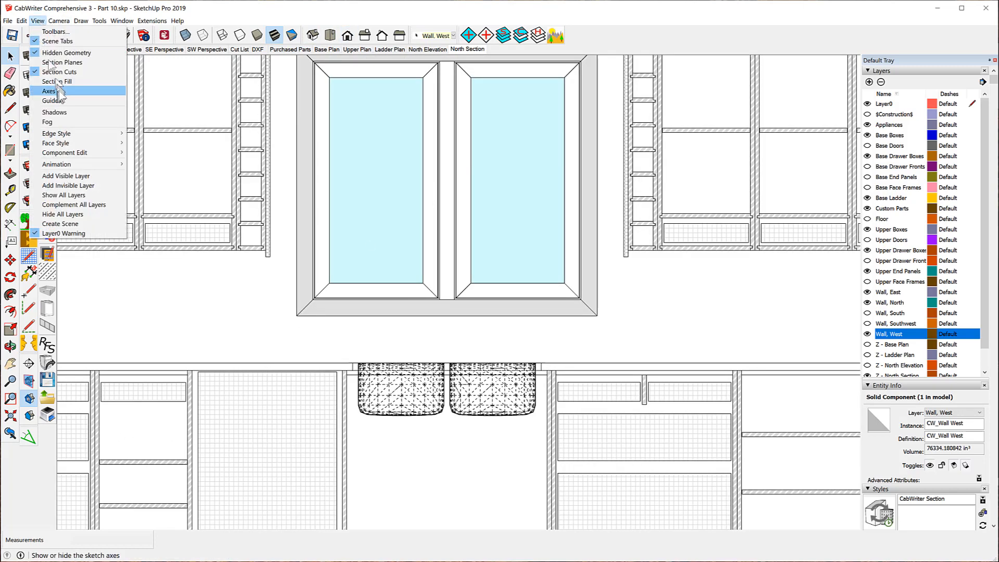
click(65, 53)
scroll(501, 206, down, 5)
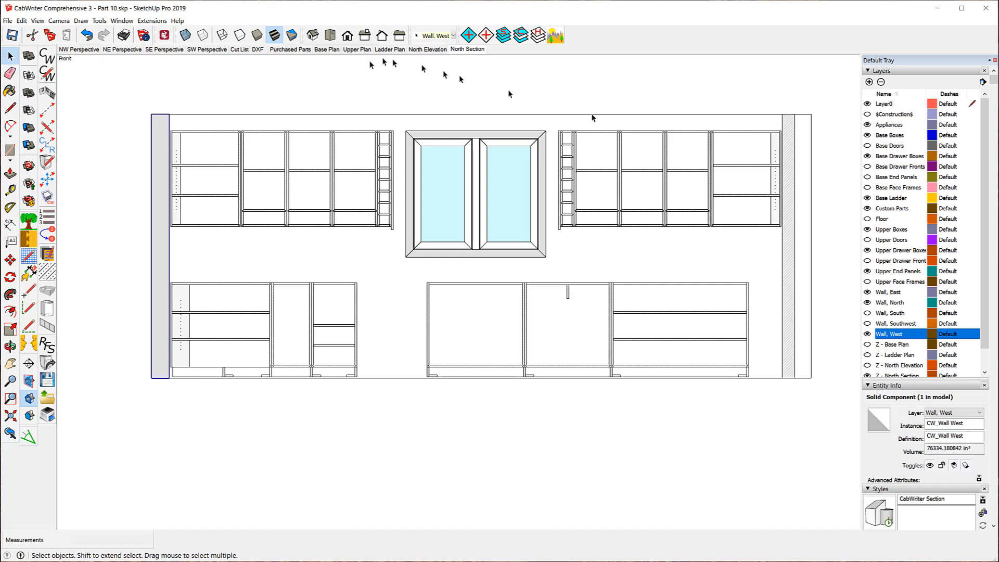
- Inspect the west wall from several angles and display the model's section planes
middle_drag(211, 94, 466, 279)
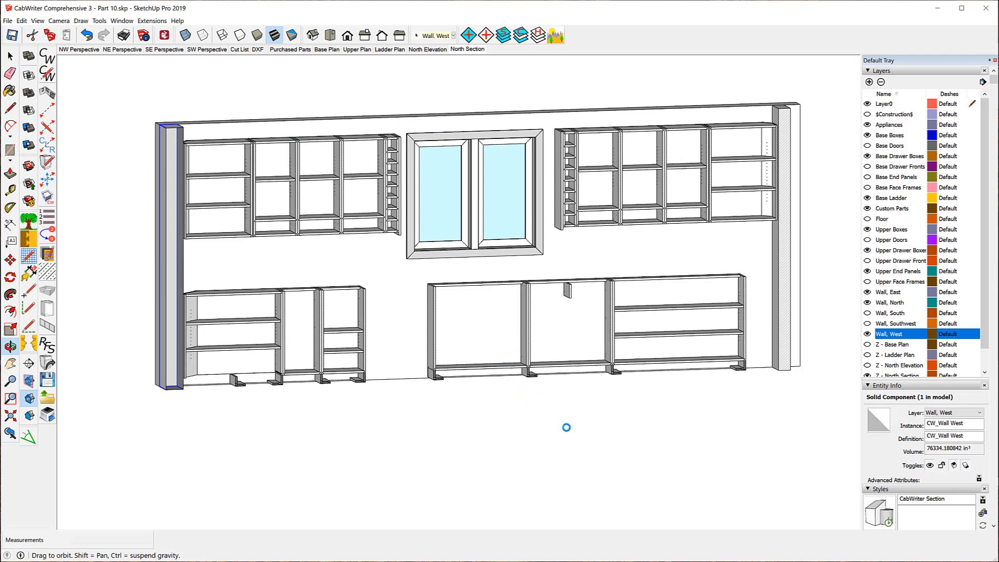
middle_drag(583, 430, 586, 432)
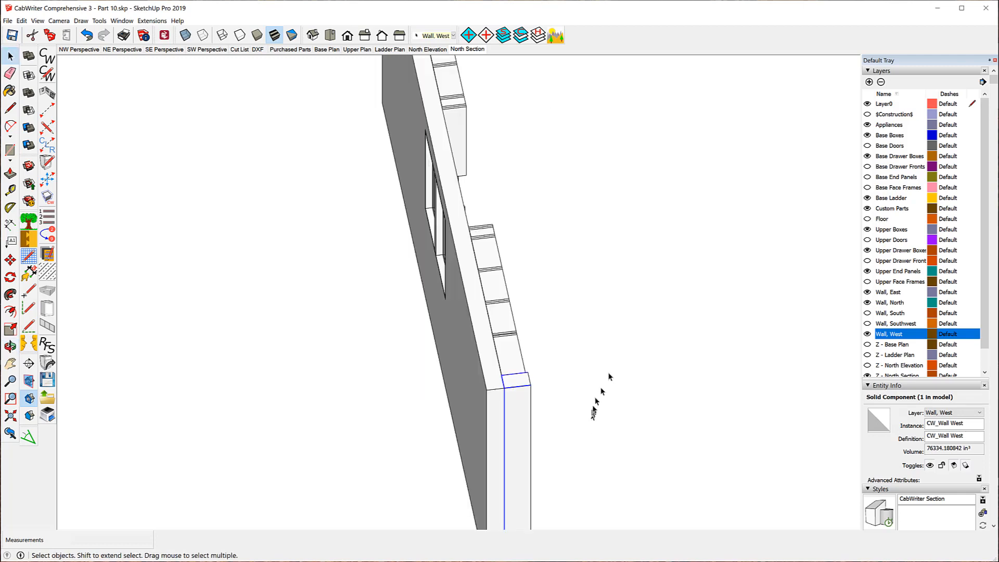
middle_drag(607, 368, 288, 243)
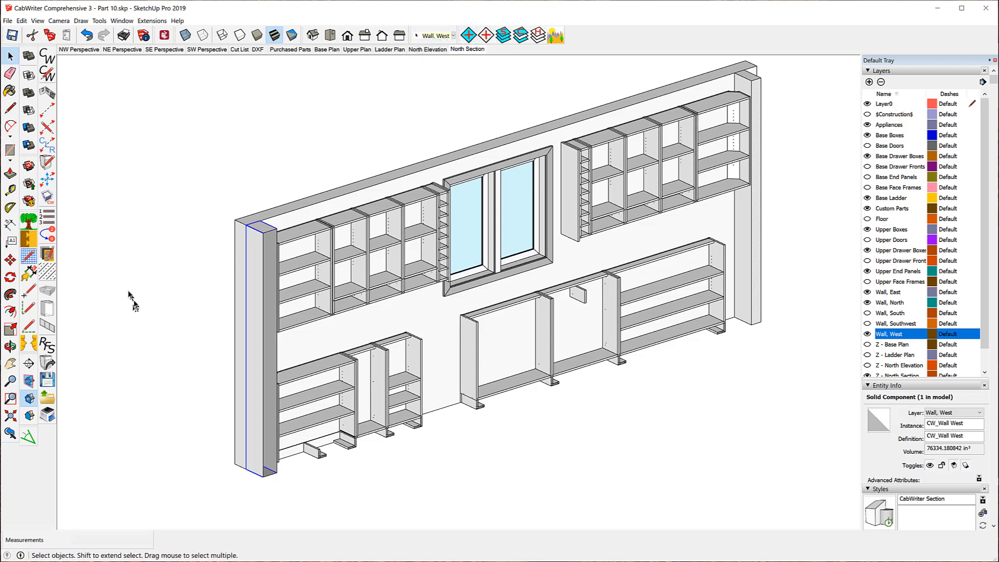
click(31, 382)
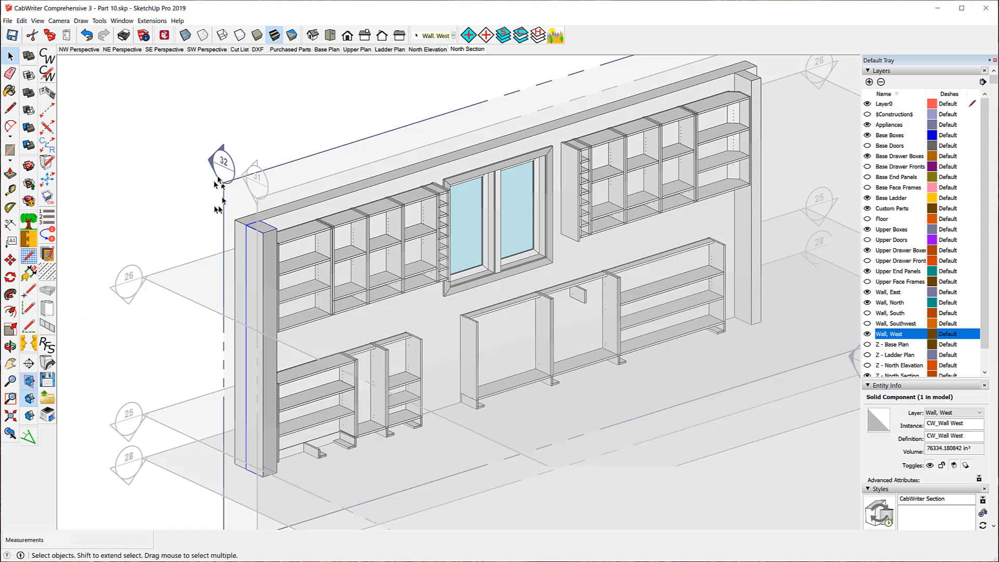
scroll(198, 155, down, 3)
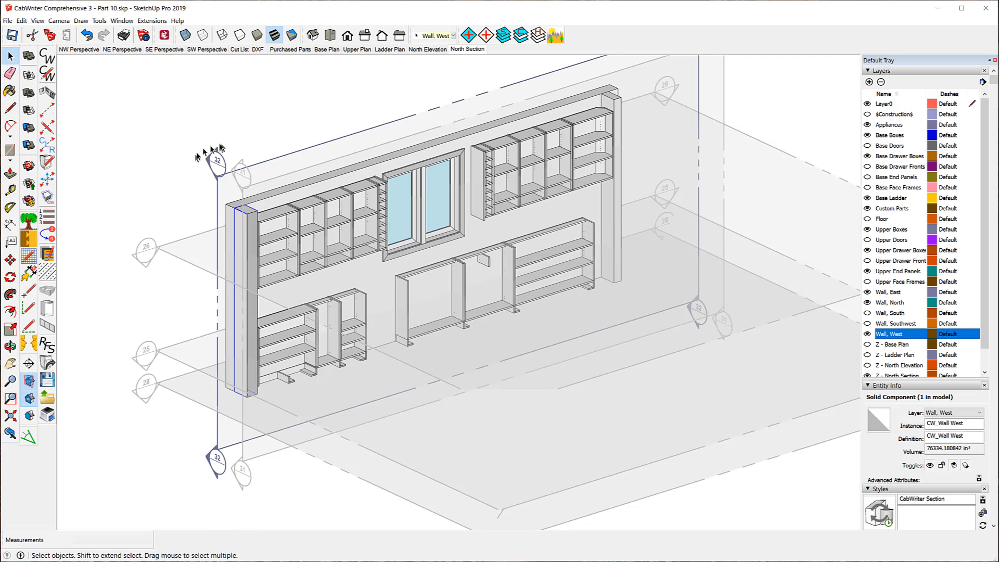
- Recreate the North Section by selection from the walls, window, cabinets and north section plane, replacing the existing section mask
click(347, 36)
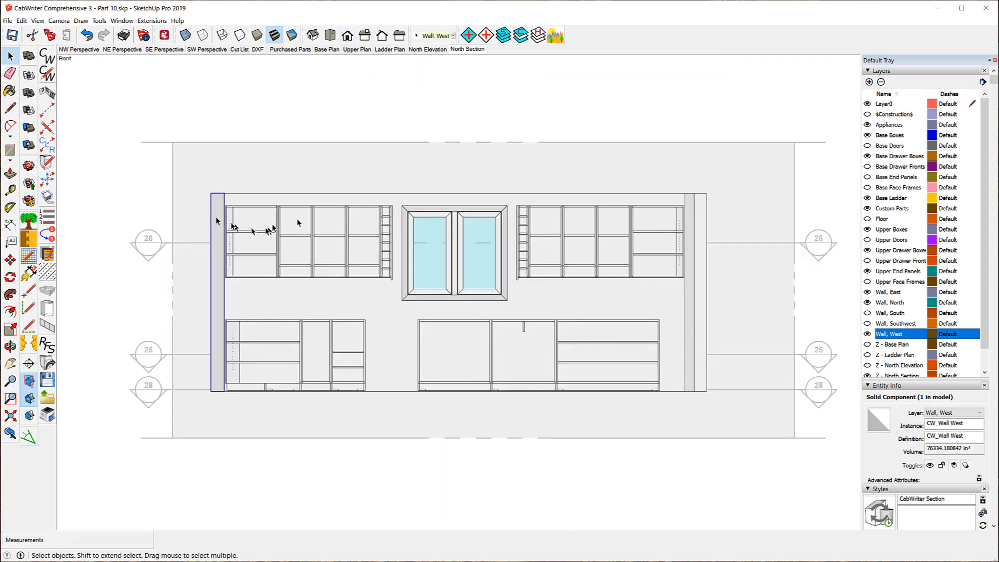
drag(184, 161, 725, 408)
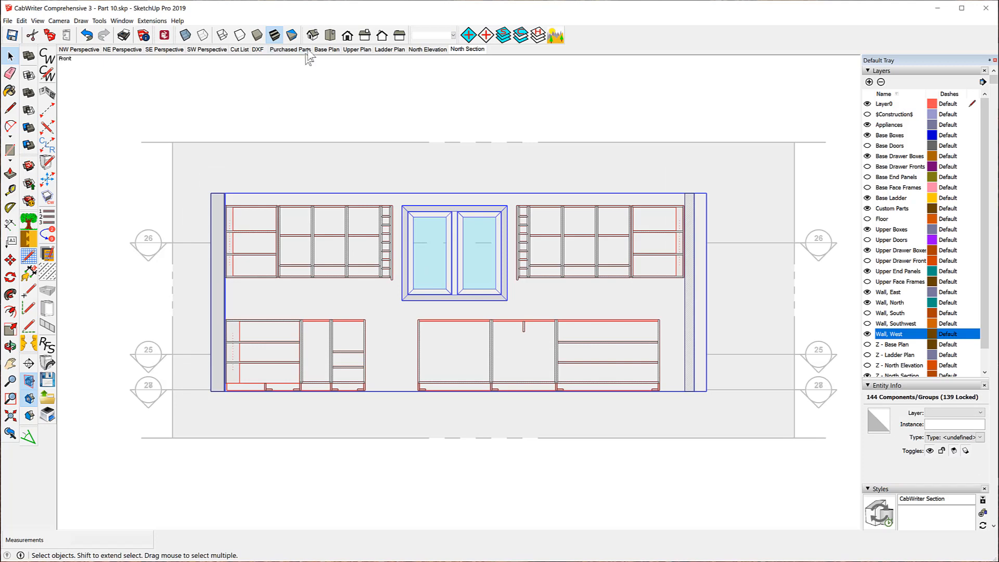
click(312, 35)
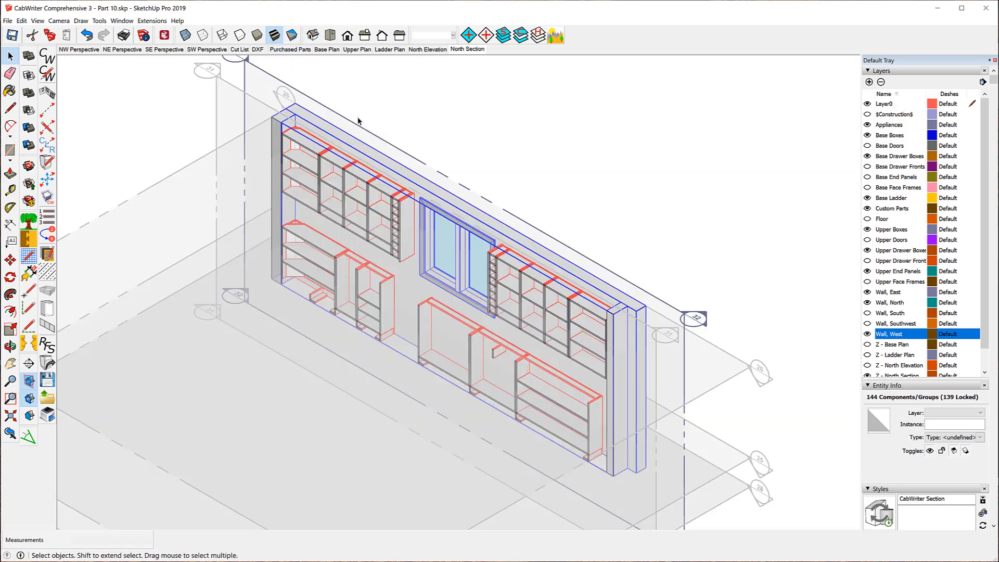
shift+click(260, 72)
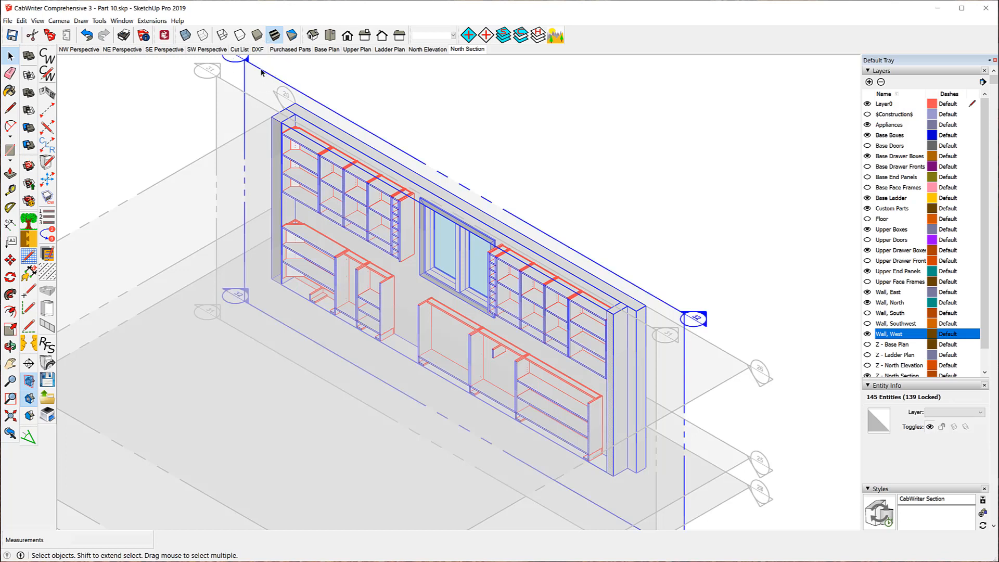
click(82, 21)
mouse_move(99, 63)
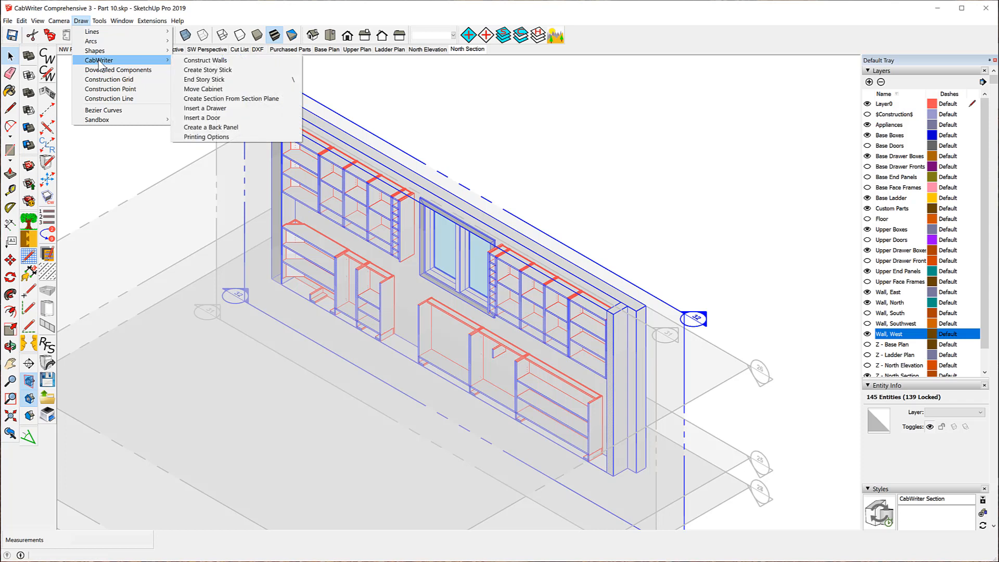
click(242, 98)
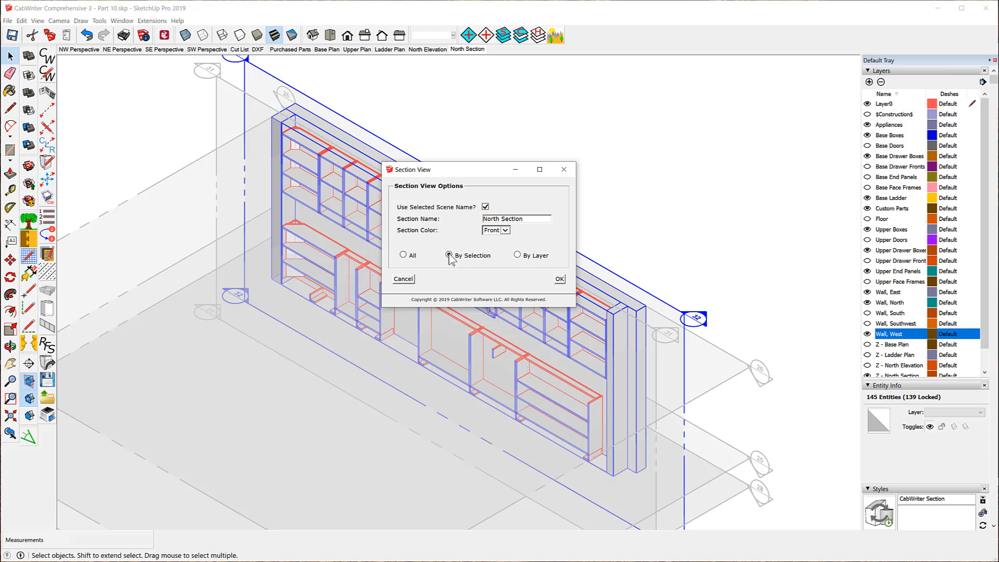
click(560, 280)
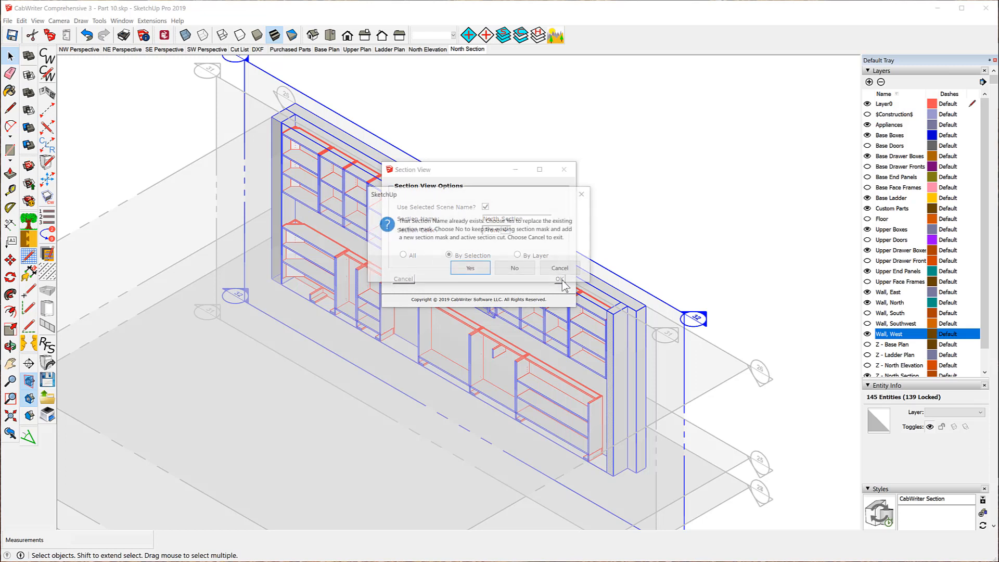
click(470, 269)
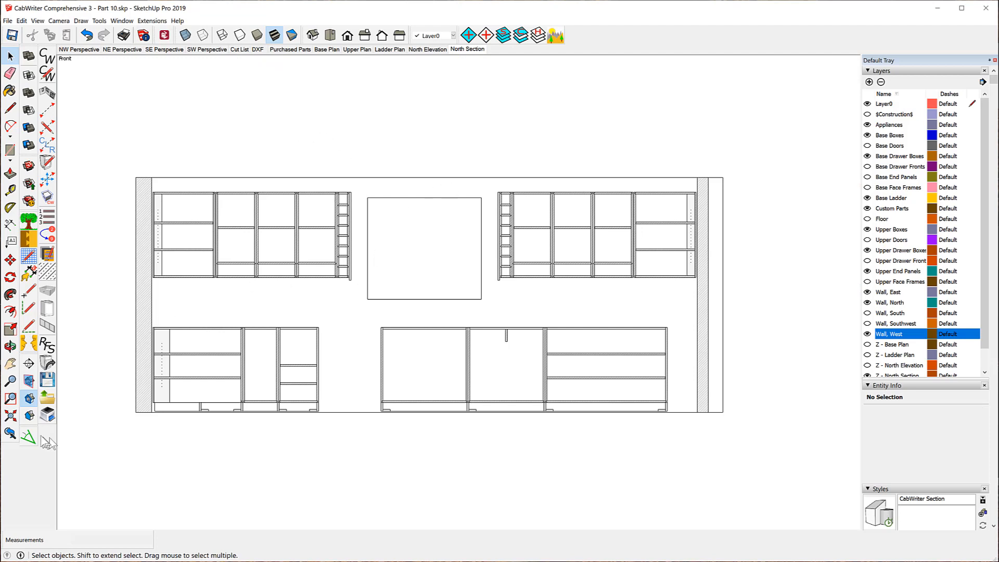
- Display the hidden geometry and unhide the North Window component between the upper cabinets
click(10, 415)
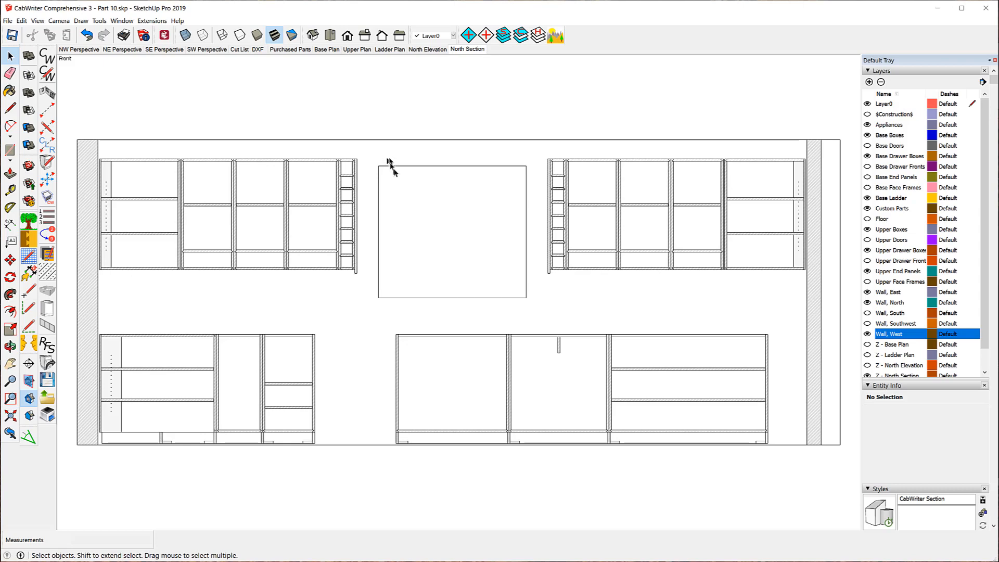
click(36, 21)
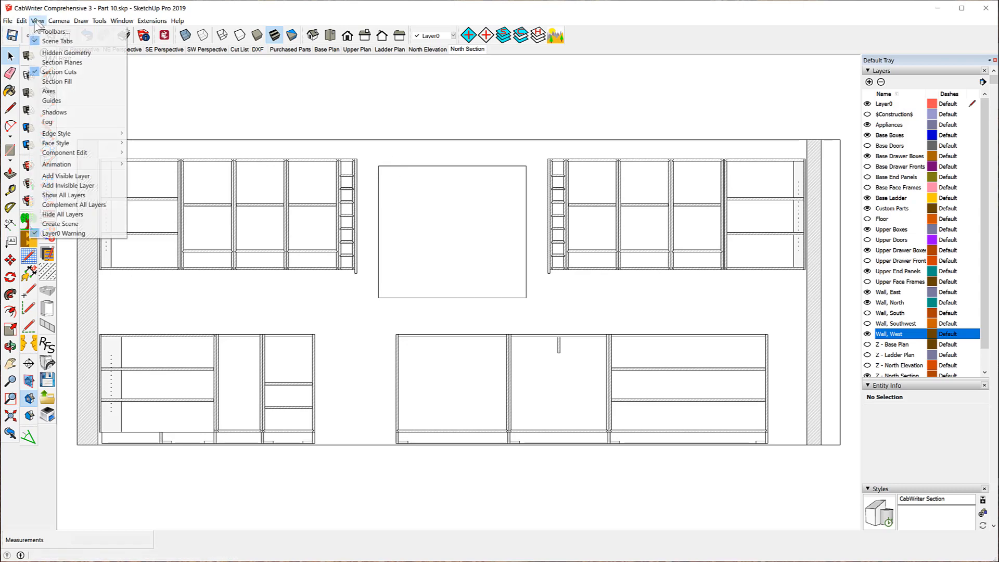
click(63, 53)
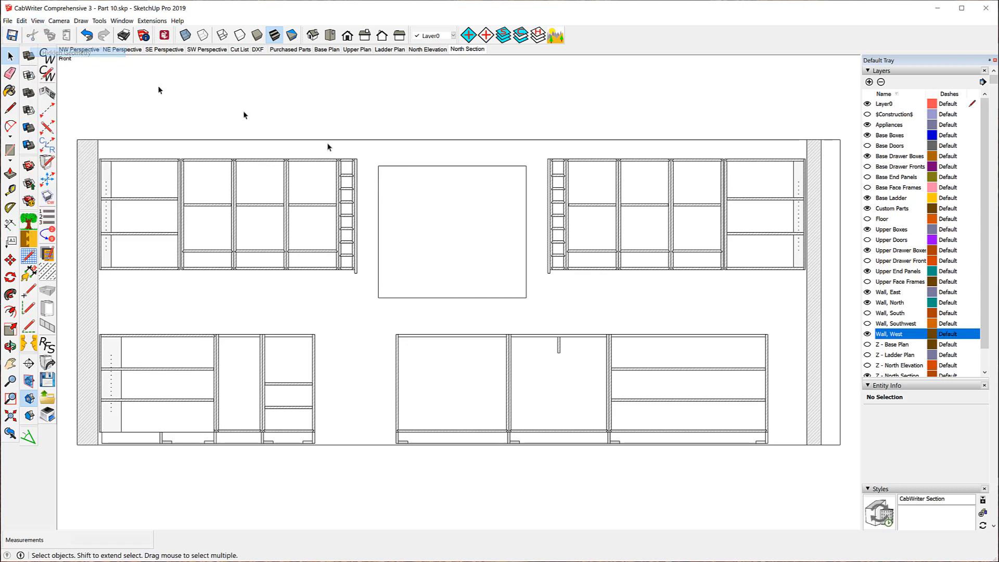
right_click(433, 165)
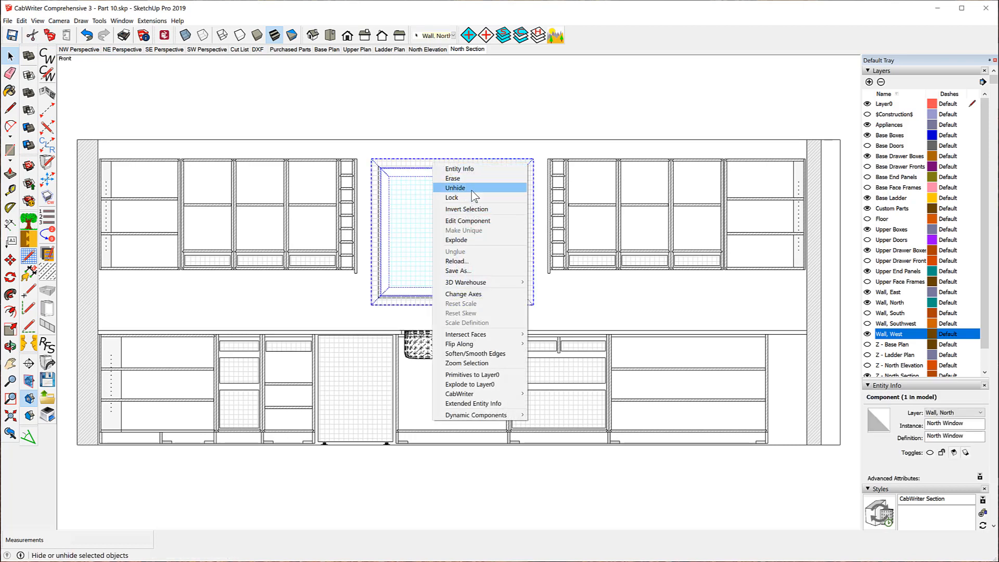
click(472, 188)
click(146, 94)
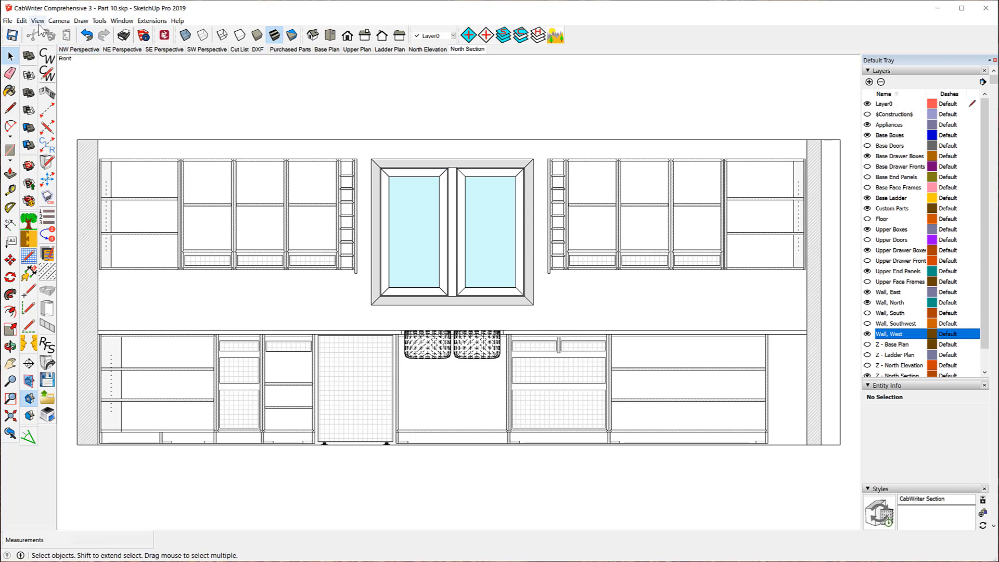
- Update the North Section scene without saving the style changes
right_click(465, 53)
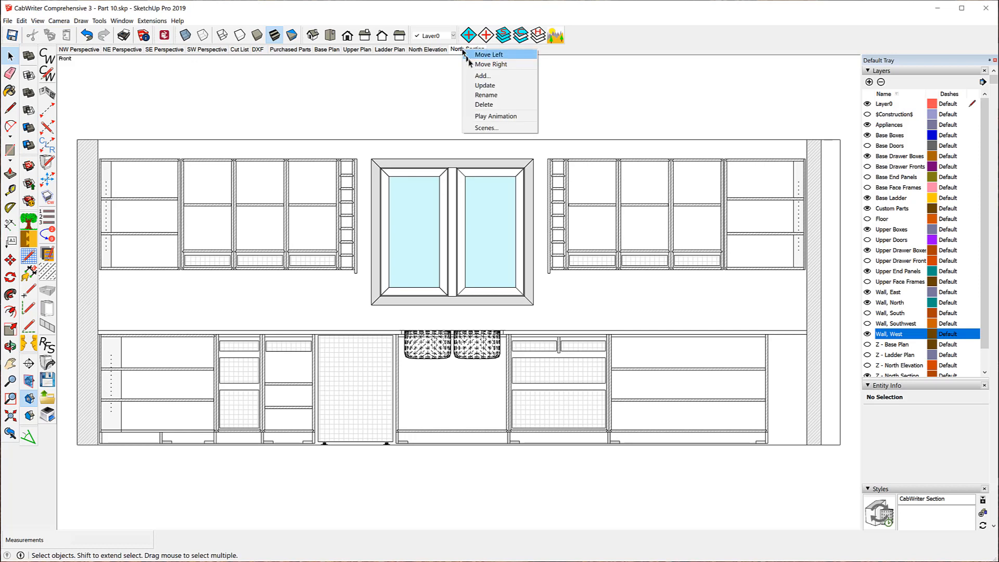
click(488, 89)
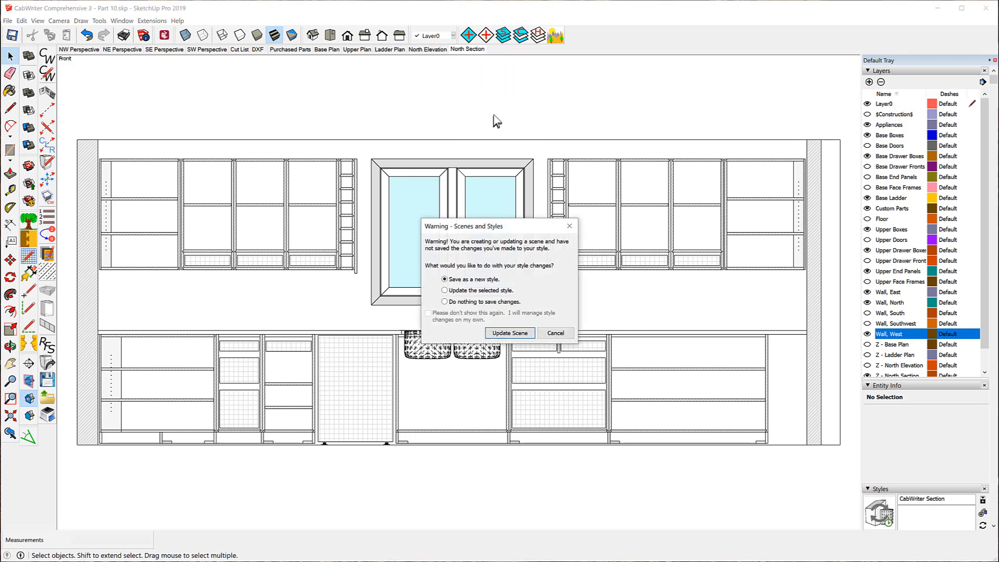
click(445, 302)
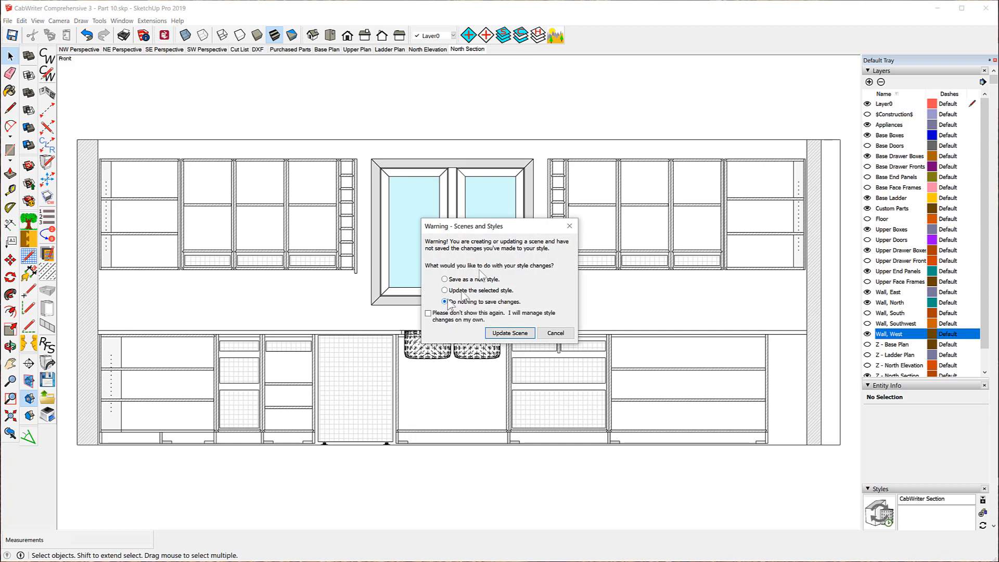
click(517, 333)
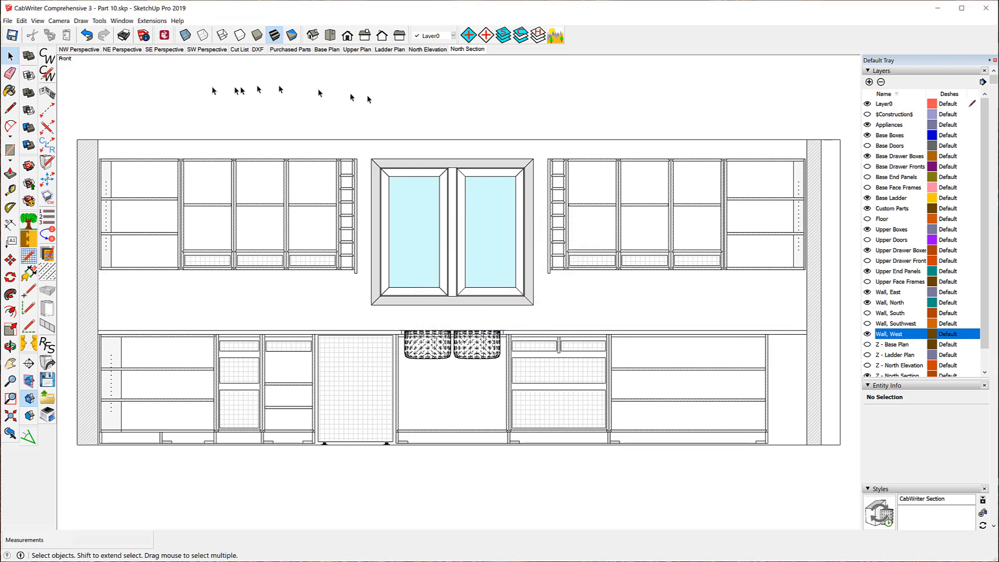
- Turn off the hidden geometry display and update the North Section scene
click(36, 21)
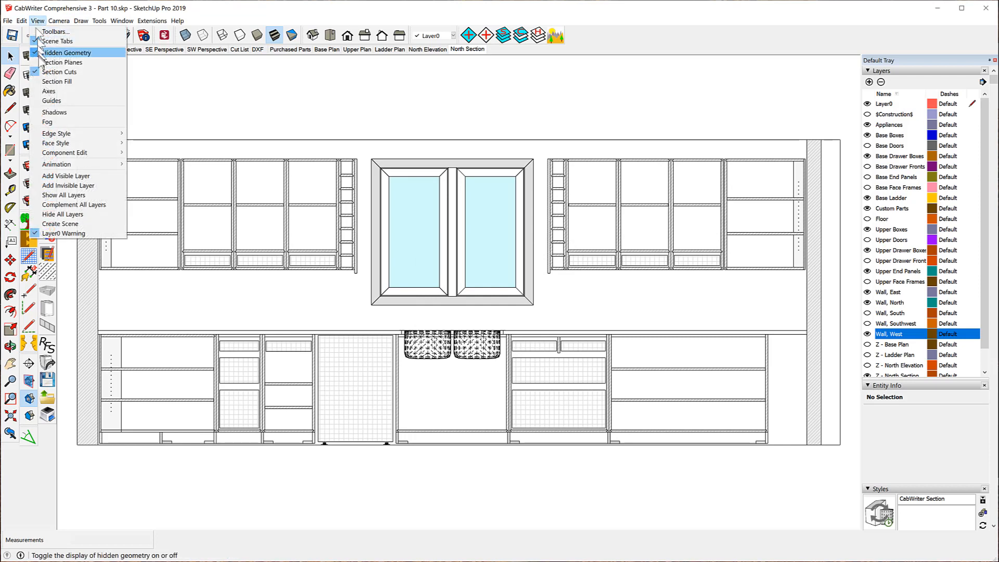
click(67, 49)
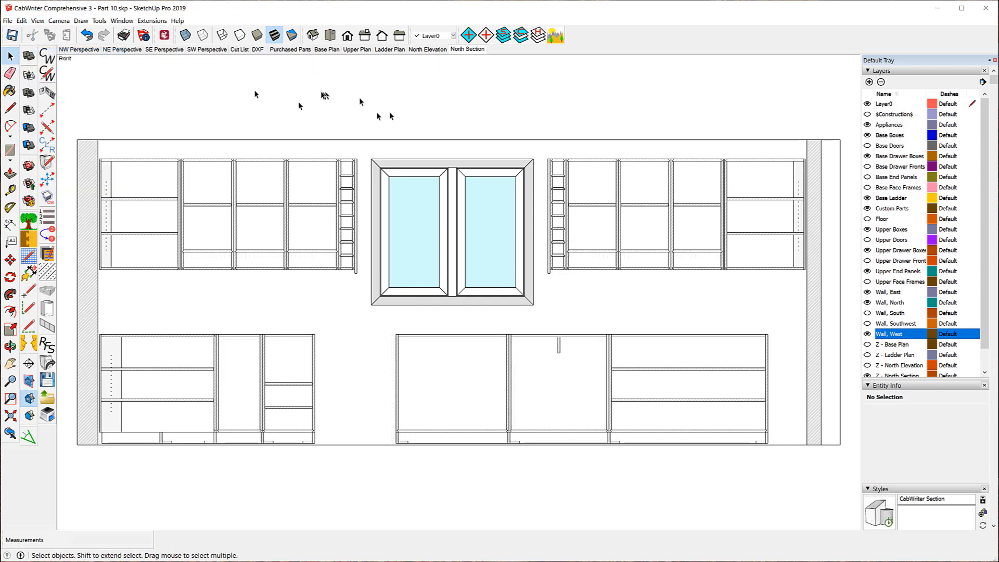
right_click(461, 51)
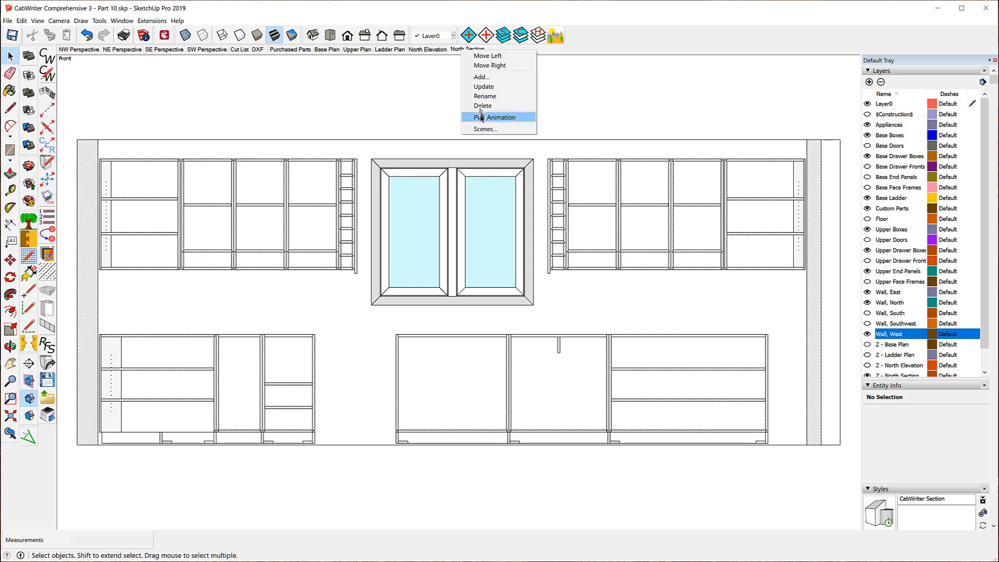
click(484, 87)
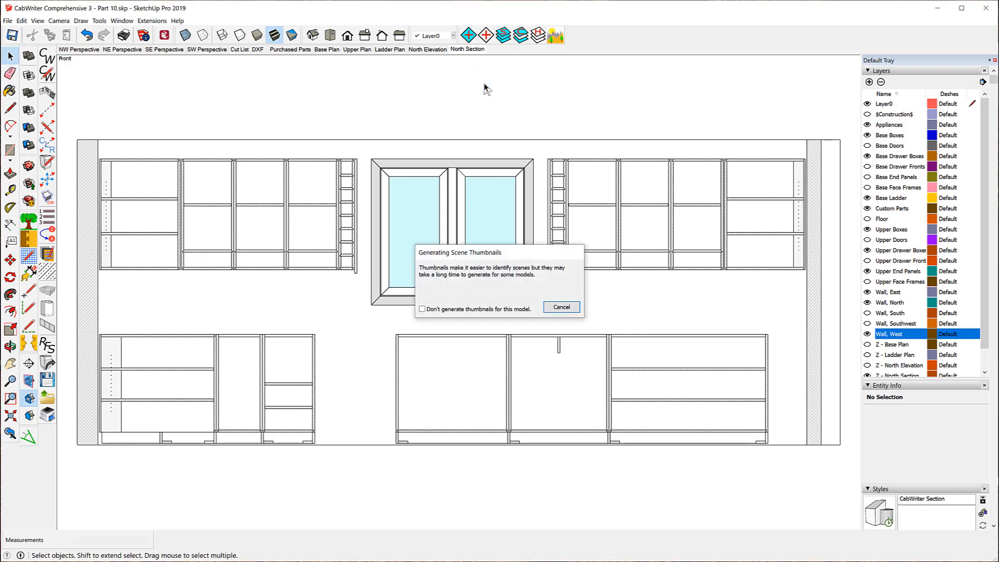
click(369, 50)
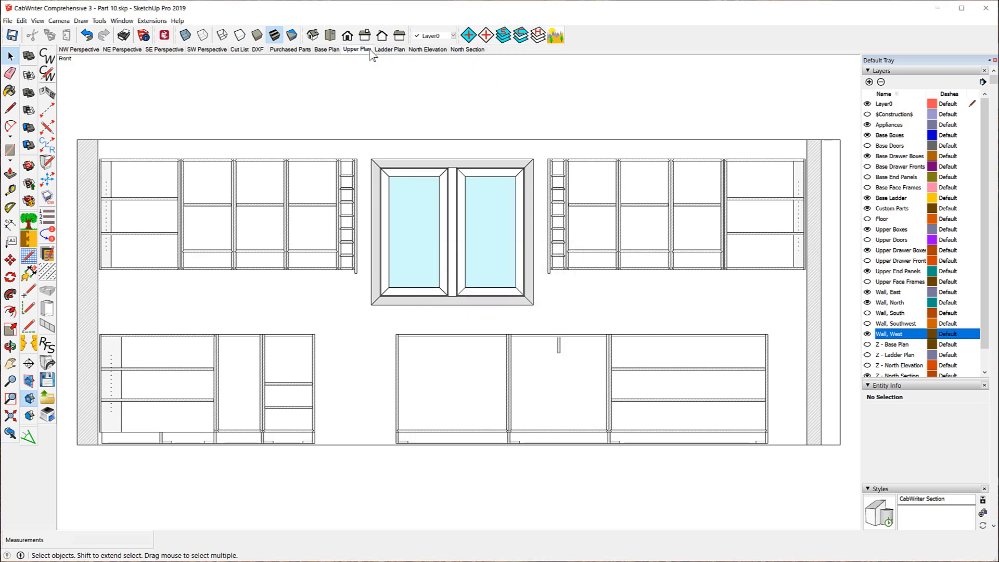
click(468, 50)
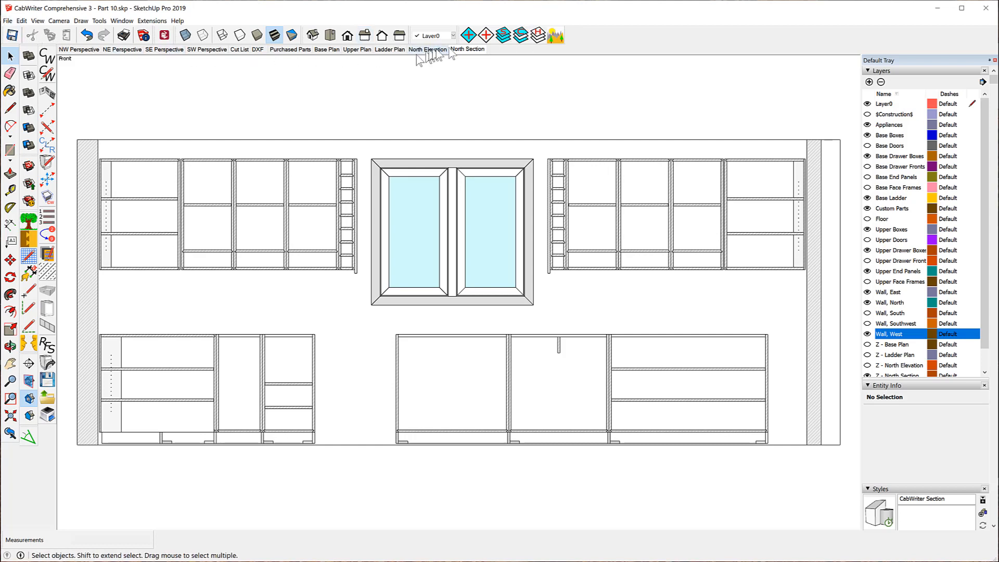
- Open the NW Perspective scene, make the Floor layer invisible and show the kitchen from the top in parallel projection
click(74, 51)
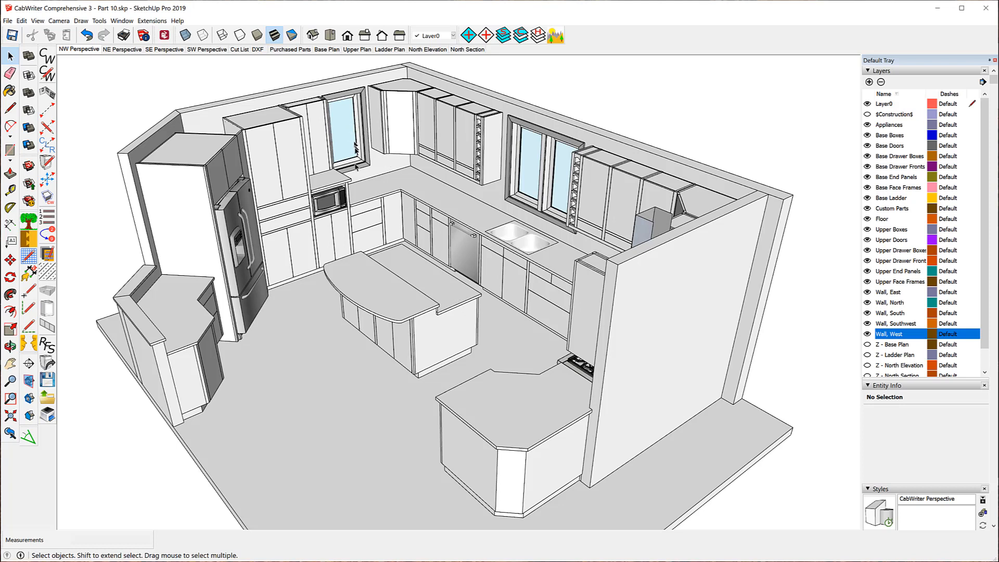
click(867, 219)
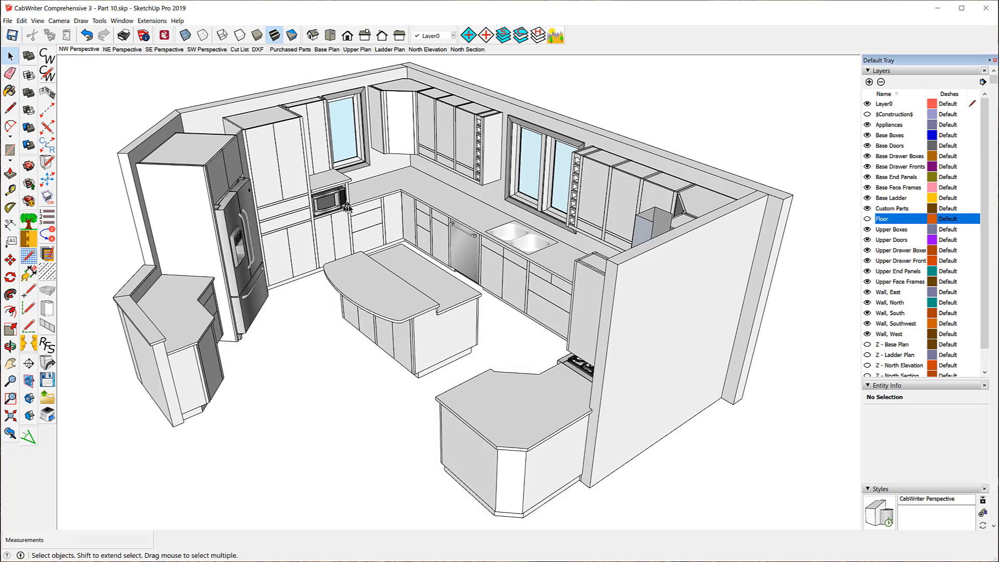
click(333, 35)
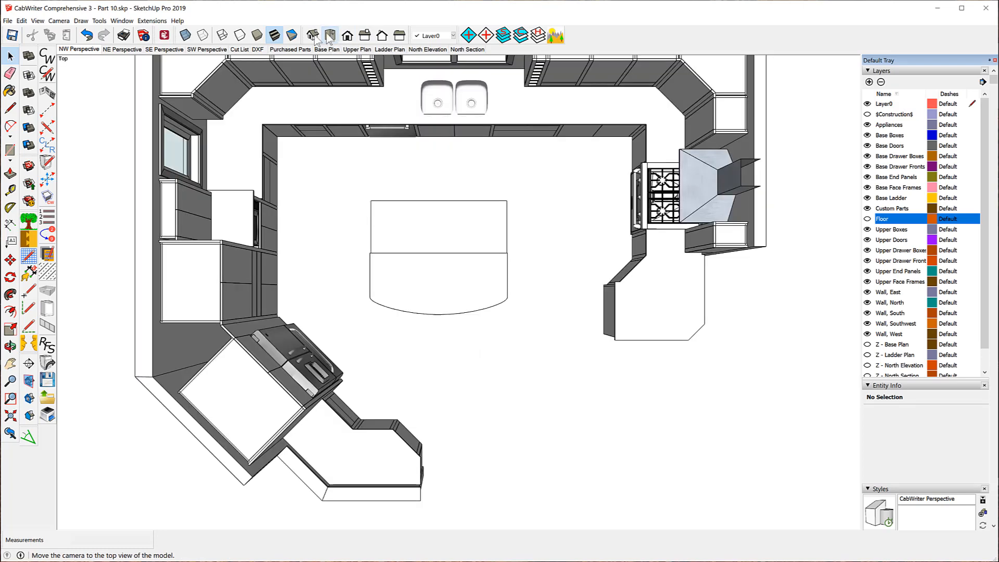
click(35, 21)
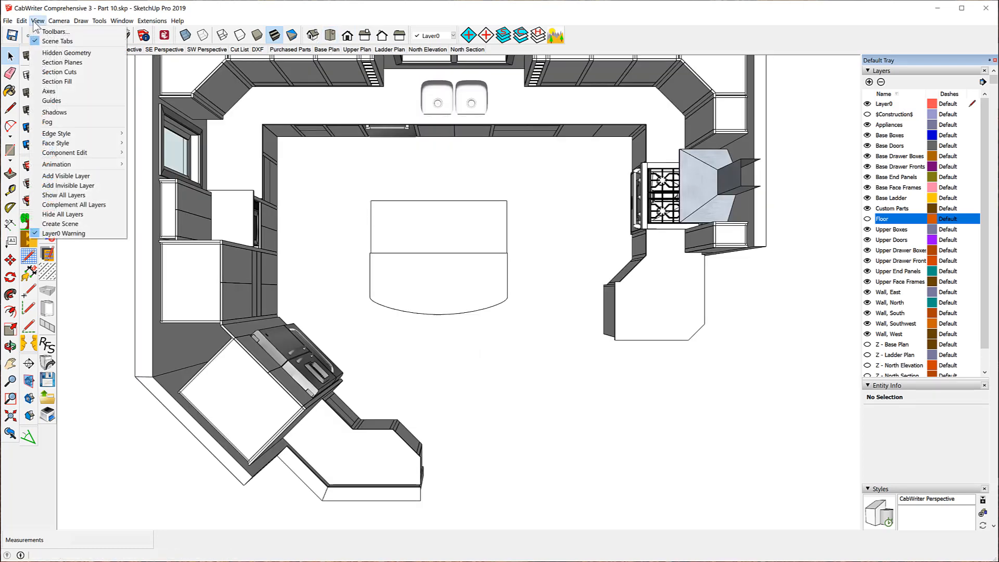
mouse_move(59, 20)
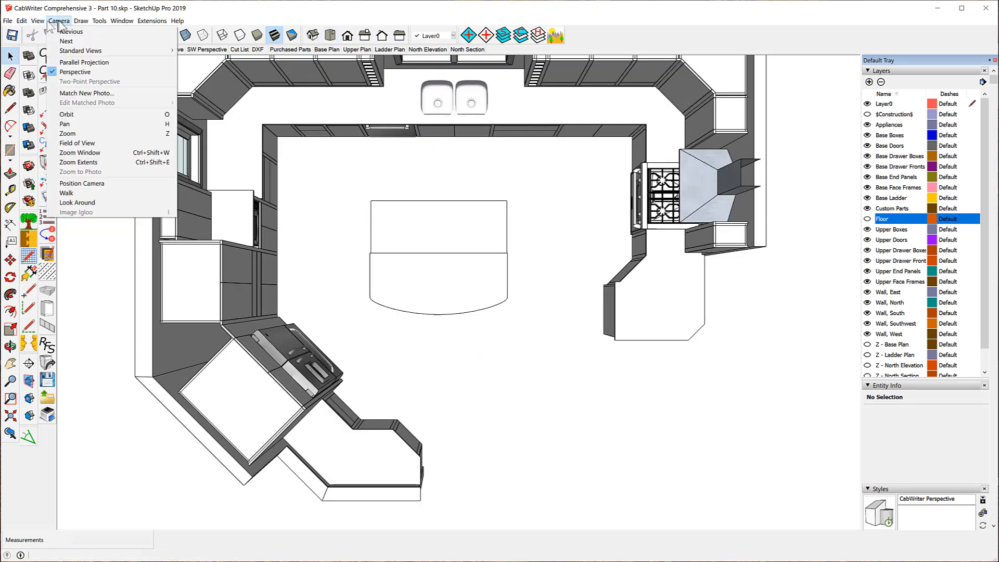
click(81, 62)
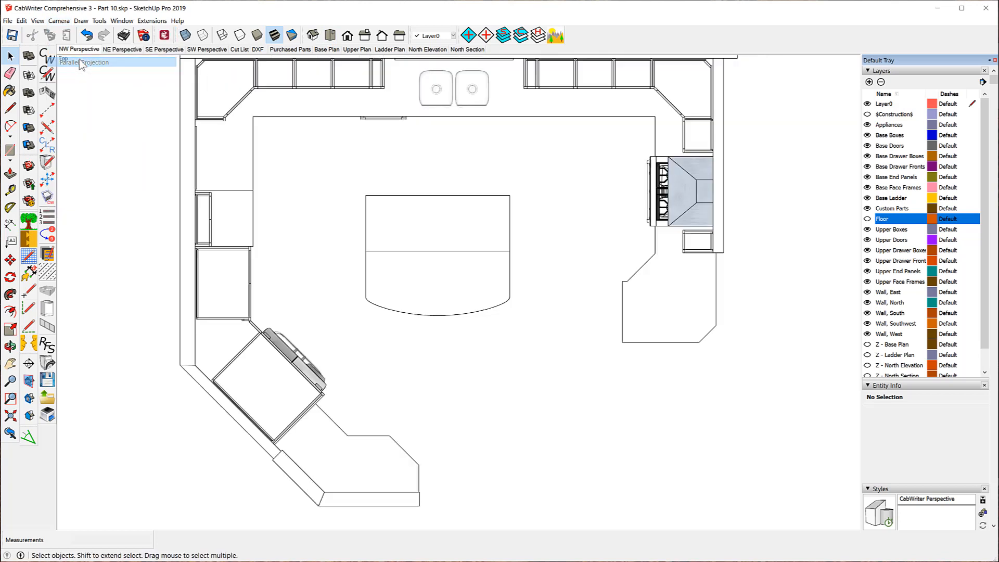
scroll(258, 231, down, 3)
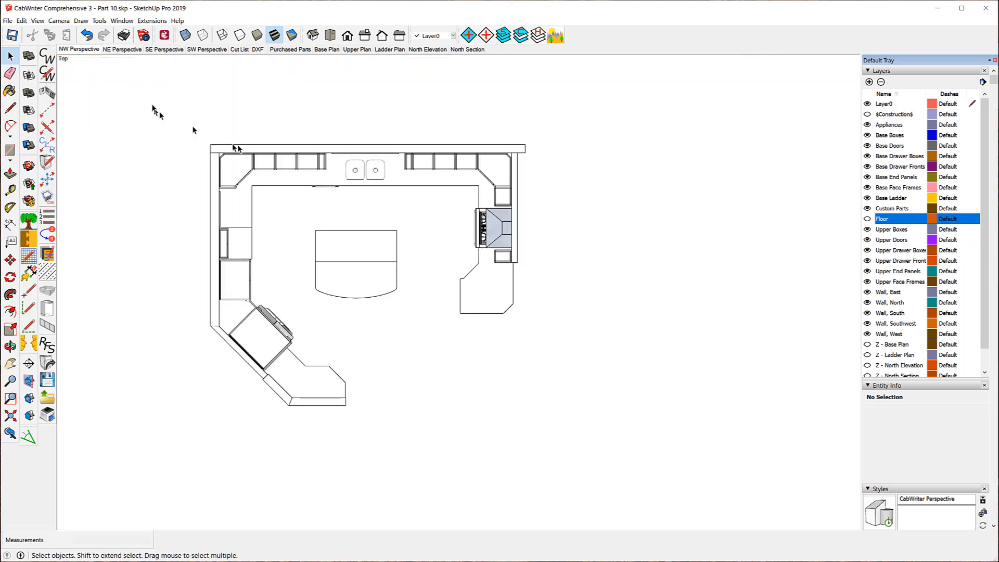
- Unlock and hide all of the visible kitchen components
drag(151, 103, 689, 462)
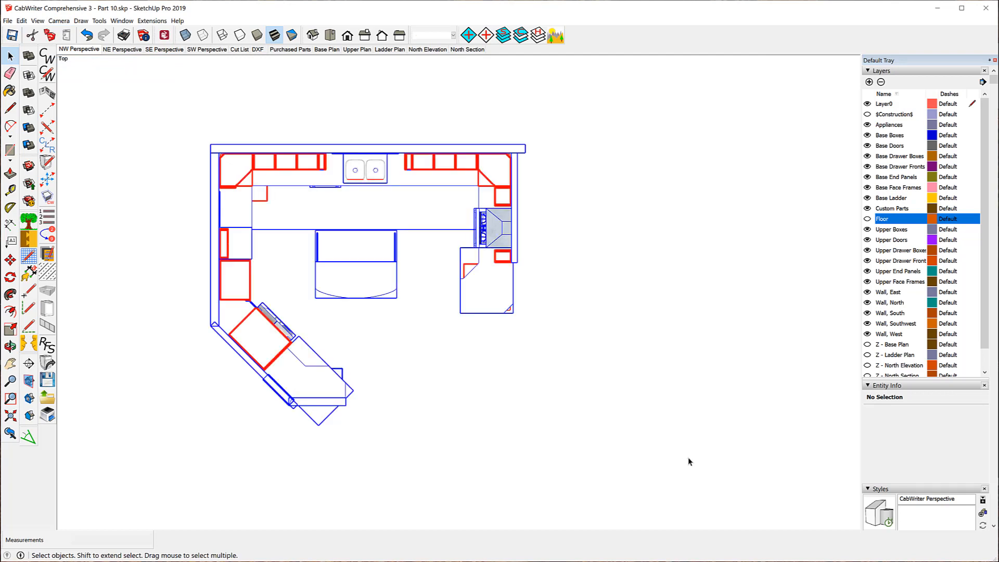
right_click(252, 167)
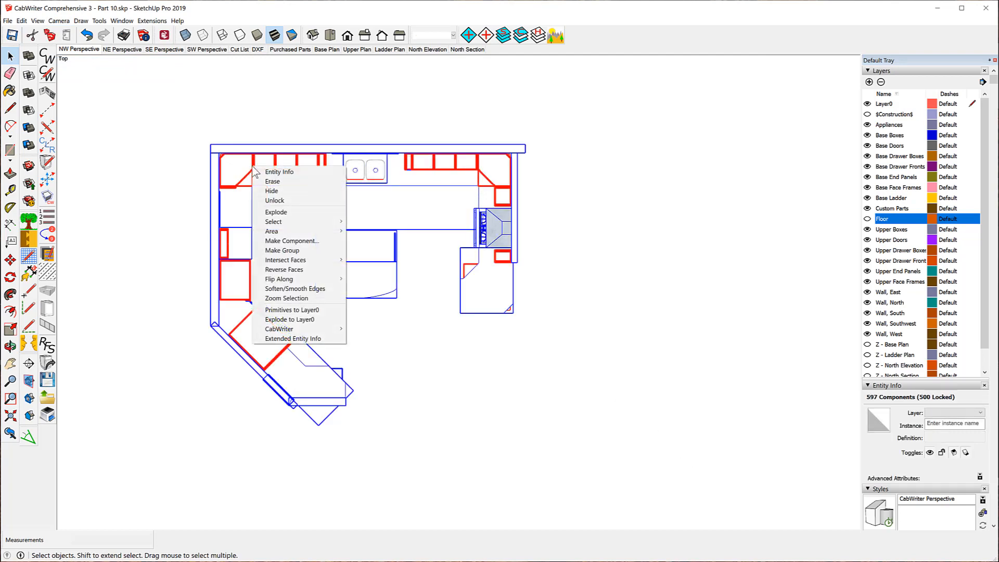
click(275, 200)
right_click(264, 167)
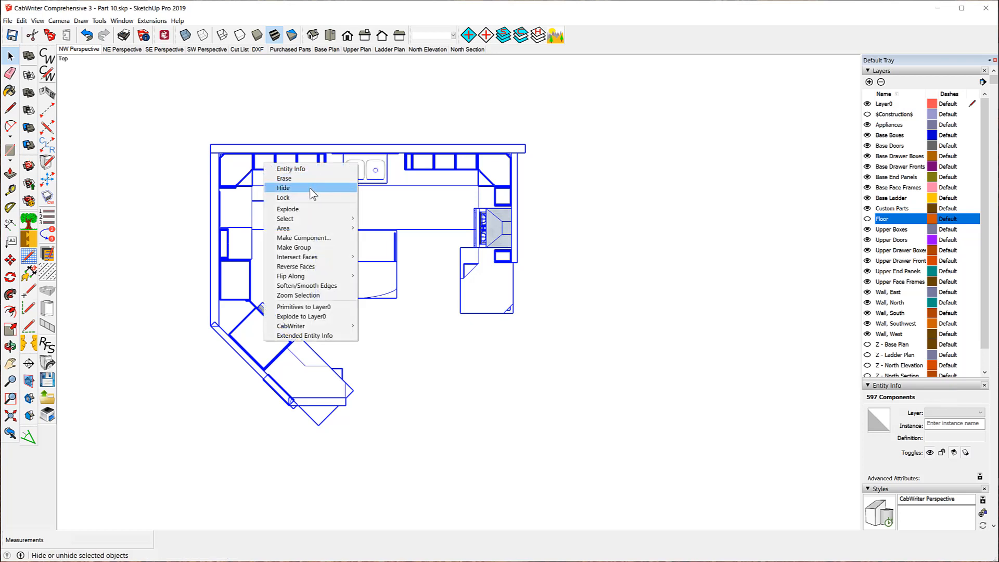
click(313, 193)
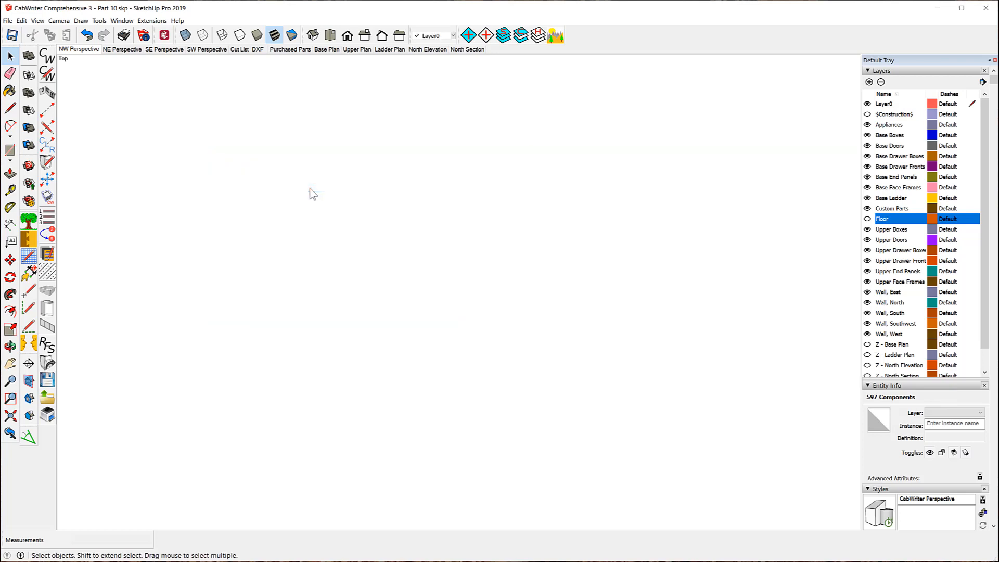
- Turn on the hidden geometry display, unhide only the kitchen island's components and turn the hidden geometry display off
click(38, 20)
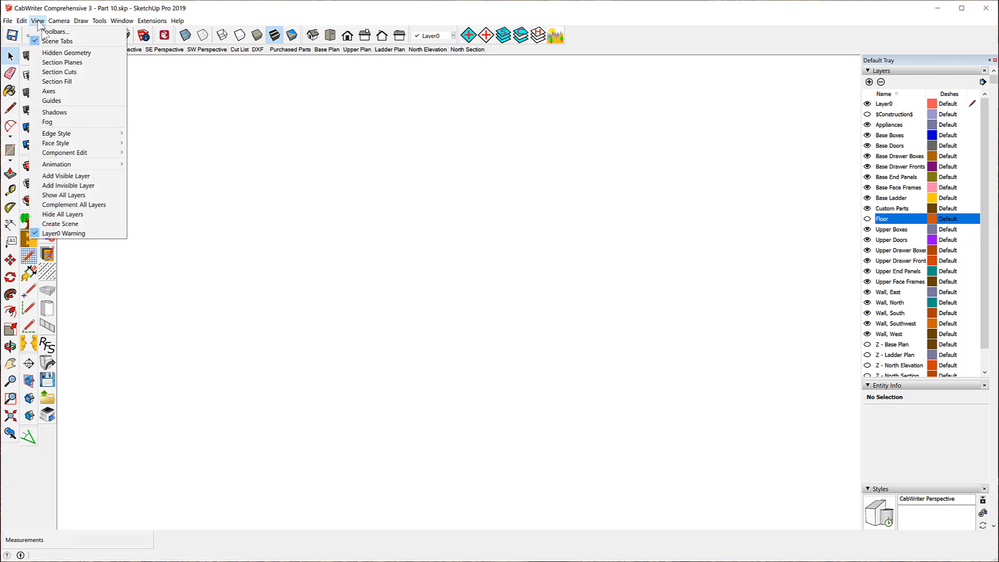
click(61, 53)
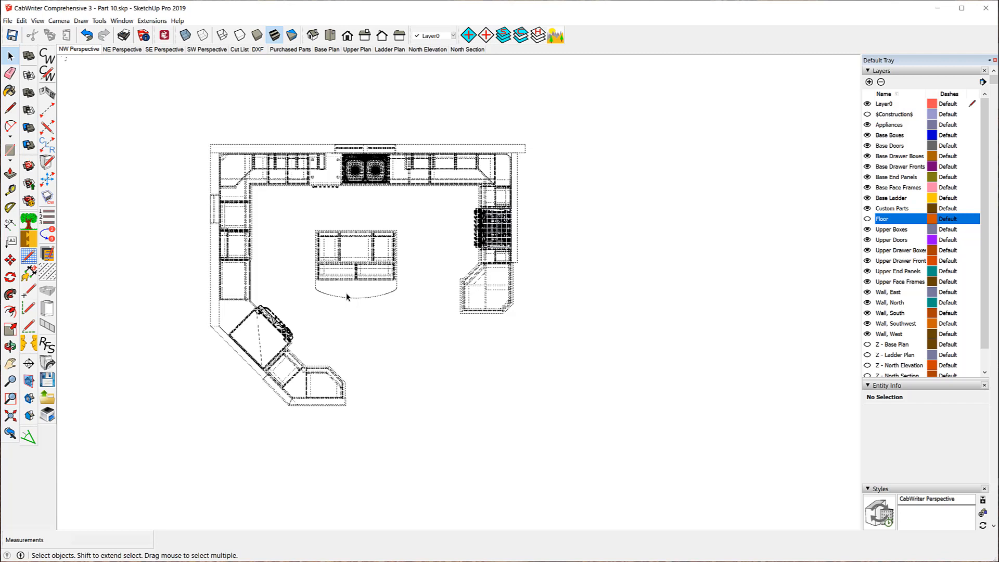
drag(284, 214, 422, 310)
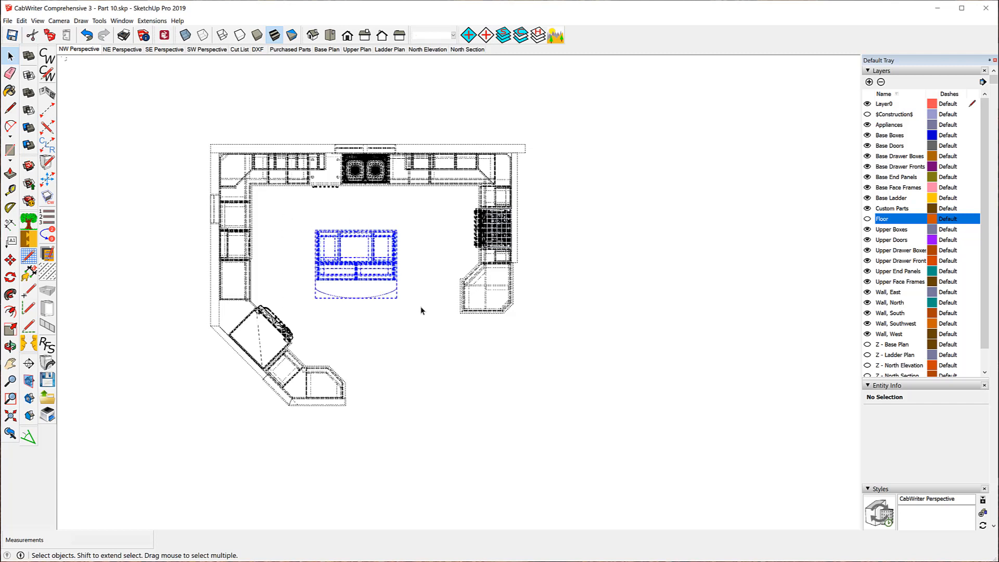
right_click(371, 253)
click(397, 277)
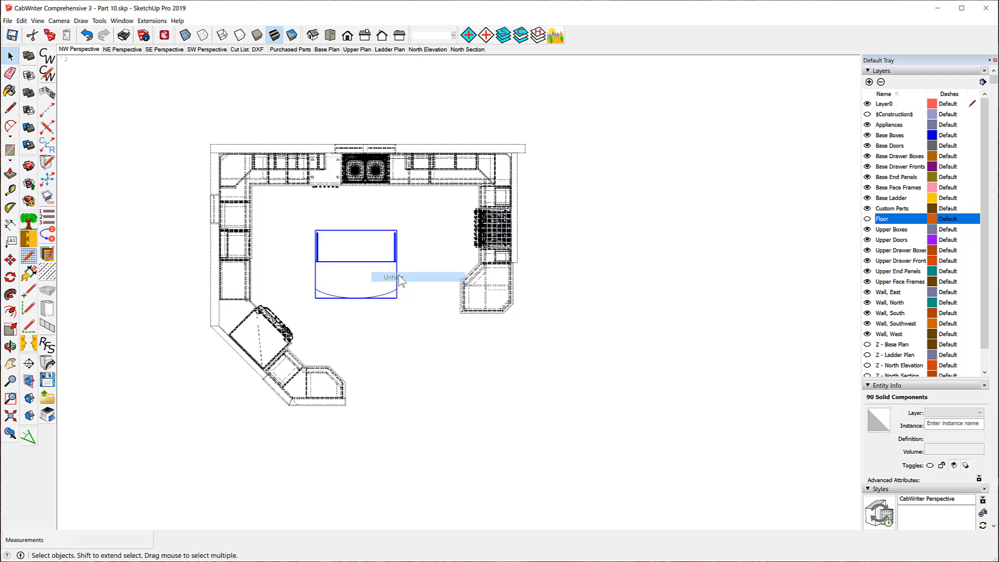
click(37, 21)
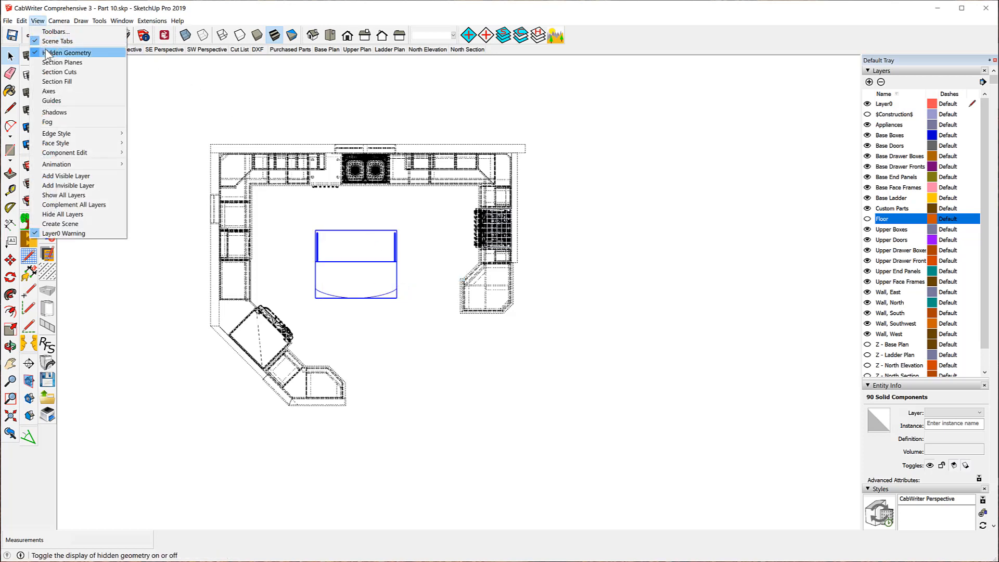
click(46, 53)
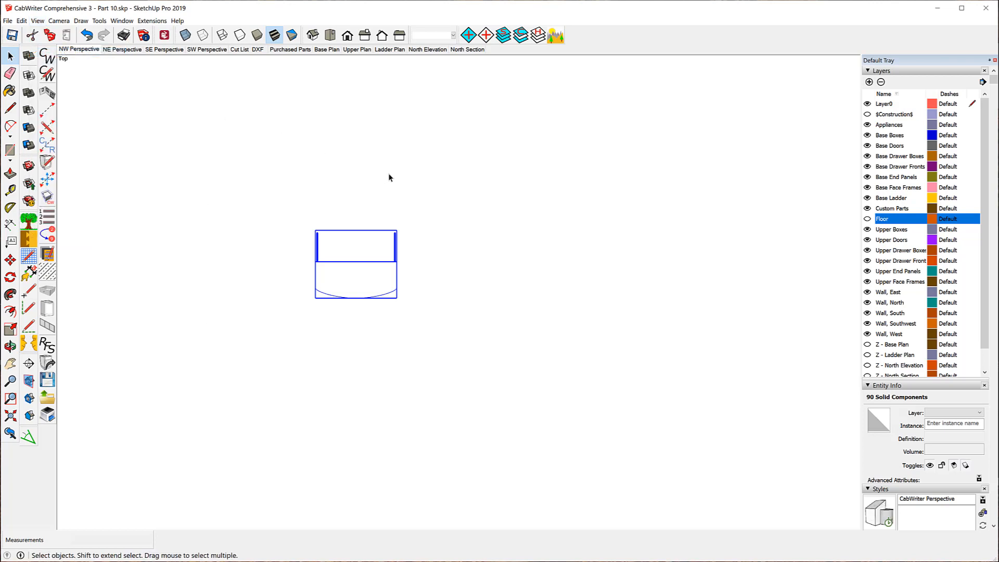
- Show the island from the back, zoomed to extents, and create a scene named Baking Elevation without overwriting the current scene
mouse_move(491, 189)
middle_down()
mouse_move(354, 196)
mouse_move(260, 107)
middle_up()
middle_drag(569, 400, 95, 222)
middle_drag(586, 353, 354, 296)
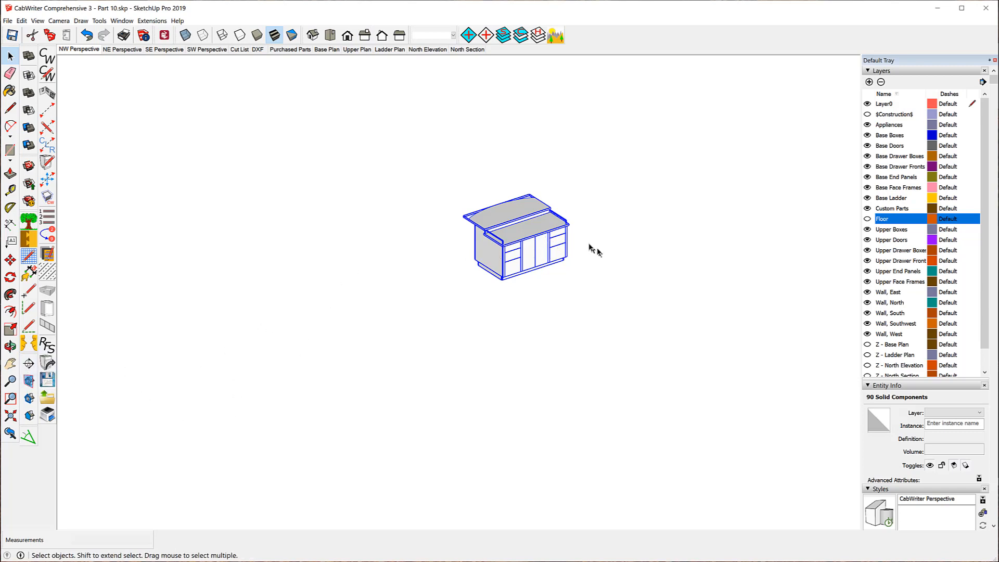
scroll(531, 210, up, 4)
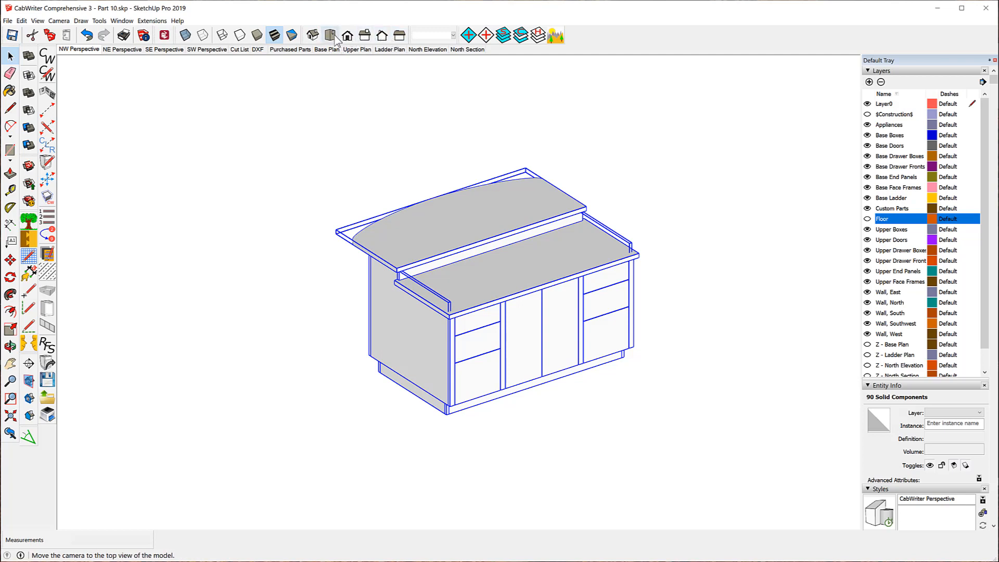
click(382, 37)
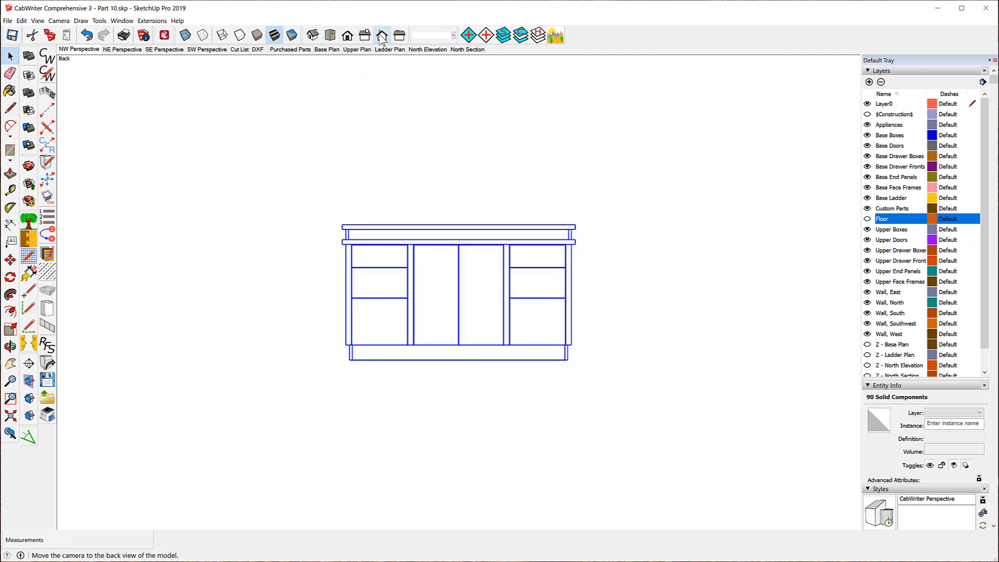
click(11, 418)
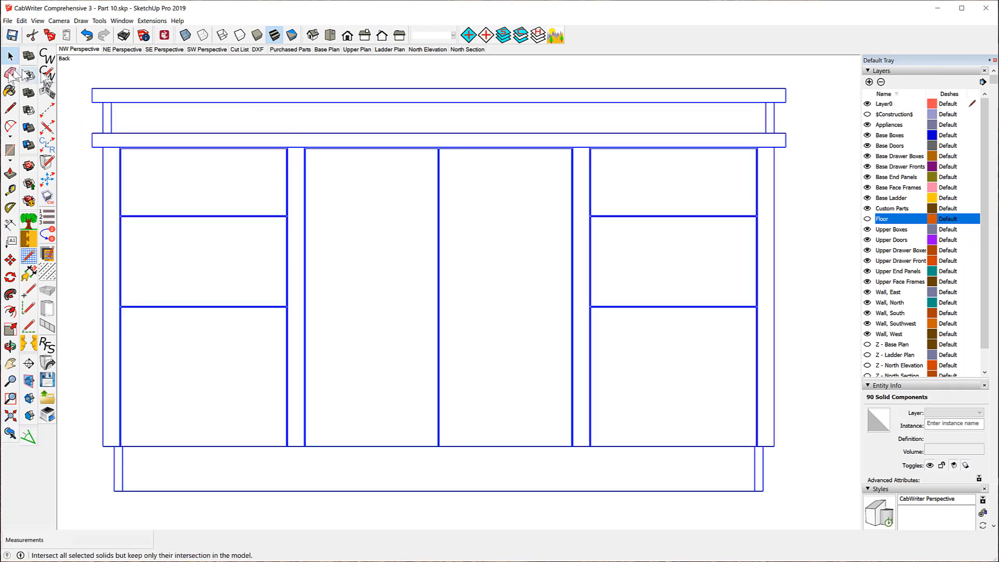
click(193, 72)
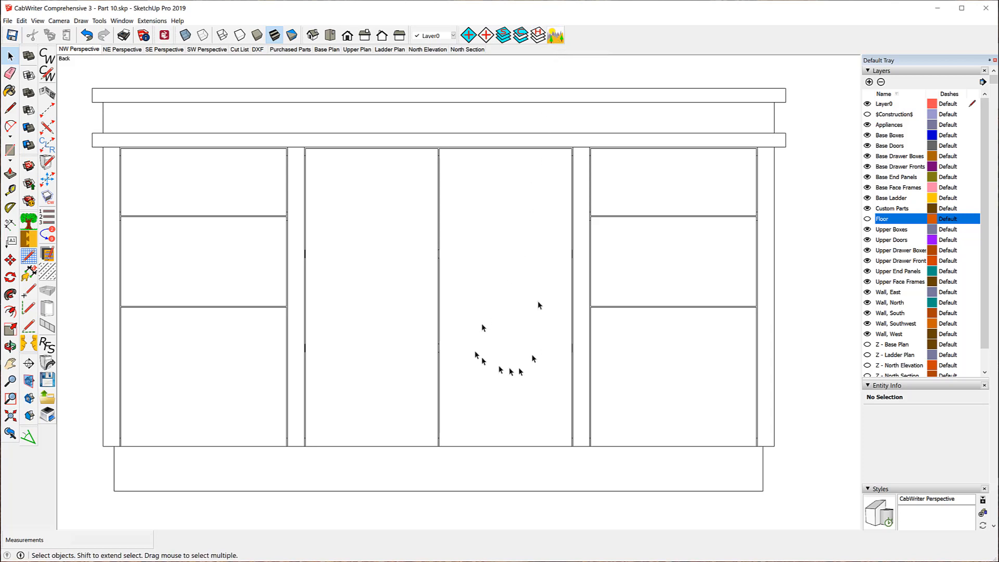
click(556, 36)
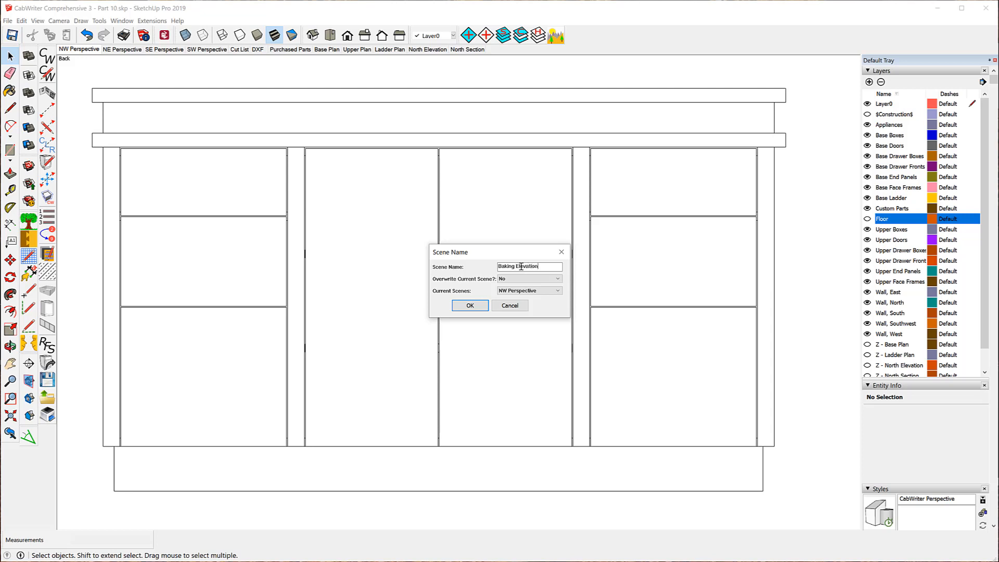
click(470, 307)
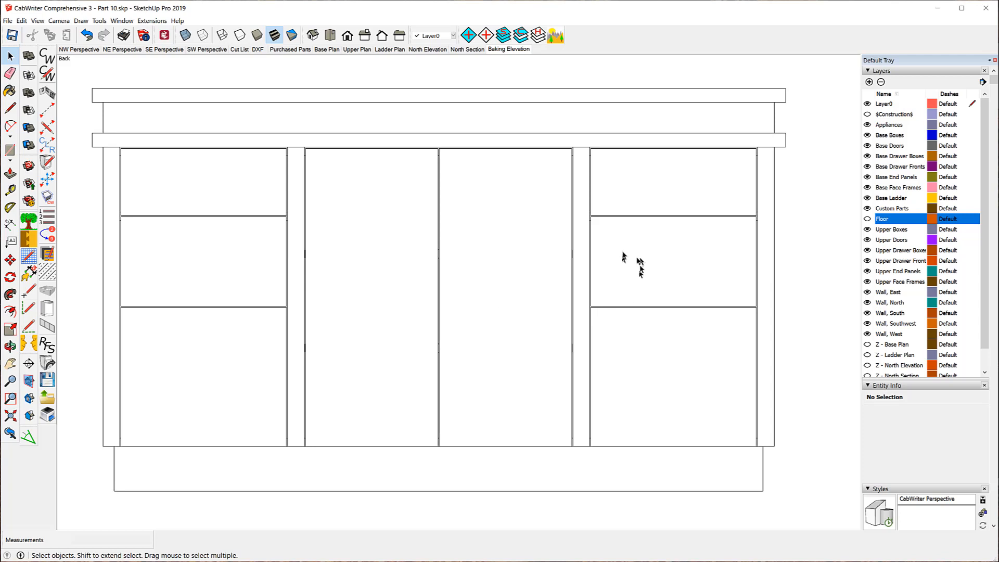
- Enable saving of Style and Fog in the Baking Elevation scene's properties
scroll(856, 218, down, 3)
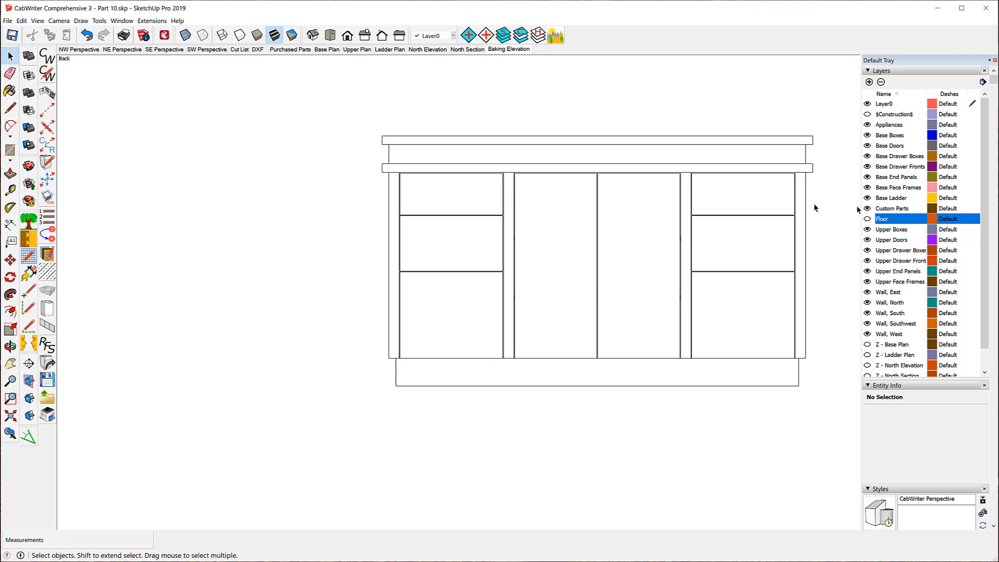
scroll(107, 245, down, 2)
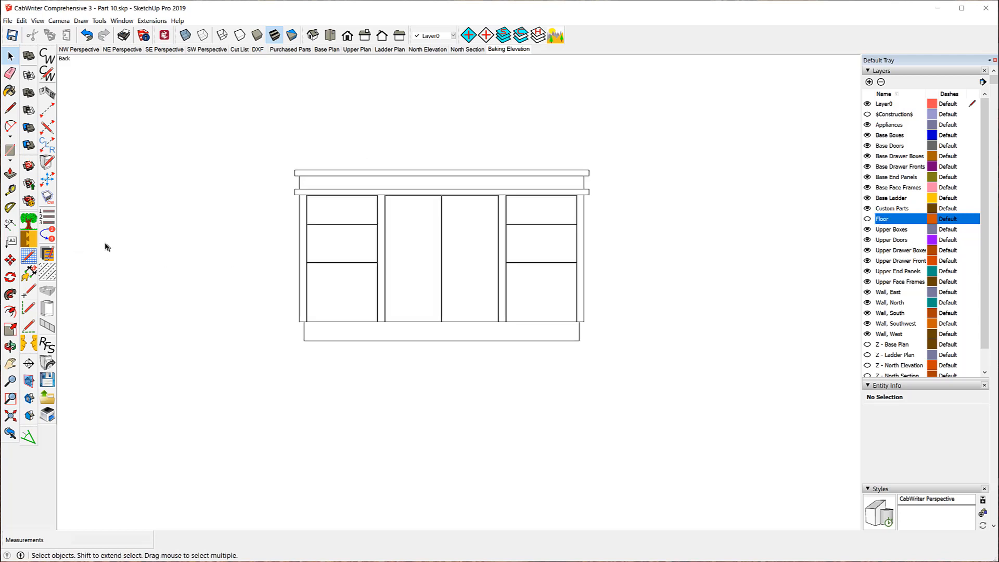
scroll(906, 318, down, 8)
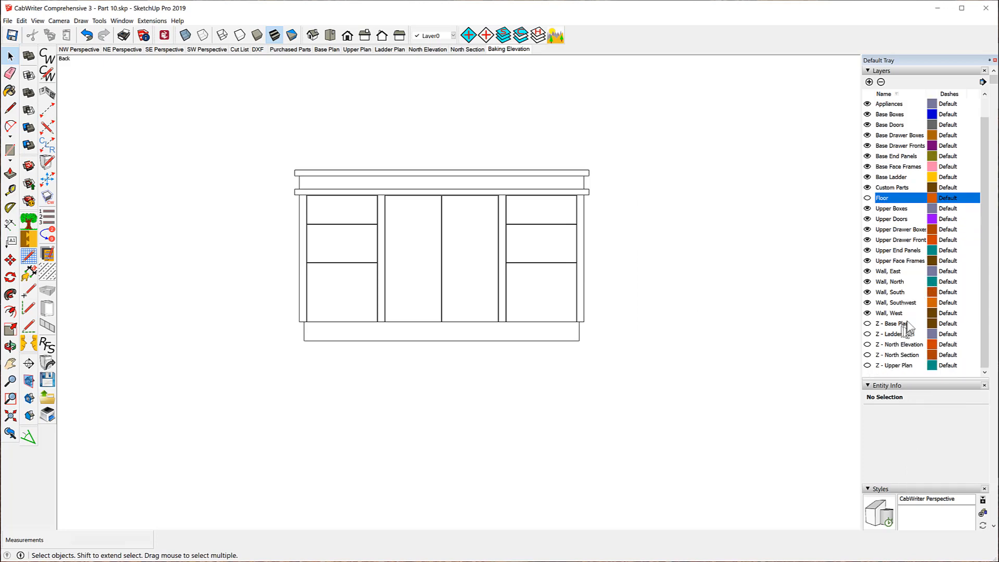
scroll(905, 310, down, 10)
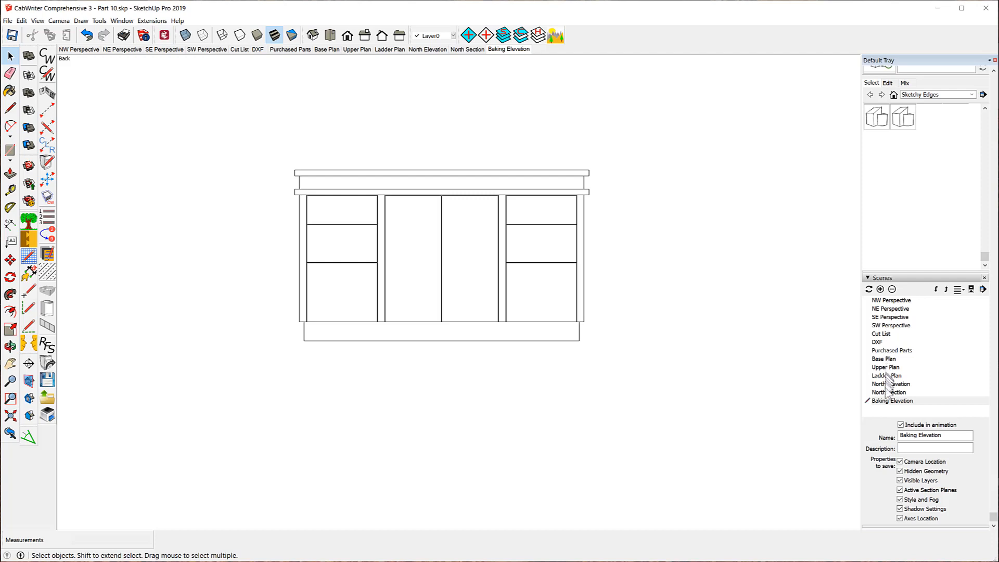
click(887, 401)
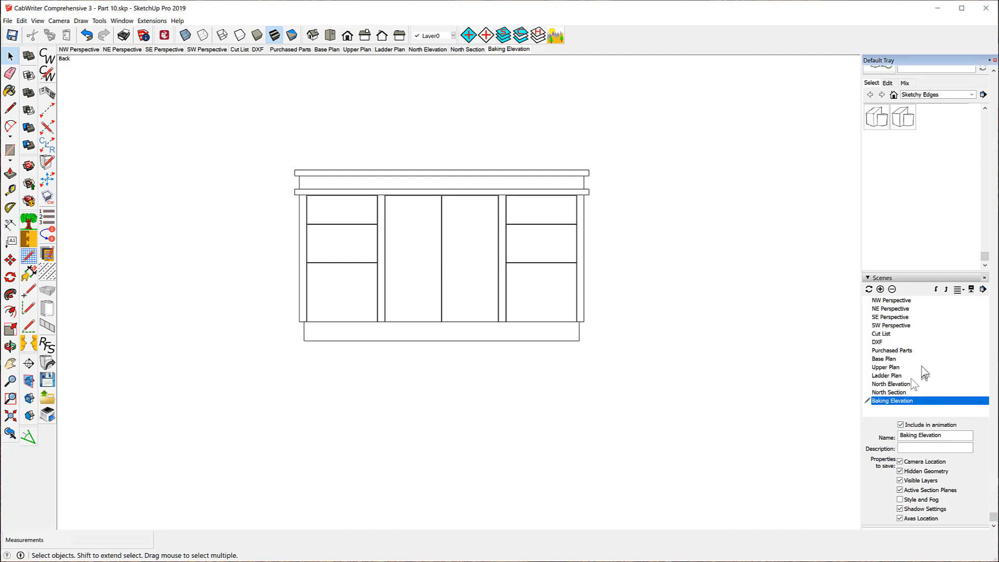
click(900, 500)
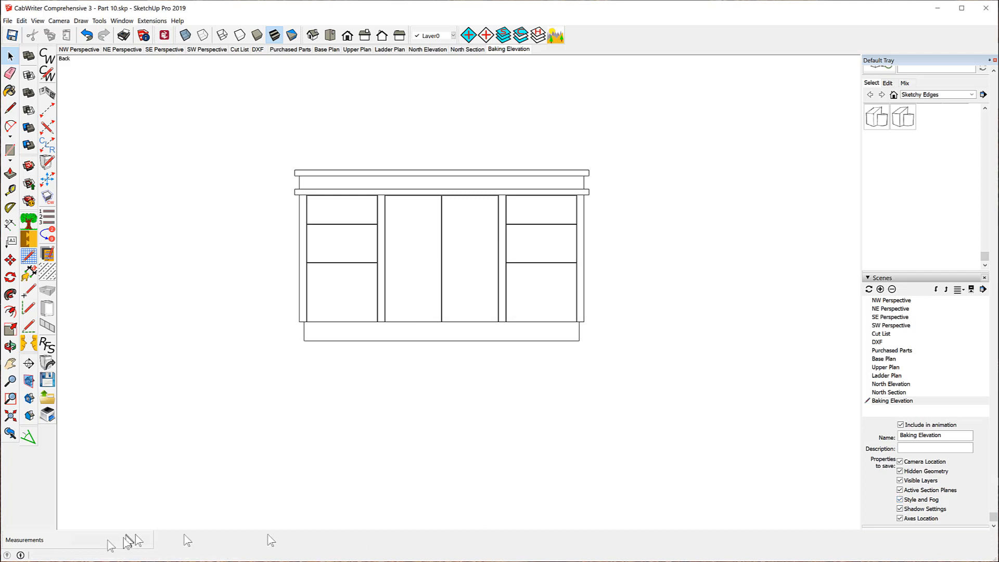
- Zoom the island to extents, apply the CabWriter Non-Section style from the model and update the Baking Elevation scene
click(10, 418)
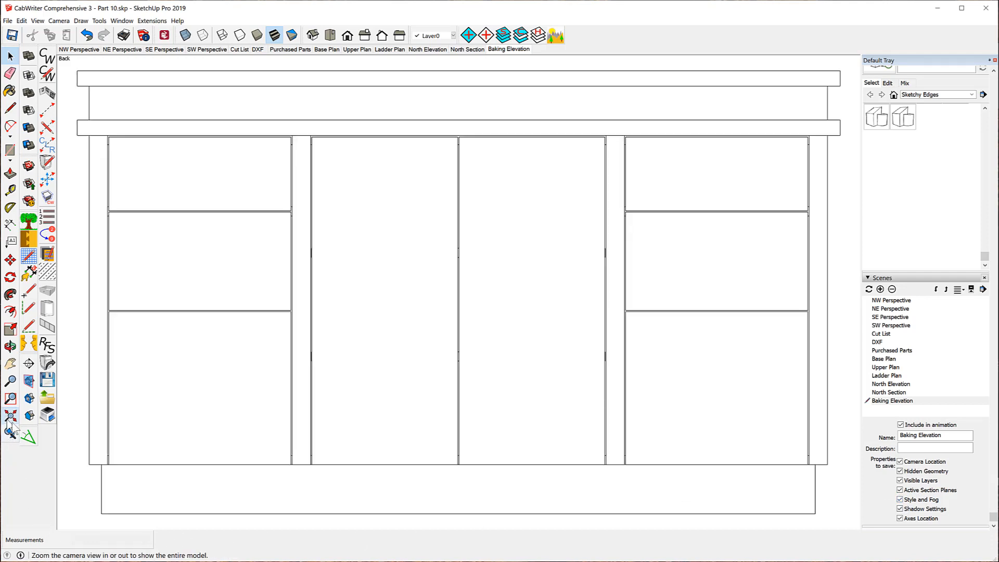
scroll(879, 179, up, 1)
scroll(879, 178, up, 5)
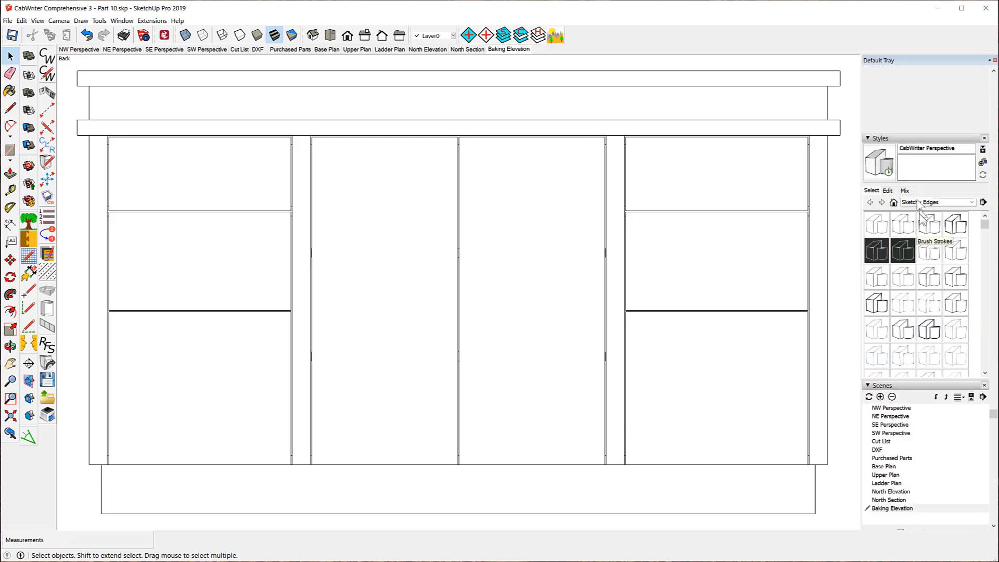
click(893, 203)
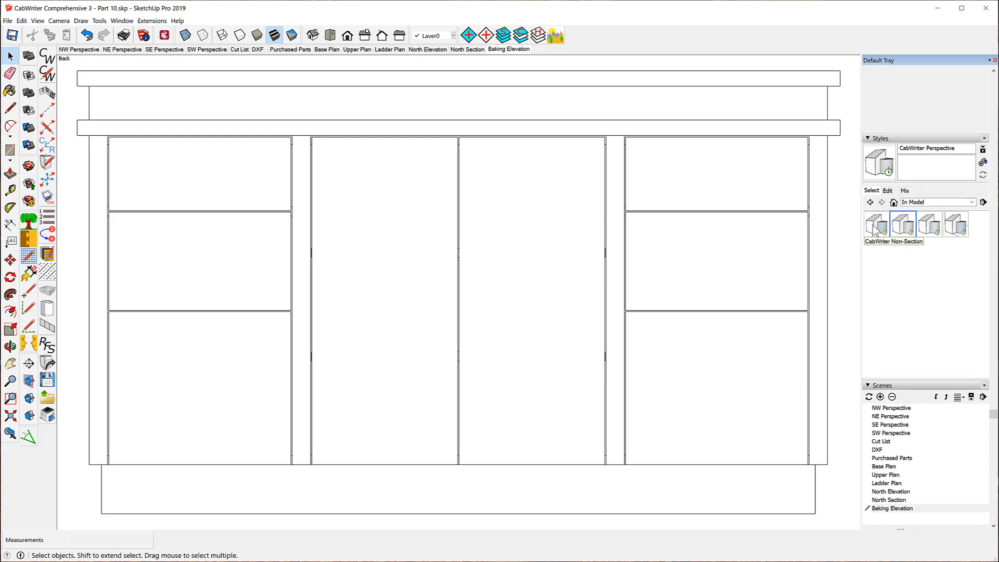
click(875, 225)
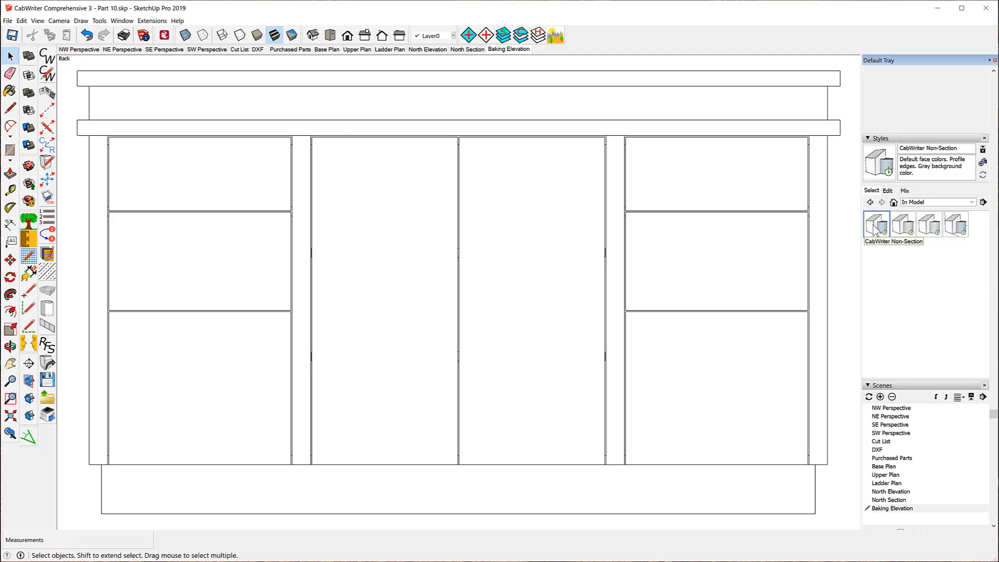
right_click(515, 51)
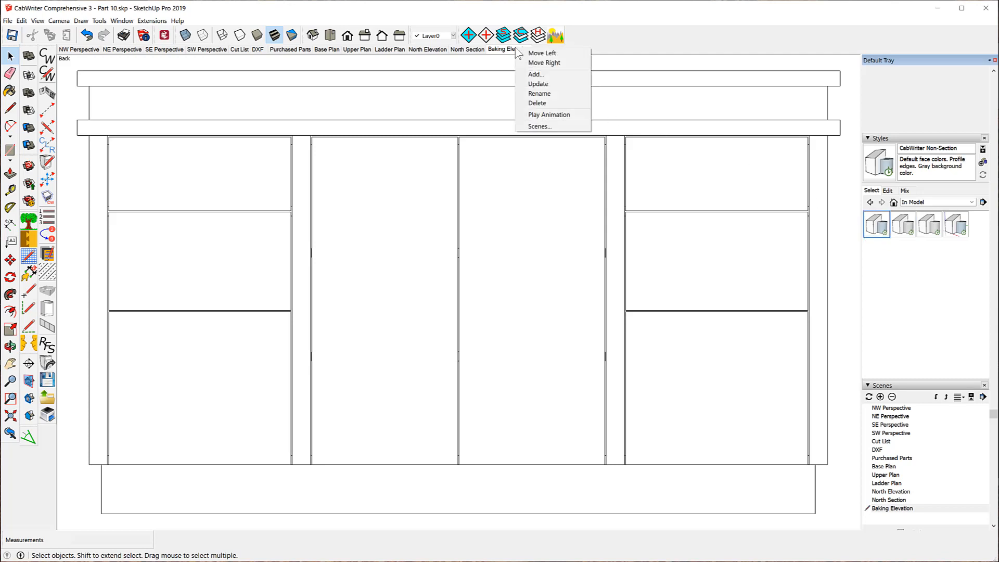
click(537, 84)
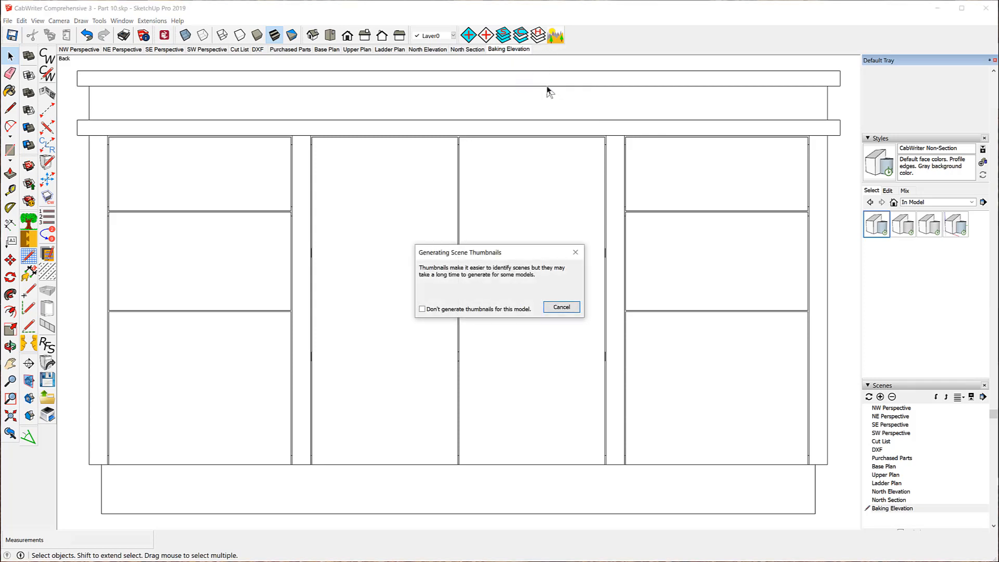
- Compare the Base Plan and Baking Elevation scenes and check the scene transition settings in the model's animation options
click(336, 50)
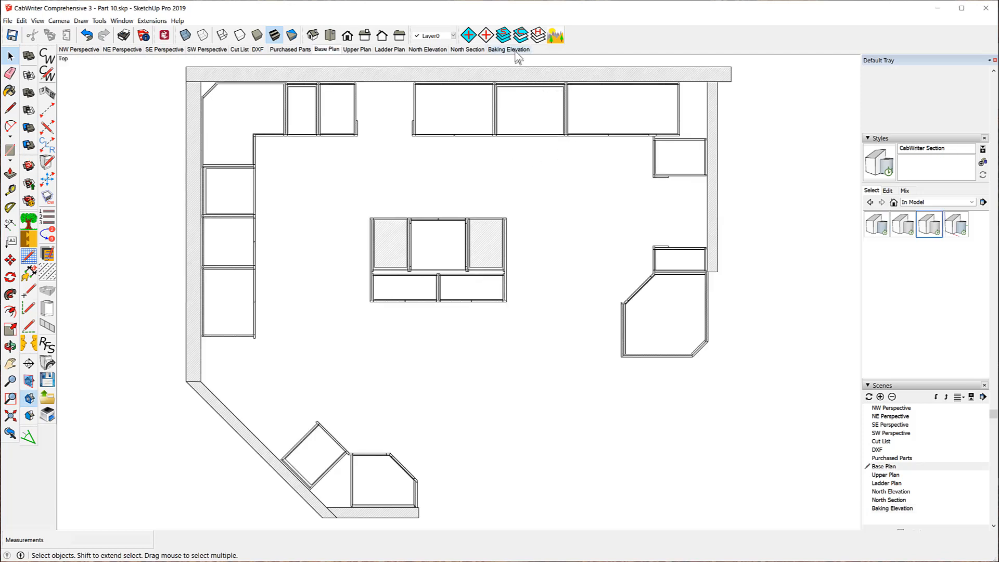
click(516, 51)
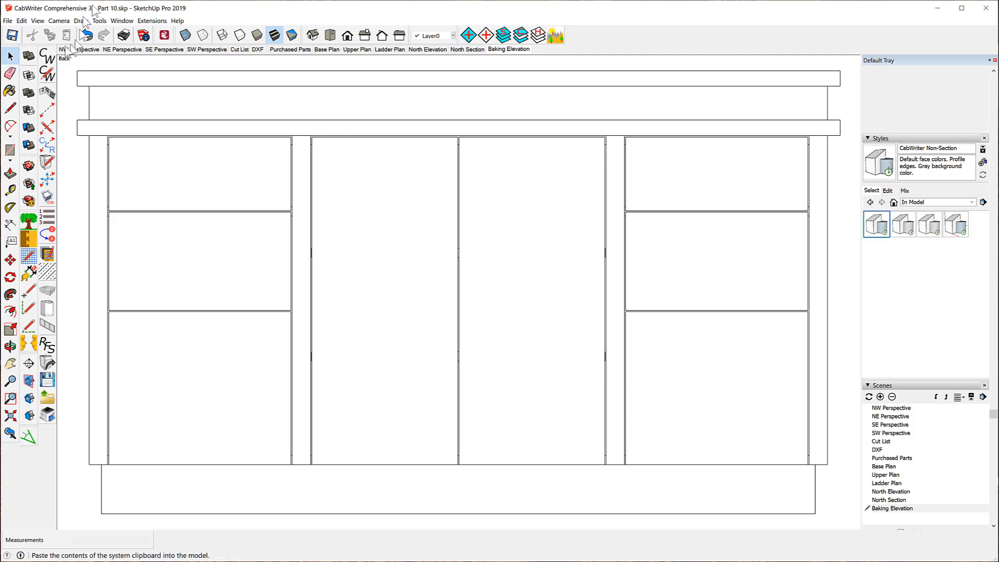
click(37, 21)
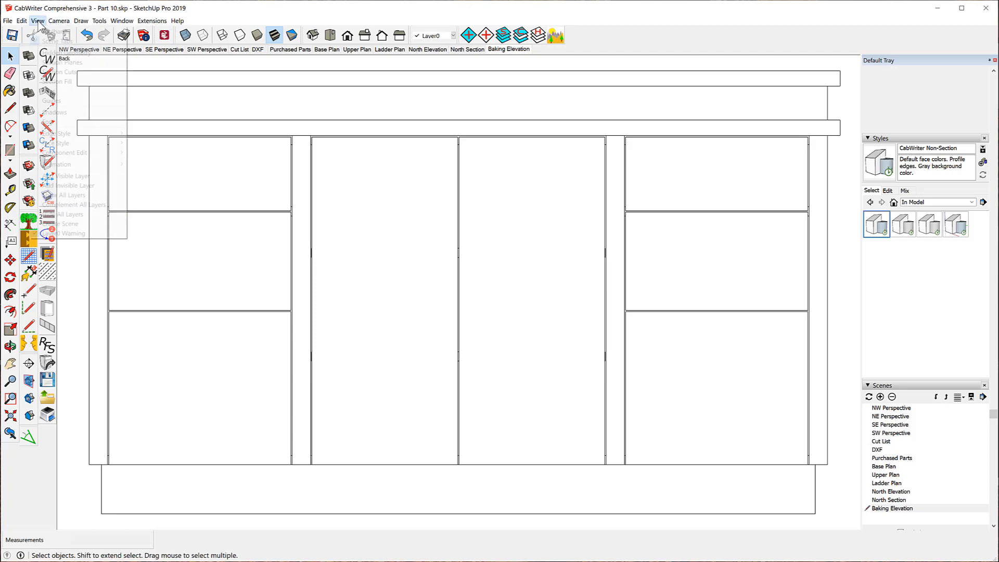
mouse_move(57, 165)
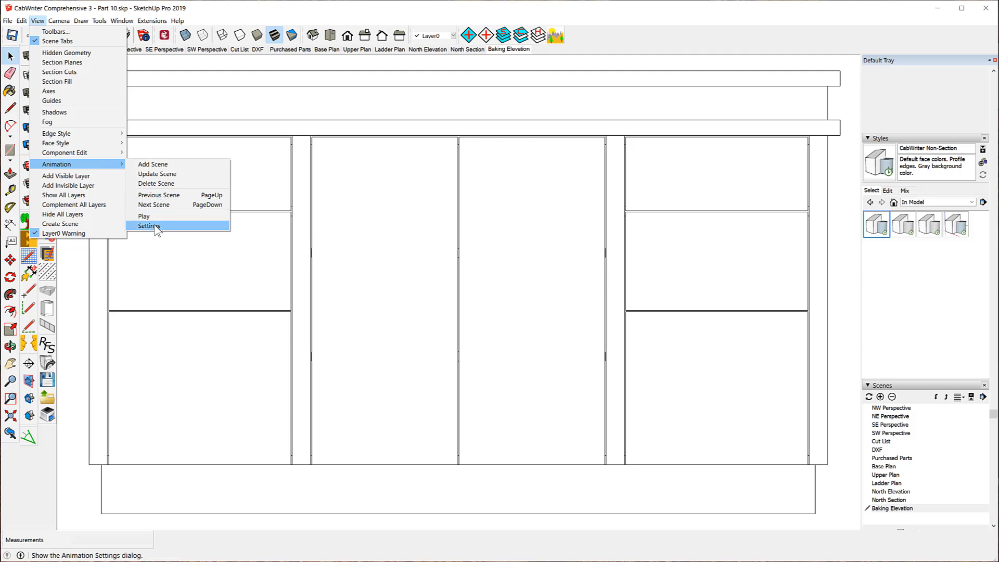
click(151, 226)
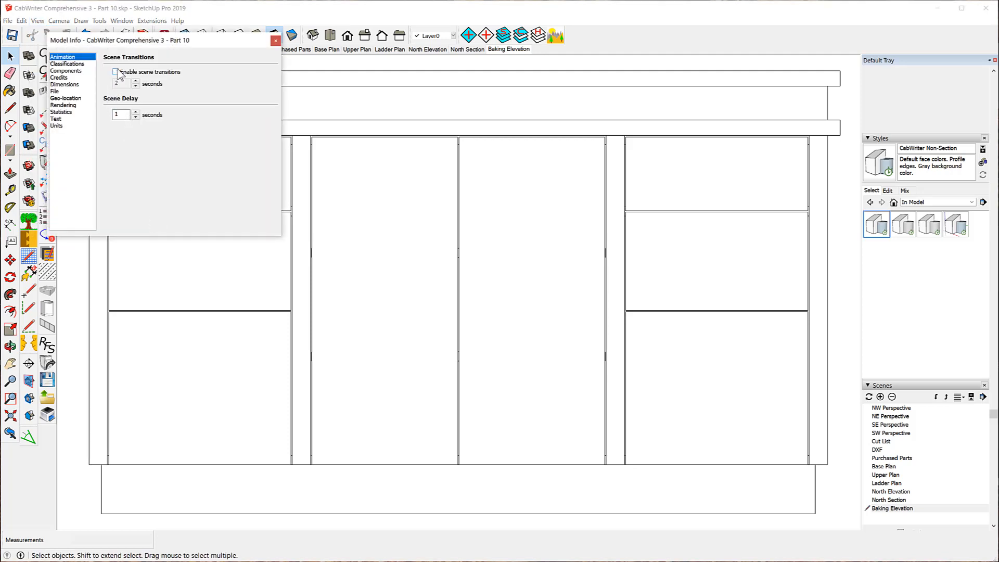
click(275, 41)
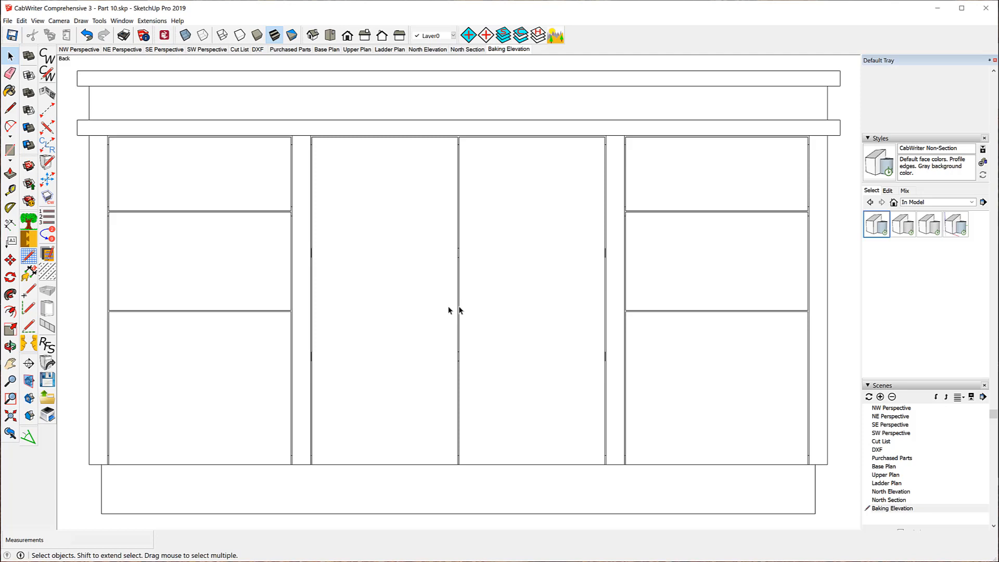
- Save the model, open the NW Perspective scene and show the kitchen from the top
click(11, 36)
click(84, 50)
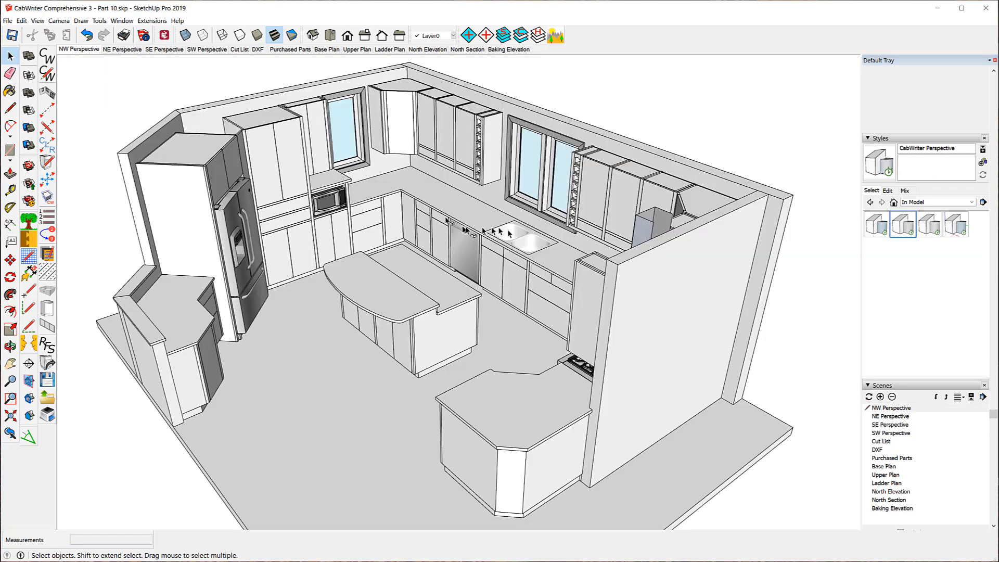
middle_drag(541, 268, 38, 287)
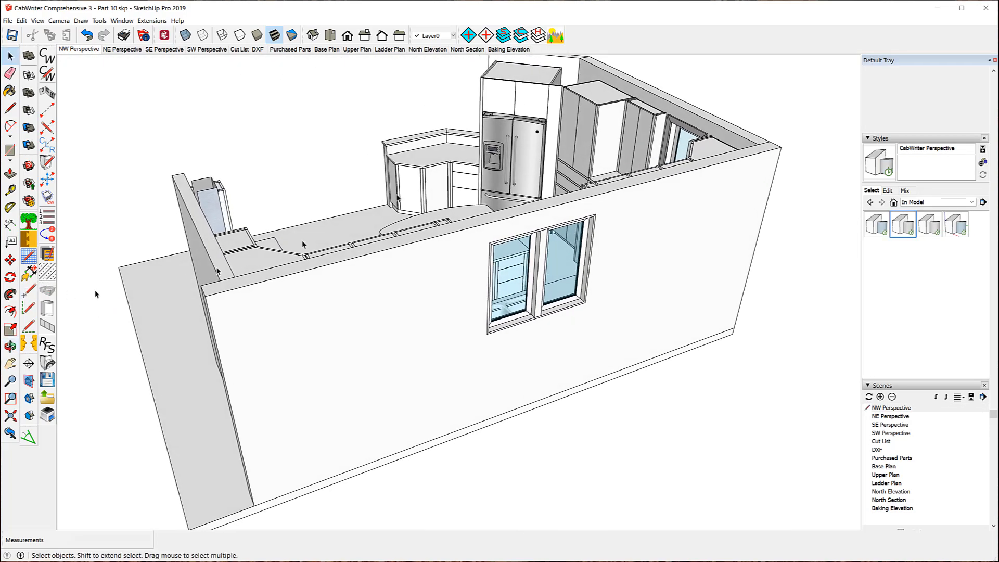
middle_drag(507, 194, 312, 356)
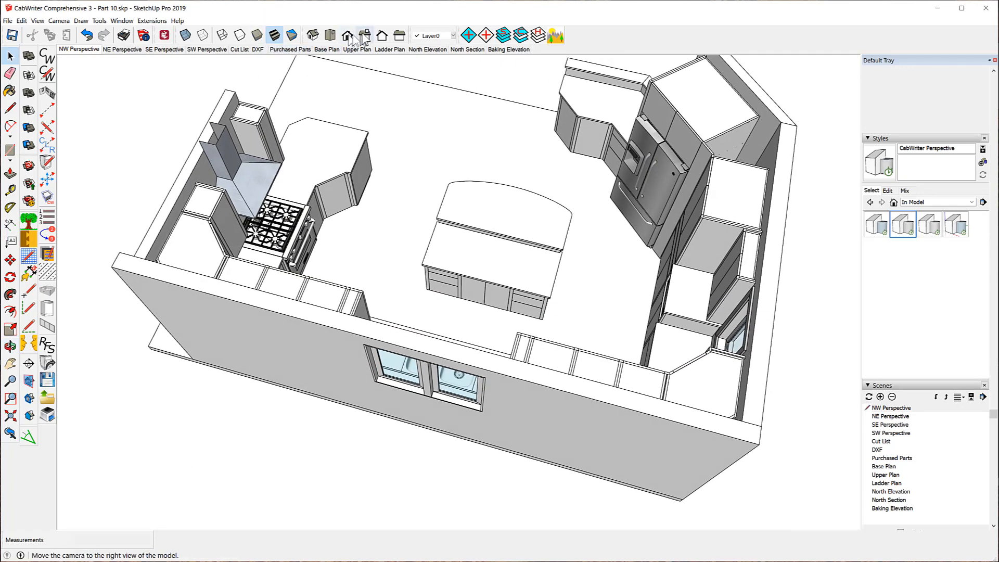
click(333, 37)
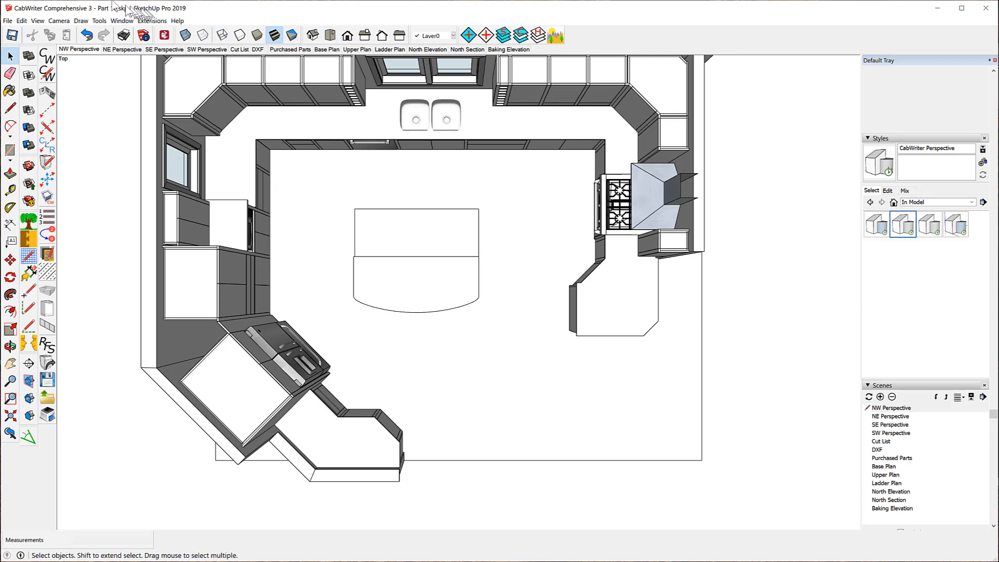
- Switch the camera to parallel projection and hide every component of the kitchen in the top view
click(57, 21)
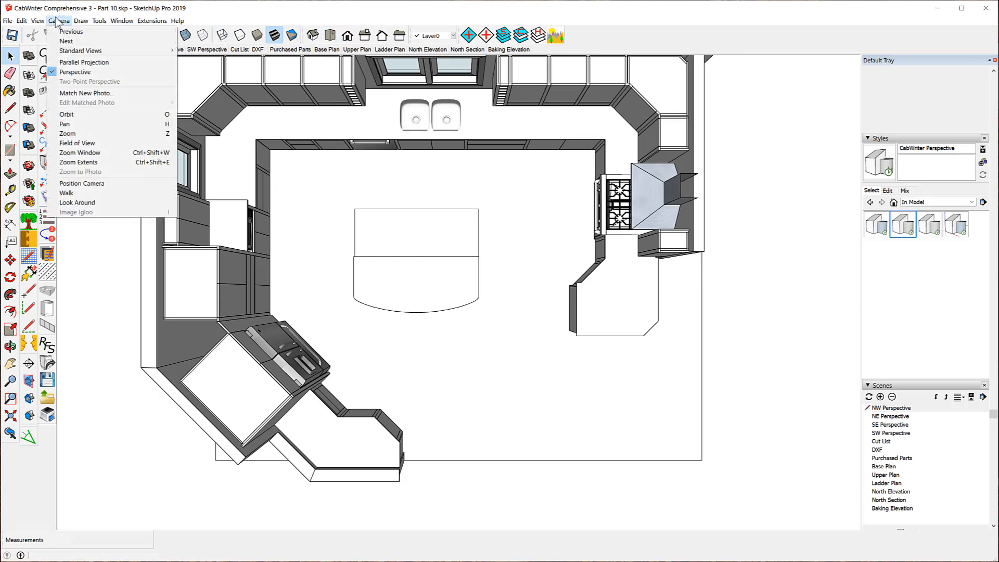
click(83, 63)
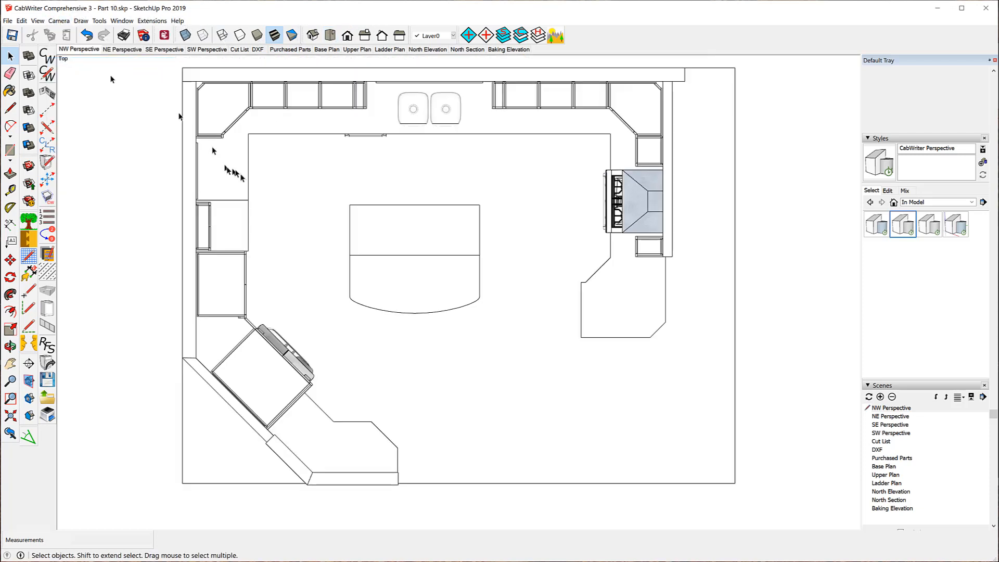
scroll(239, 167, down, 3)
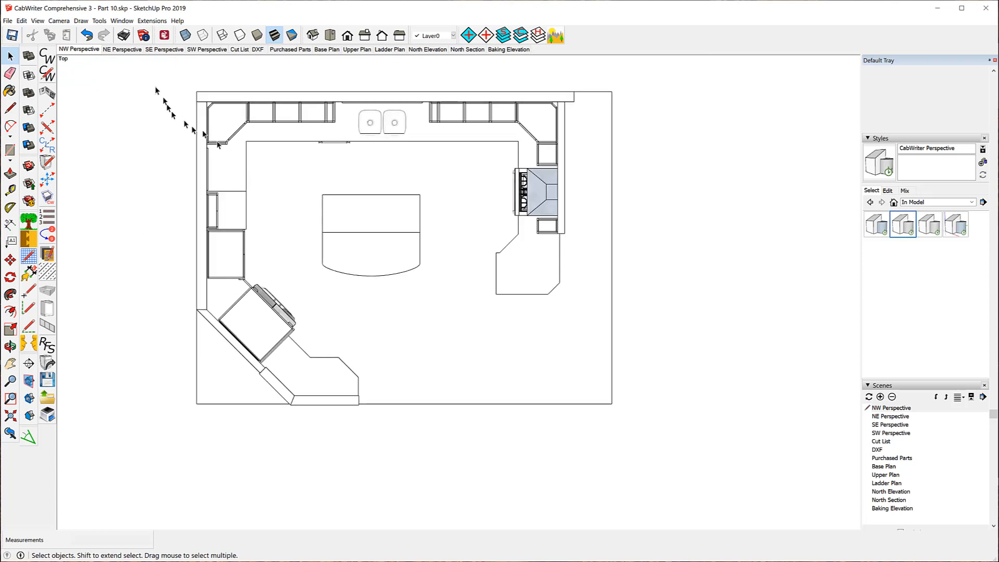
drag(154, 74, 675, 458)
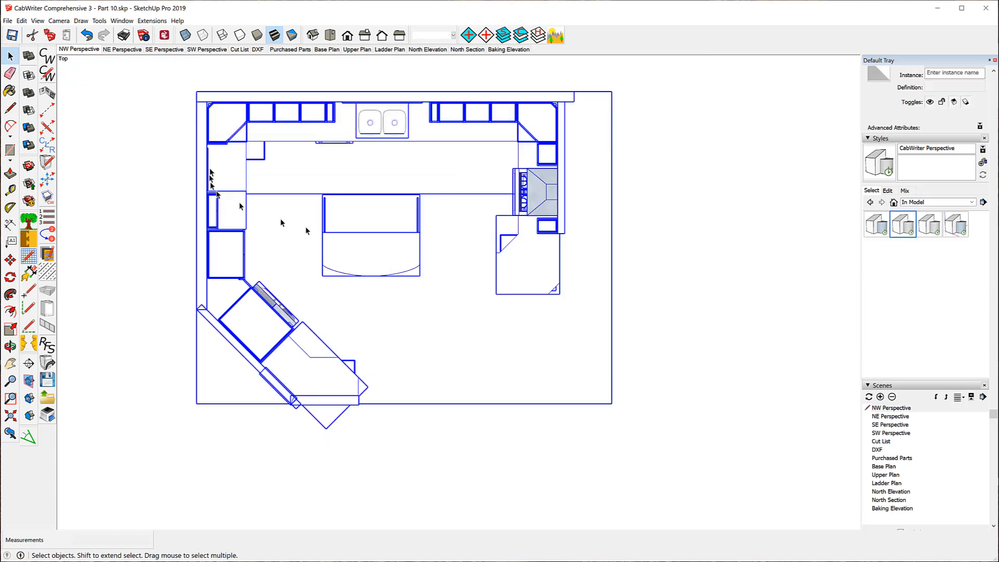
right_click(235, 119)
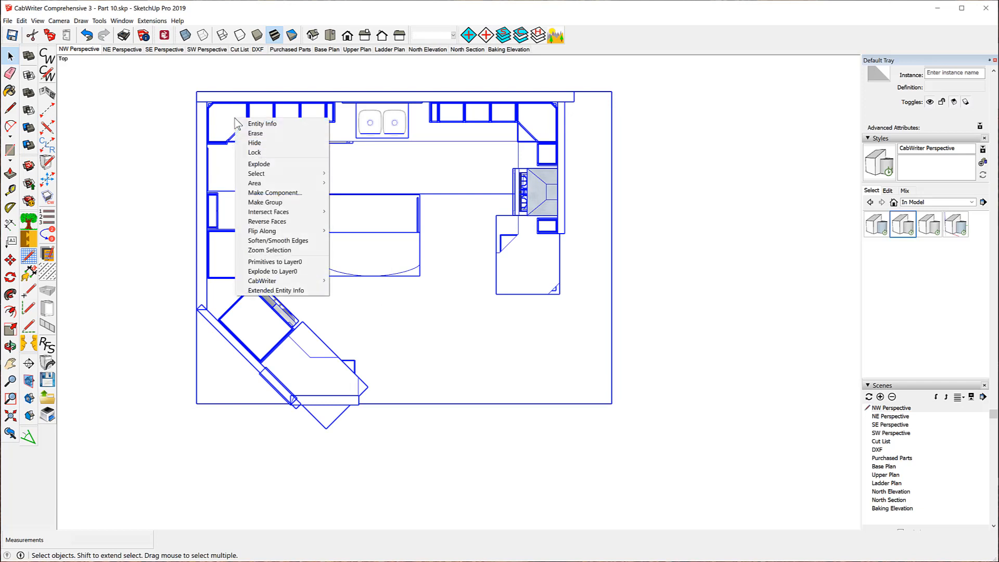
click(271, 145)
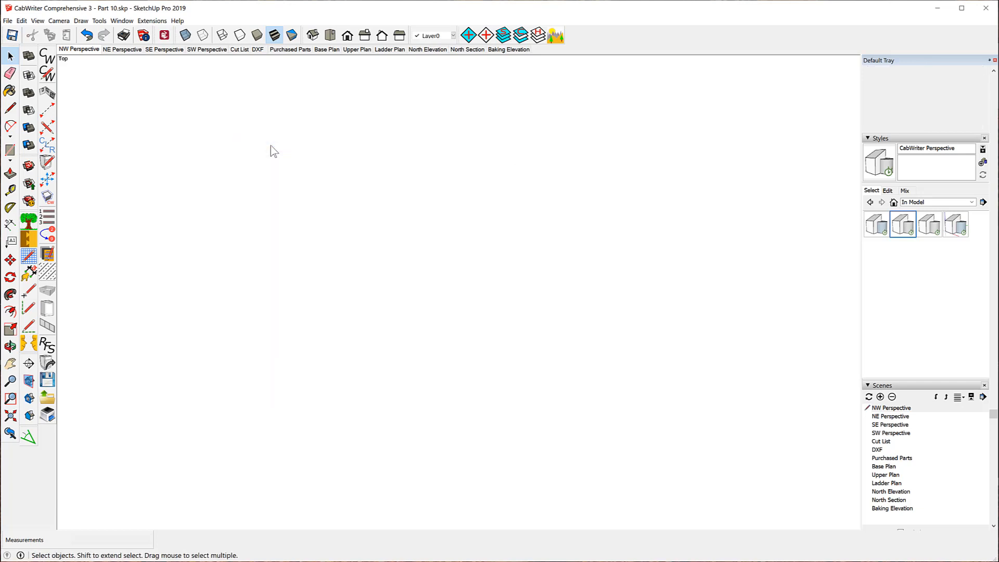
- Turn on hidden geometry, unhide only the island's components and turn hidden geometry off again
click(37, 20)
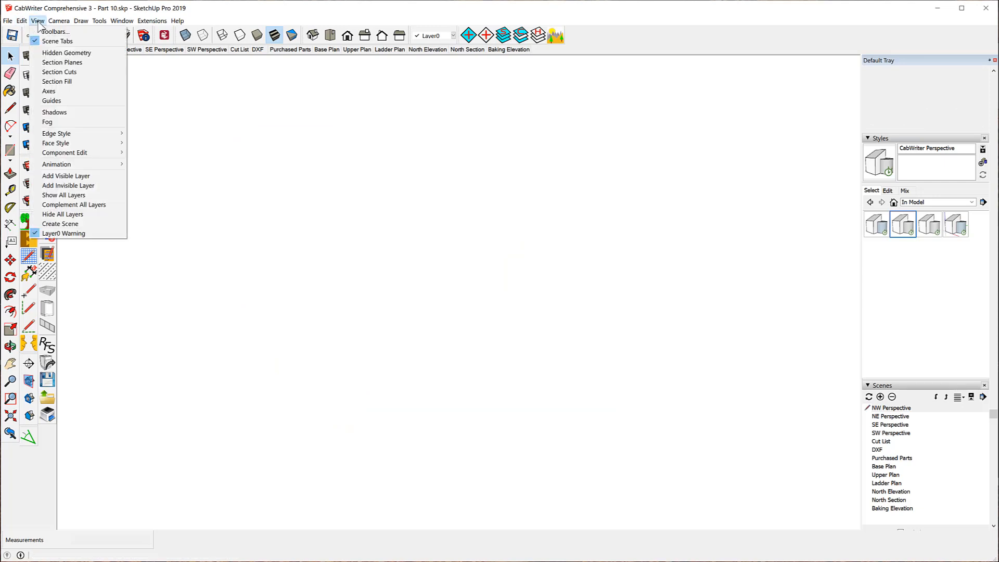
click(61, 53)
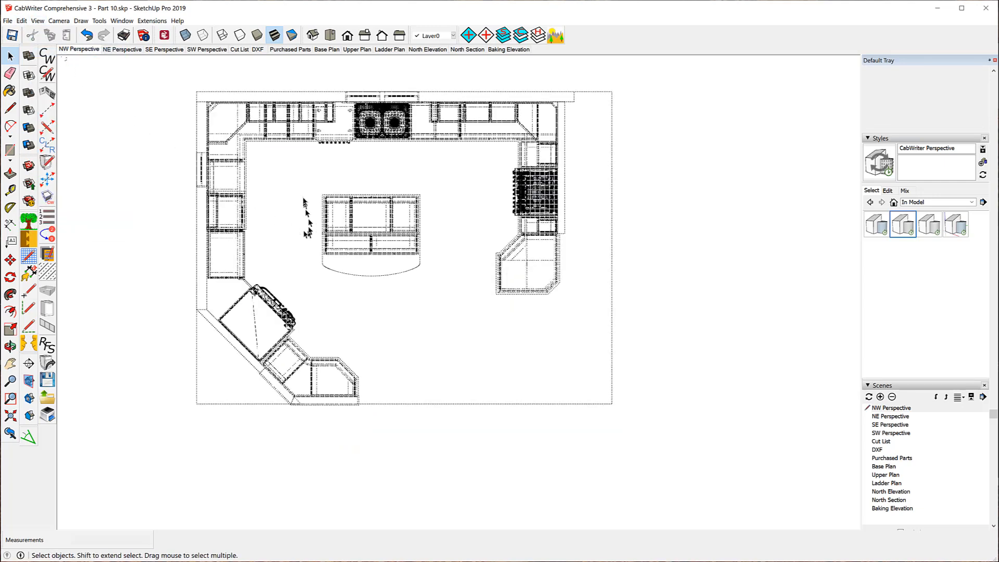
drag(298, 166, 446, 285)
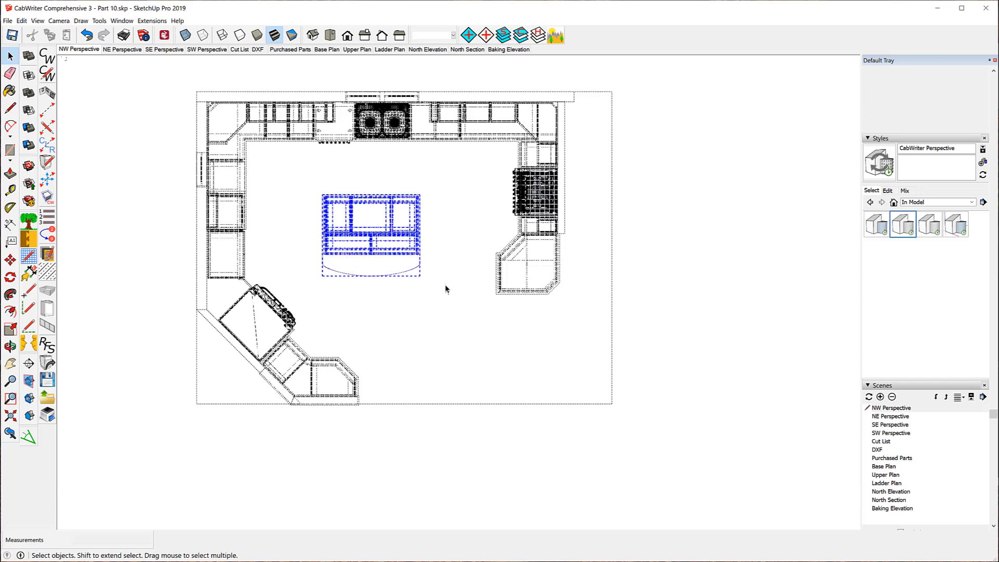
right_click(360, 236)
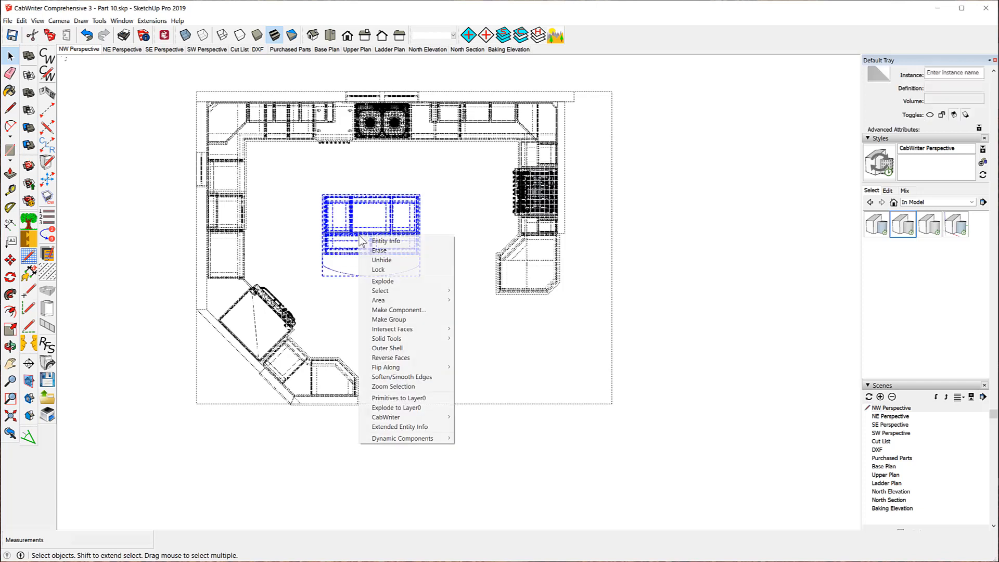
click(403, 259)
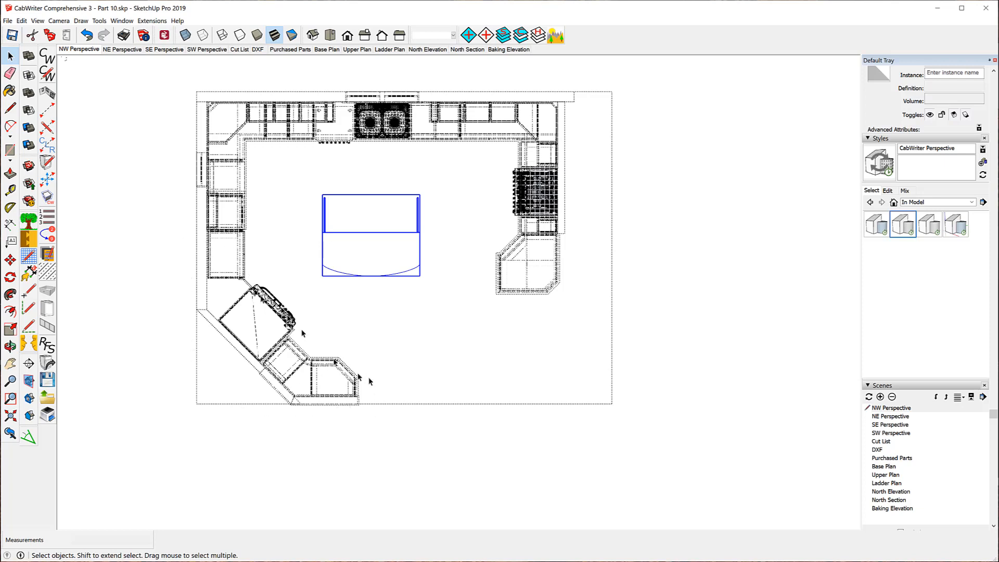
click(705, 107)
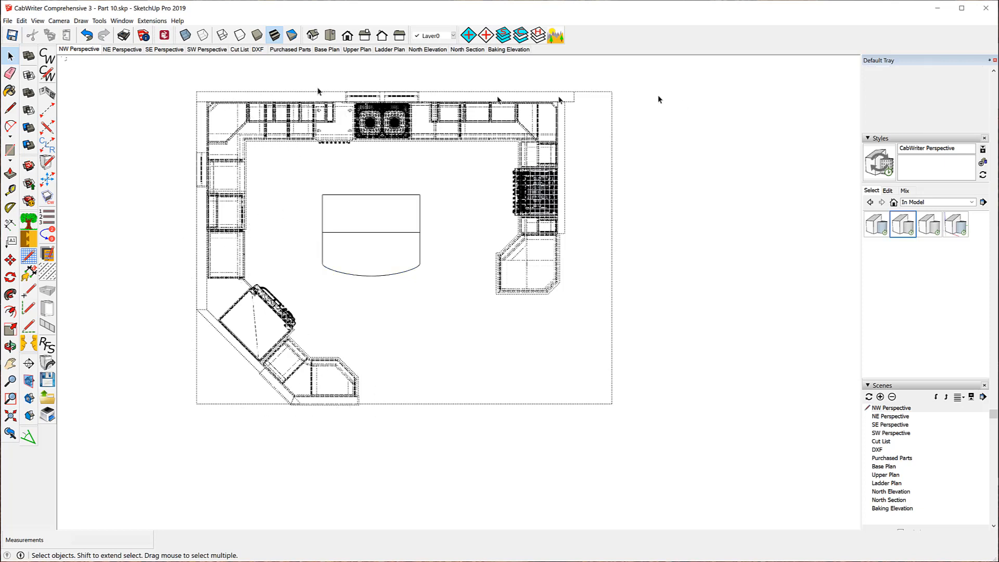
click(37, 21)
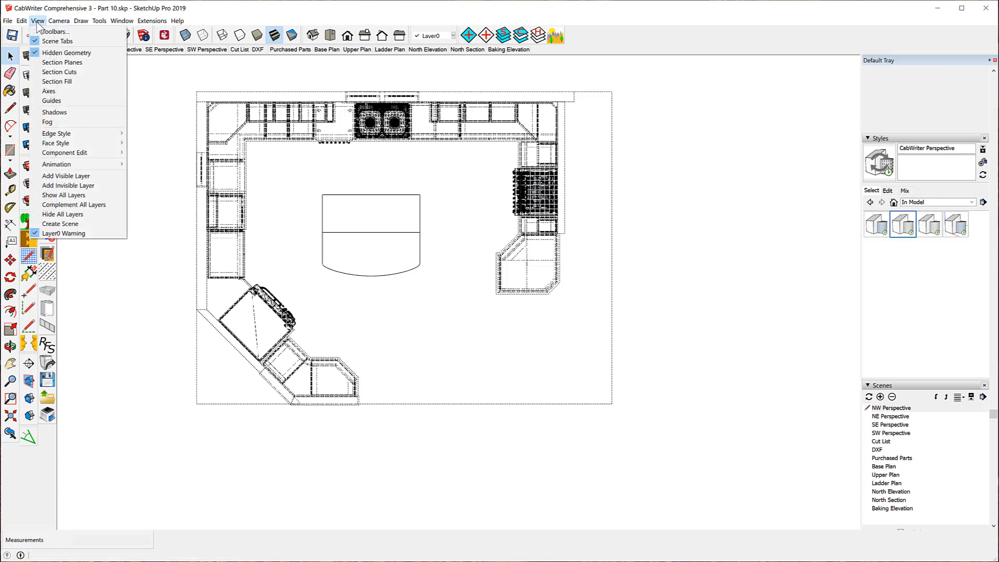
click(61, 53)
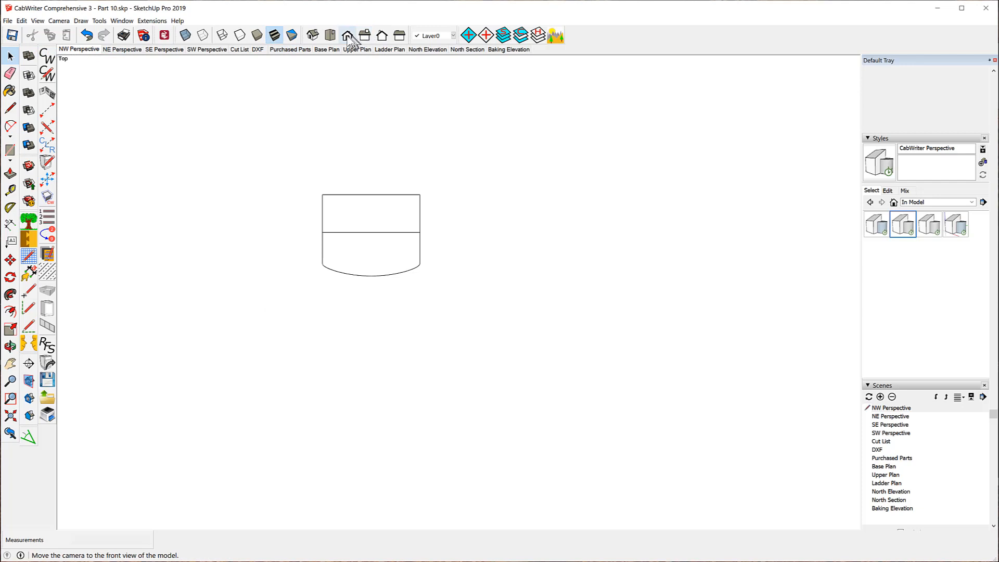
- Place a new section plane on the door and drawer face of the isolated island
click(364, 37)
middle_drag(332, 199, 520, 218)
scroll(582, 213, up, 1)
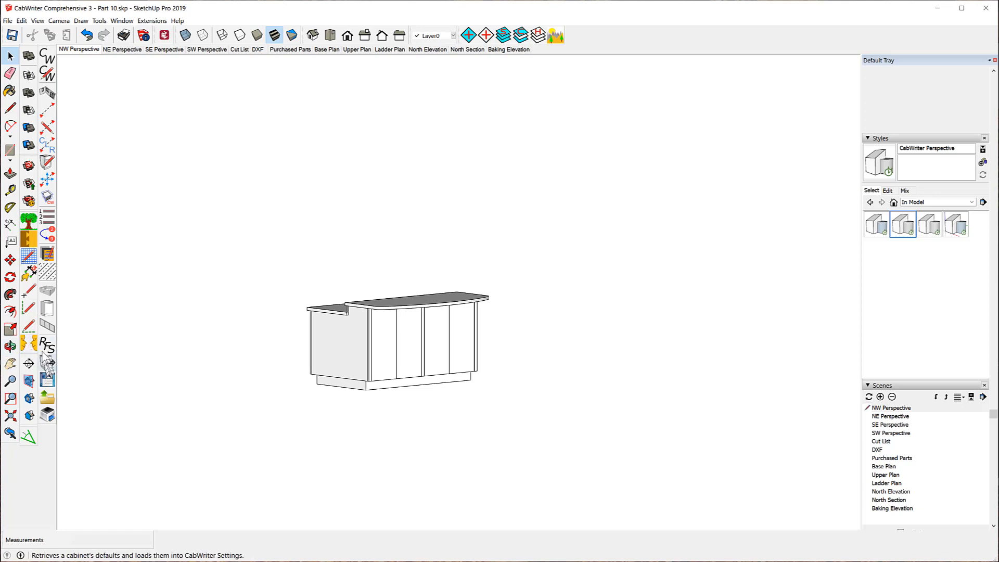
click(29, 383)
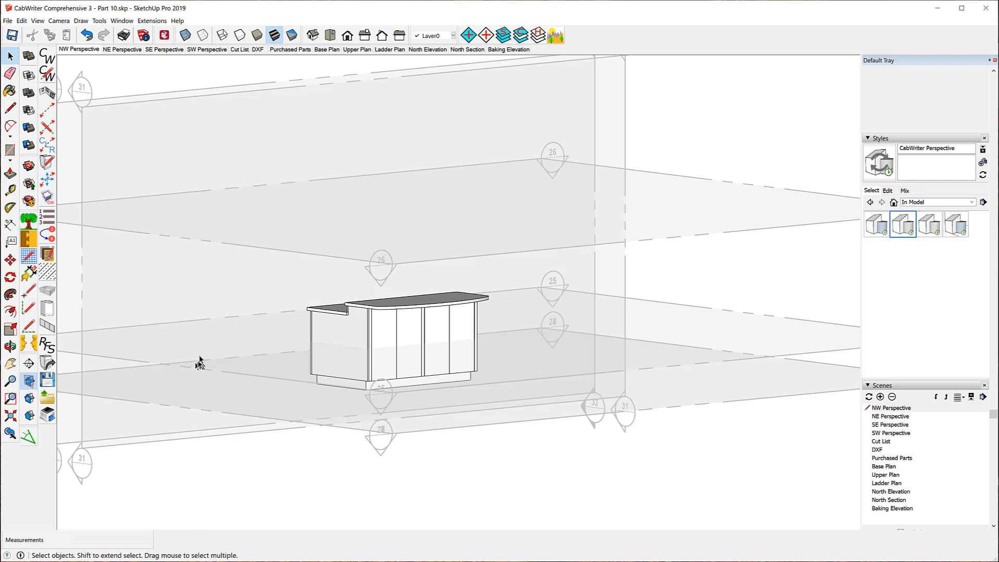
middle_drag(197, 287, 823, 351)
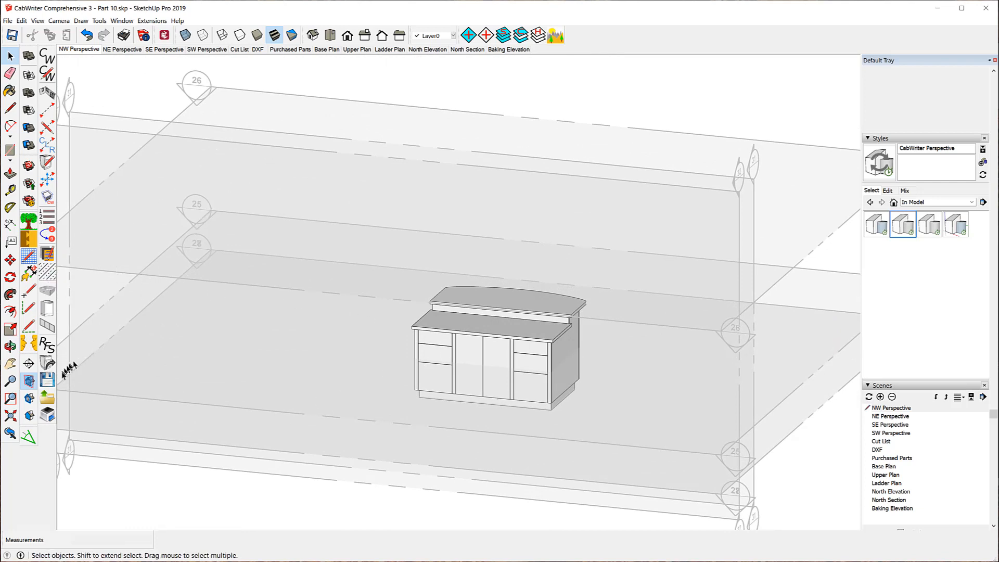
click(28, 381)
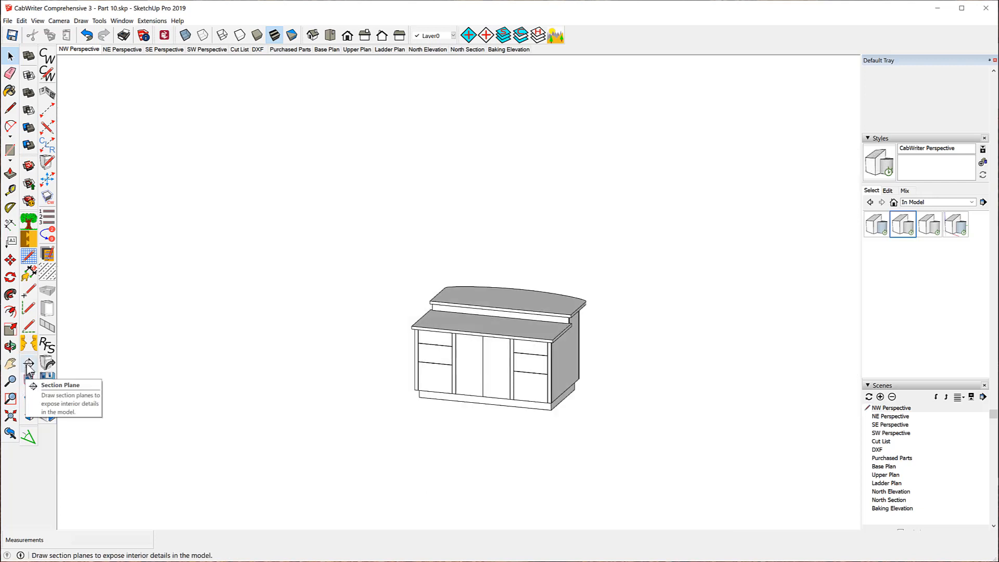
click(28, 363)
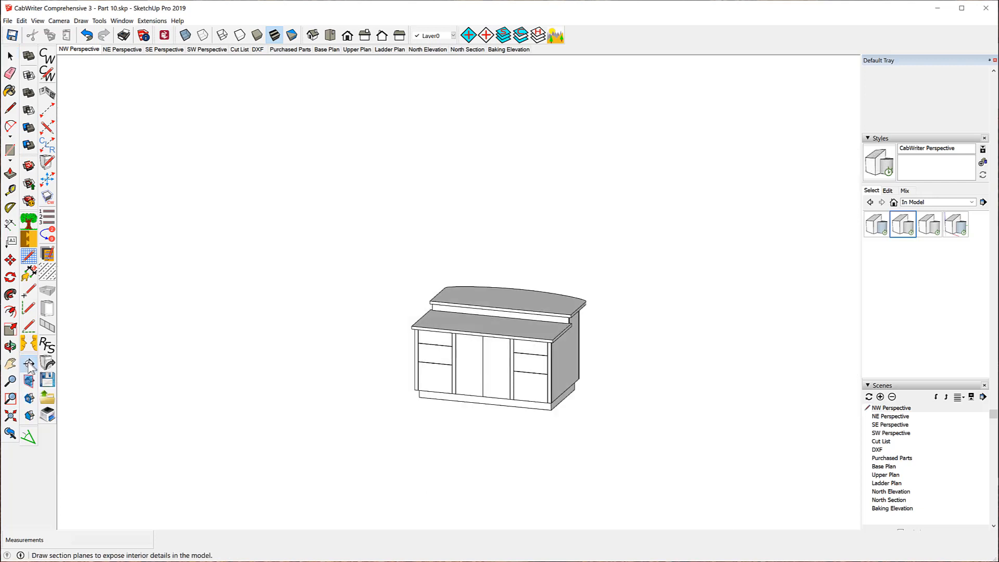
click(475, 359)
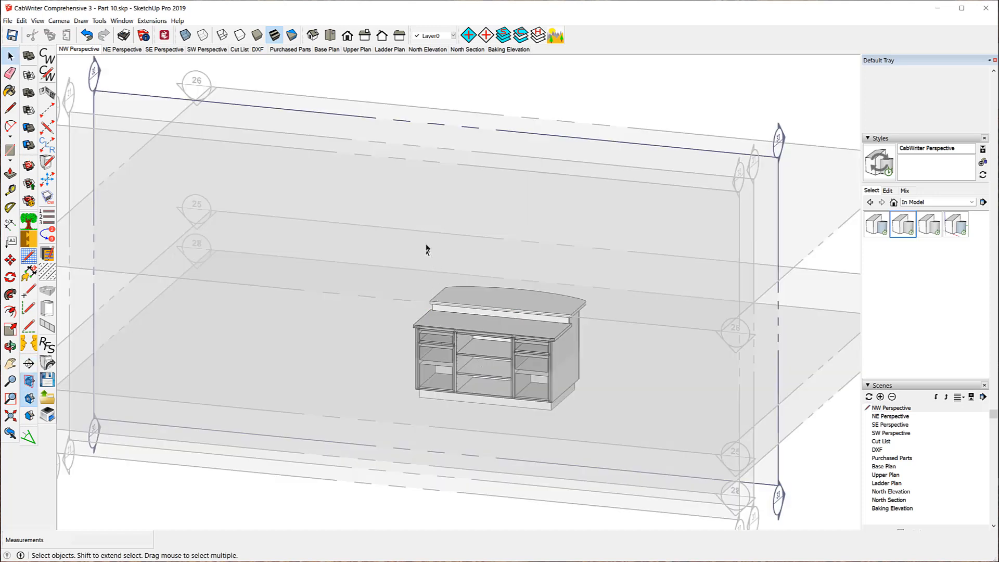
- Move the new section plane about 7 25/64" along the green axis into the island cabinets
click(96, 74)
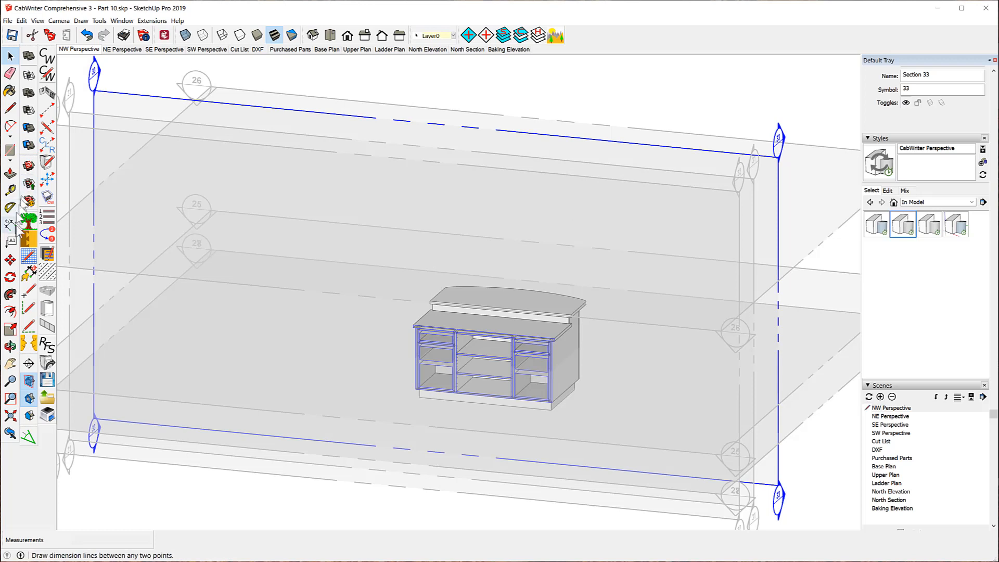
click(10, 260)
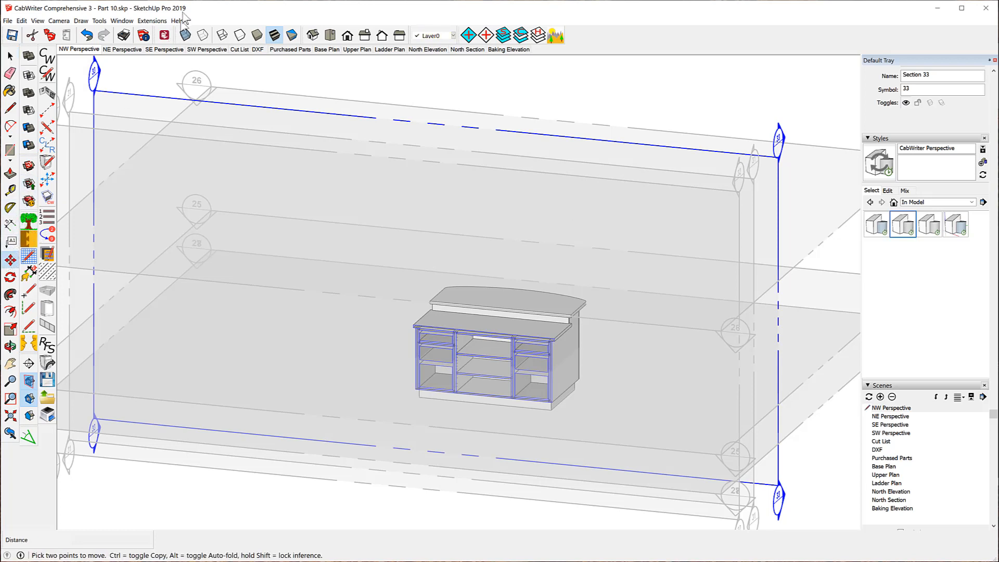
click(147, 91)
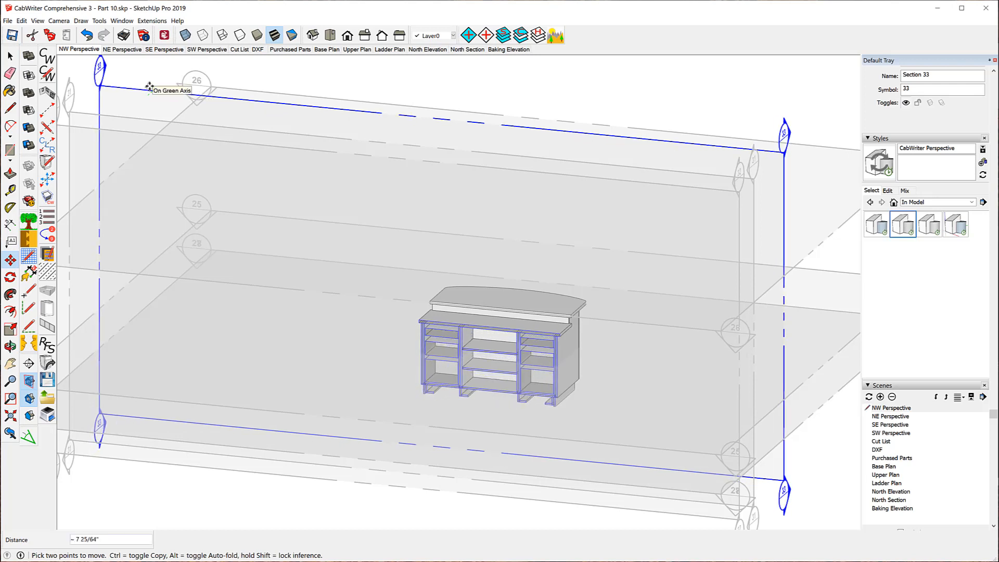
click(150, 86)
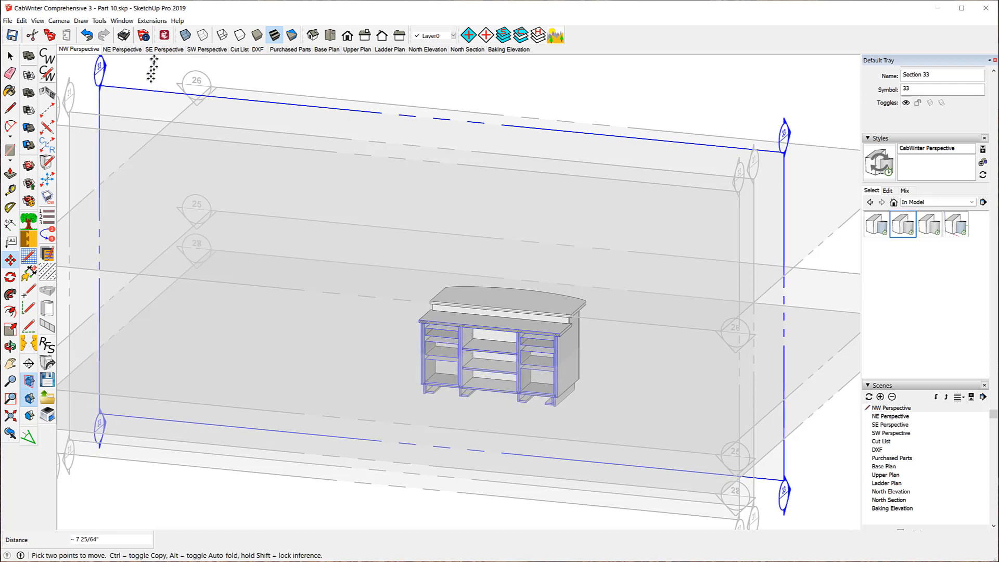
- Try to create a CabWriter section named Baking from the section plane using the By Selection option
click(80, 21)
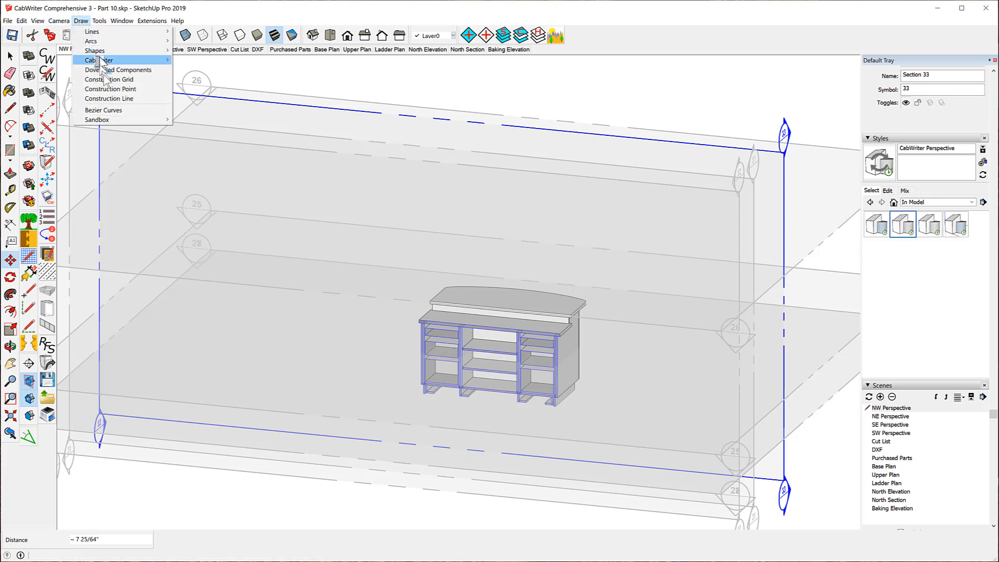
mouse_move(107, 61)
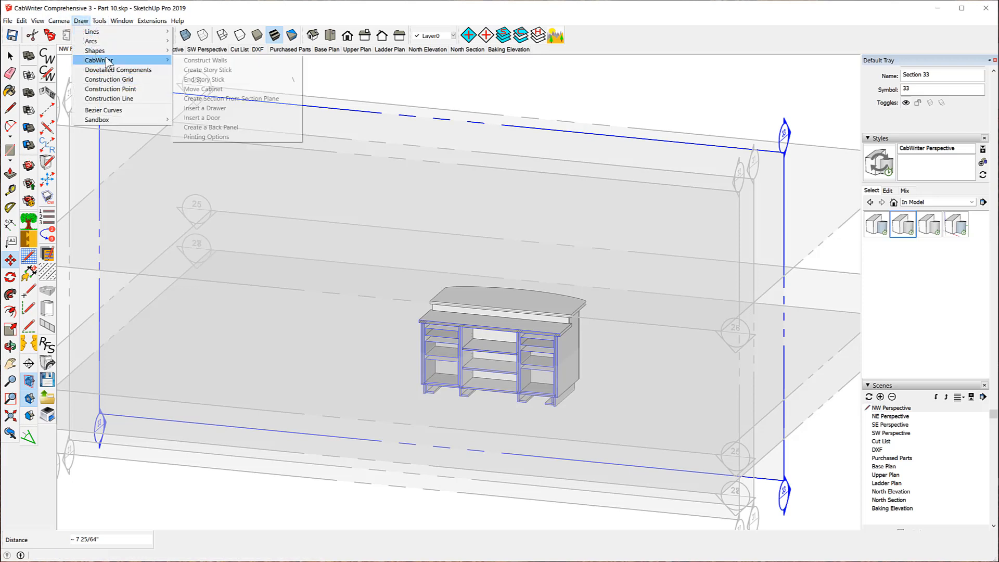
click(248, 99)
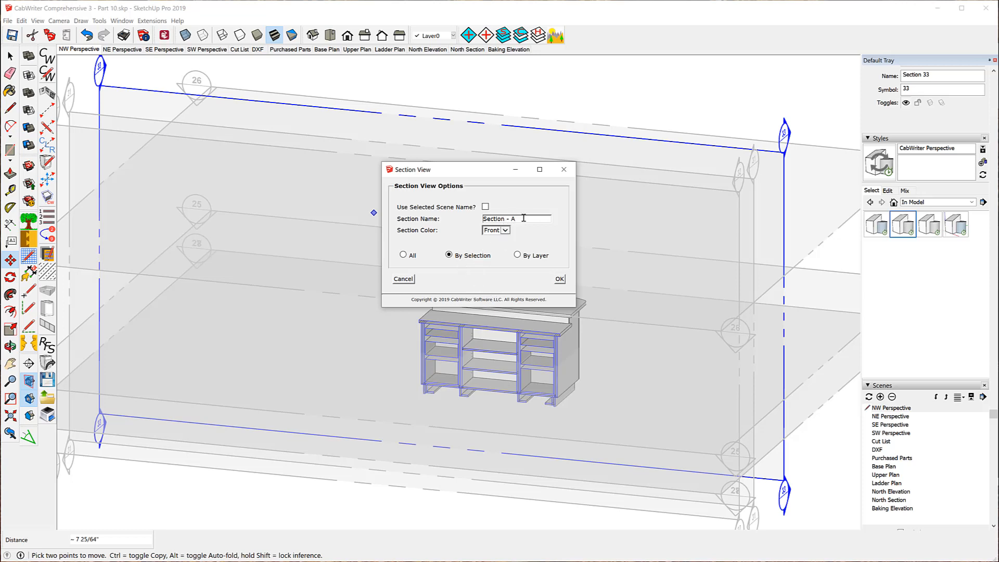
drag(523, 218, 473, 214)
text(Baking)
click(559, 280)
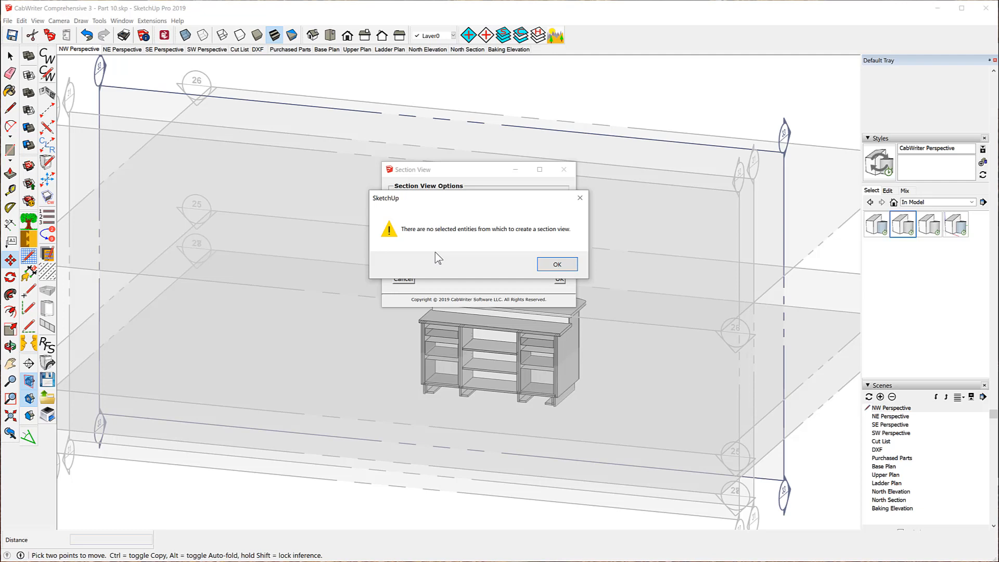
click(572, 264)
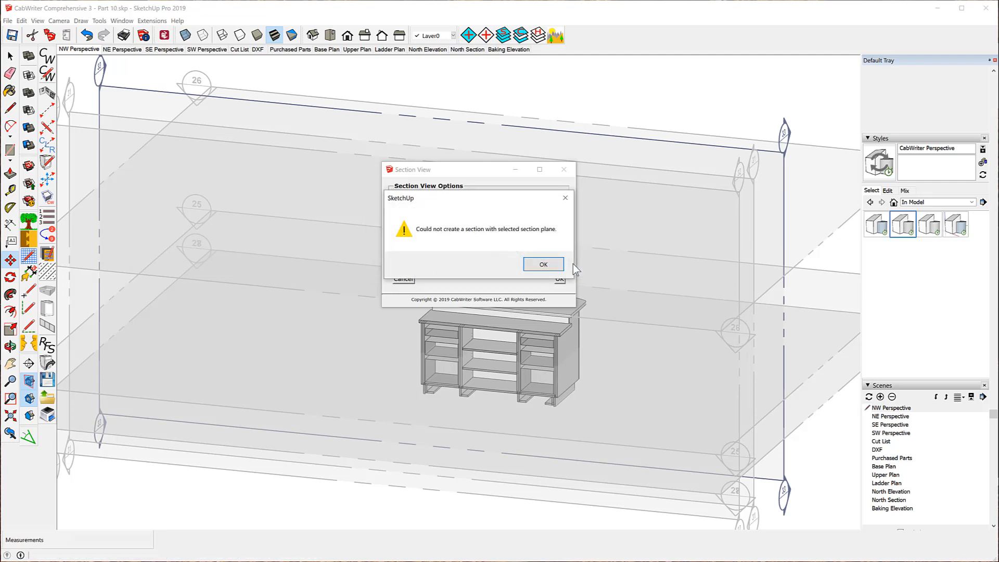
click(543, 264)
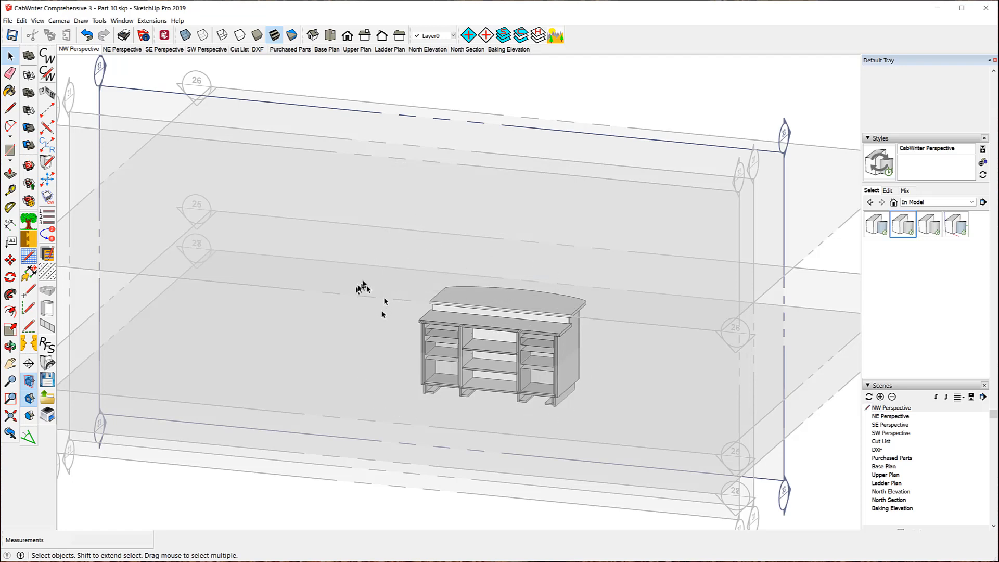
- Create a CabWriter section named Baking Section from the island components and the new section plane, using the By Selection option
drag(368, 252, 634, 439)
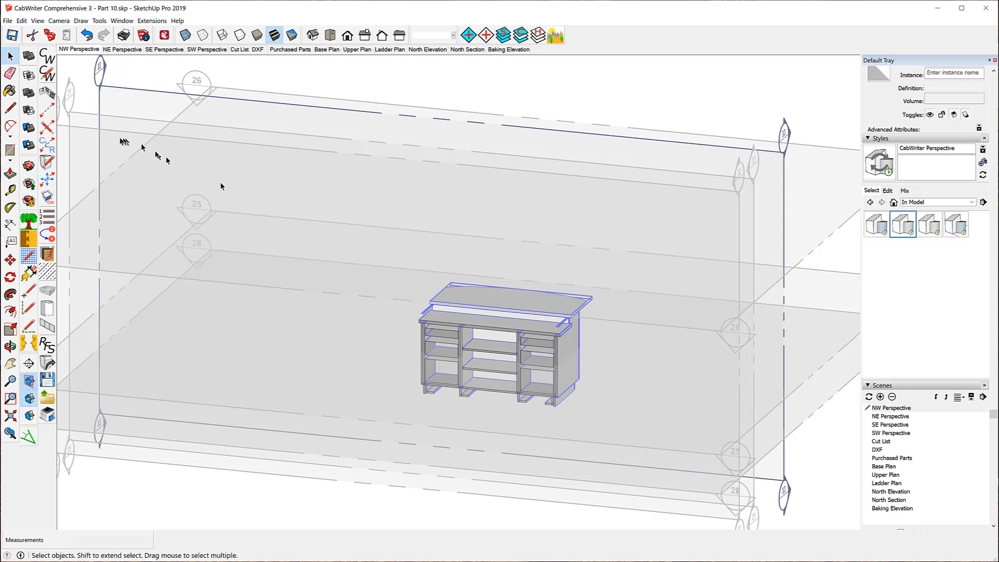
shift+click(102, 68)
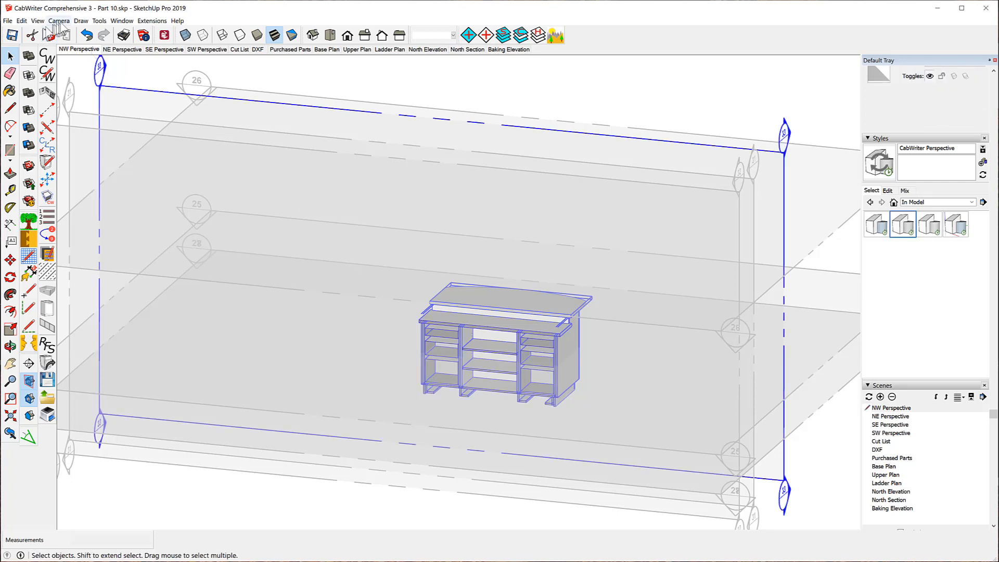
click(80, 21)
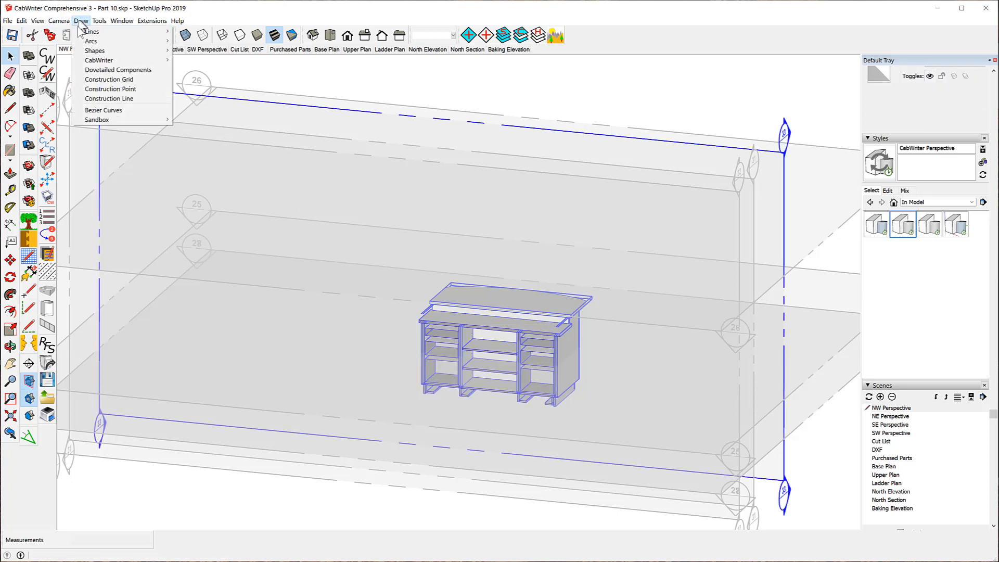
mouse_move(104, 60)
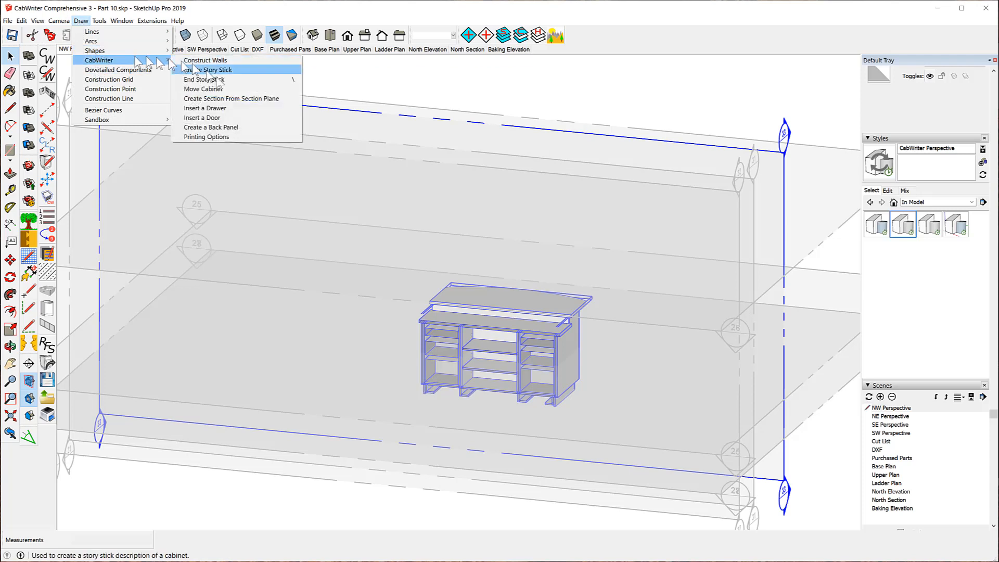
click(247, 100)
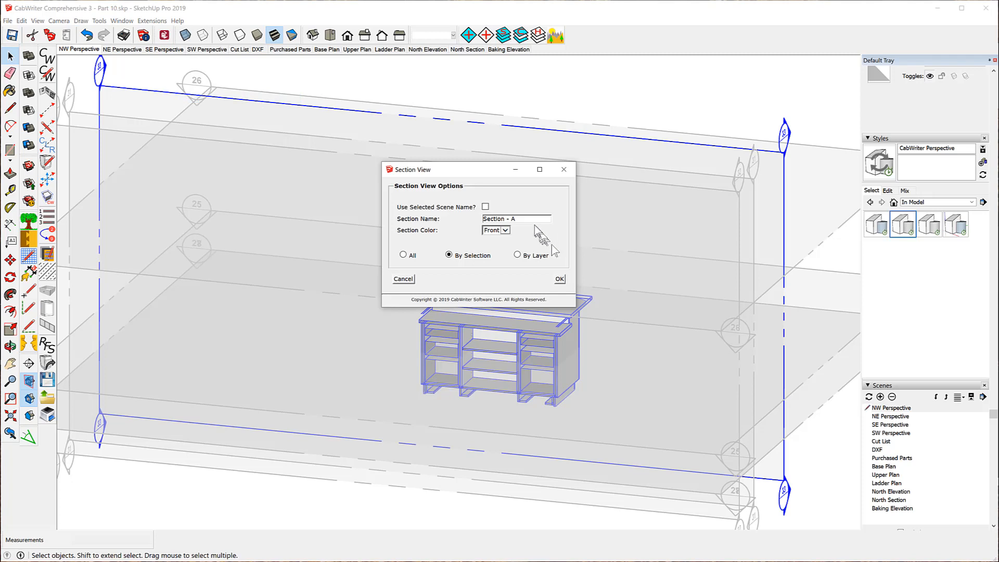
drag(531, 218, 421, 220)
text(Baking)
click(560, 279)
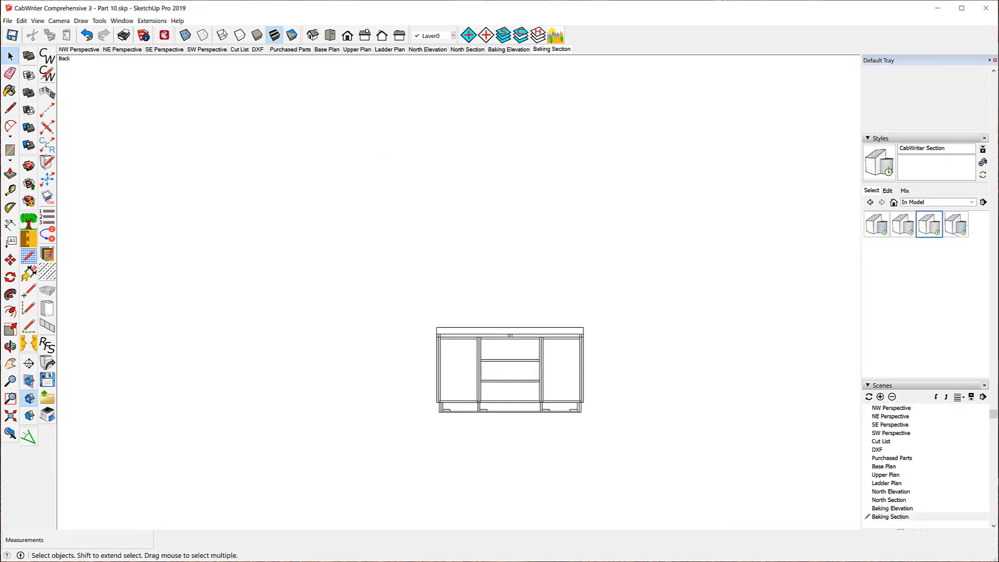
- Turn on hidden geometry in the Baking Section scene and unhide the large curved island top
click(11, 415)
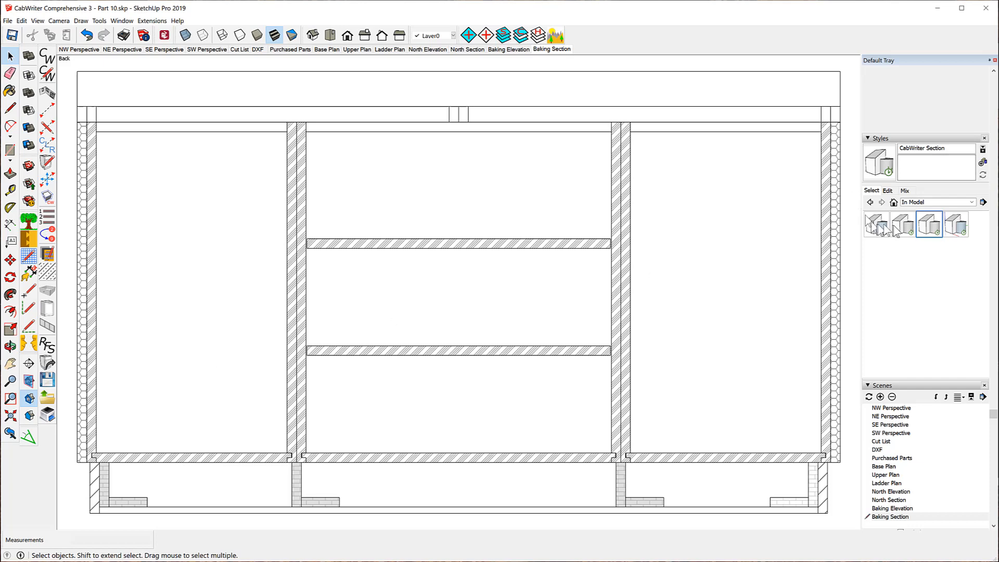
scroll(894, 225, up, 6)
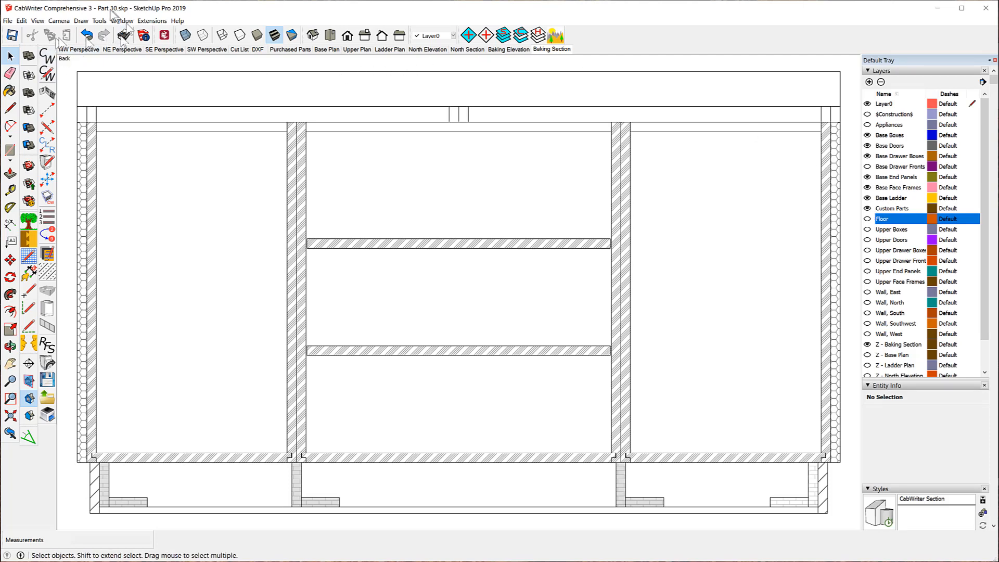
scroll(193, 138, down, 1)
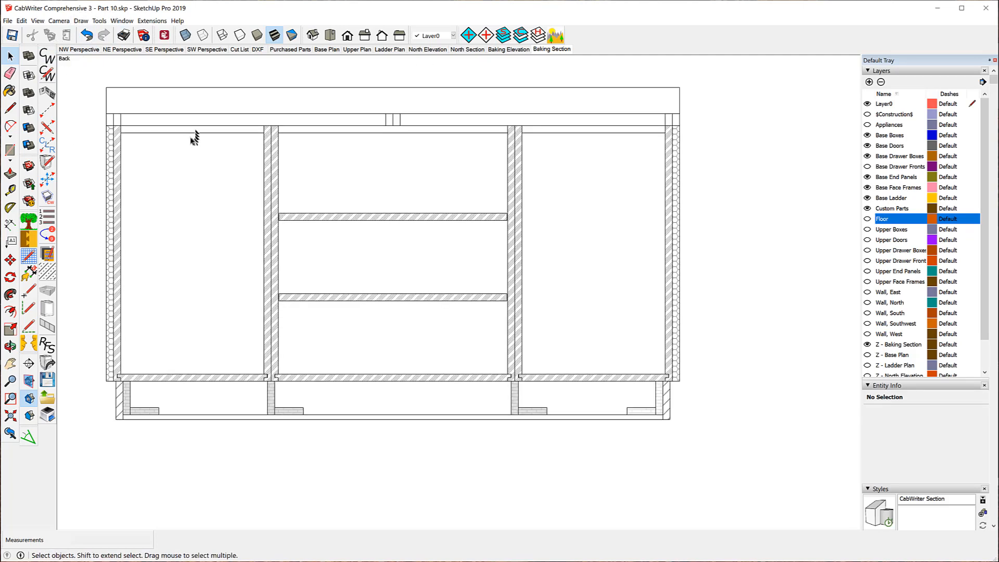
click(37, 21)
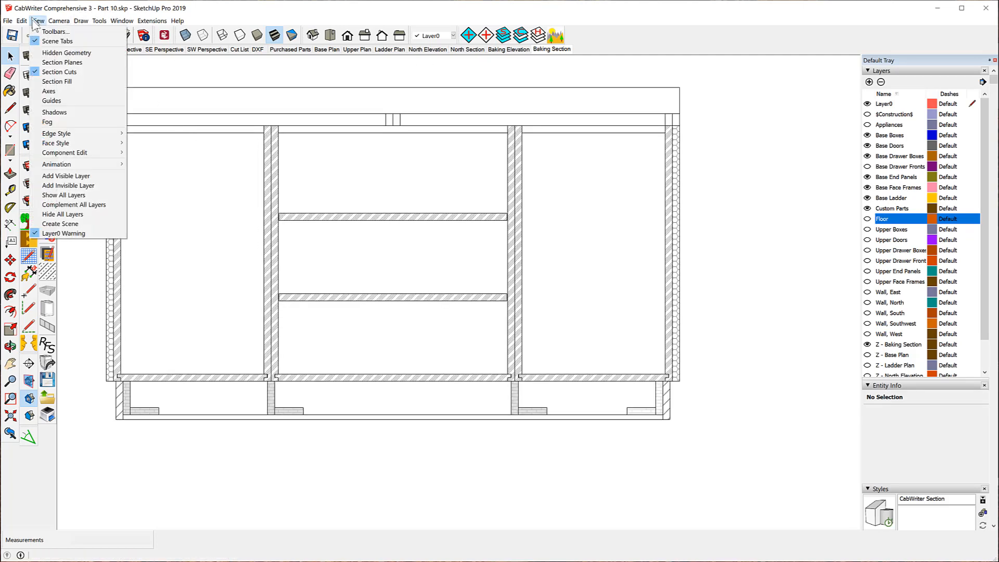
click(61, 53)
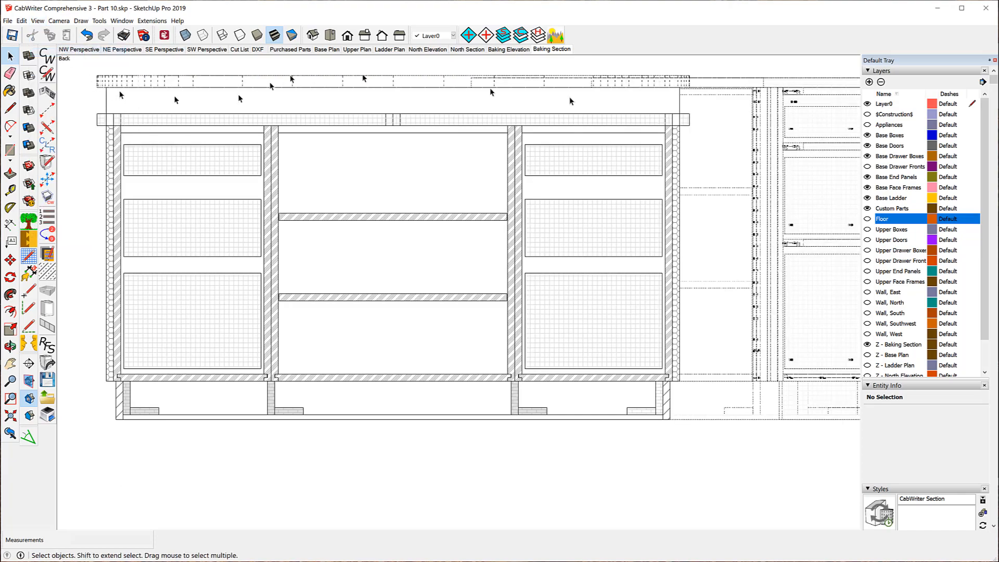
middle_drag(312, 166, 403, 273)
click(192, 168)
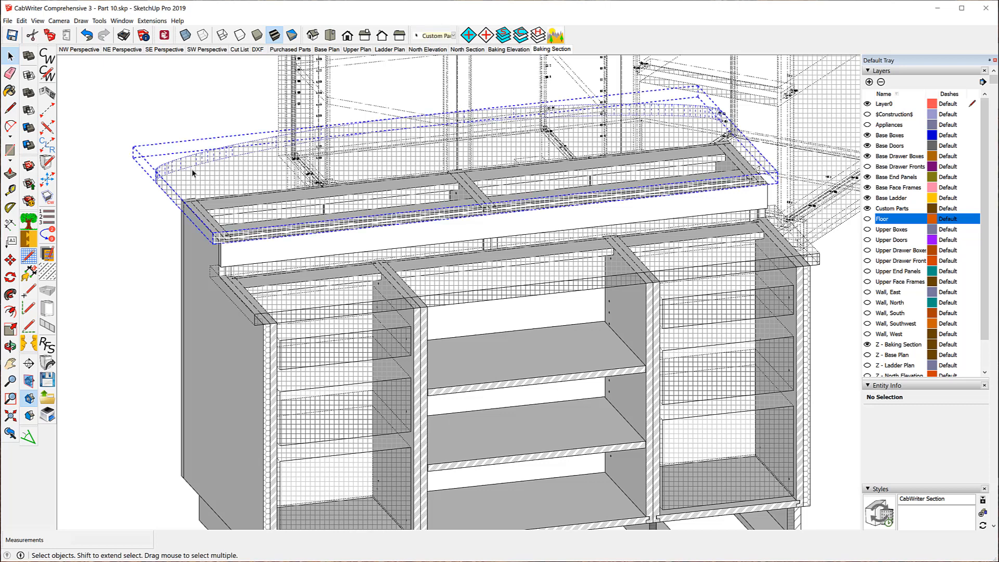
right_click(191, 166)
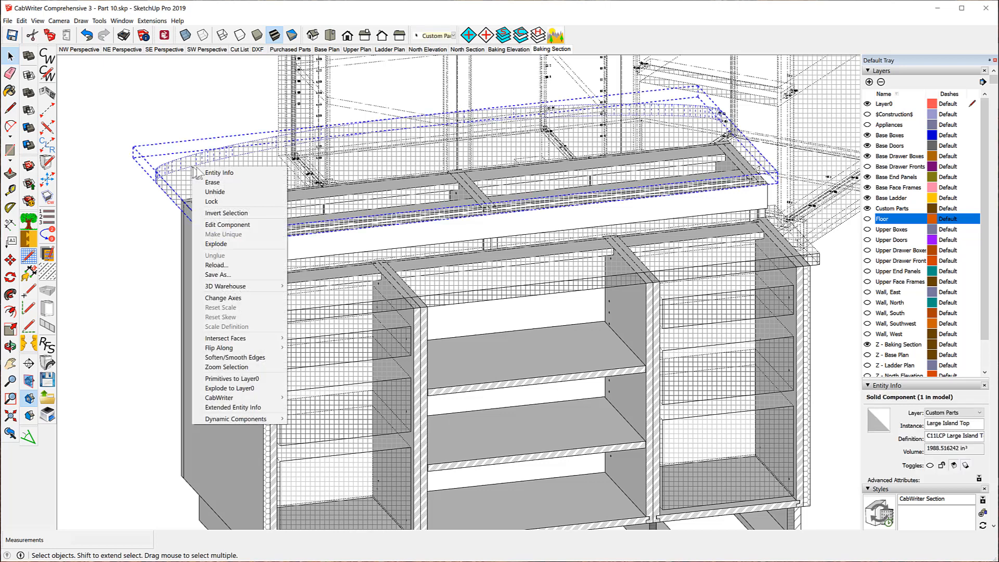
click(215, 192)
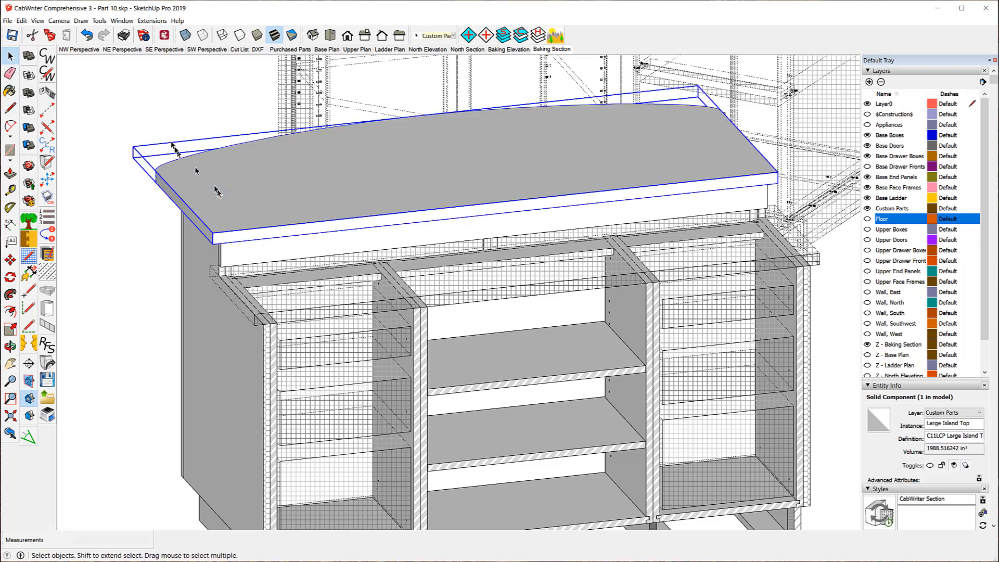
- Unhide the low island top and turn hidden geometry off again
click(155, 111)
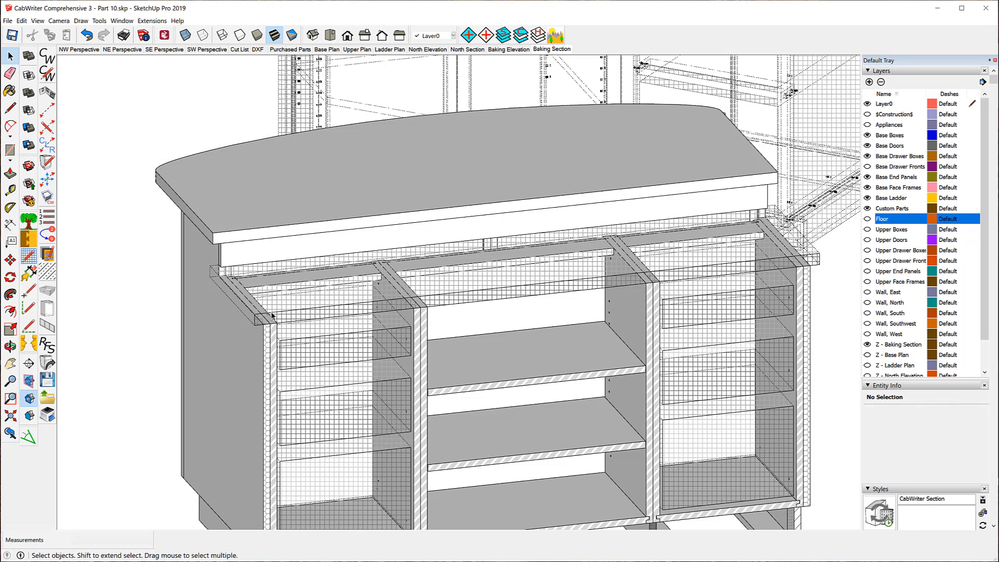
click(272, 315)
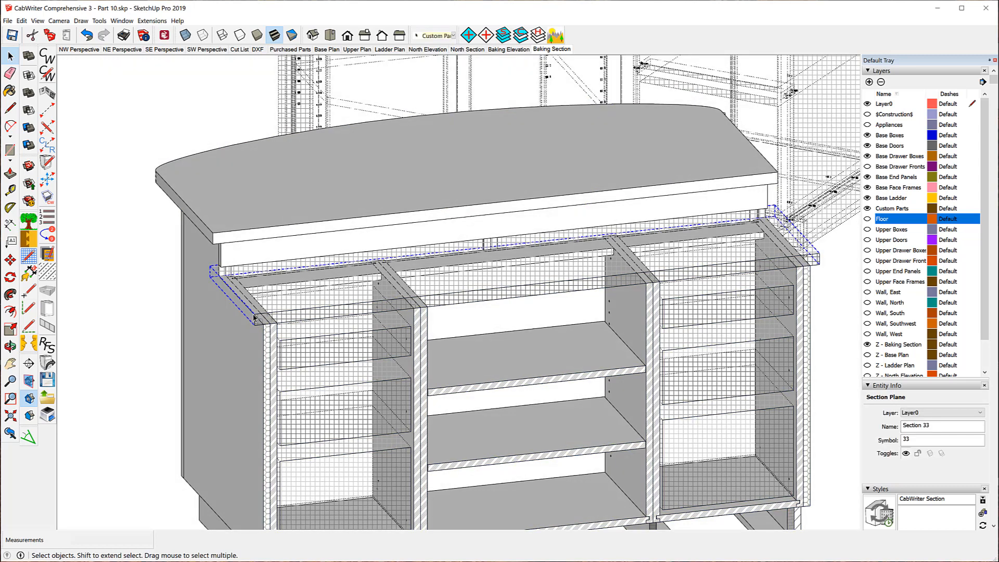
right_click(255, 316)
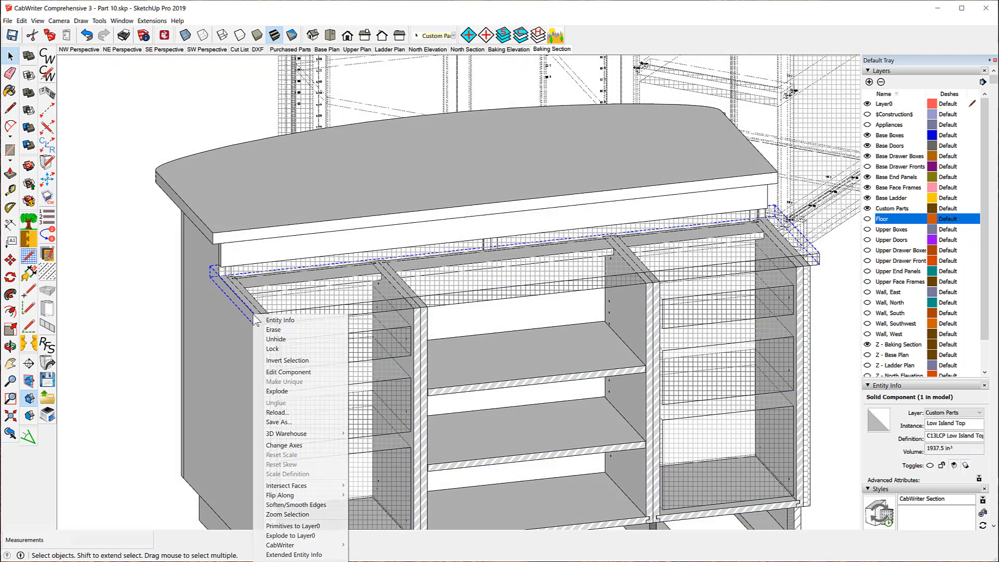
click(276, 339)
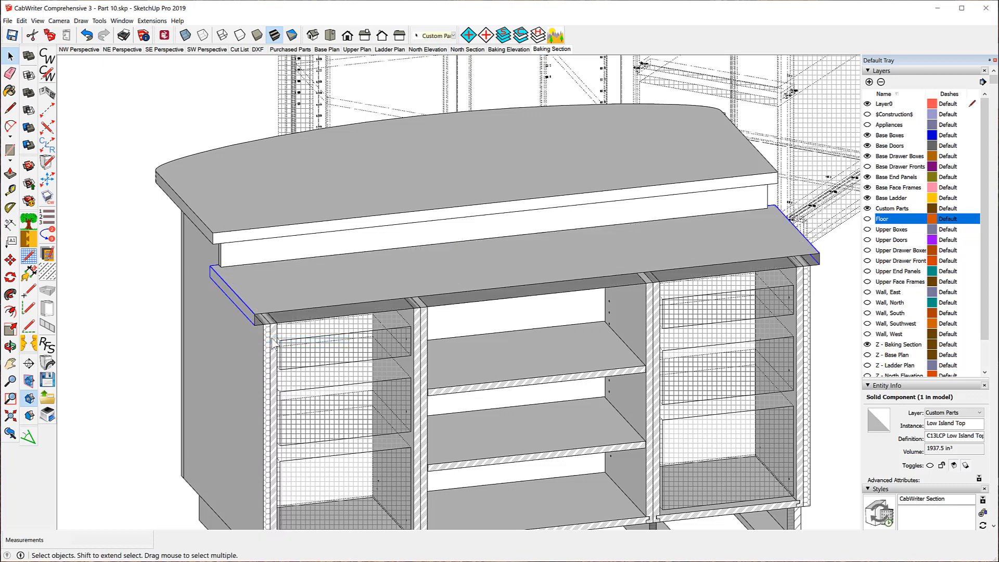
click(152, 80)
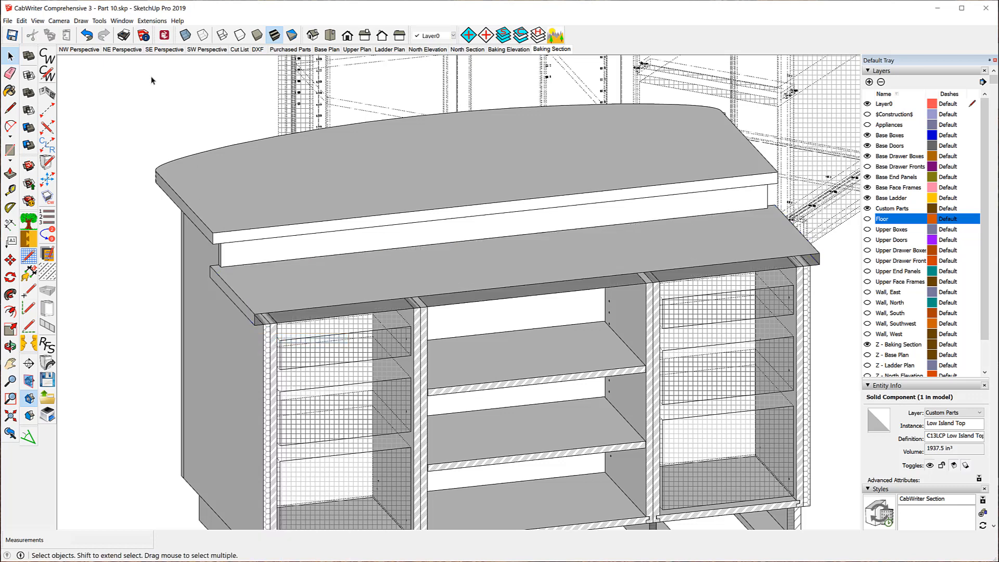
click(37, 21)
click(61, 53)
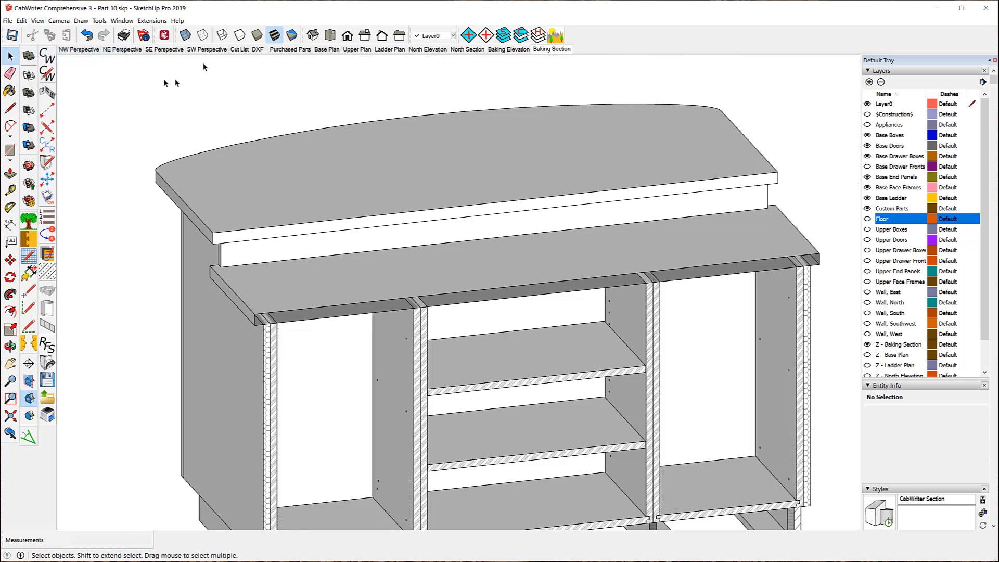
- Set the standard back view, fit the sectioned island in the window and update the Baking Section scene
click(348, 36)
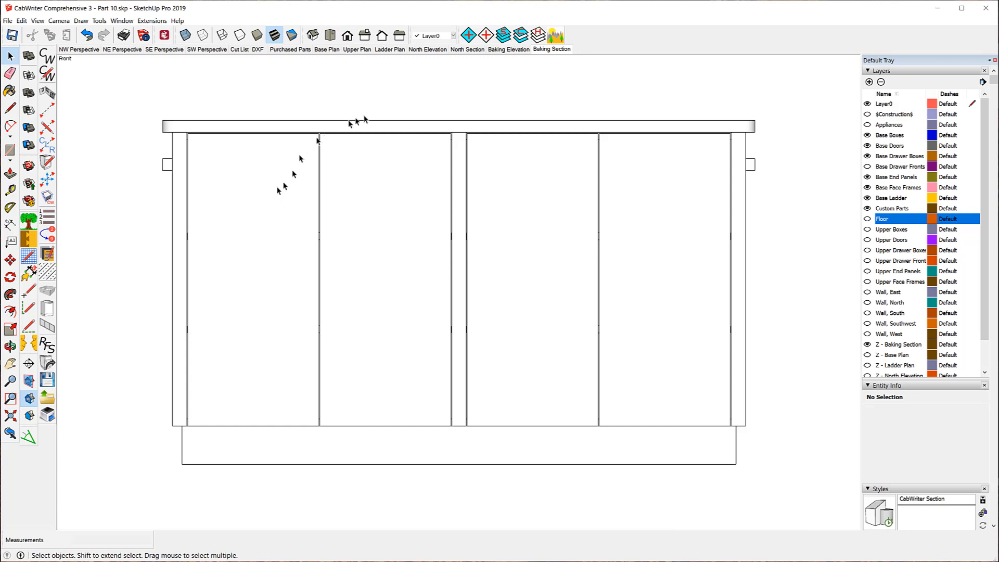
click(386, 38)
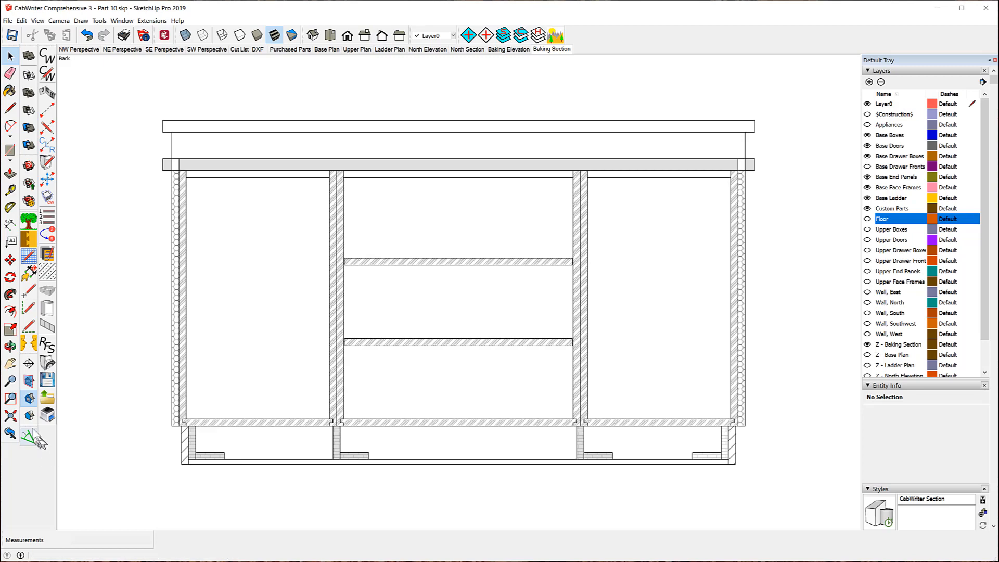
click(10, 415)
scroll(320, 221, down, 1)
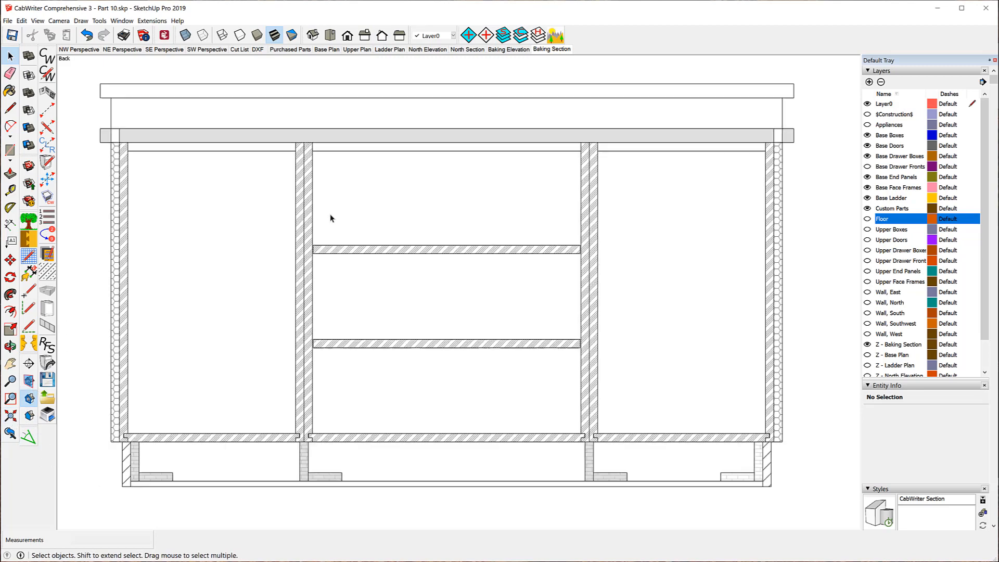
right_click(548, 49)
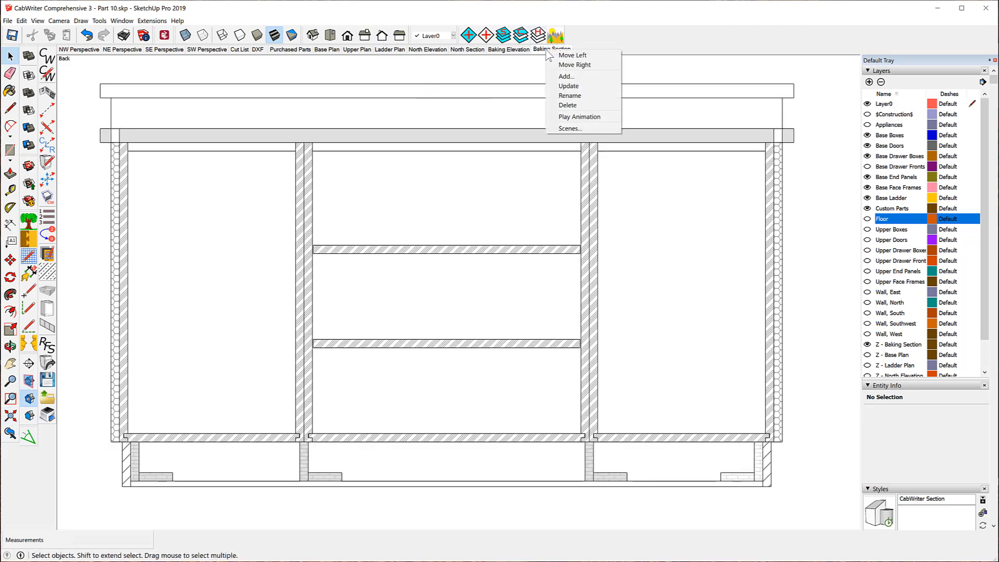
click(569, 86)
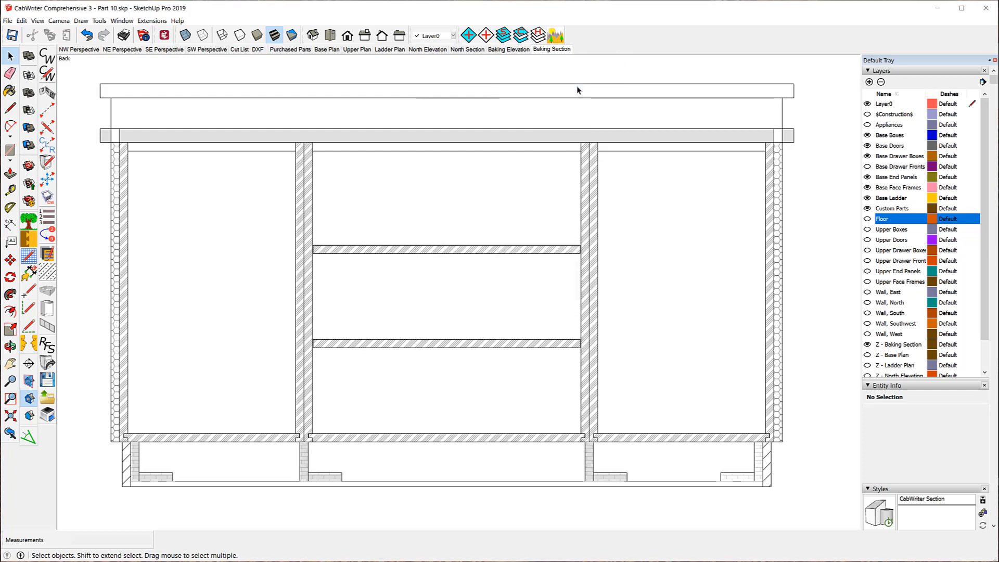
- Check the Baking Section scene against the North Section scene and examine the cut island in 3D
click(547, 51)
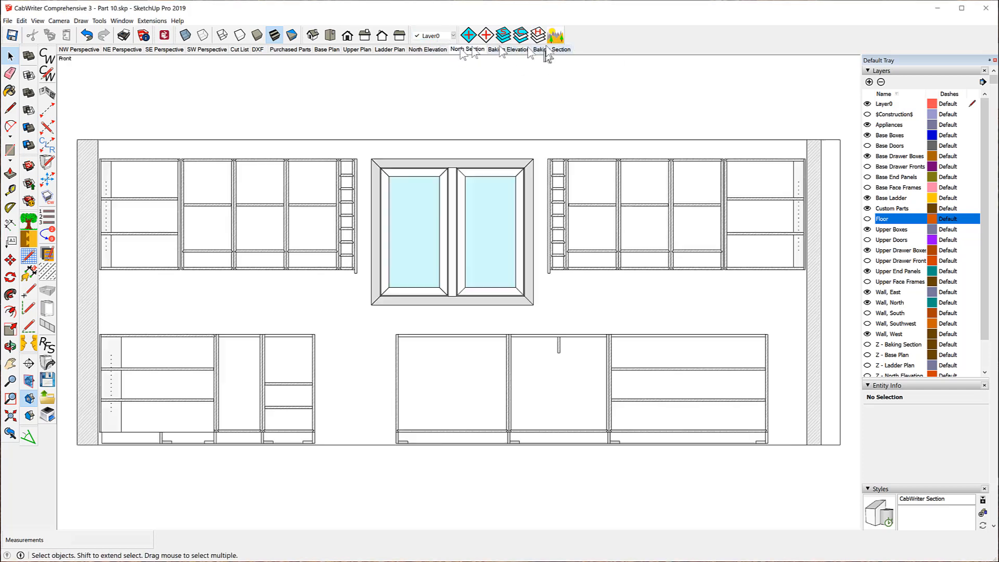
click(555, 50)
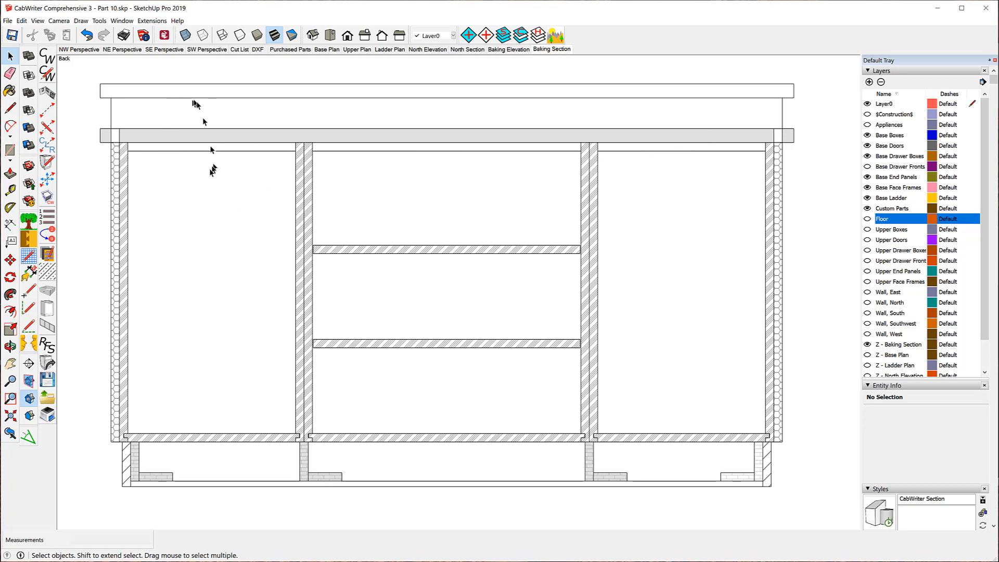
key(o)
mouse_move(186, 178)
mouse_down()
mouse_move(216, 187)
mouse_move(241, 216)
mouse_up()
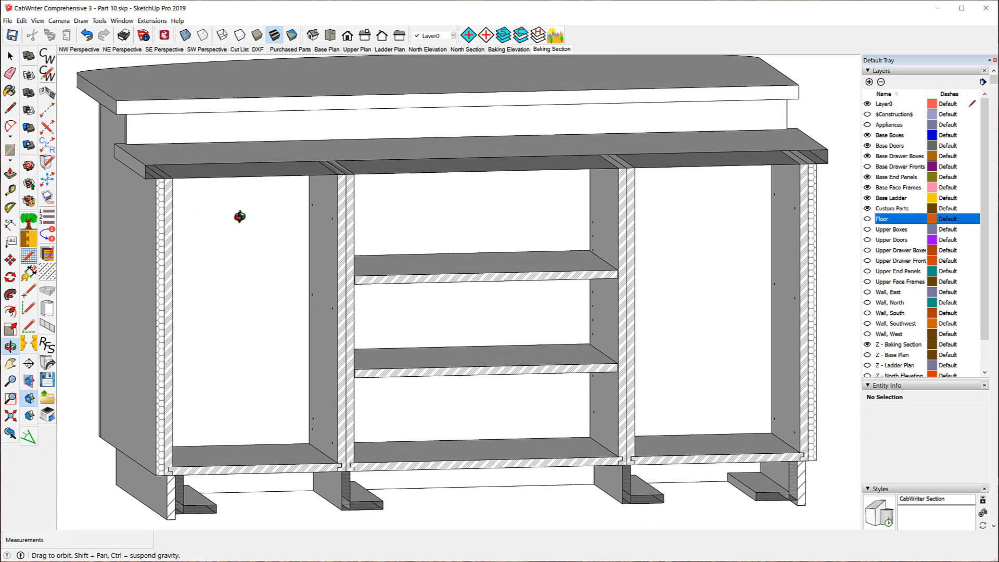
key(space)
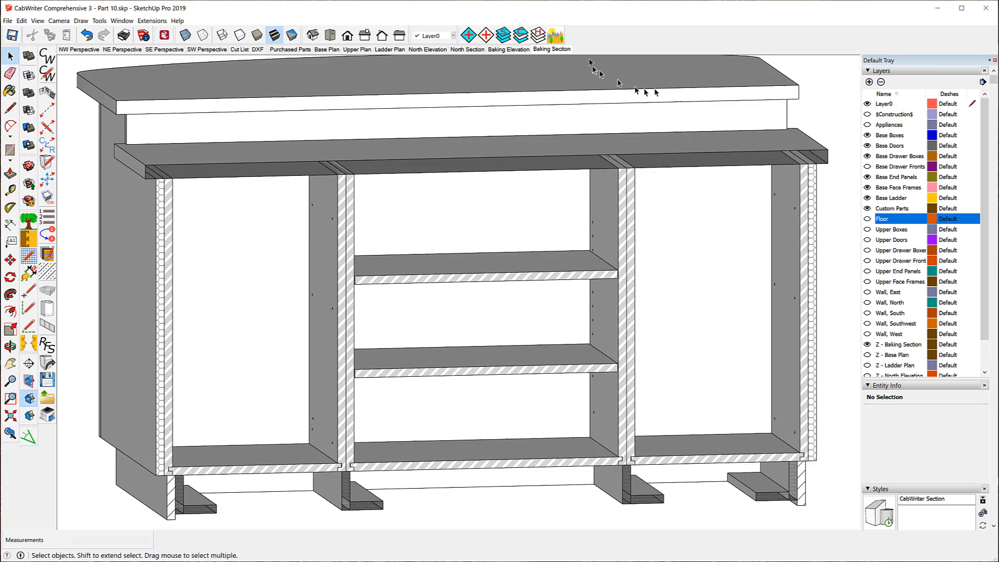
click(551, 49)
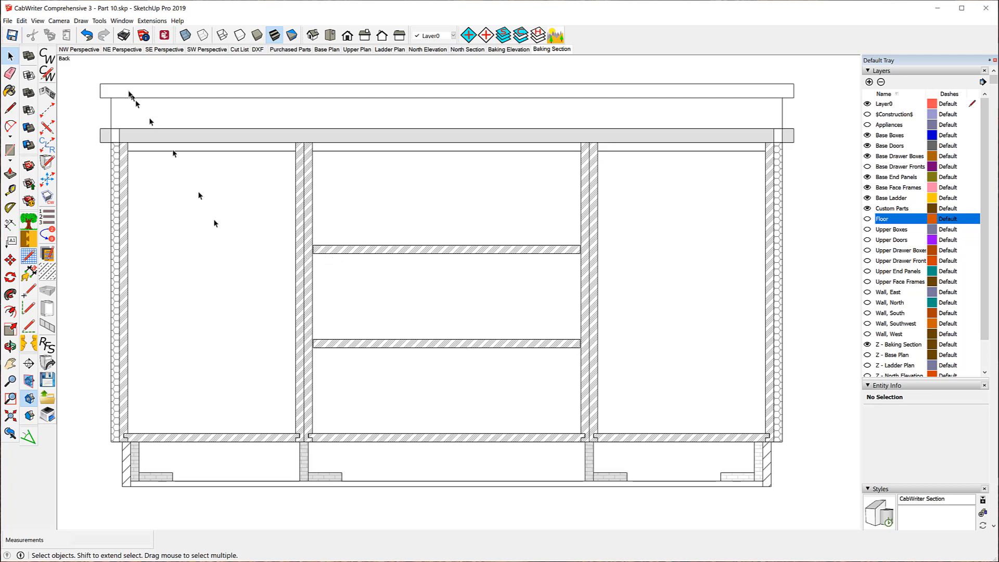
- Switch to the NW Perspective scene and select the whole peninsula cabinet with CabWriter's Select Cabinet command
click(79, 50)
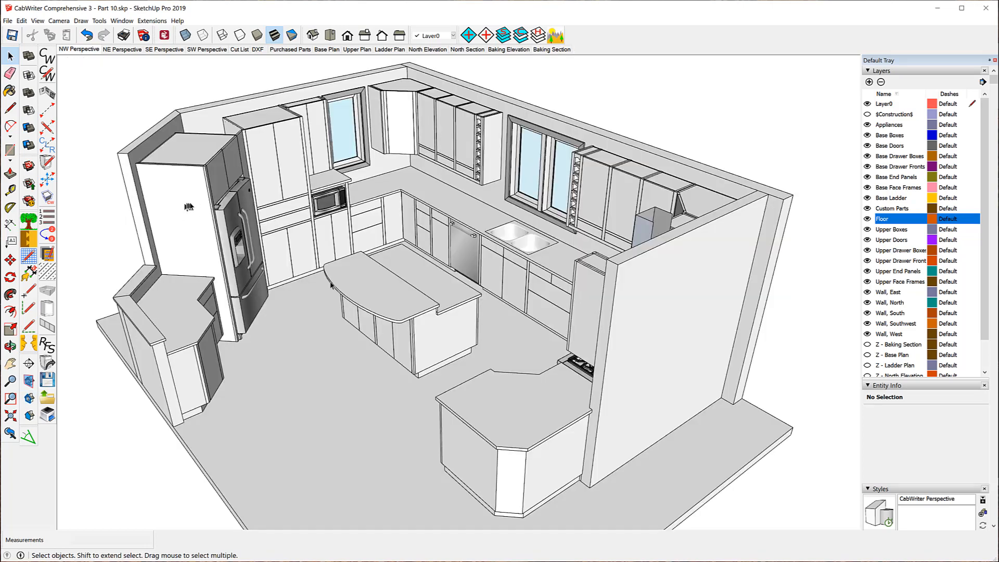
scroll(359, 198, down, 1)
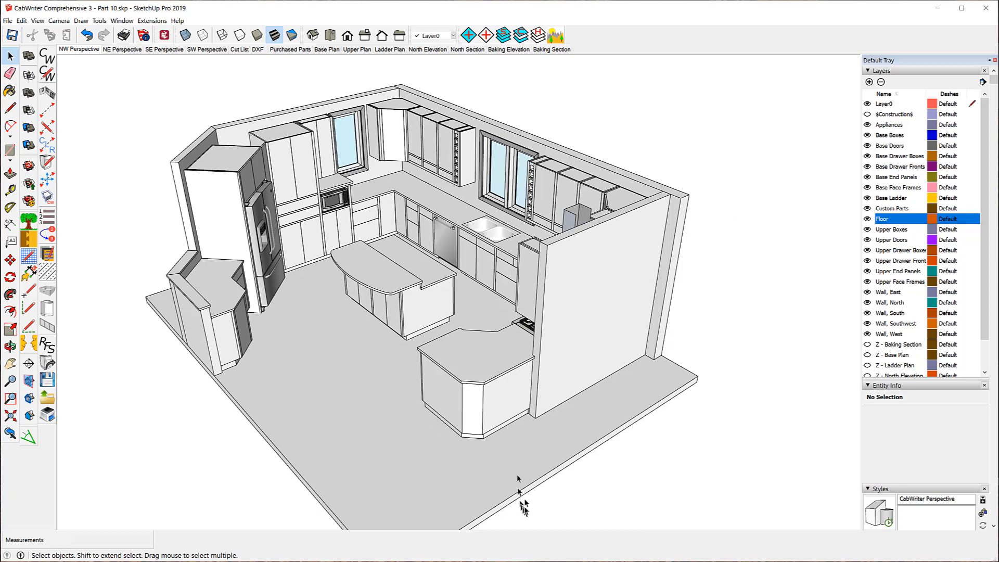
scroll(515, 468, up, 3)
click(489, 377)
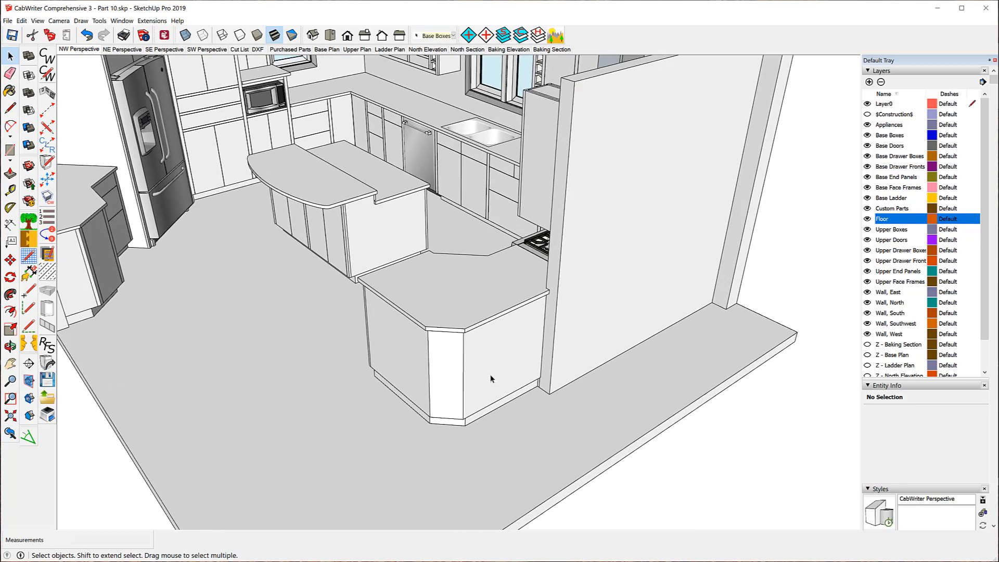
click(464, 383)
right_click(464, 383)
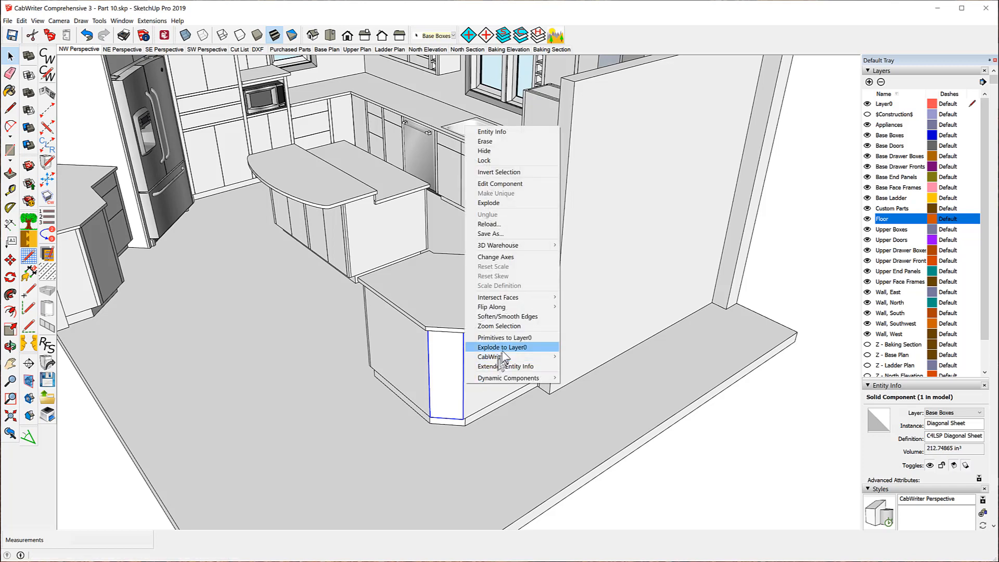
mouse_move(510, 358)
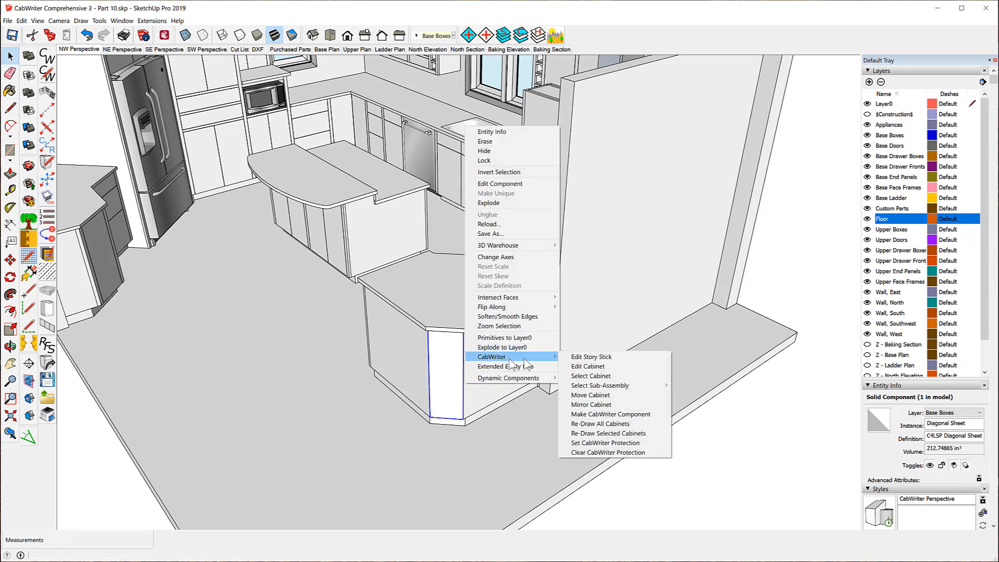
click(596, 376)
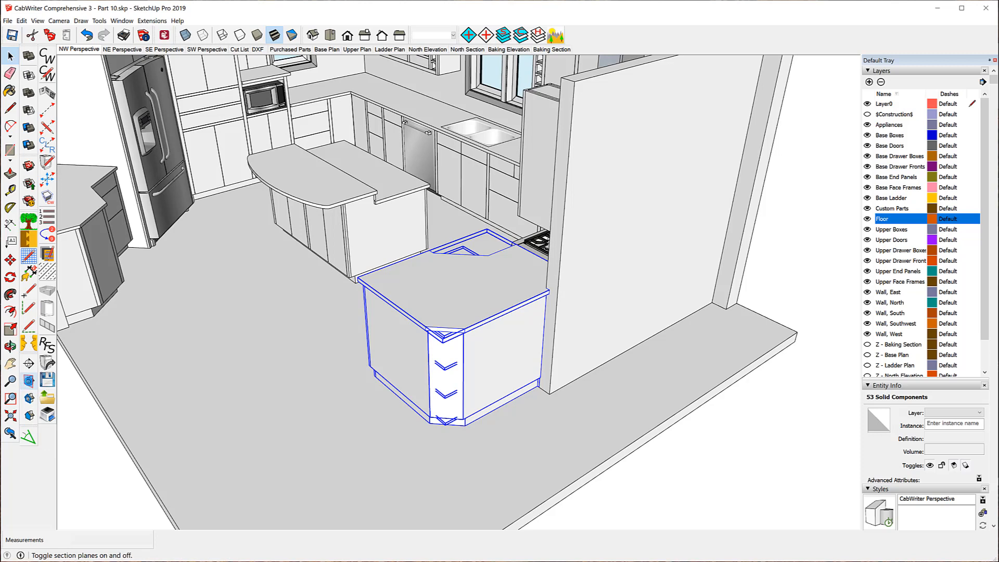
- Show the section planes and add the horizontal section plane 25 to the peninsula cabinet selection
click(29, 383)
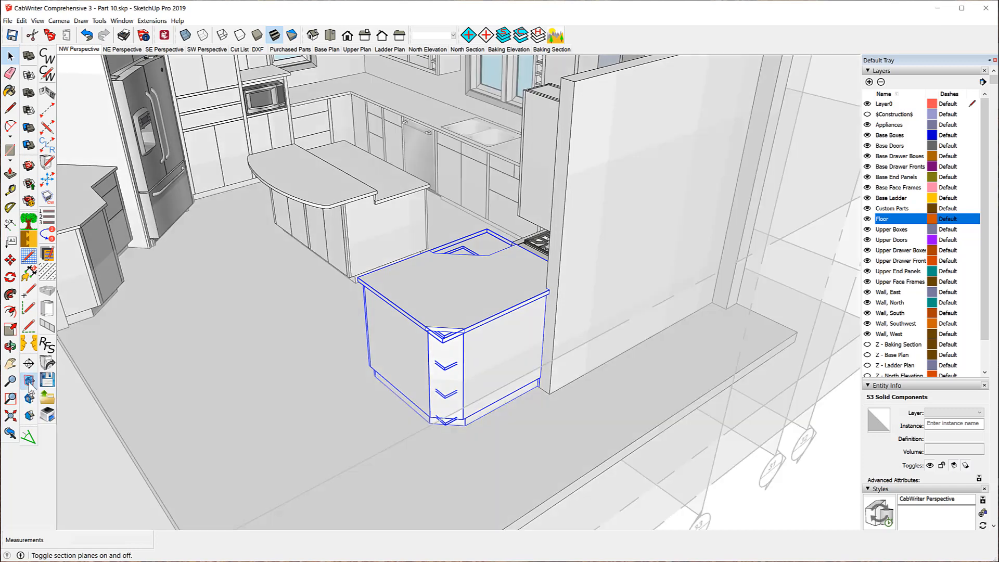
scroll(274, 291, down, 2)
scroll(275, 291, down, 2)
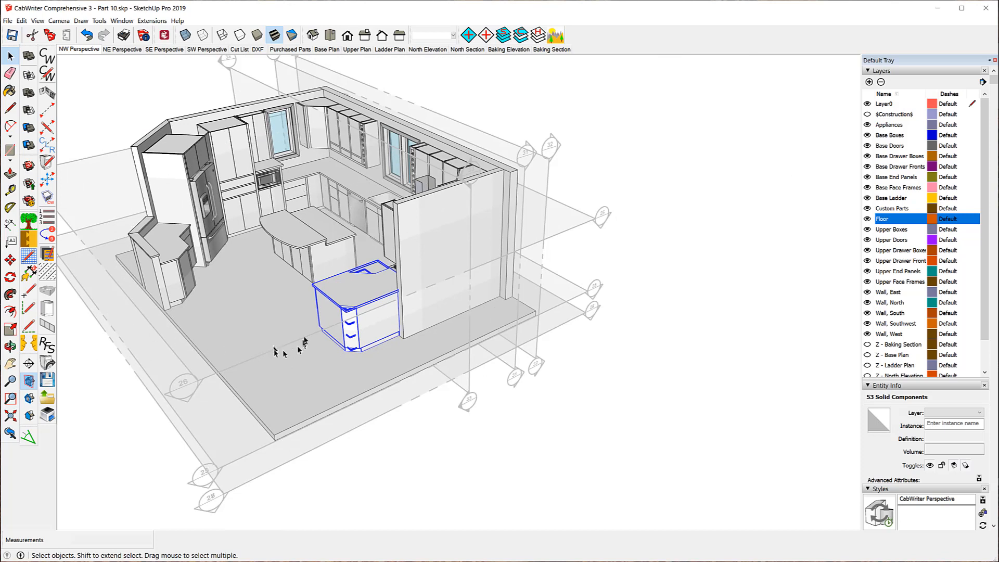
shift+click(601, 289)
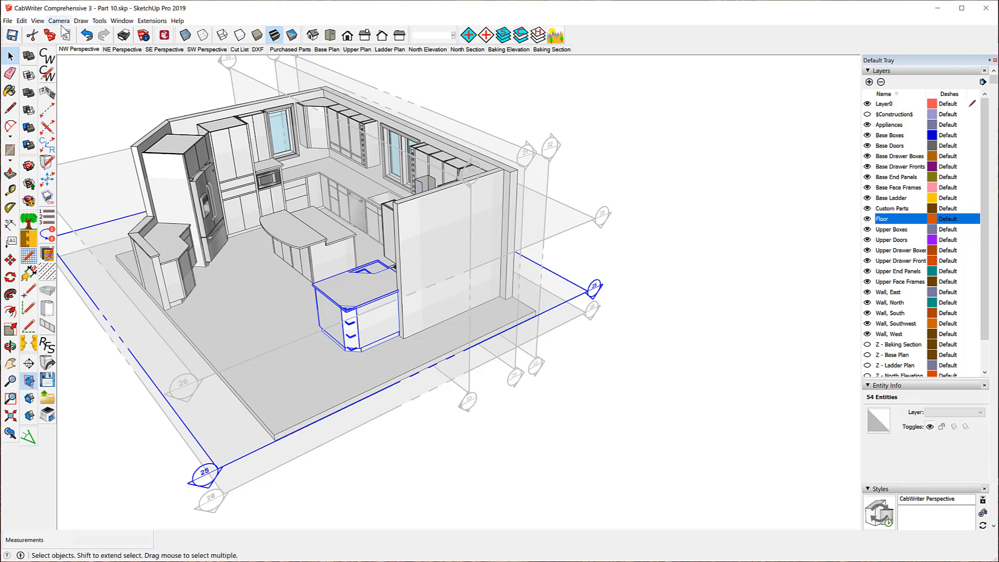
- Create a CabWriter section from the selected section plane, named Peninsula Plan, by selection with the Front section color
click(81, 22)
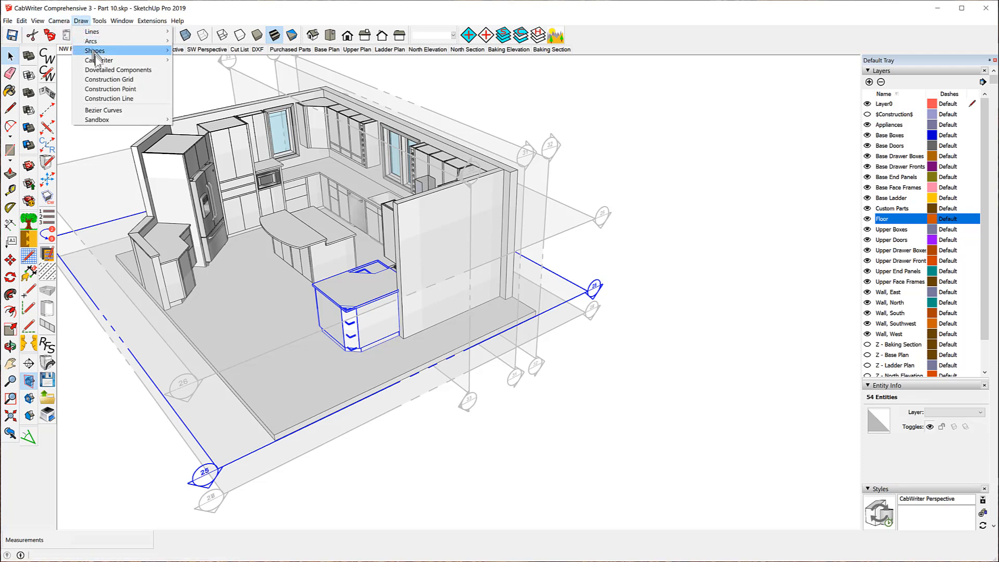
mouse_move(96, 60)
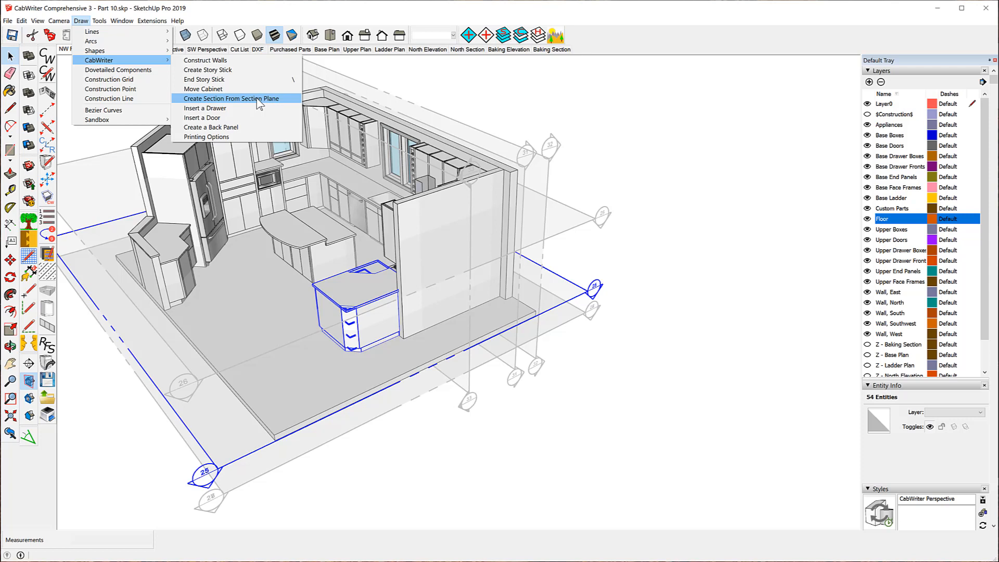
click(259, 104)
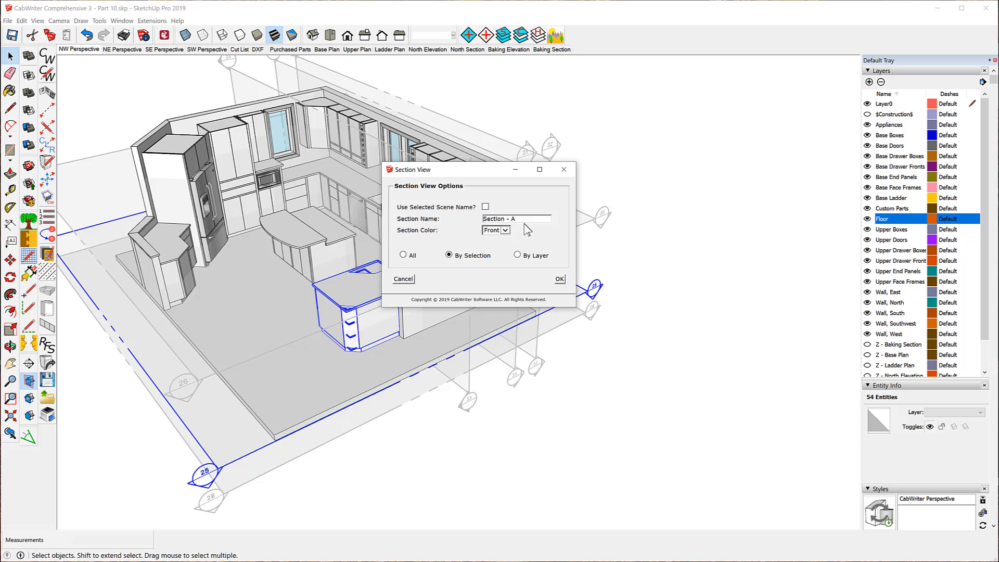
drag(524, 218, 437, 208)
text(Peninsula Plan)
click(559, 281)
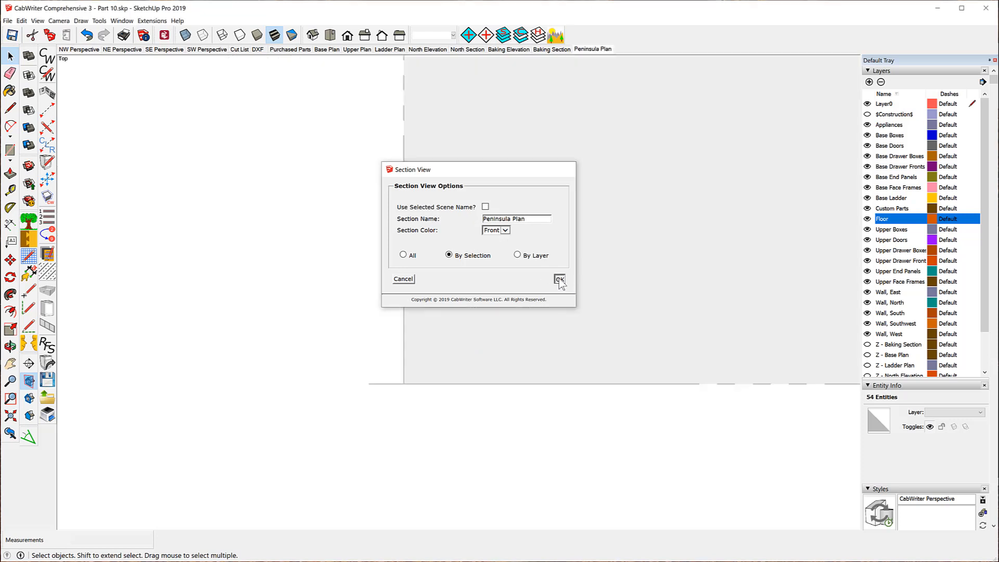
- Fit the sectioned peninsula in the window with a small margin and update the Peninsula Plan scene
click(11, 416)
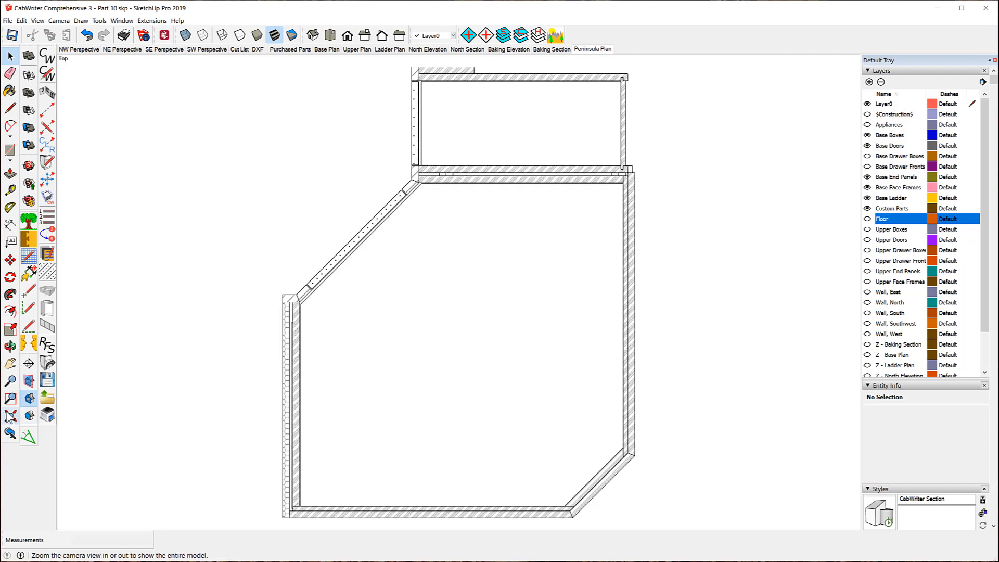
scroll(269, 263, down, 1)
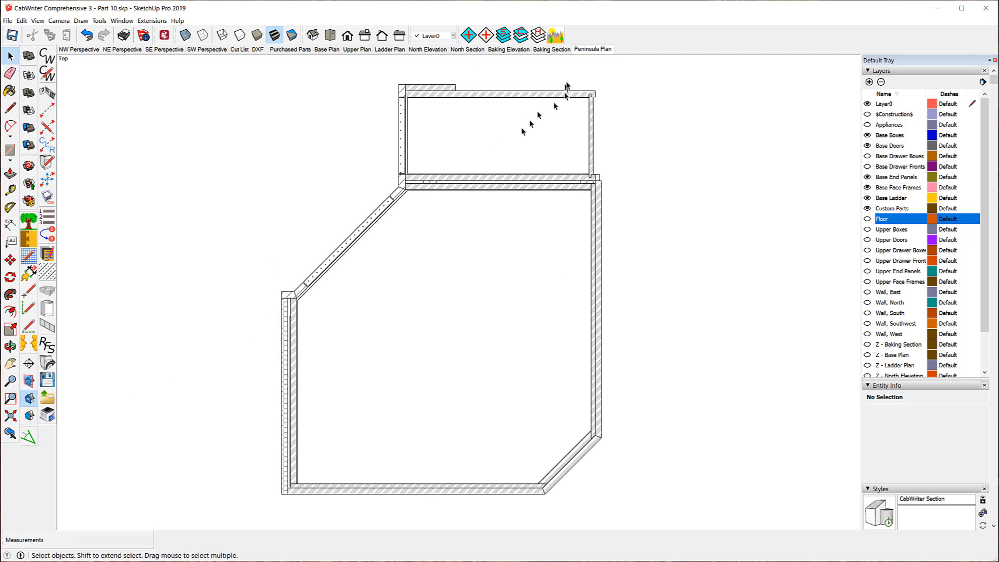
right_click(592, 52)
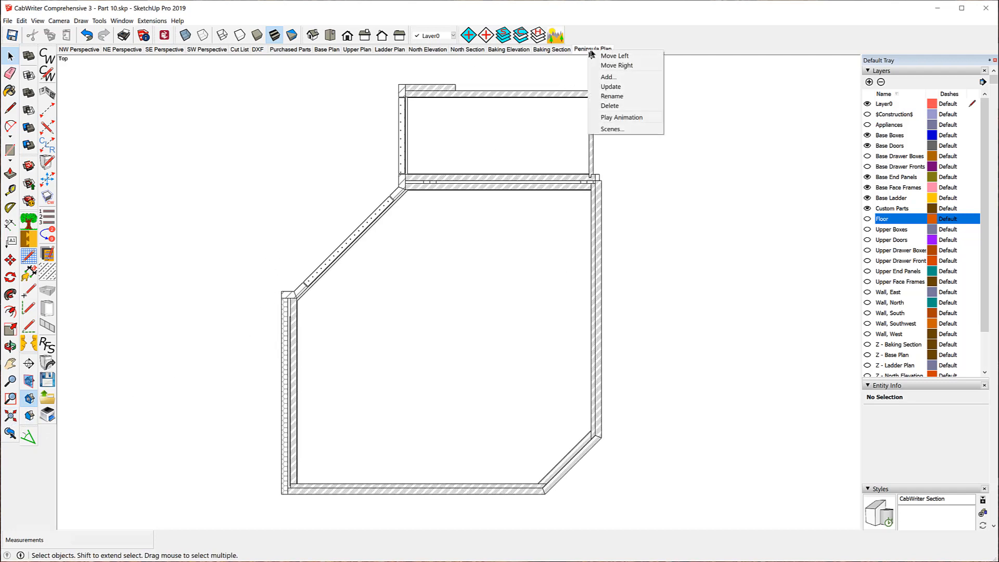
click(630, 87)
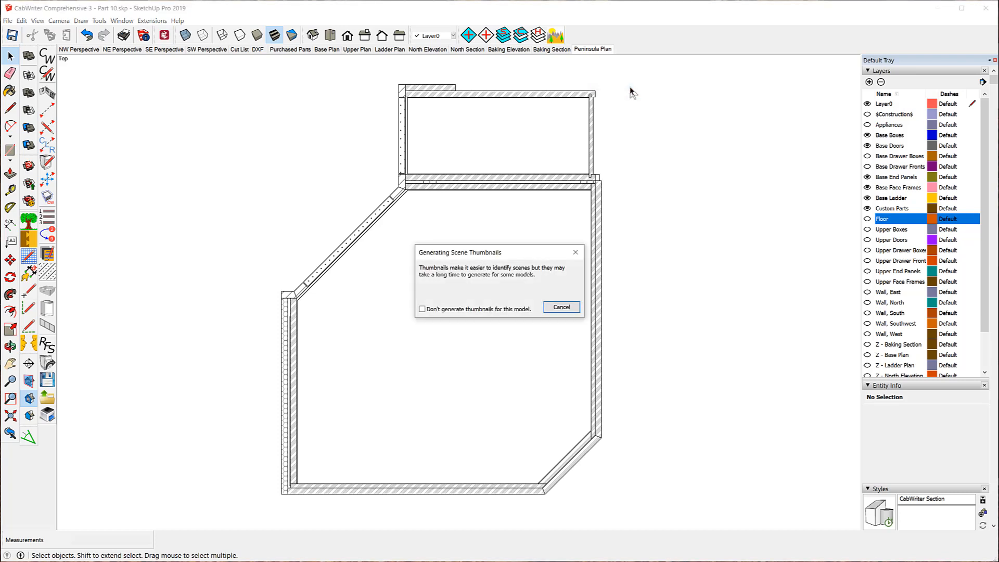